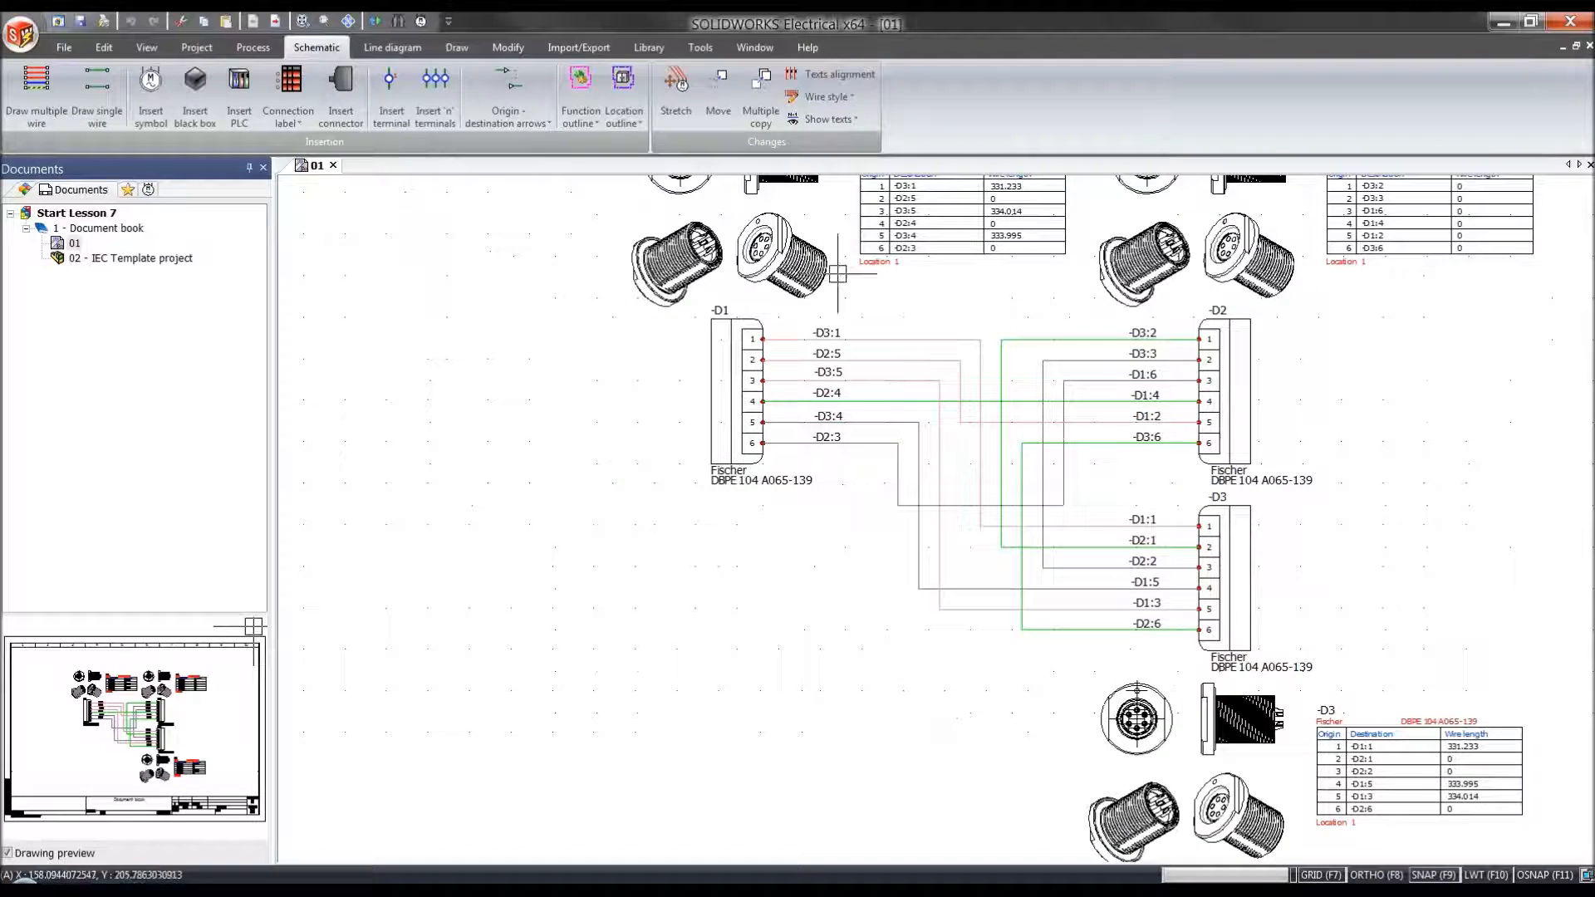
Step: Stretch connector D1 and its attached wires horizontally away from connectors D2 and D3 in the schematic
left_click(675, 92)
left_click(991, 640)
left_click(679, 278)
left_click(867, 391)
left_click(648, 391)
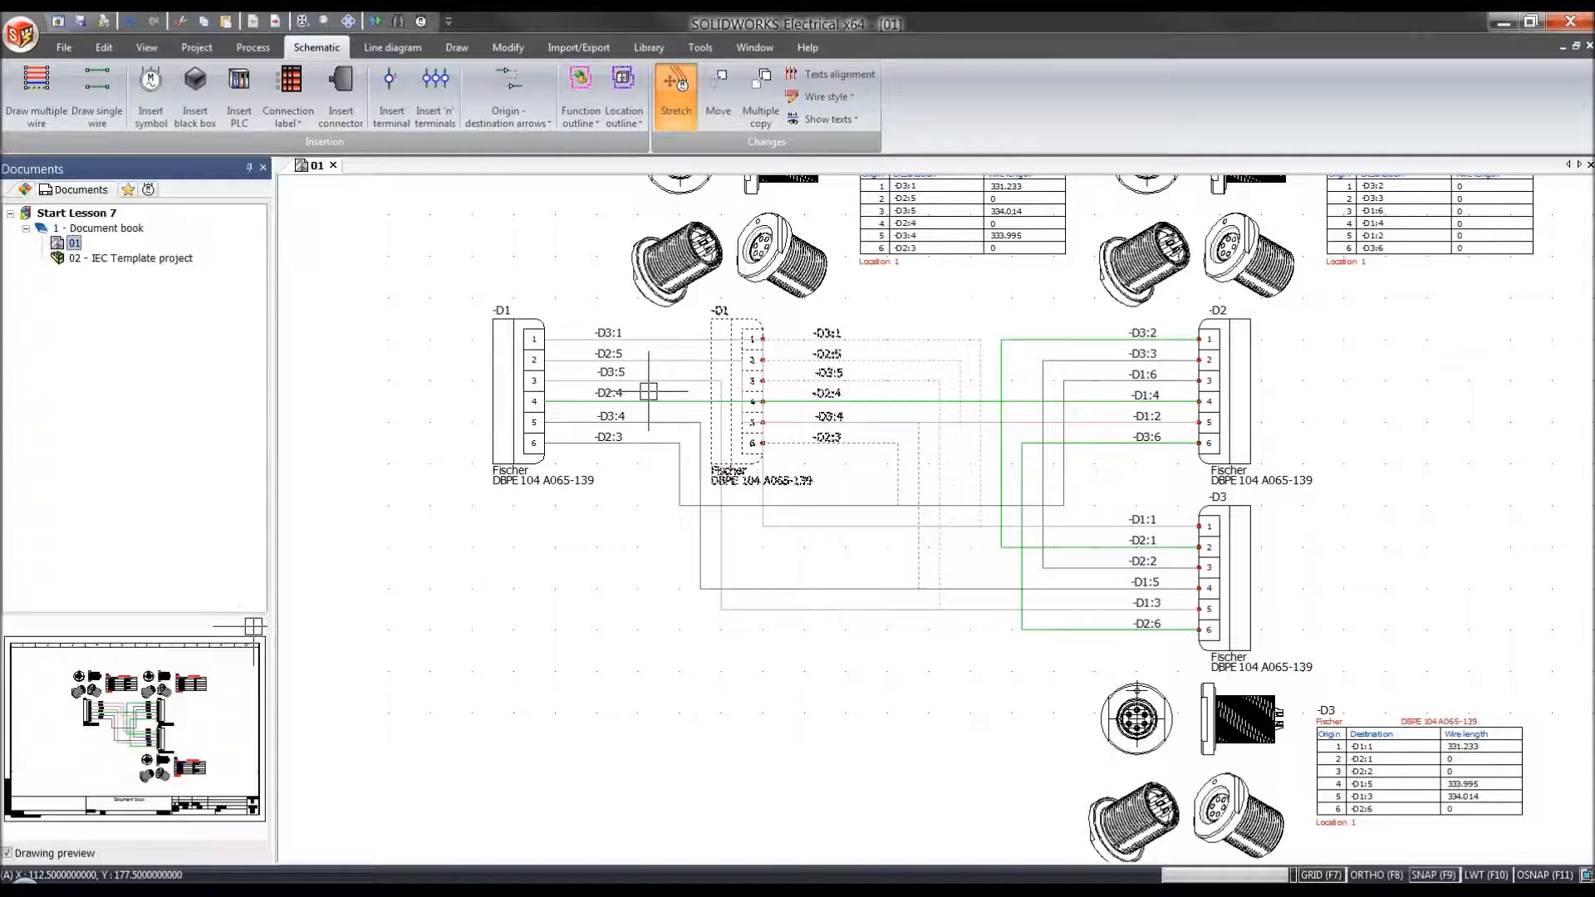
Step: Switch to the SOLIDWORKS assembly 1359 and expand Location 1 in the electrical project tree
scroll(481, 308, "up", 1)
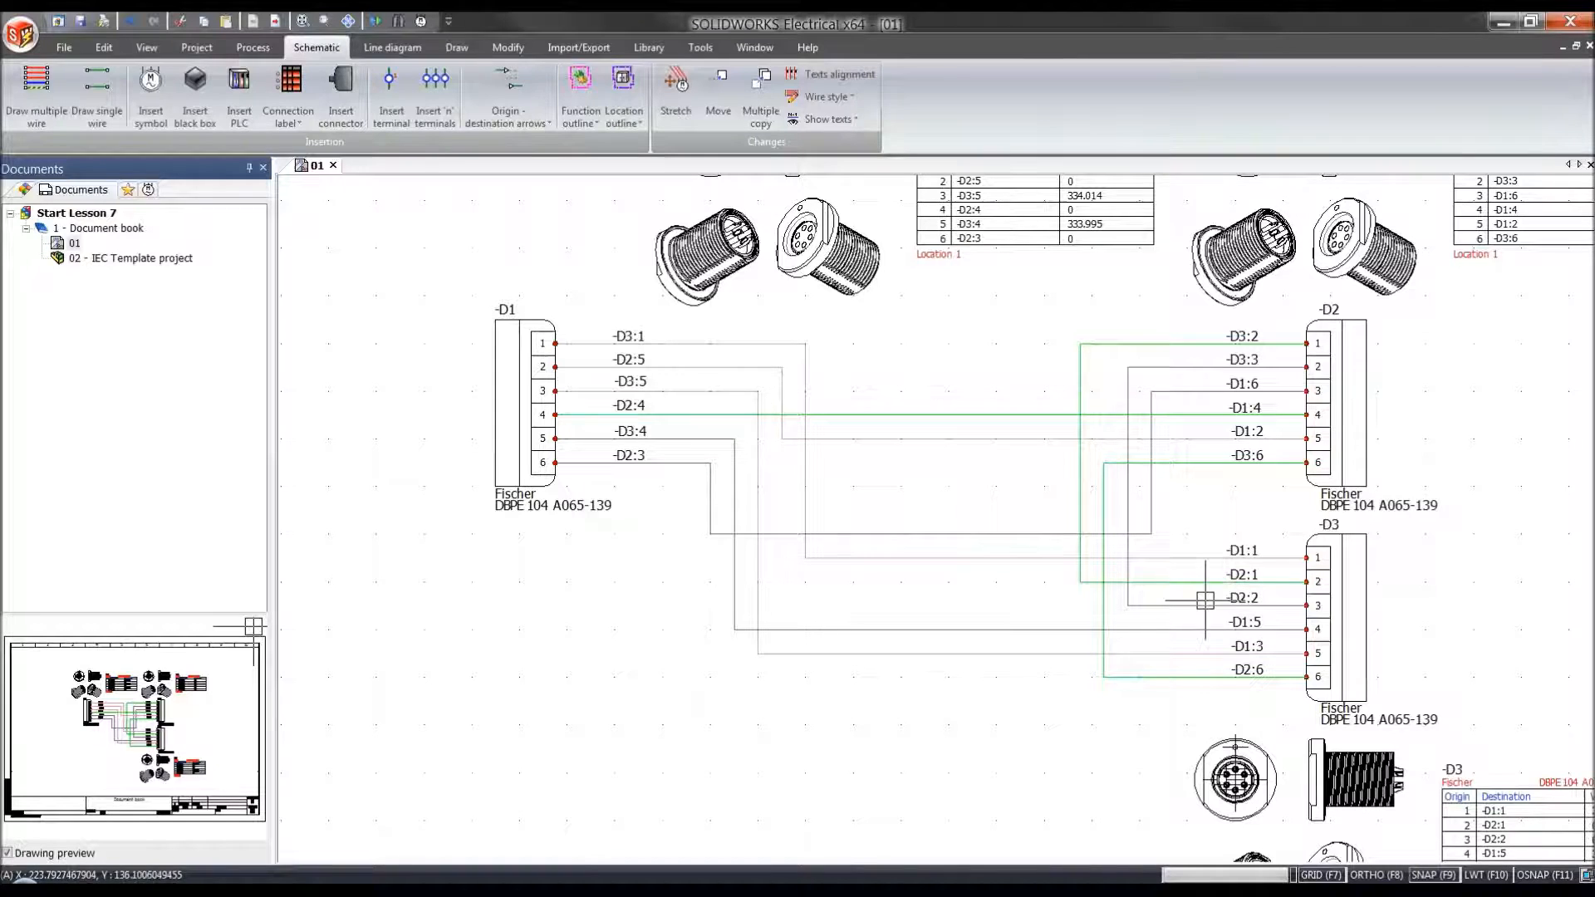
scroll(876, 600, "down", 2)
scroll(886, 603, "down", 2)
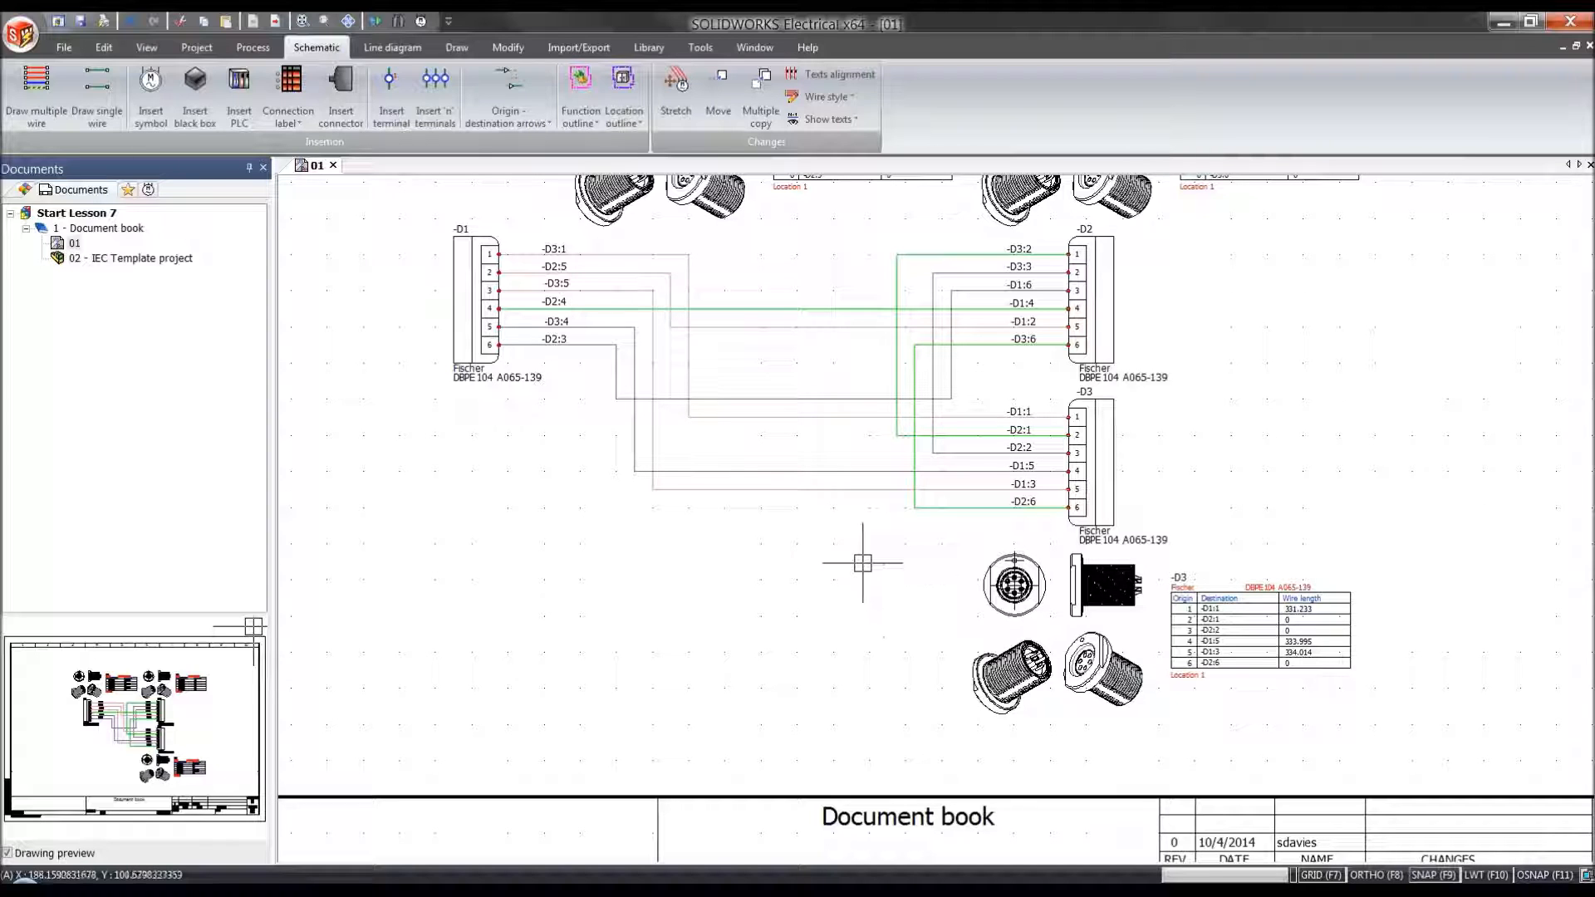
middle_click_drag(664, 376, 612, 504)
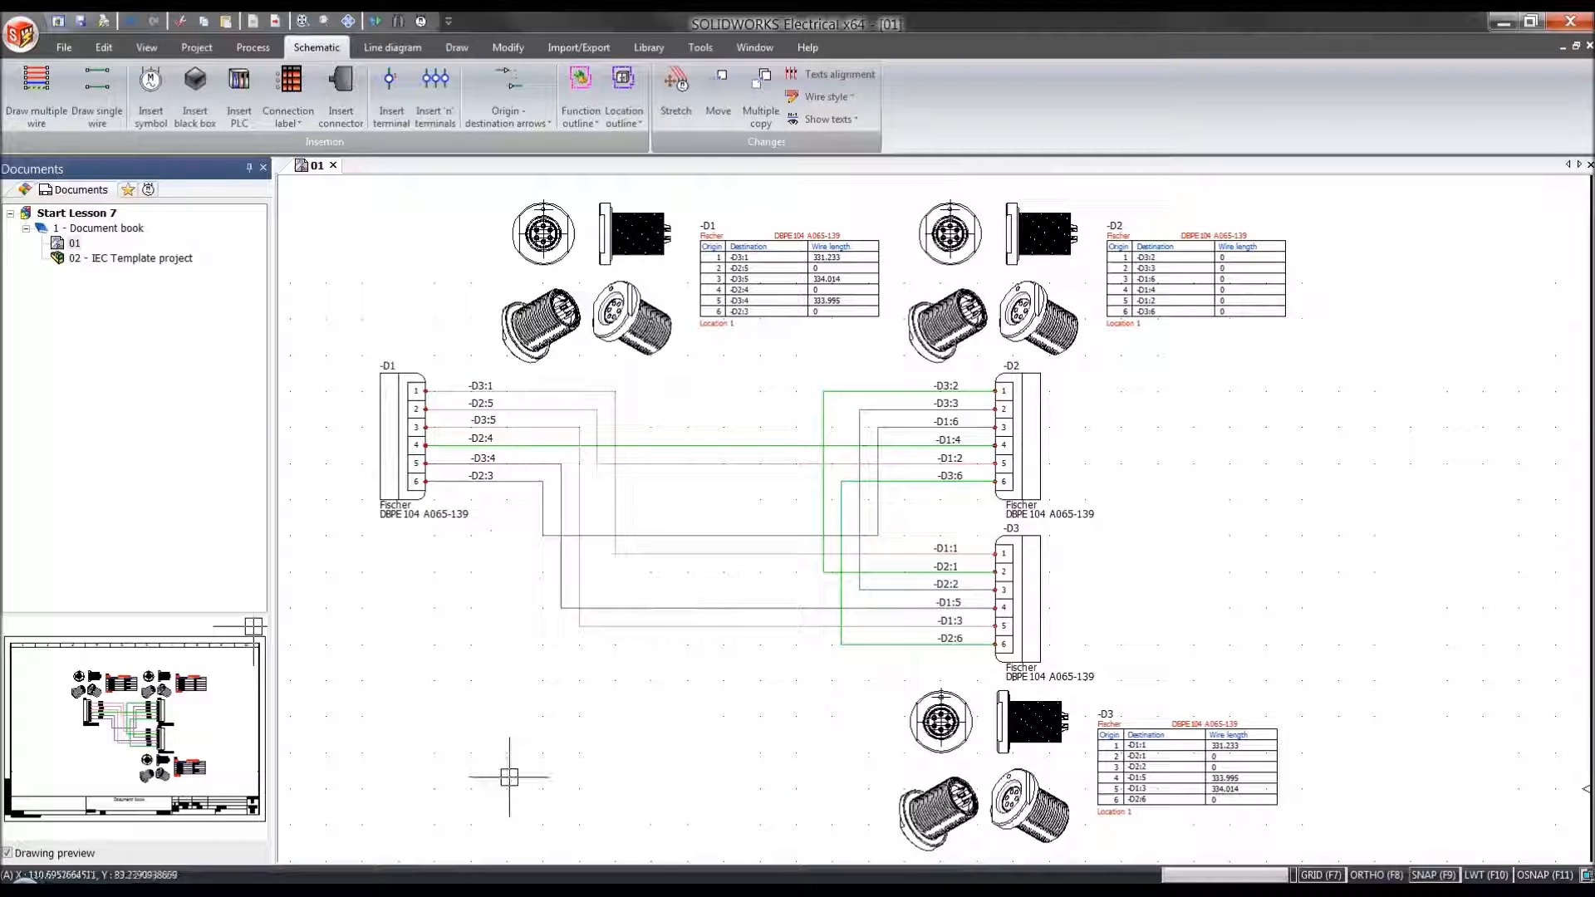
key("alt+Tab")
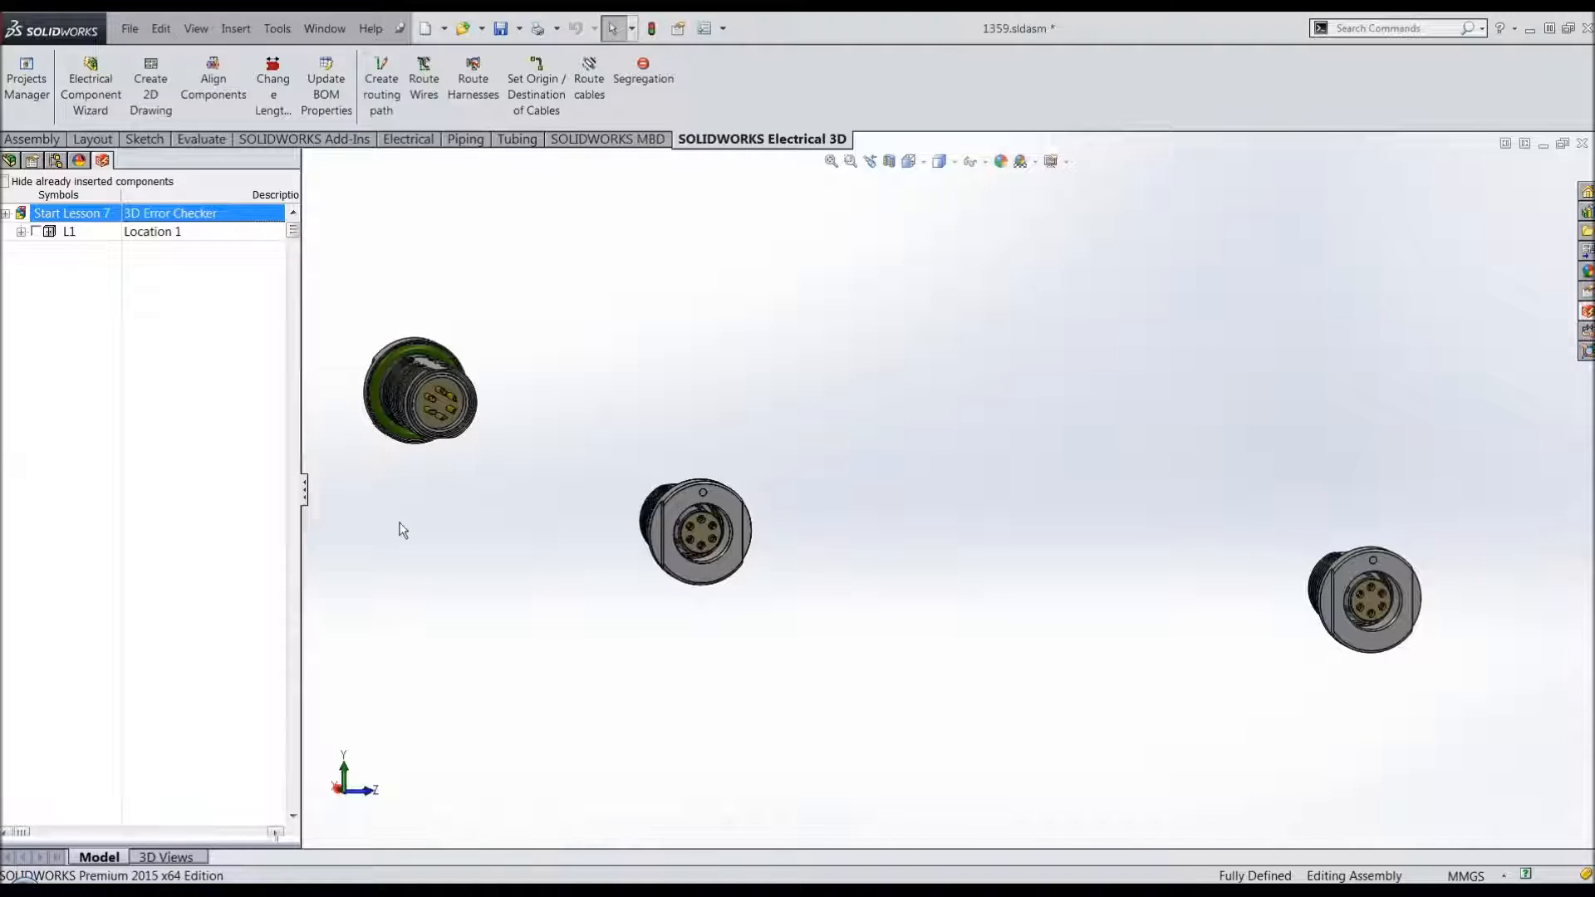
middle_click_drag(508, 530, 516, 553)
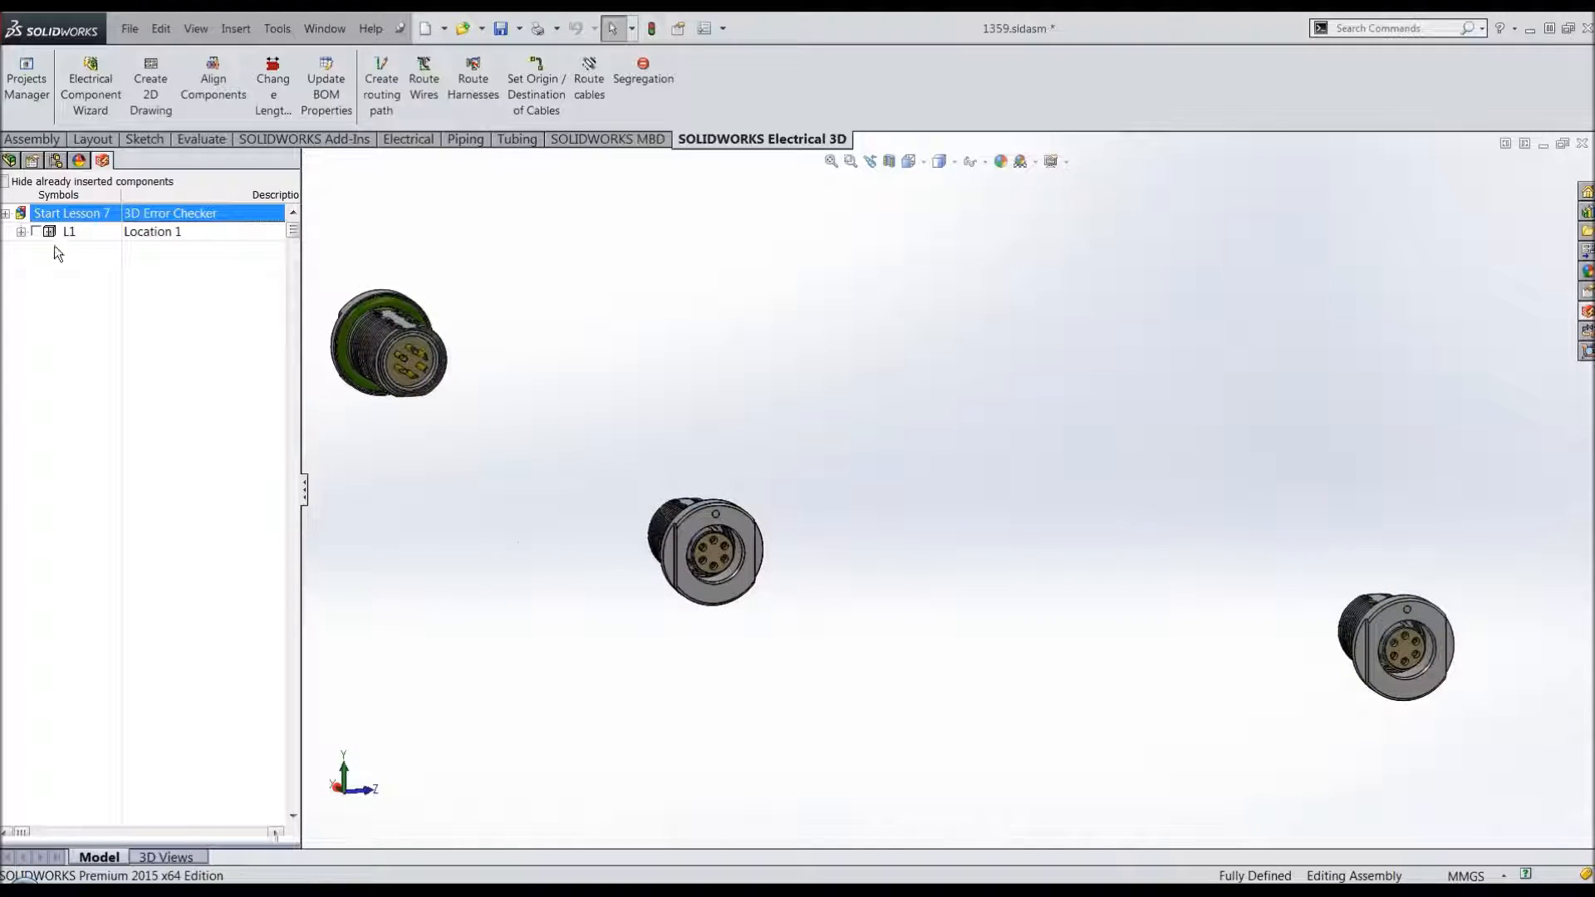
left_click(20, 232)
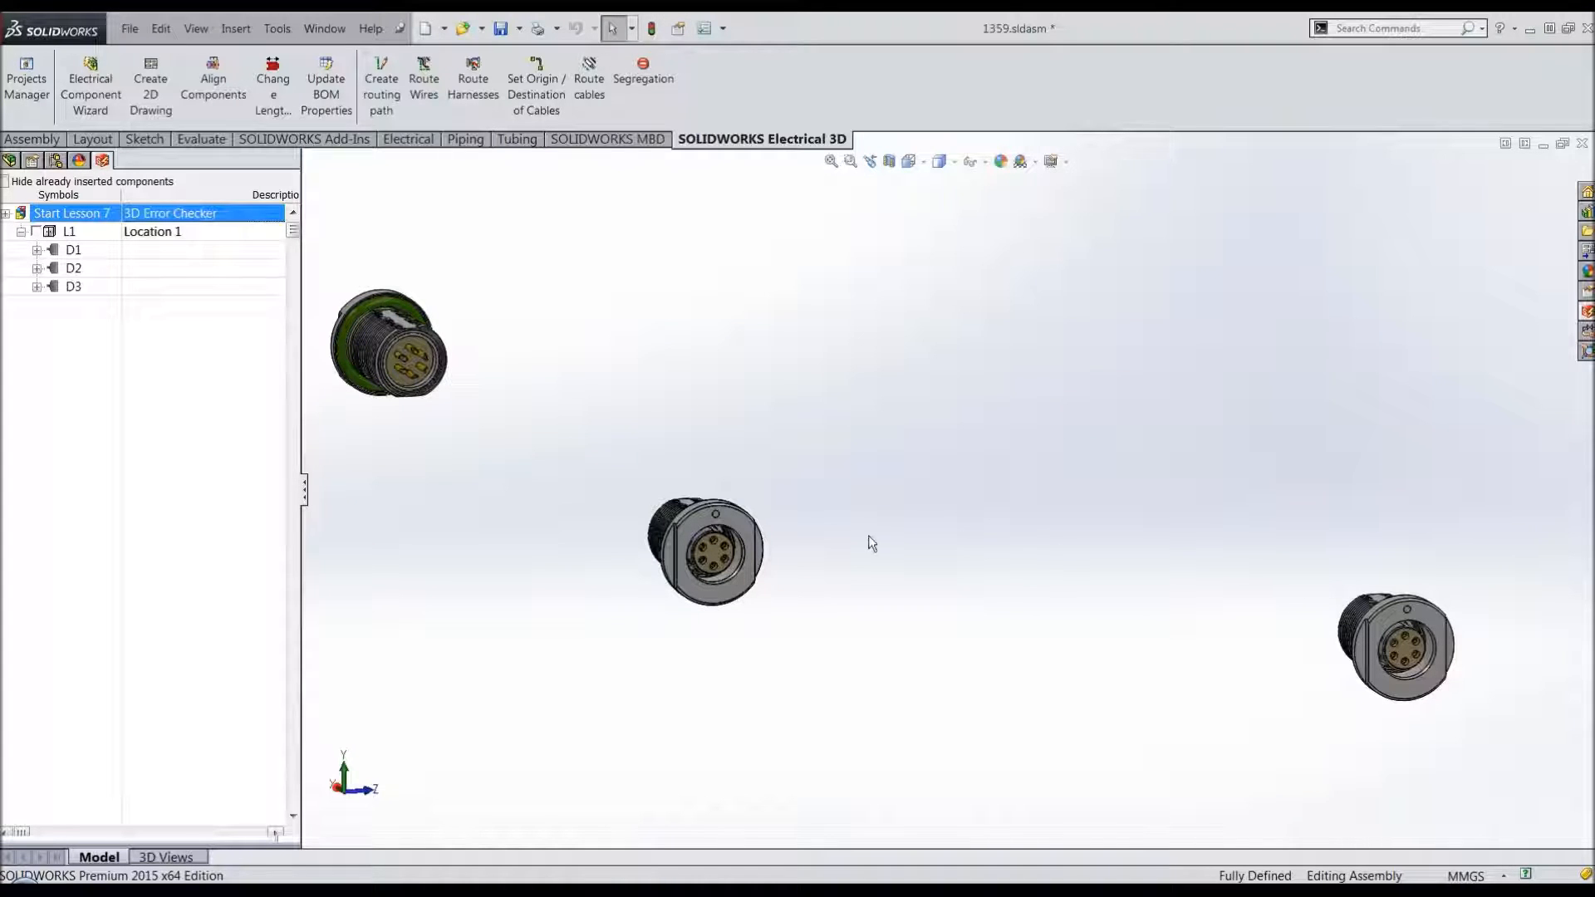
Step: Route the wires for all components using the 3DSketch route type with splines and error display enabled
middle_click_drag(796, 462, 765, 477)
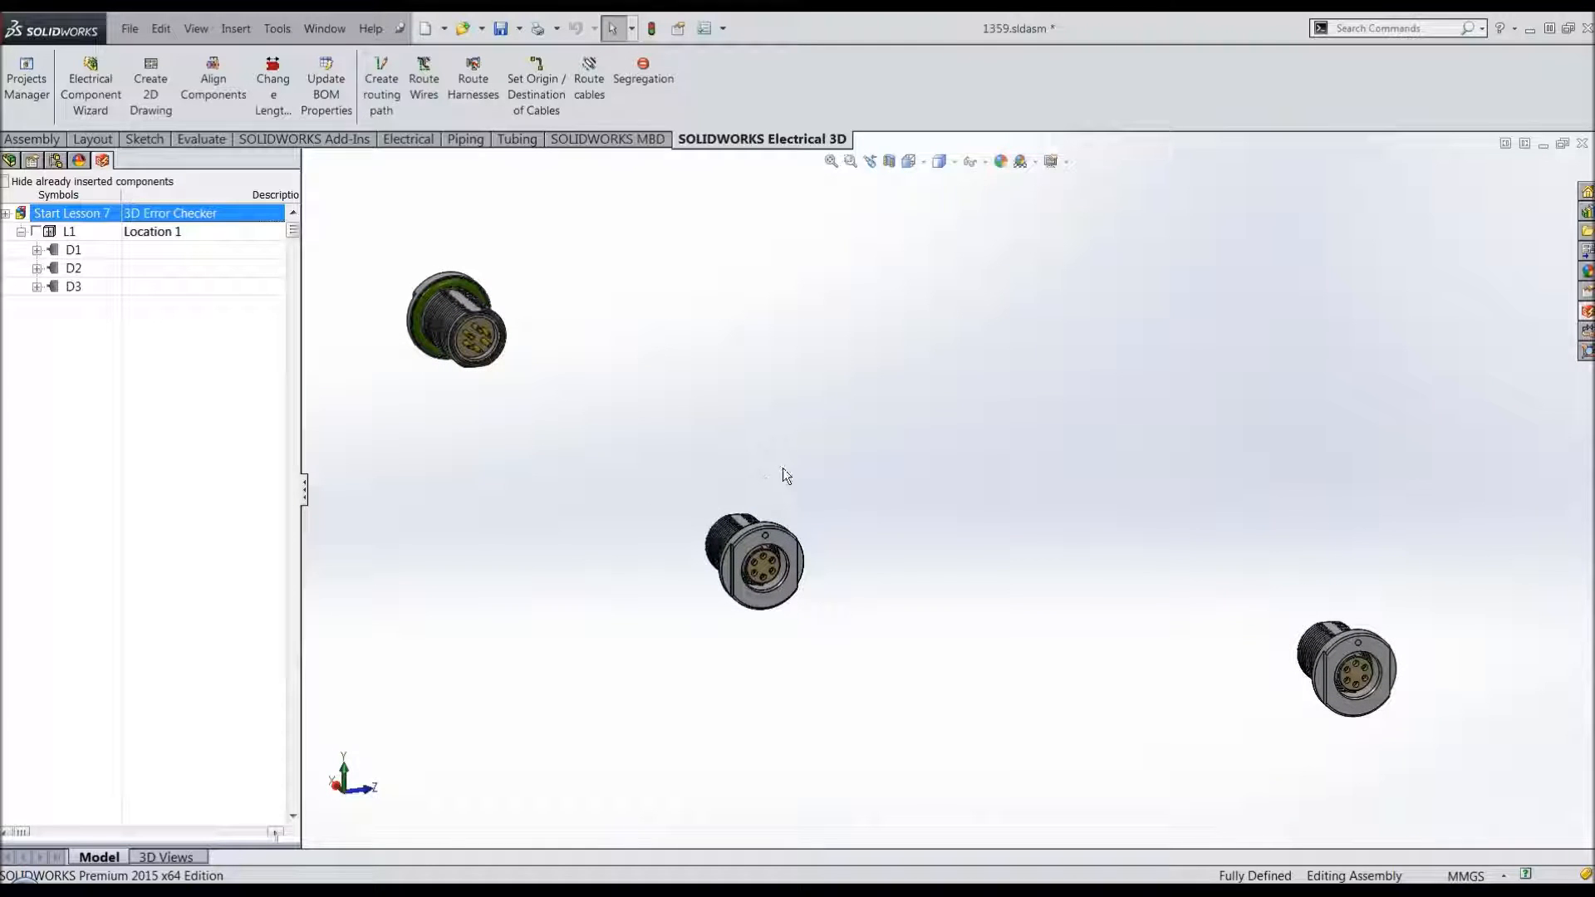
left_click(424, 108)
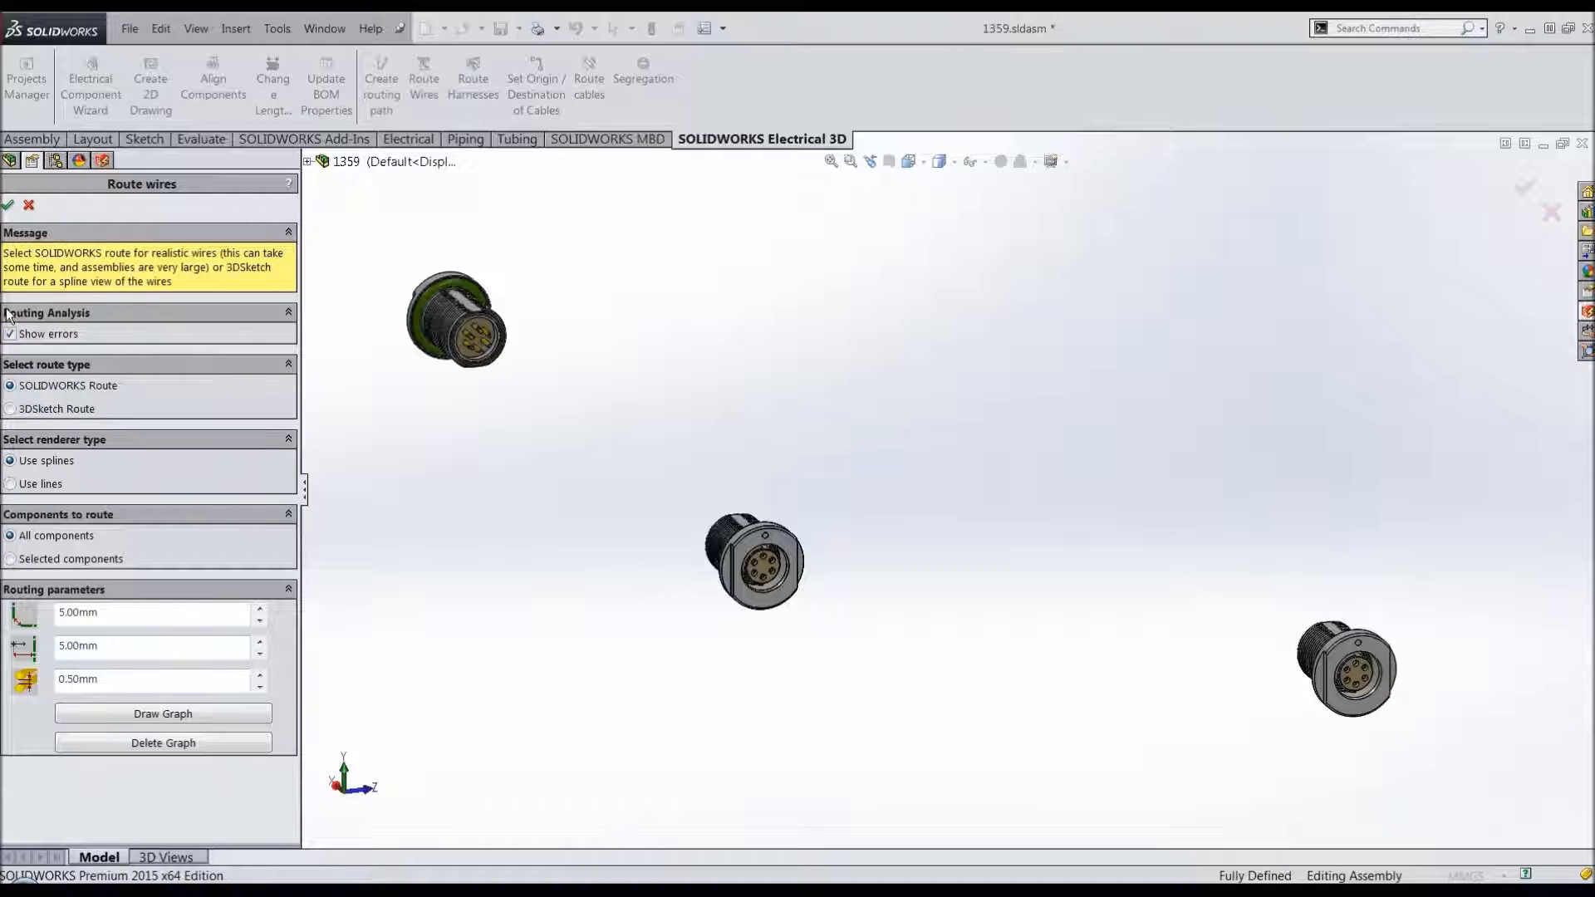
left_click(11, 409)
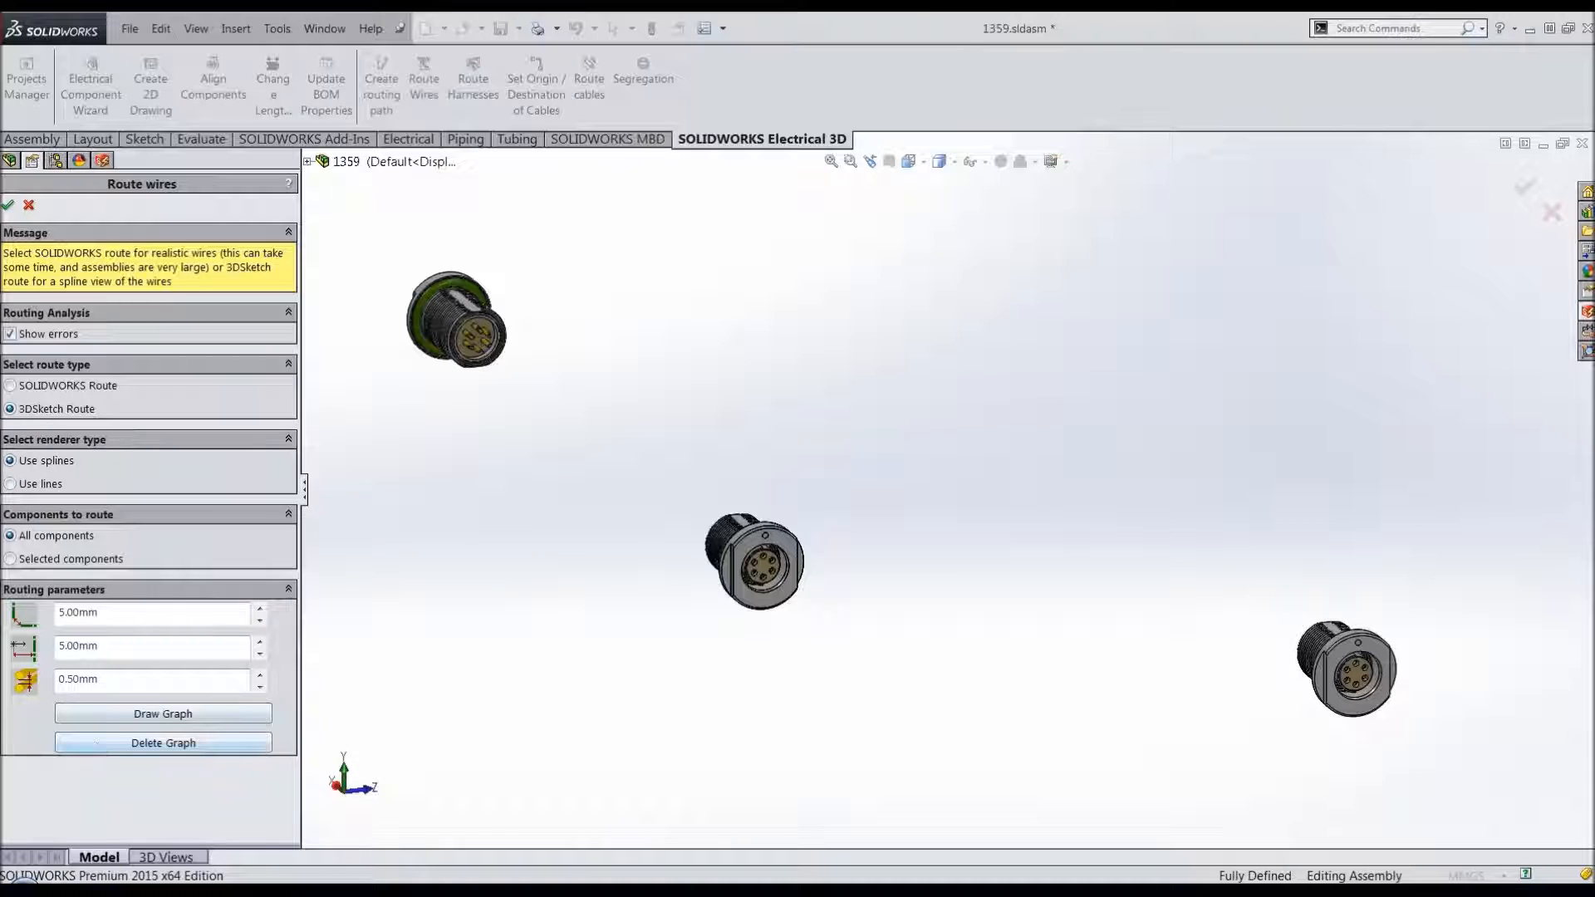
left_click(8, 206)
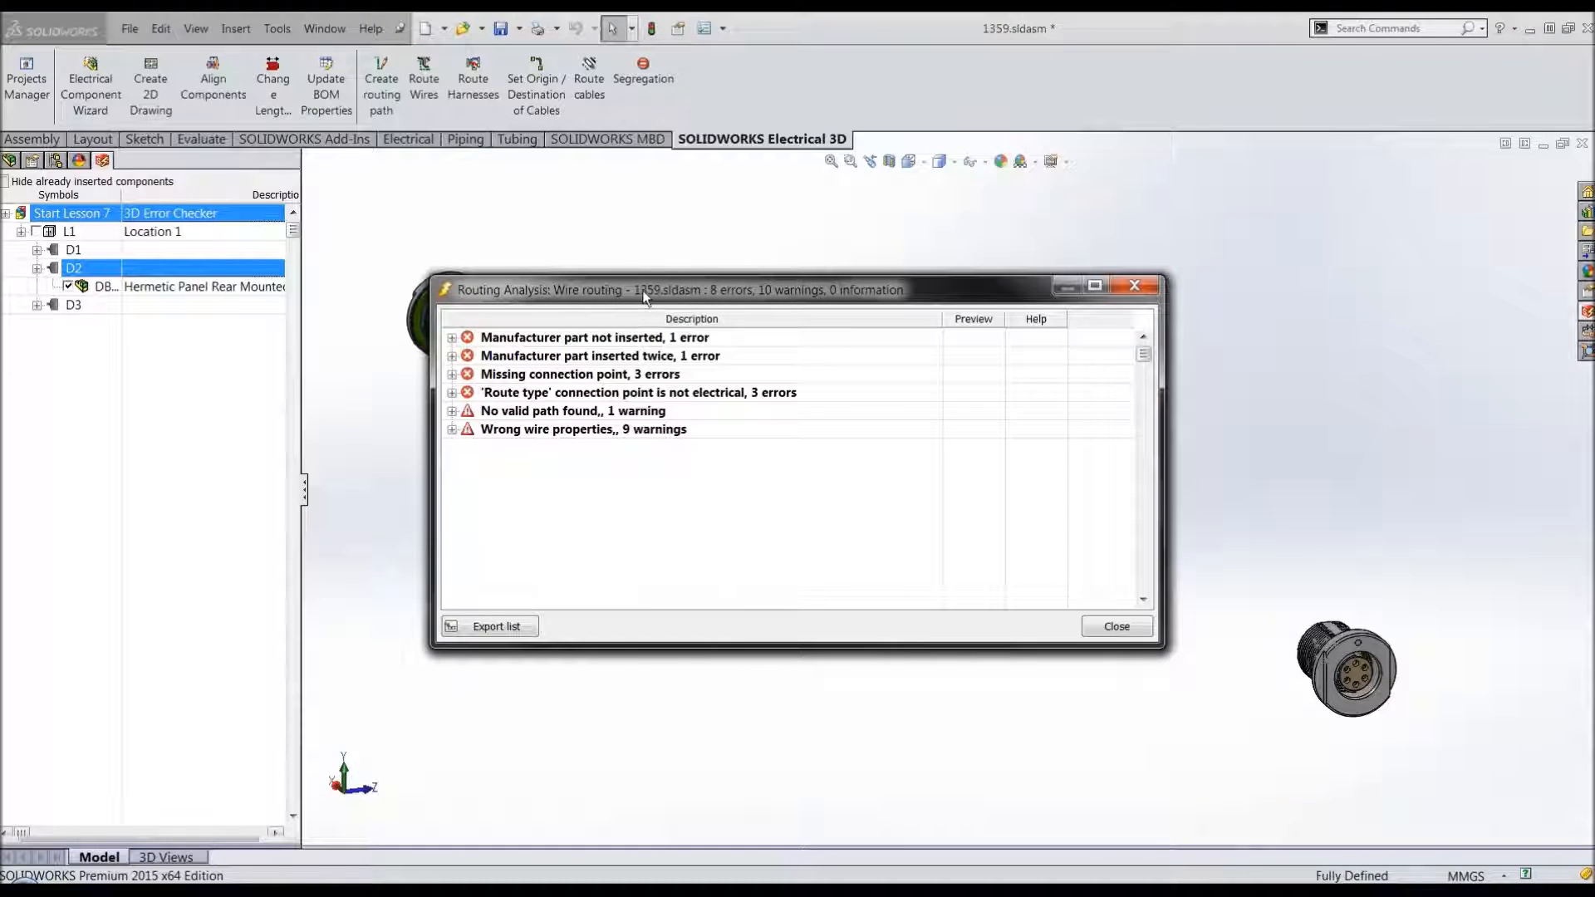
Step: Examine the "Manufacturer part not inserted" error in the routing analysis, locate its component in the project tree, and close the report
left_click_drag(652, 290, 530, 464)
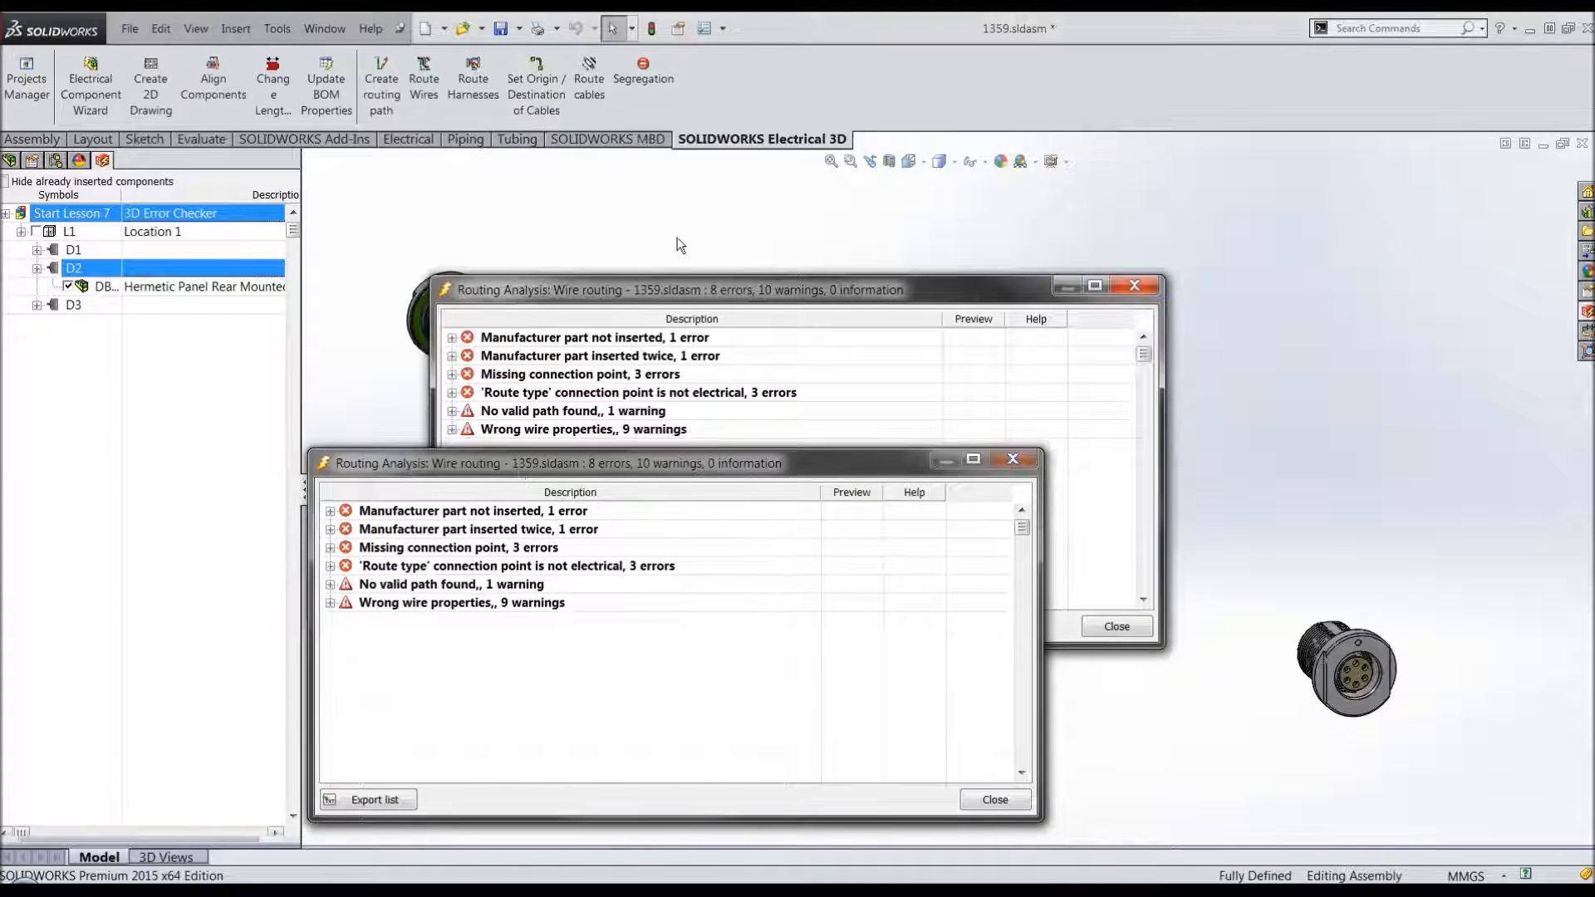
left_click_drag(678, 463, 1097, 72)
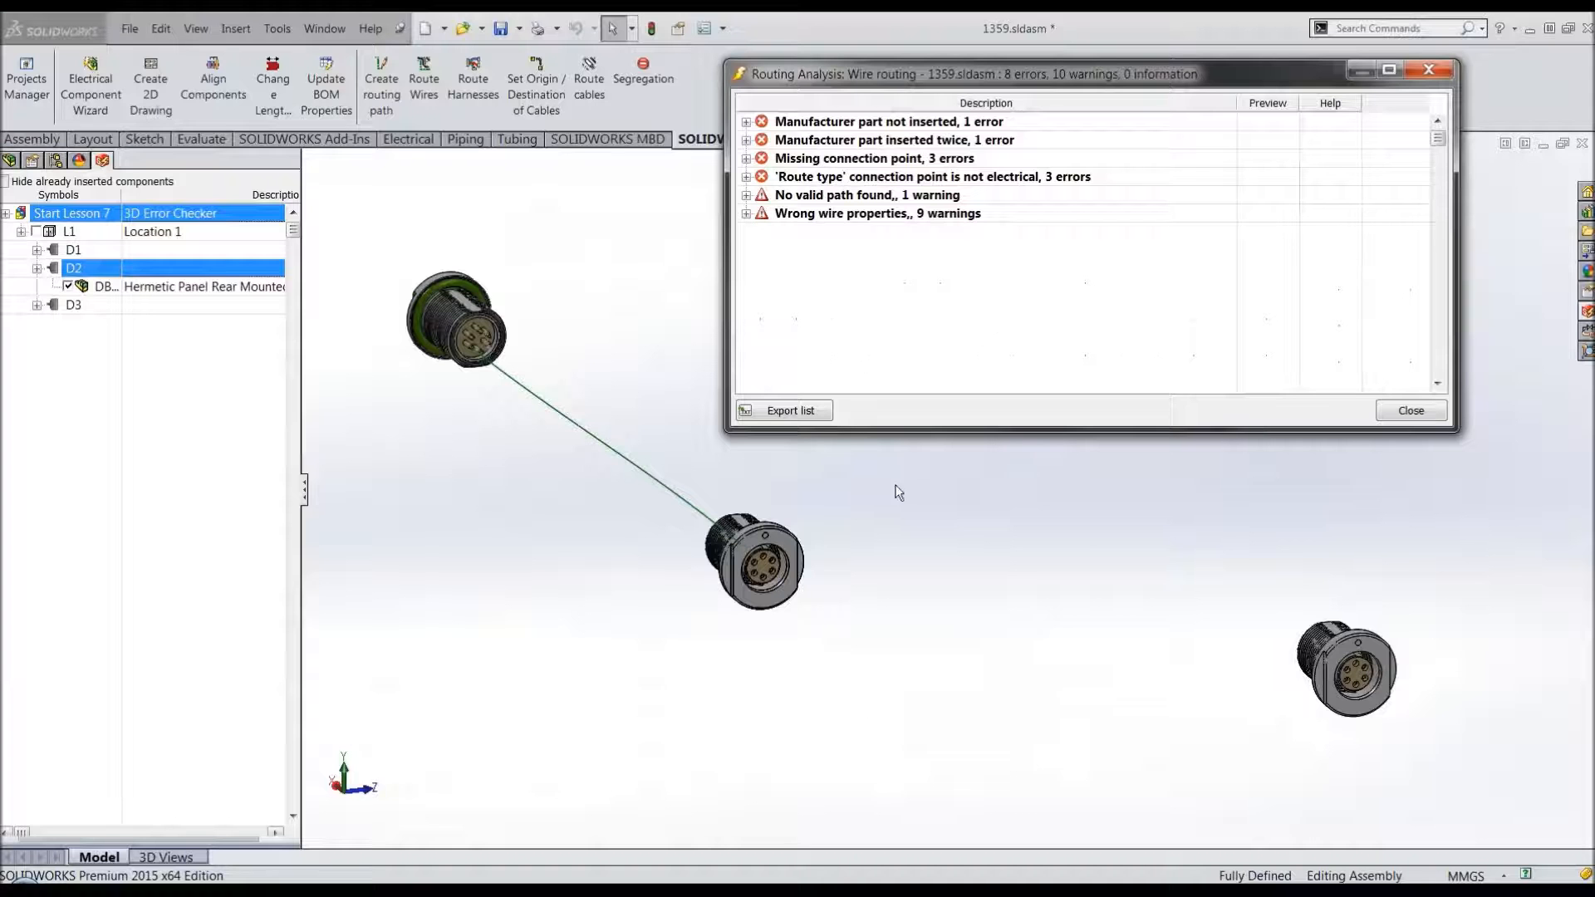
left_click_drag(872, 79, 967, 183)
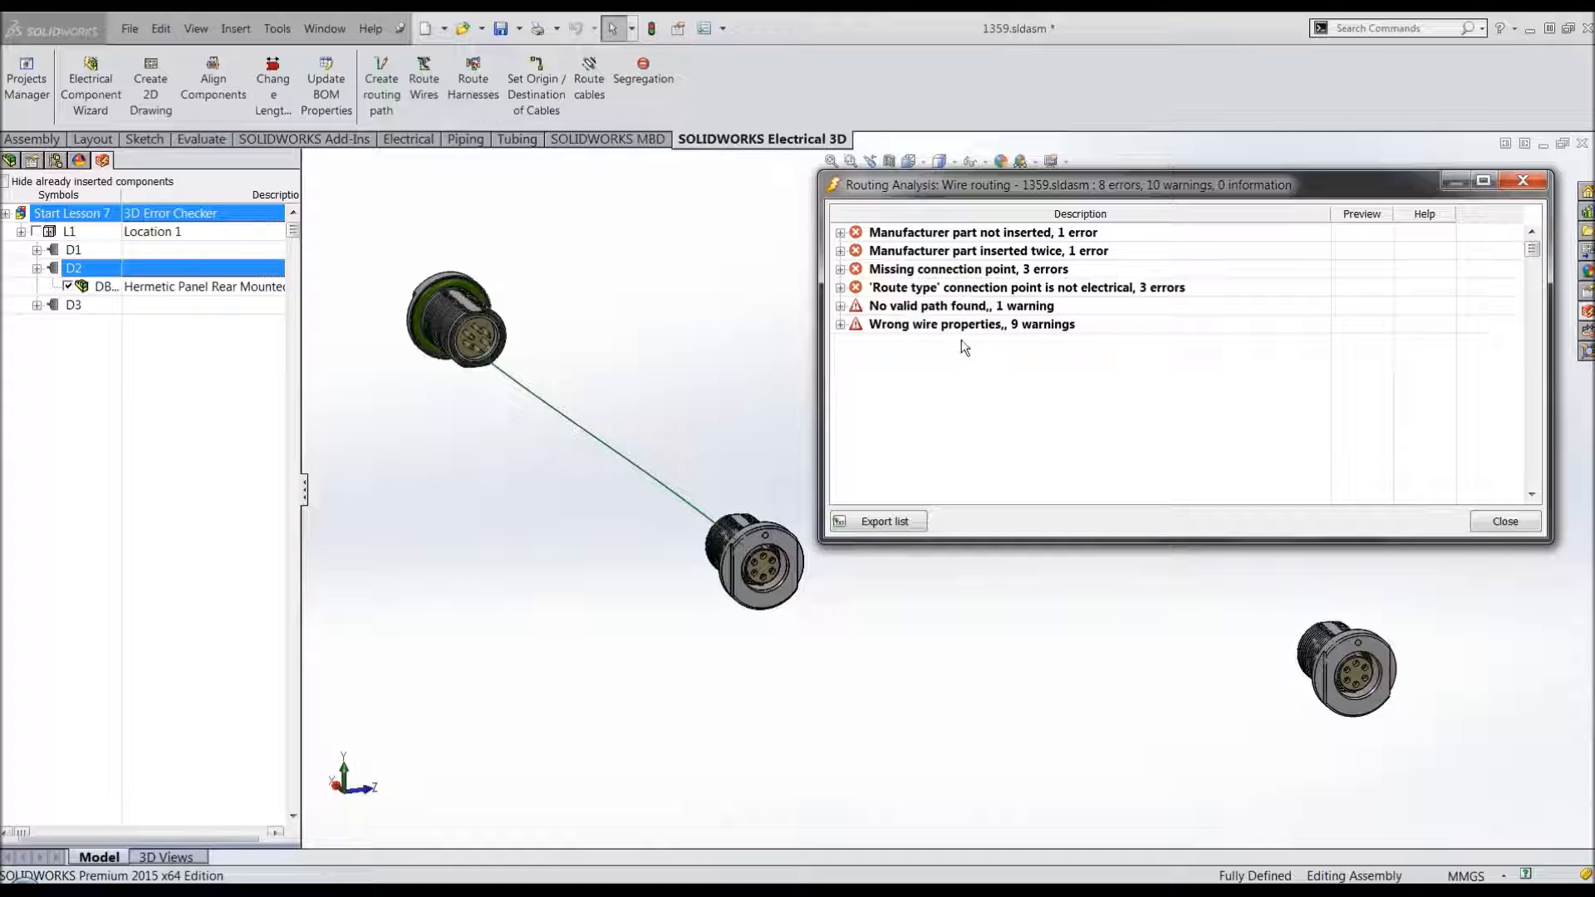
left_click(840, 233)
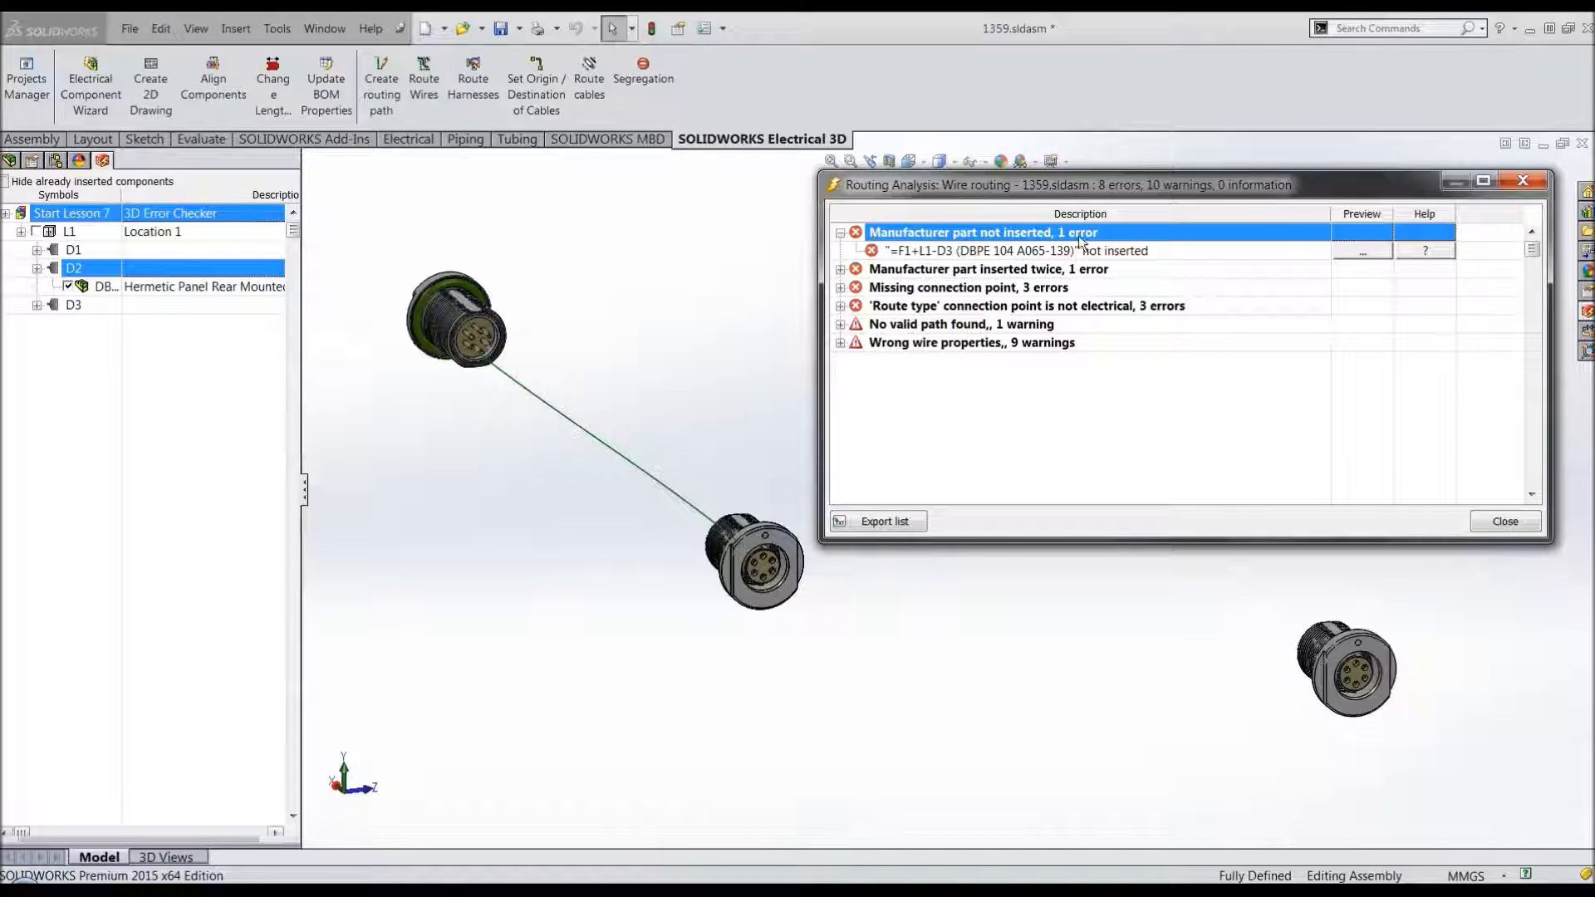
left_click(925, 253)
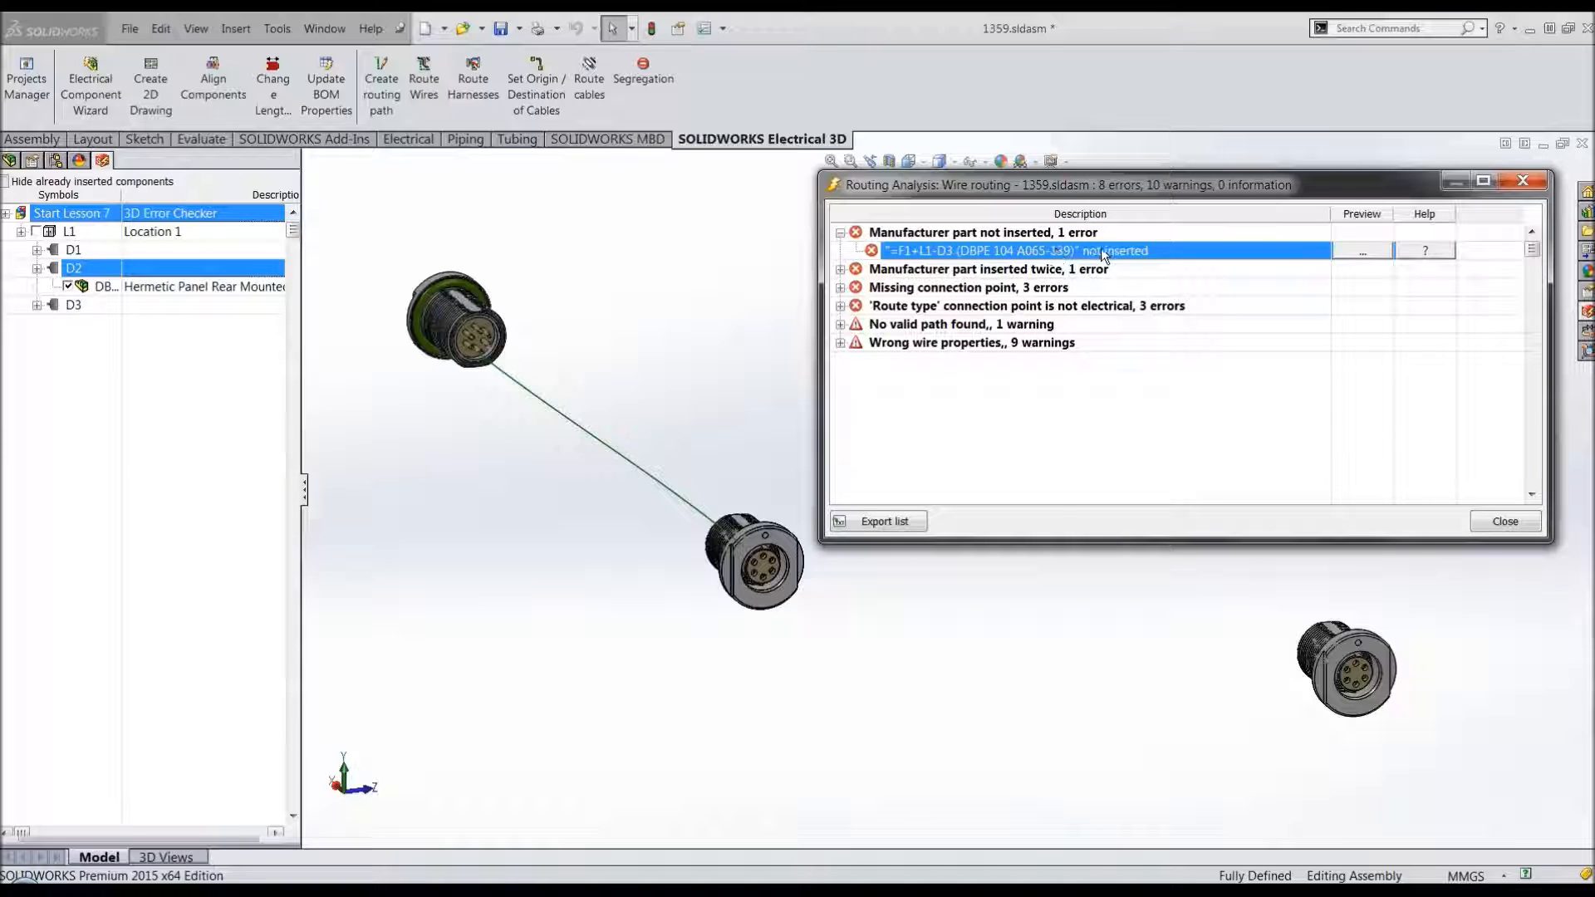
left_click_drag(1148, 180, 1070, 105)
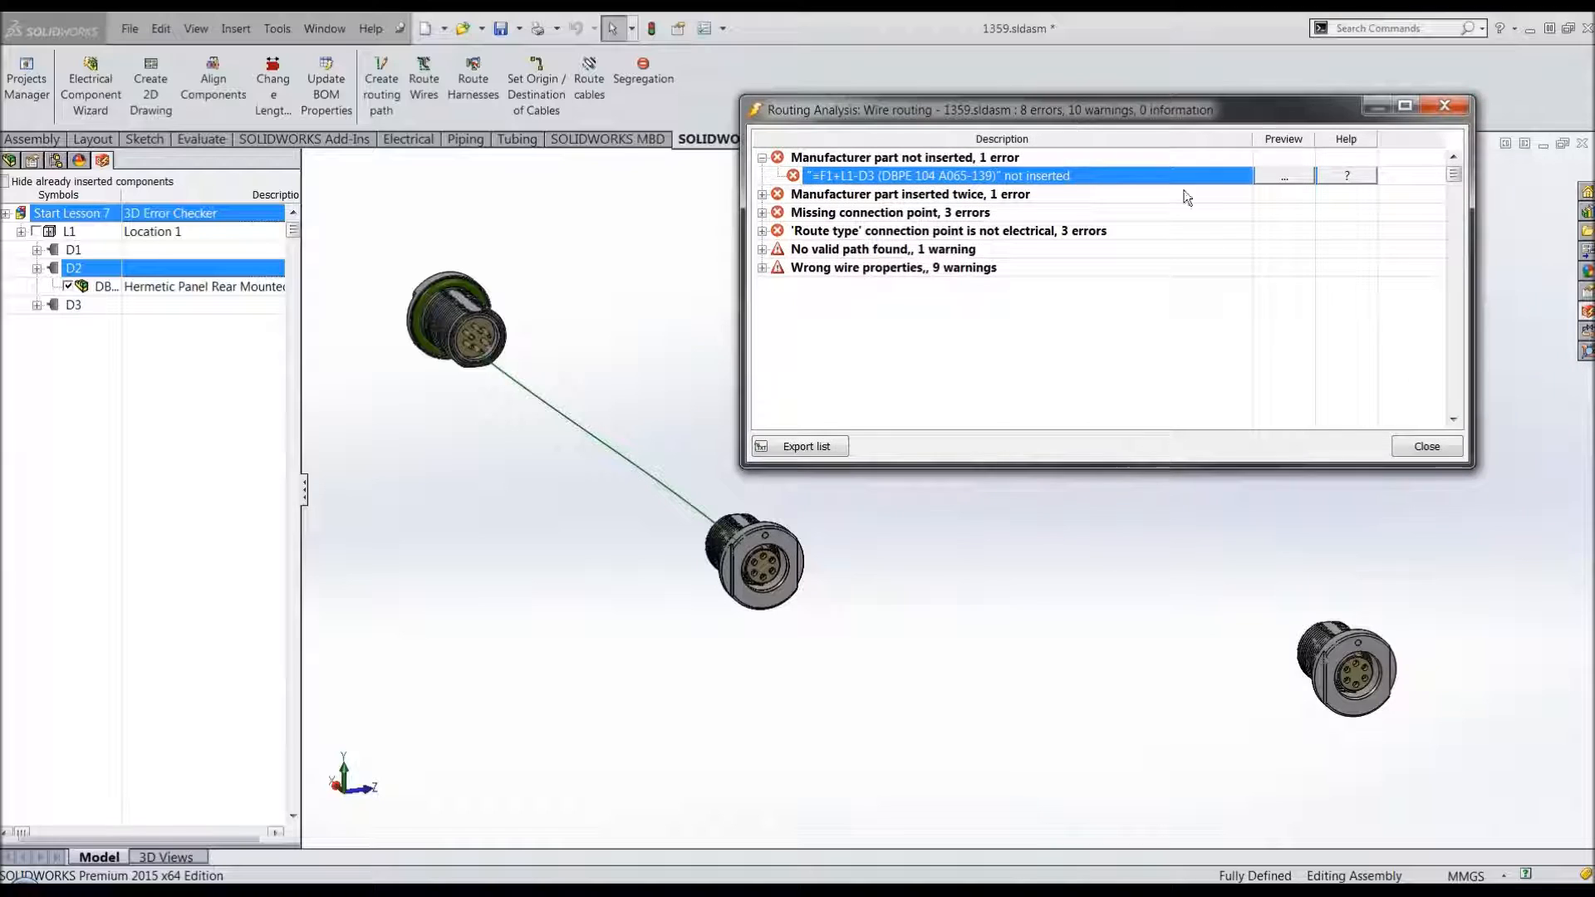
left_click(1283, 175)
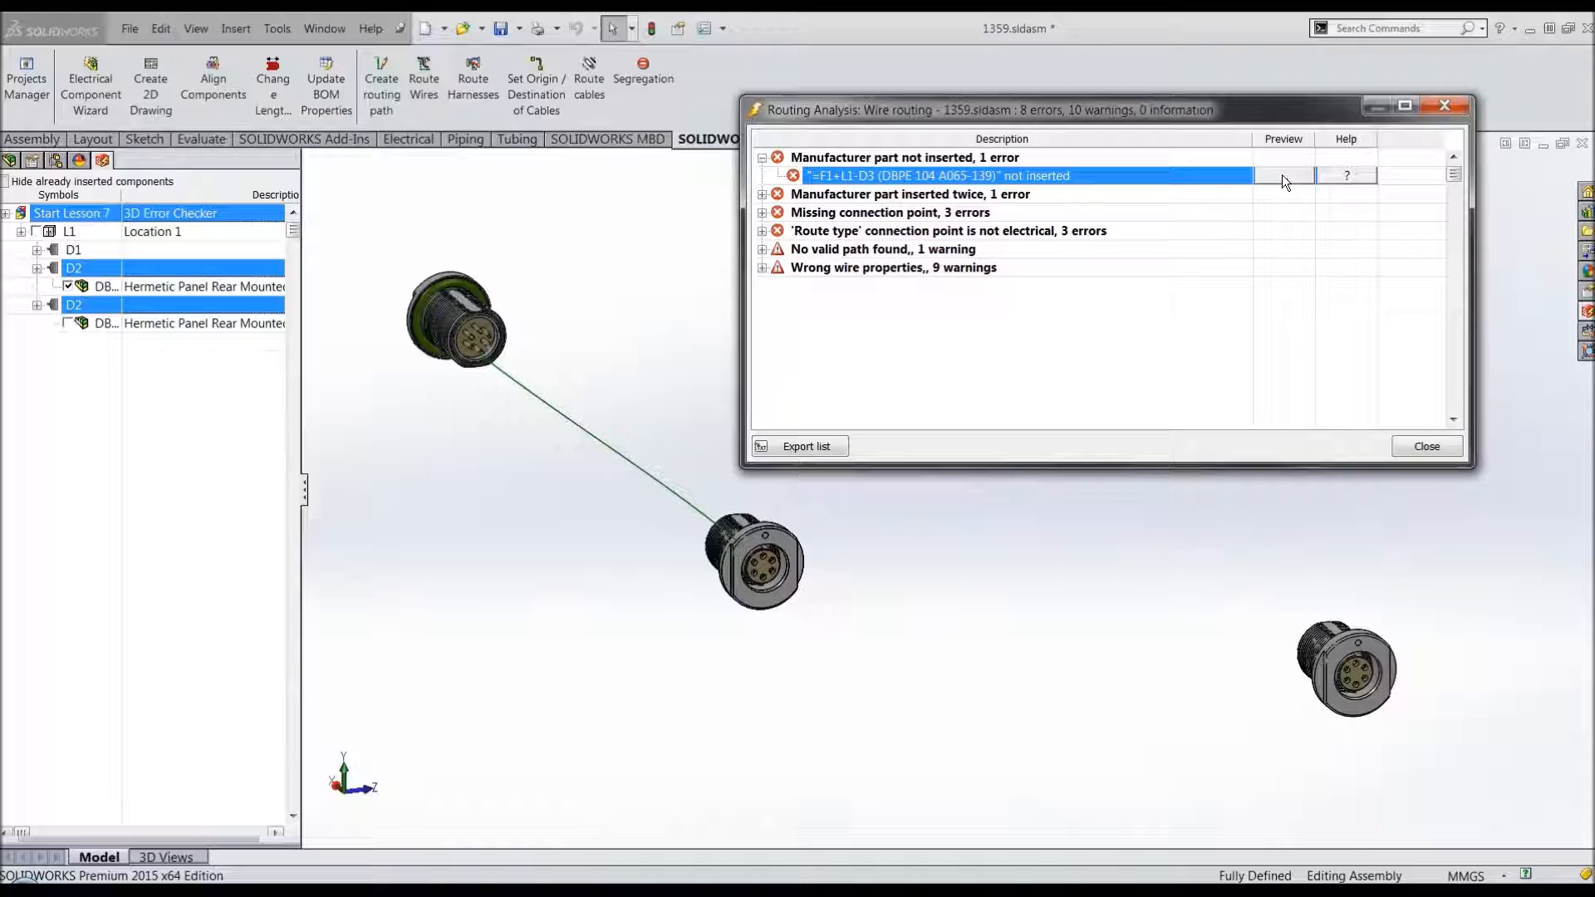
left_click(721, 294)
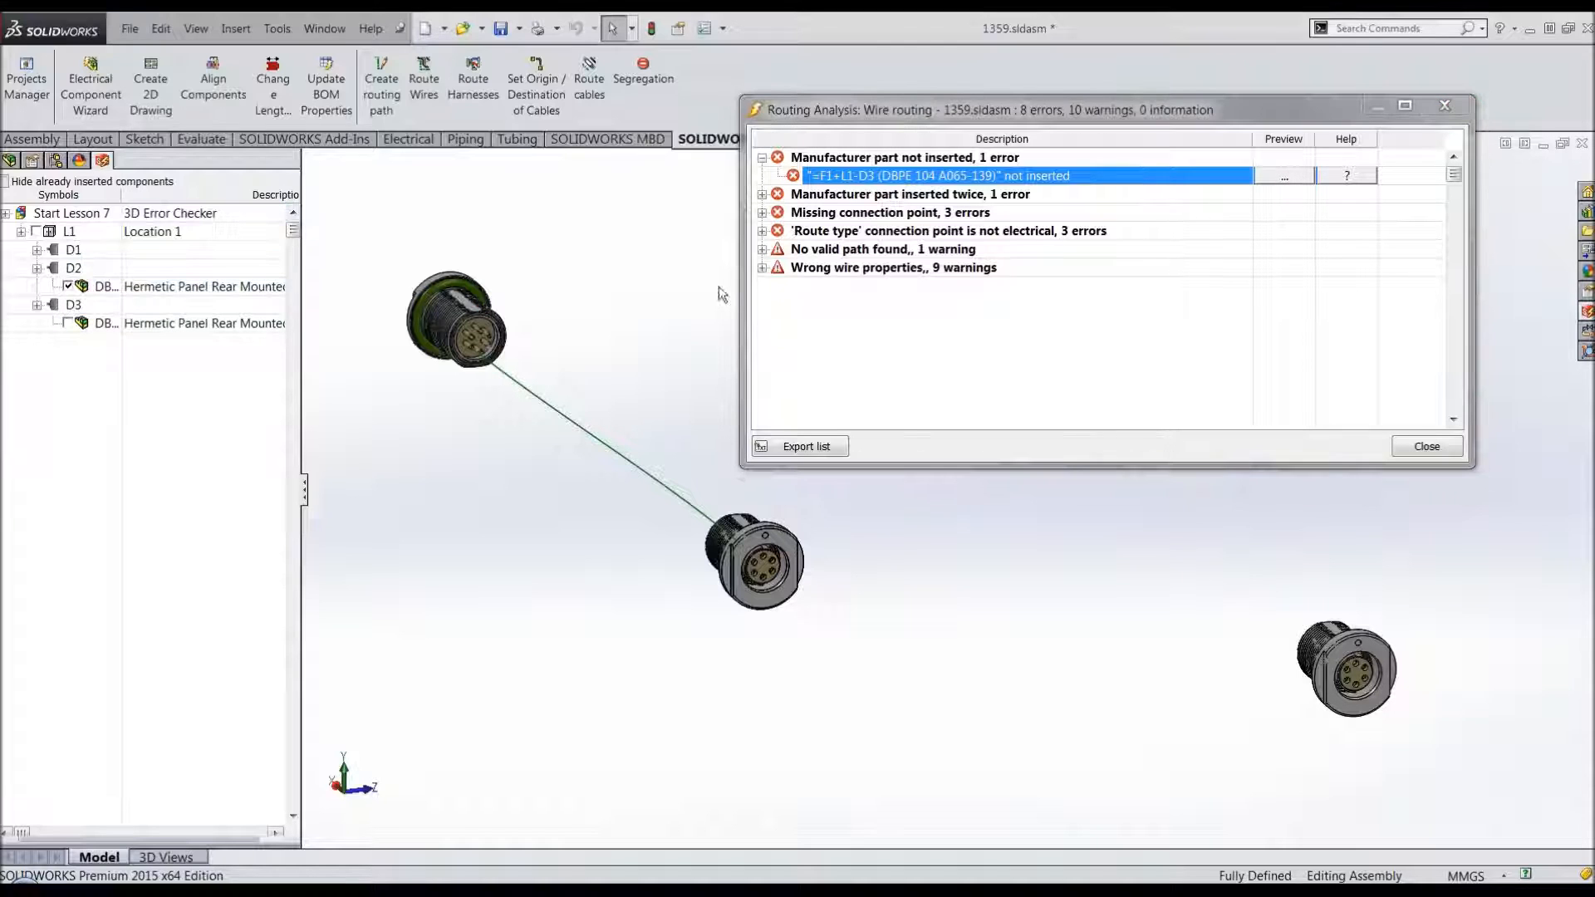
left_click(1268, 176)
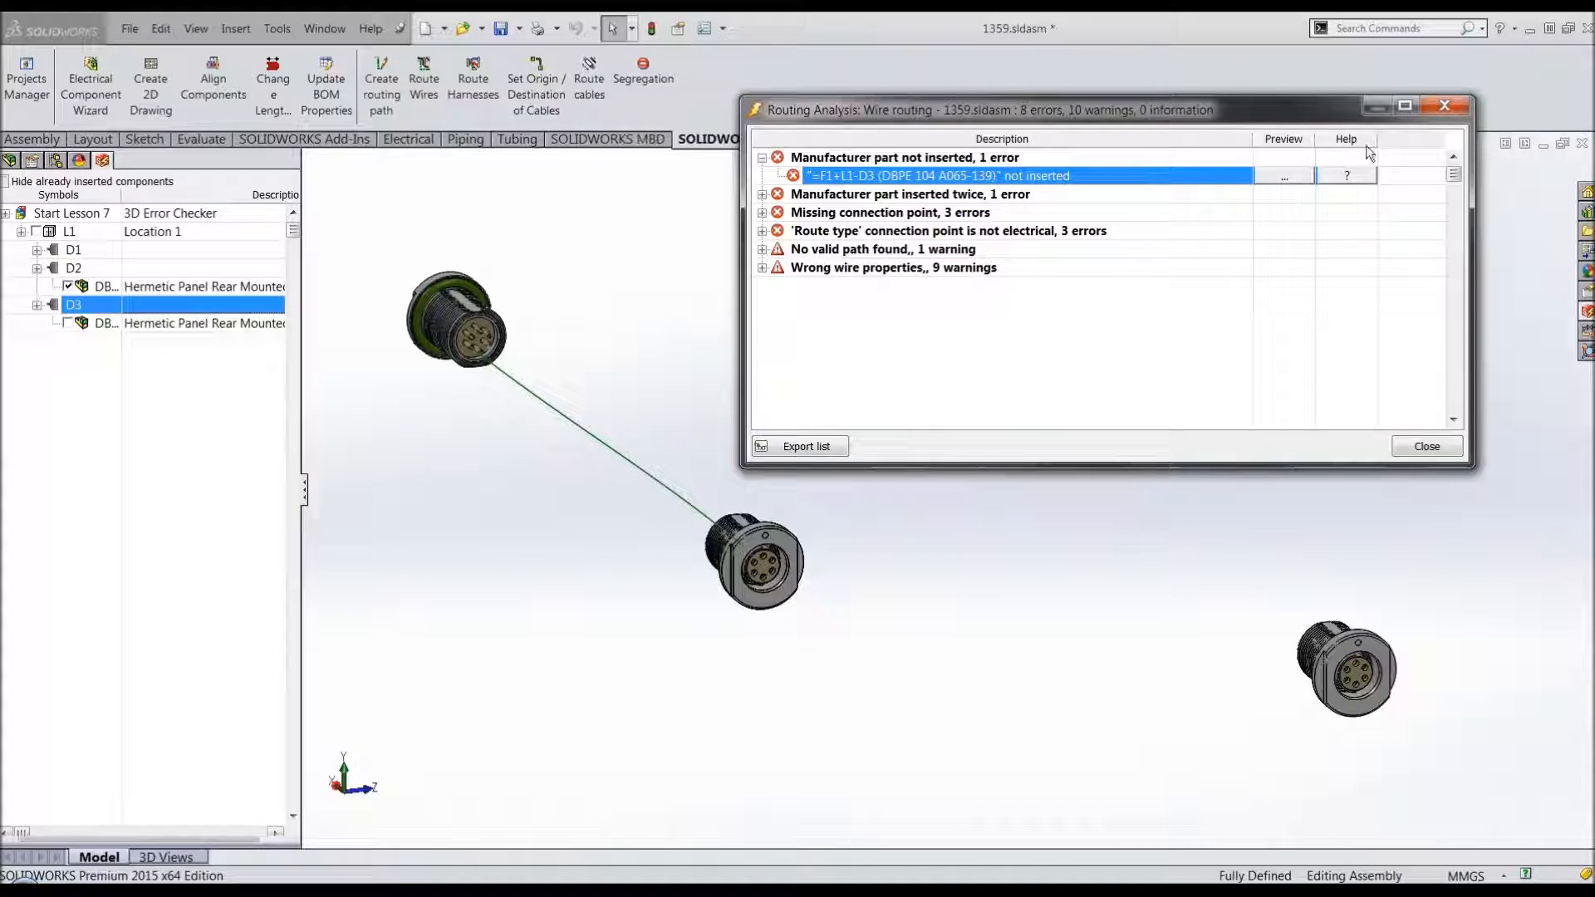
left_click(1444, 105)
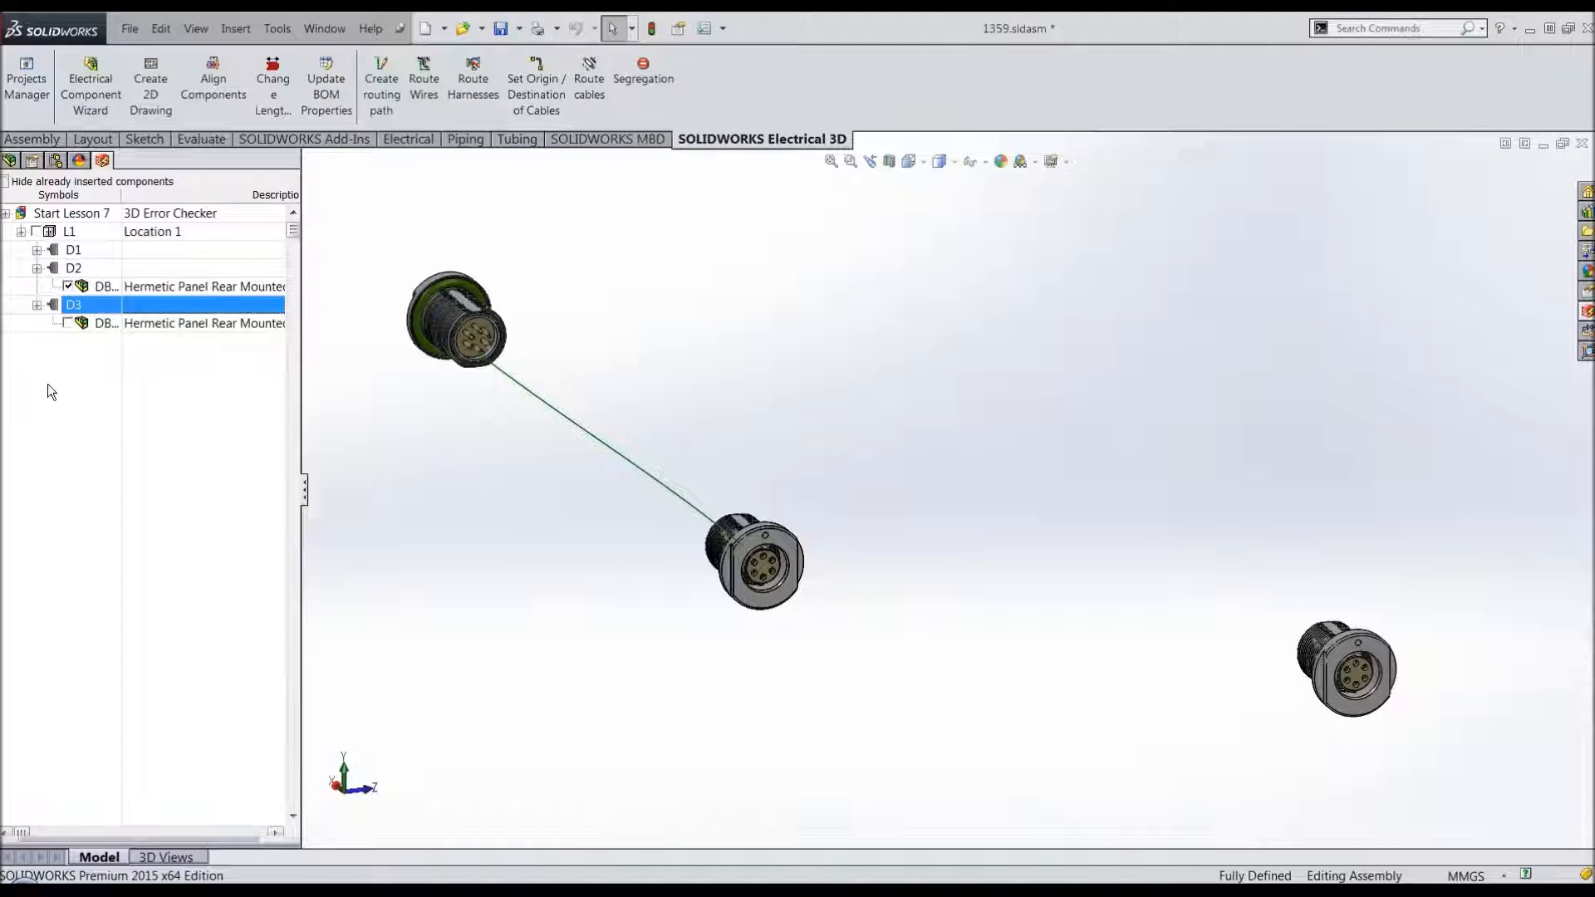
Step: Associate D3's manufacturer part with the far connector in the assembly that has no wire attached
left_click_drag(304, 327, 371, 323)
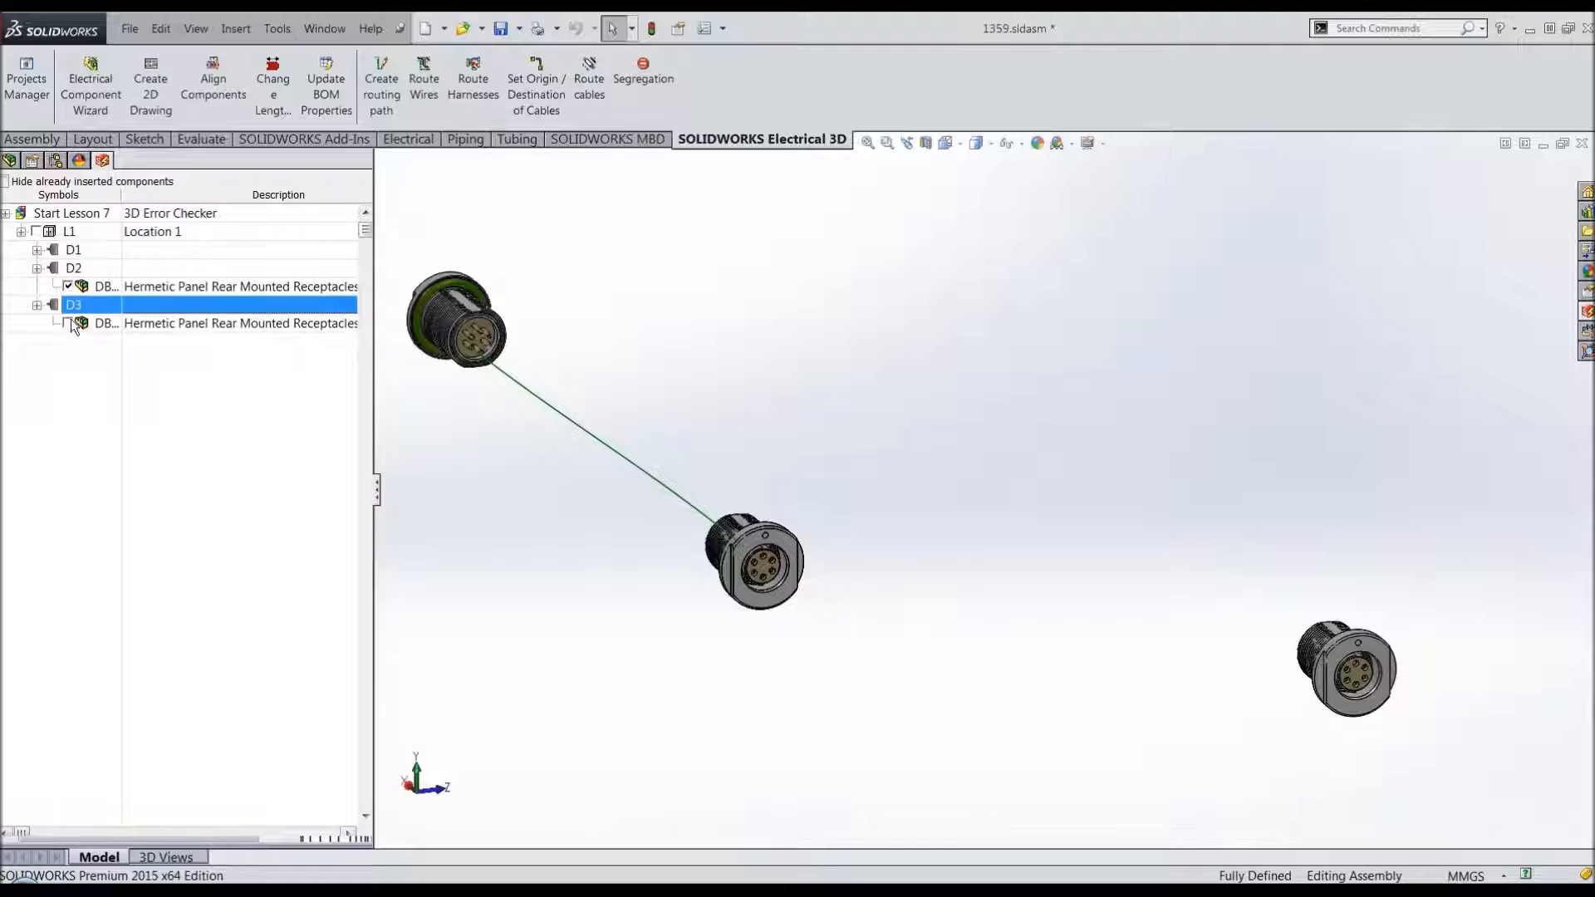
left_click(75, 352)
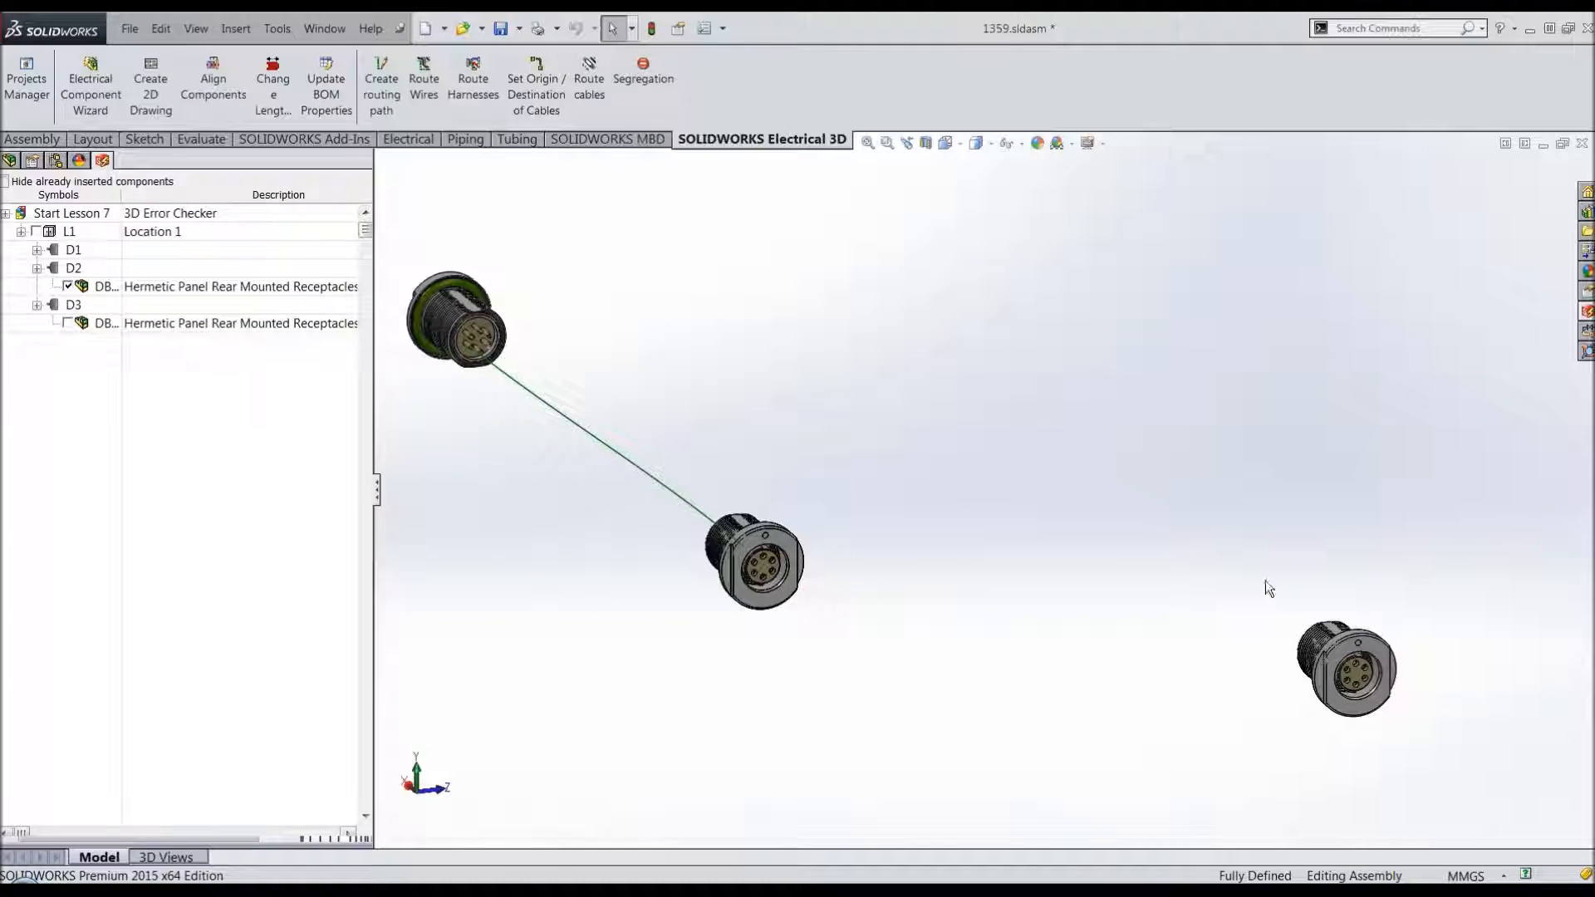
left_click(103, 329)
right_click(104, 329)
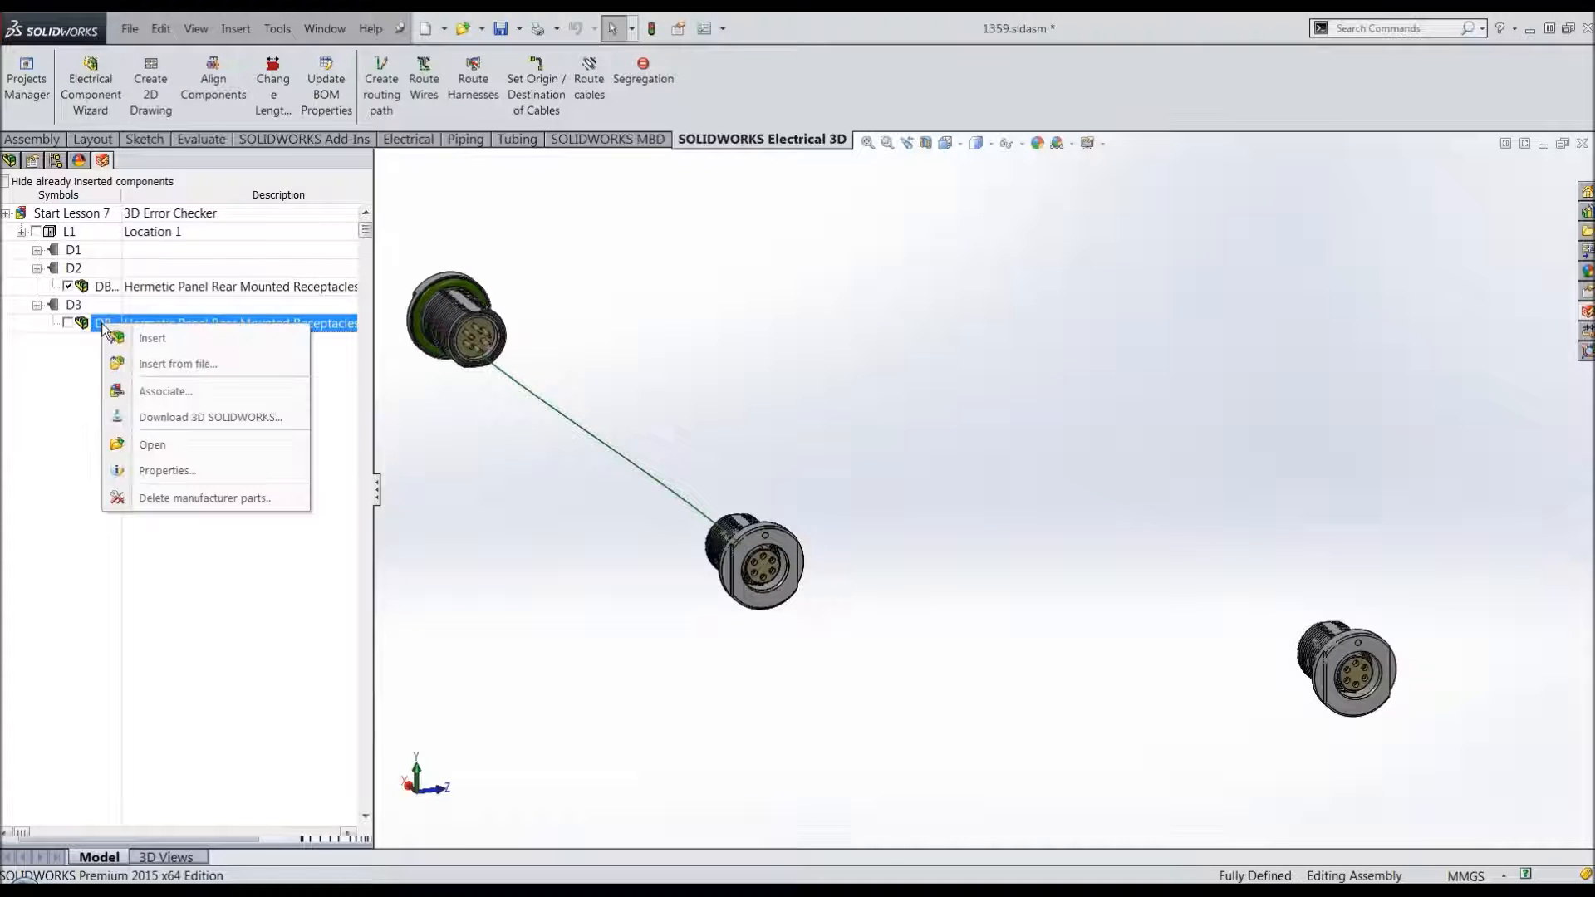
left_click(162, 395)
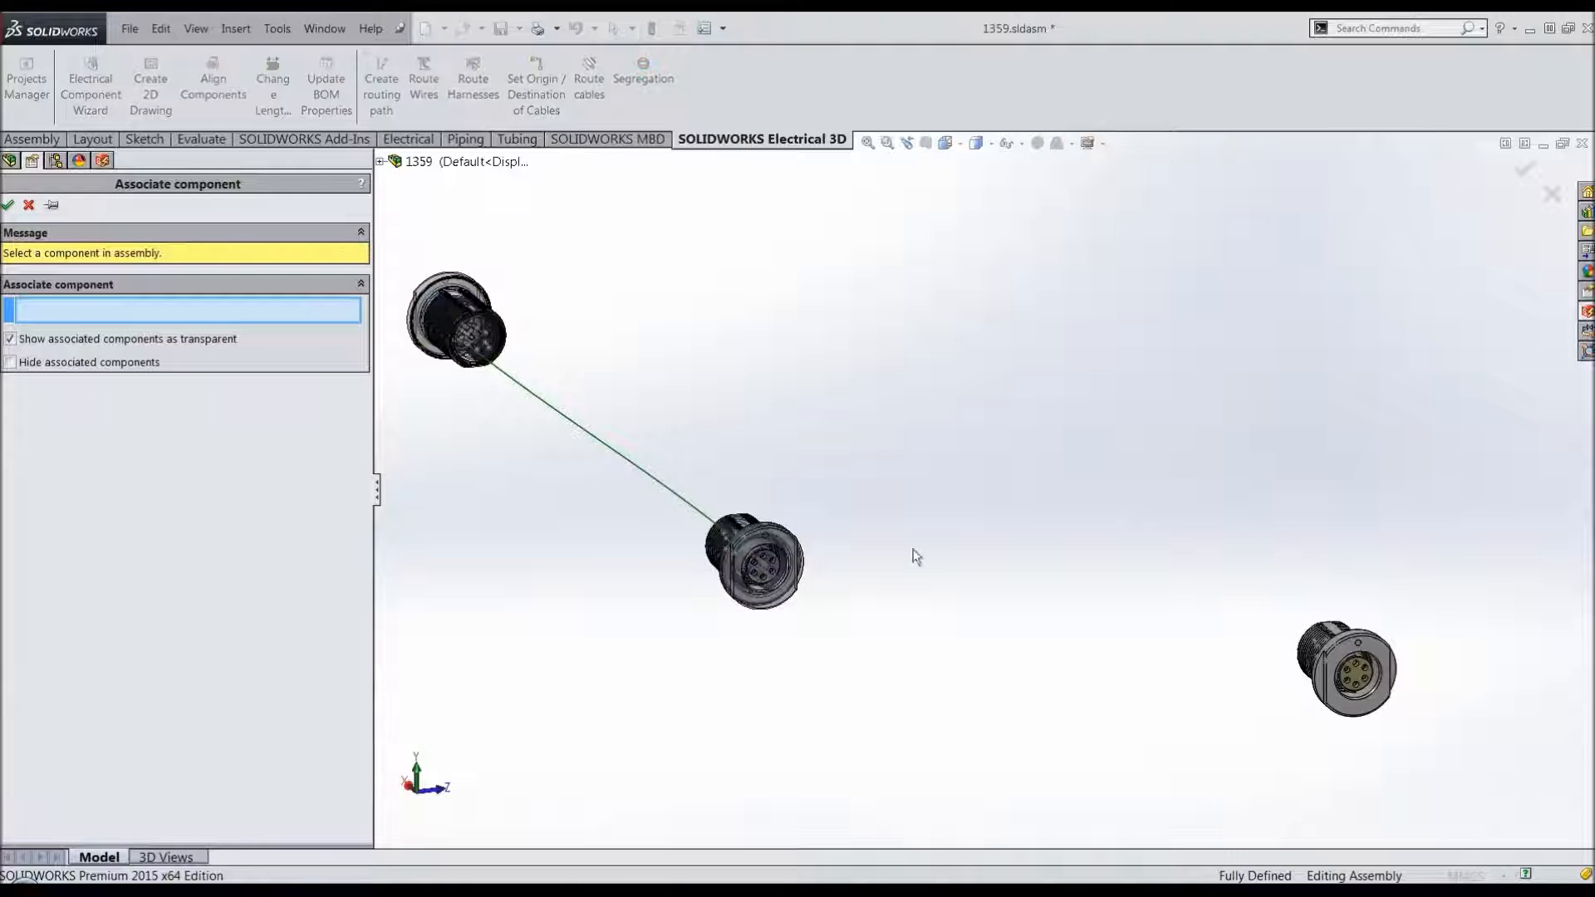
left_click(1346, 662)
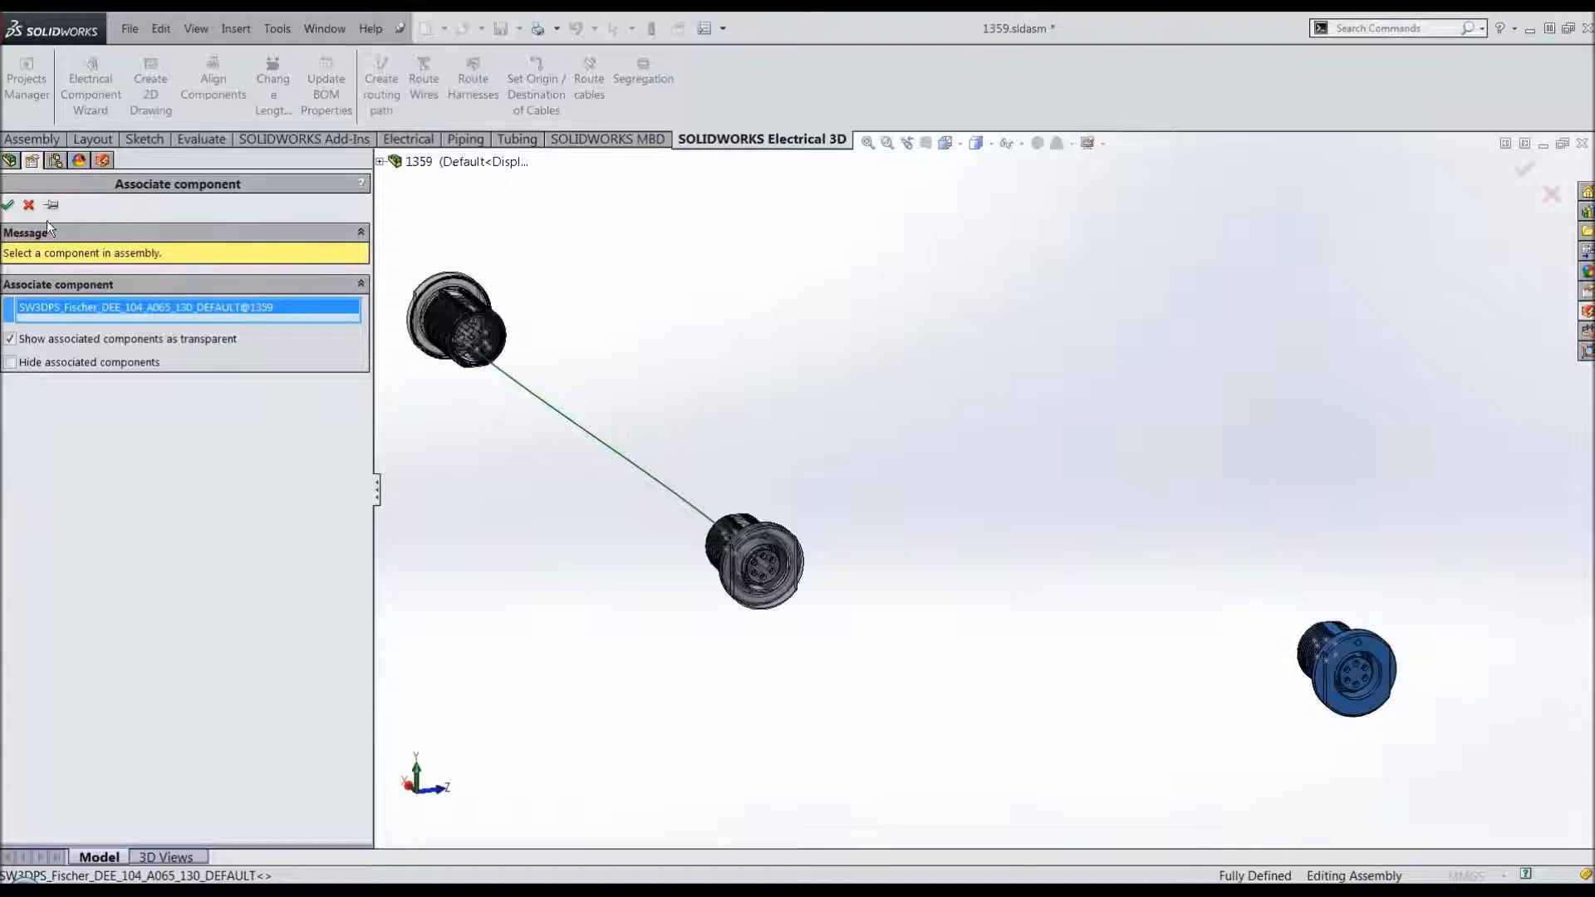
left_click(8, 206)
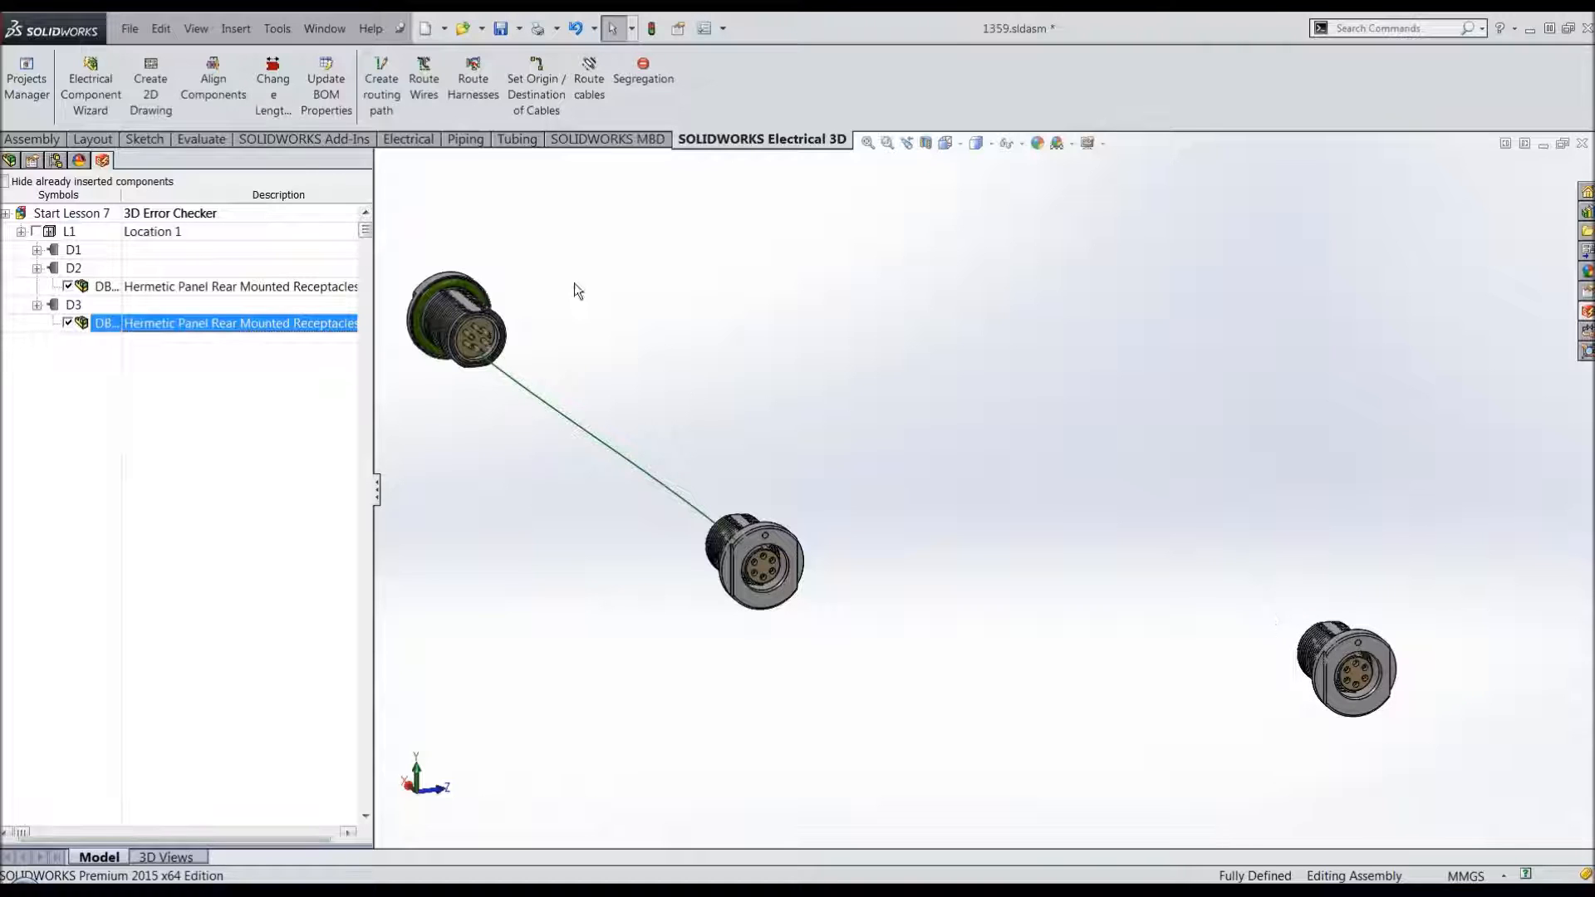
Step: Reroute the wires of all components as a 3DSketch route, deleting the existing route
left_click(423, 108)
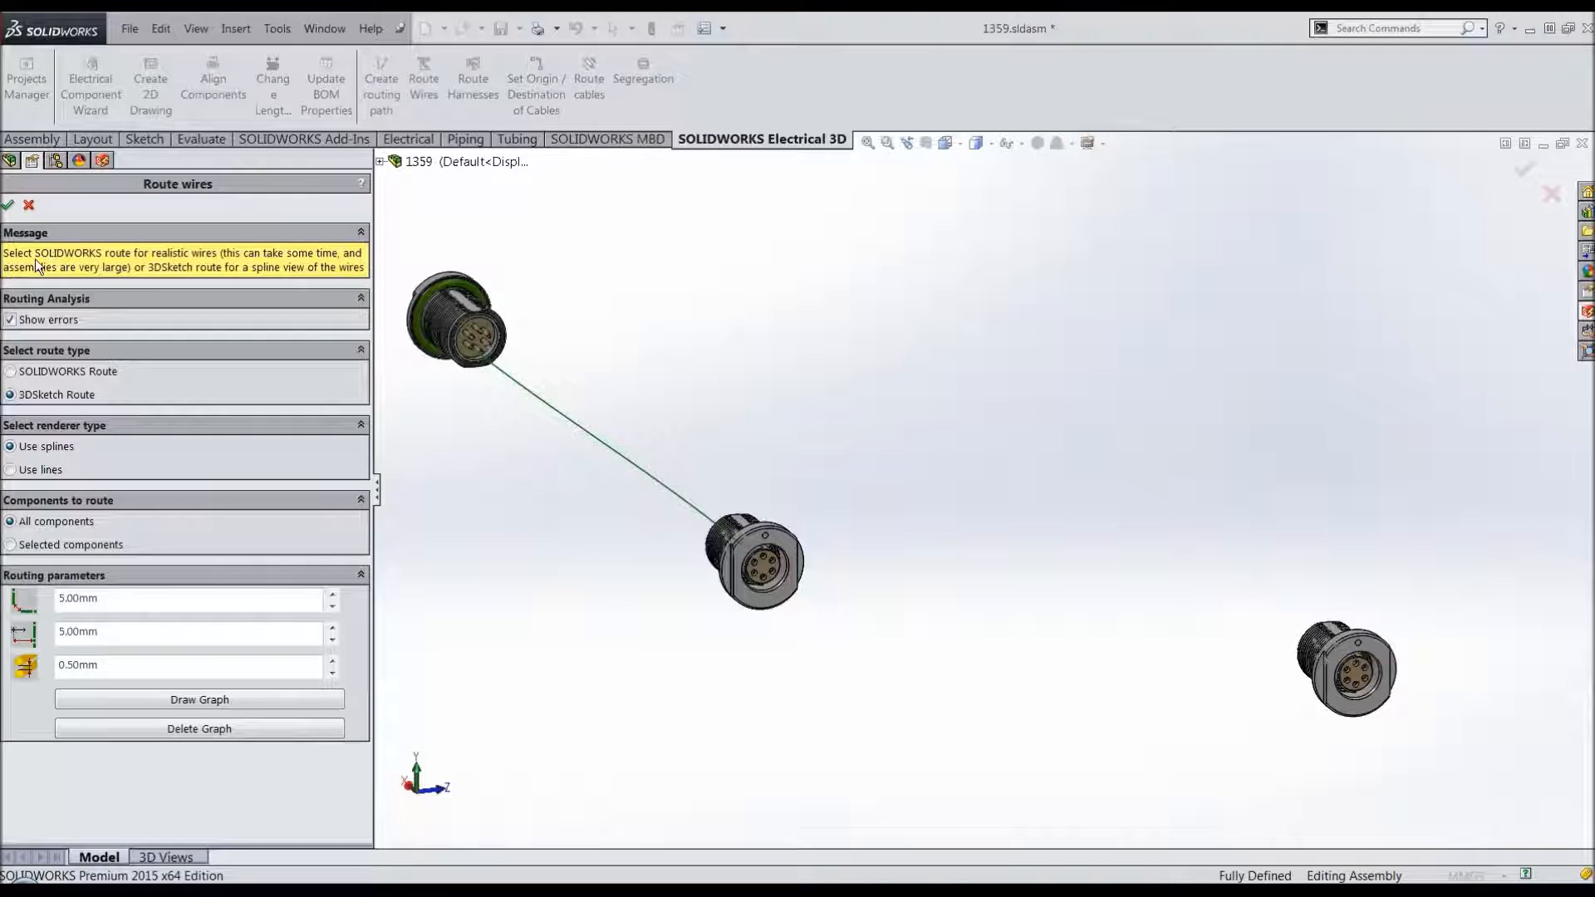
left_click(9, 204)
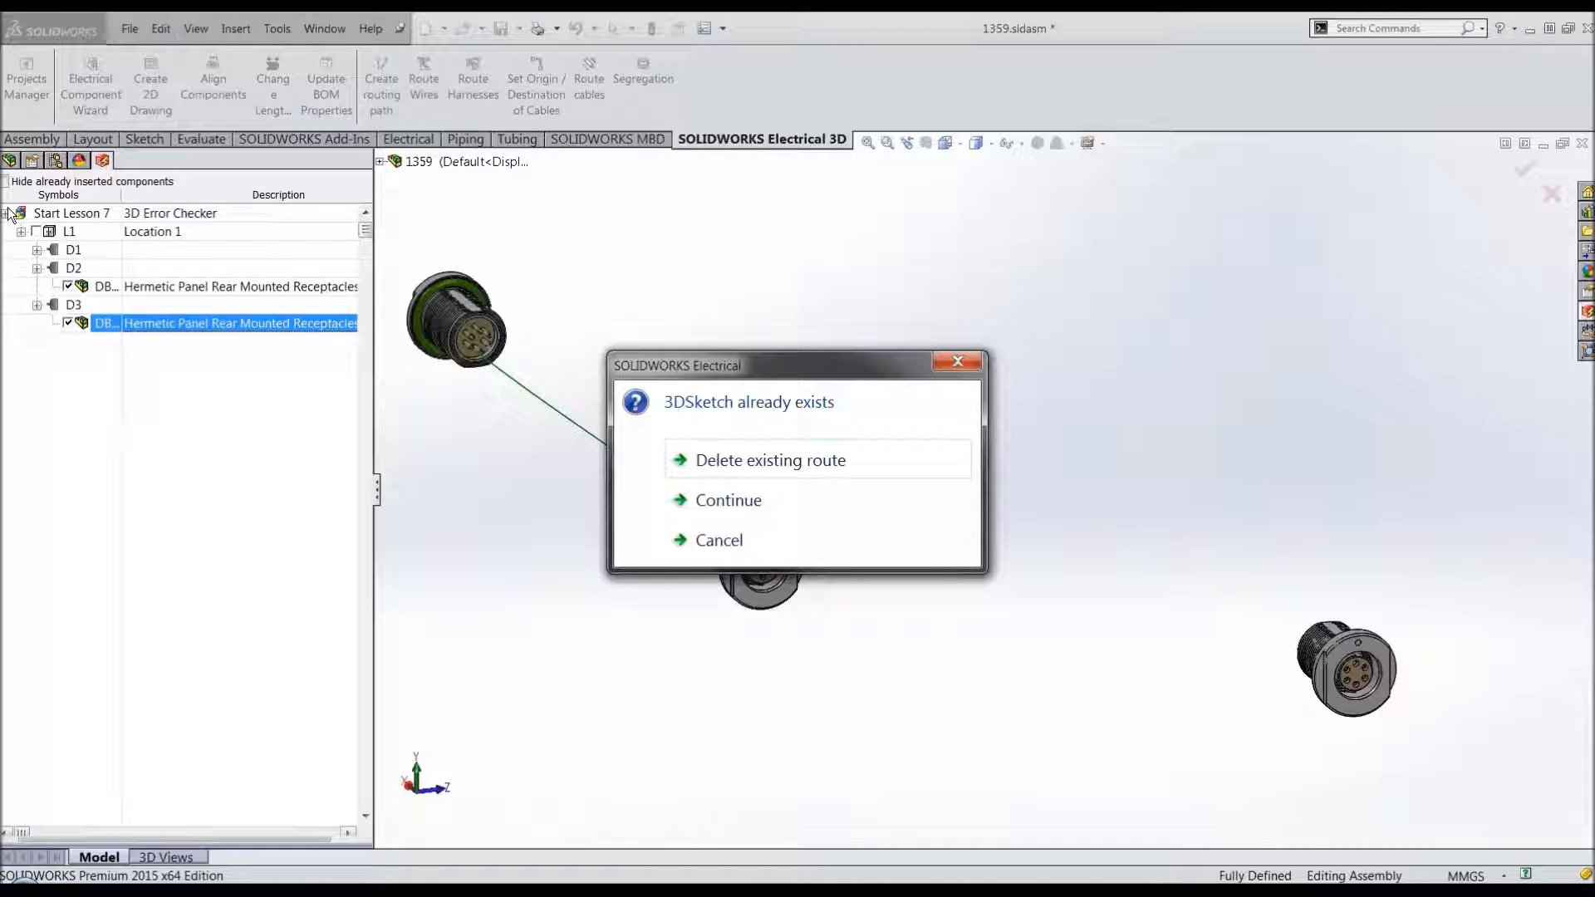
left_click(712, 461)
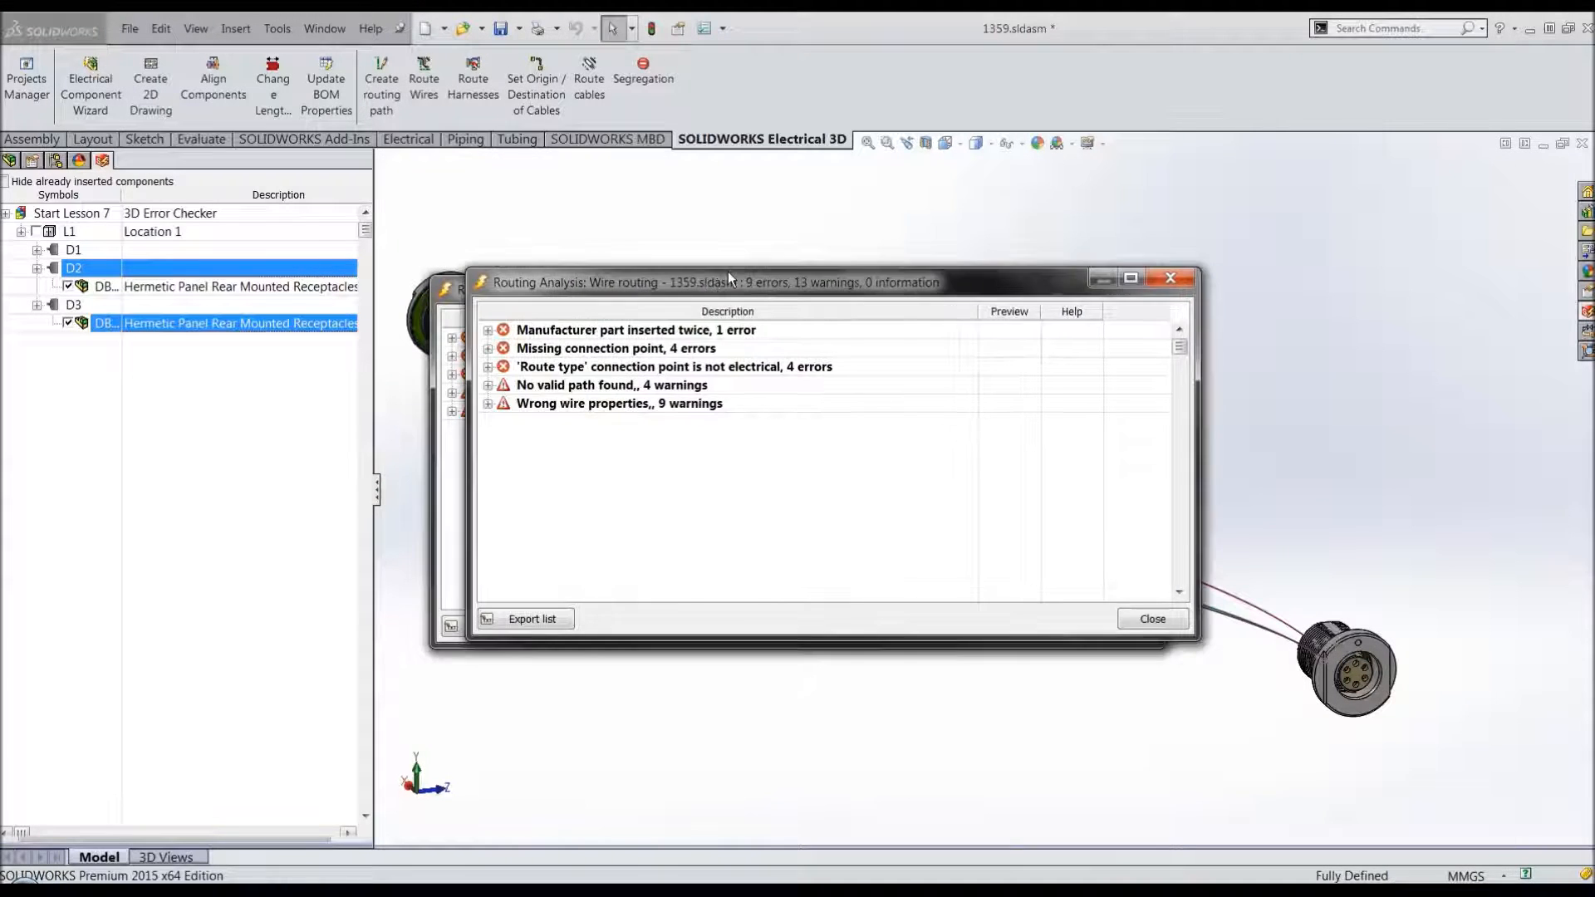
Step: Examine the "Manufacturer part inserted twice" error in the new routing analysis and preview the D2 component it concerns
left_click_drag(729, 275, 1002, 68)
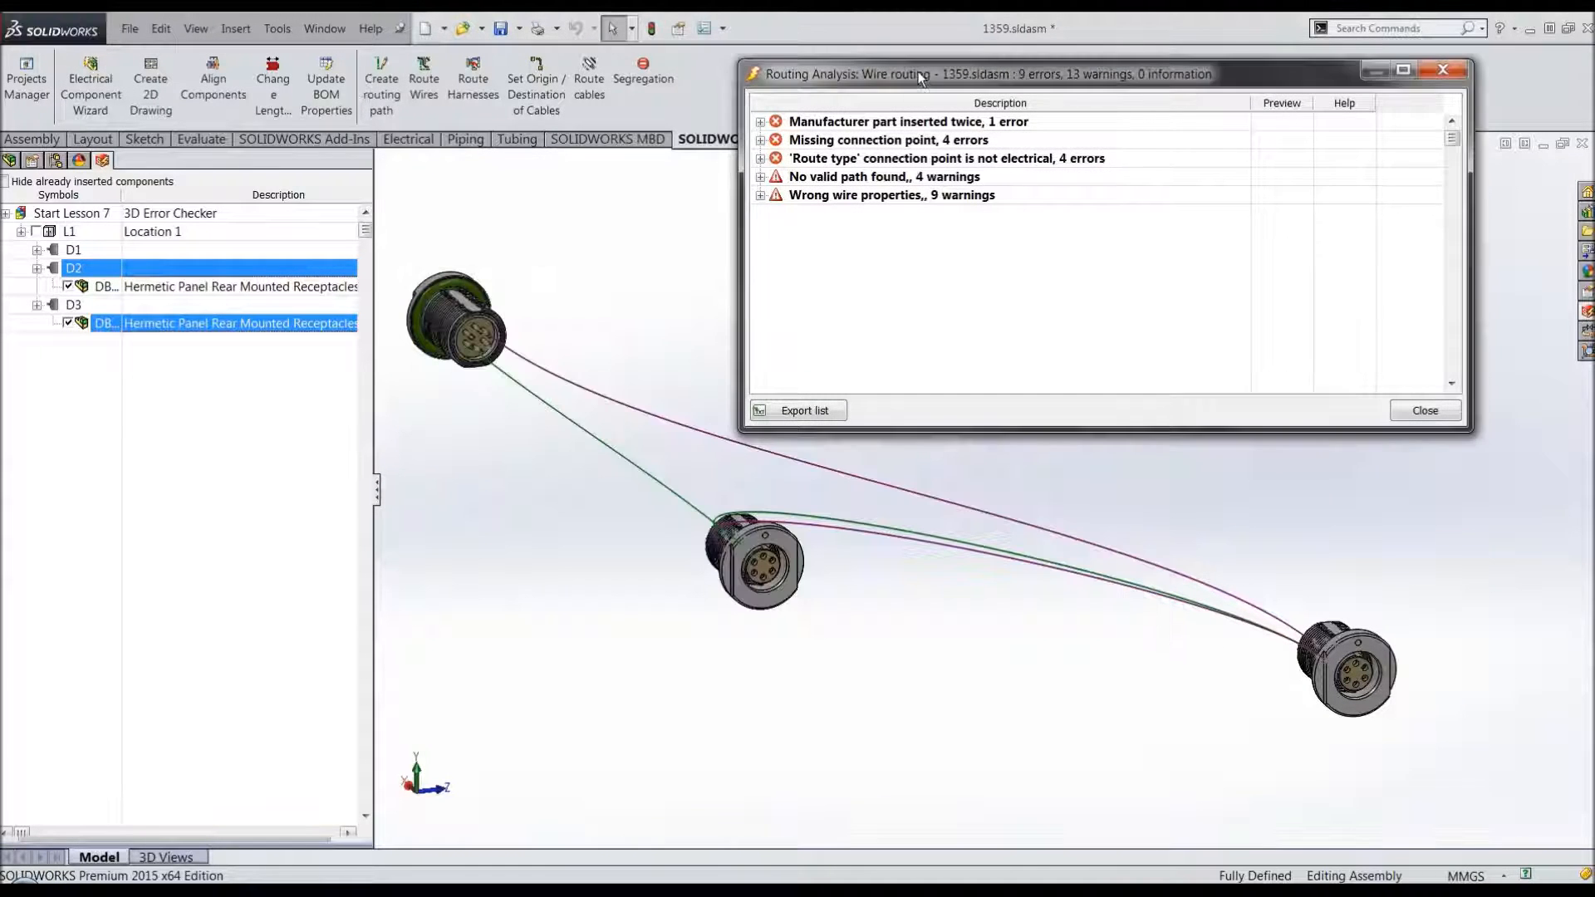
left_click_drag(919, 72, 942, 62)
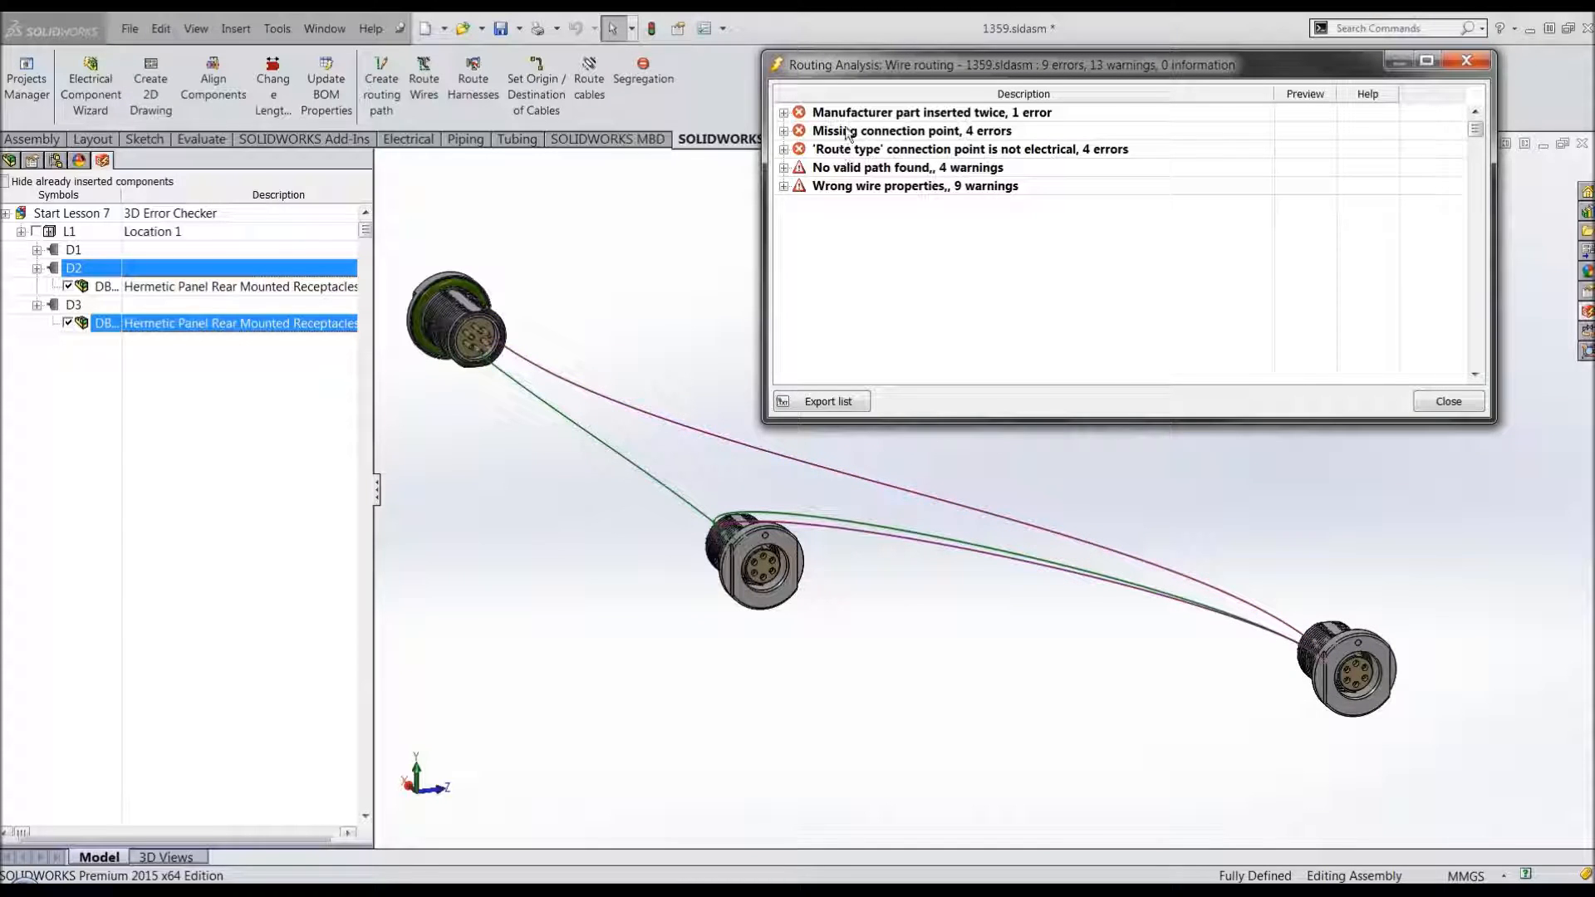
left_click(848, 114)
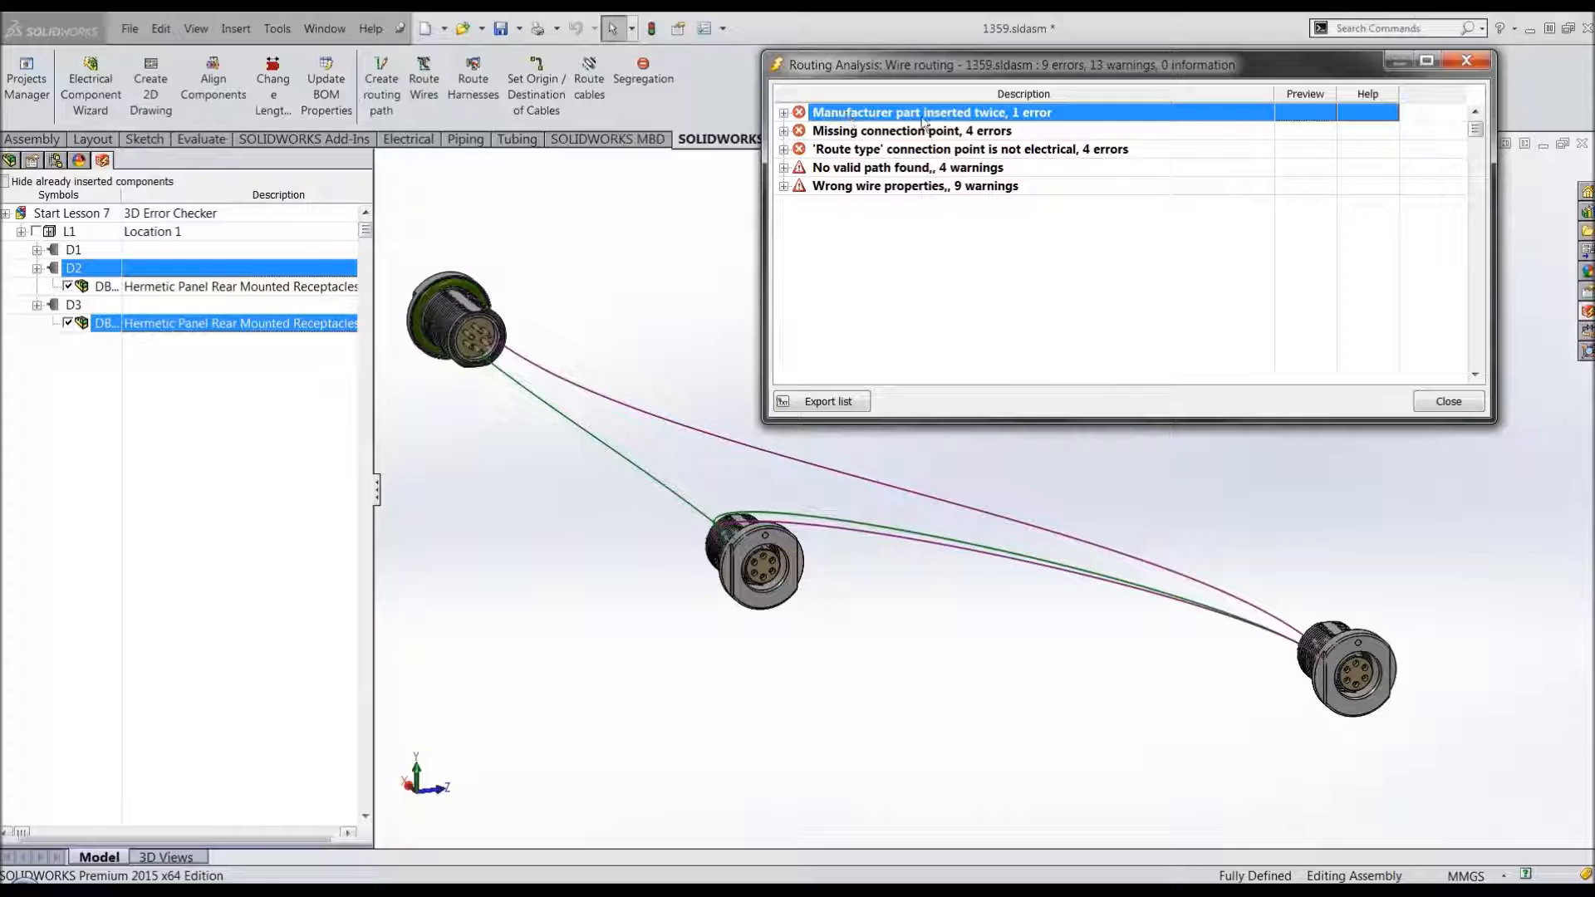
left_click(783, 113)
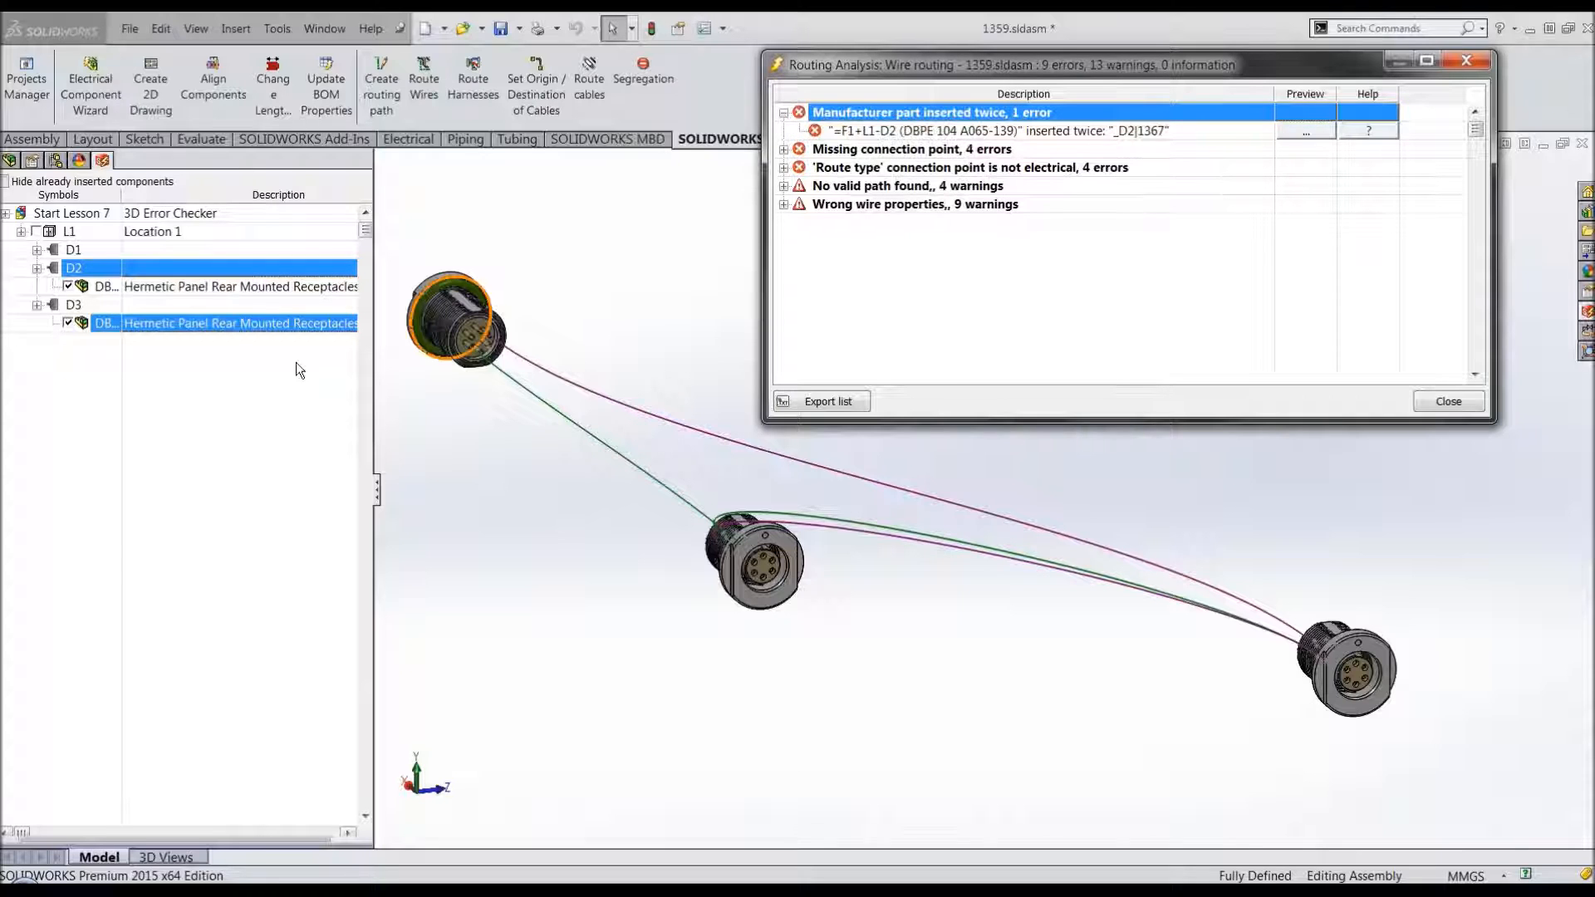
left_click(1306, 131)
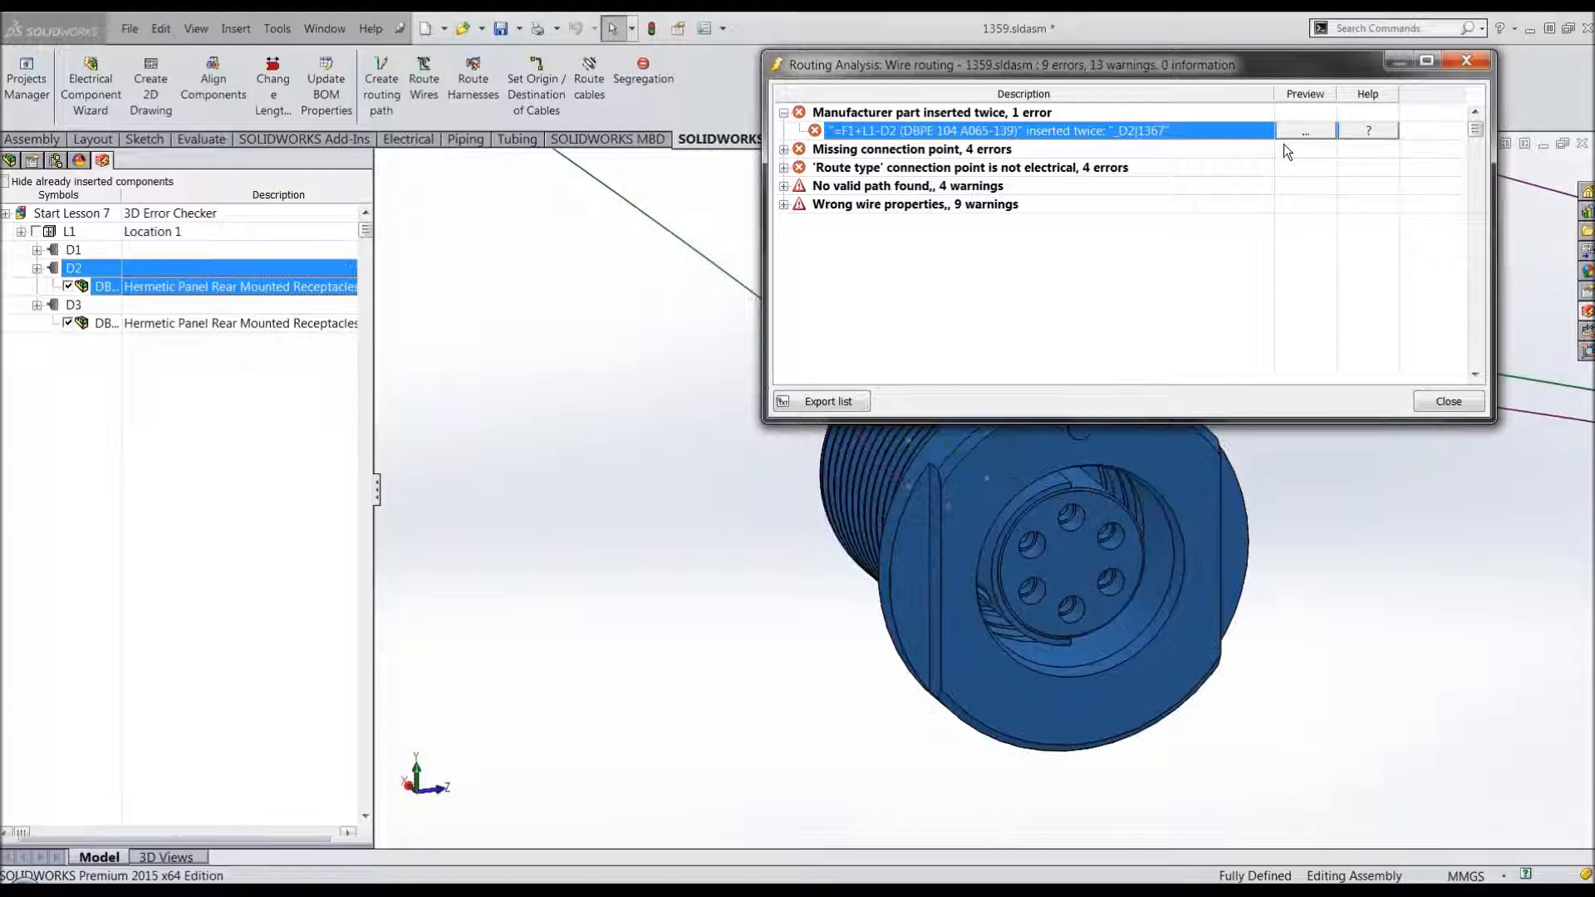
Step: Close the routing analysis report and show the assembly's component tree in a wider side panel
left_click_drag(1187, 65, 495, 442)
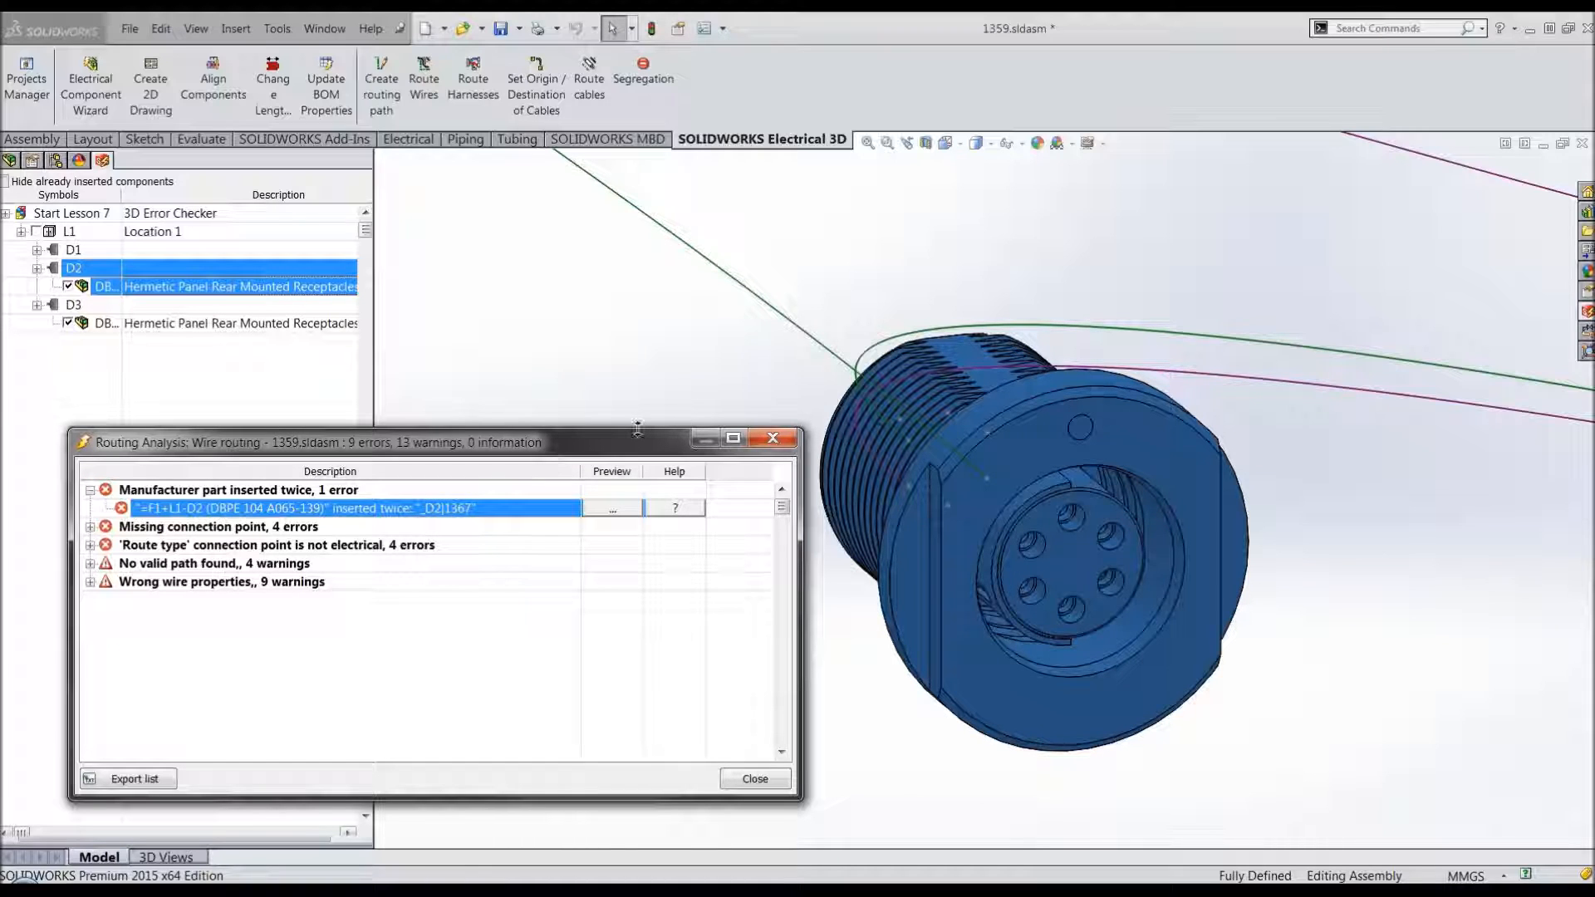
left_click(779, 438)
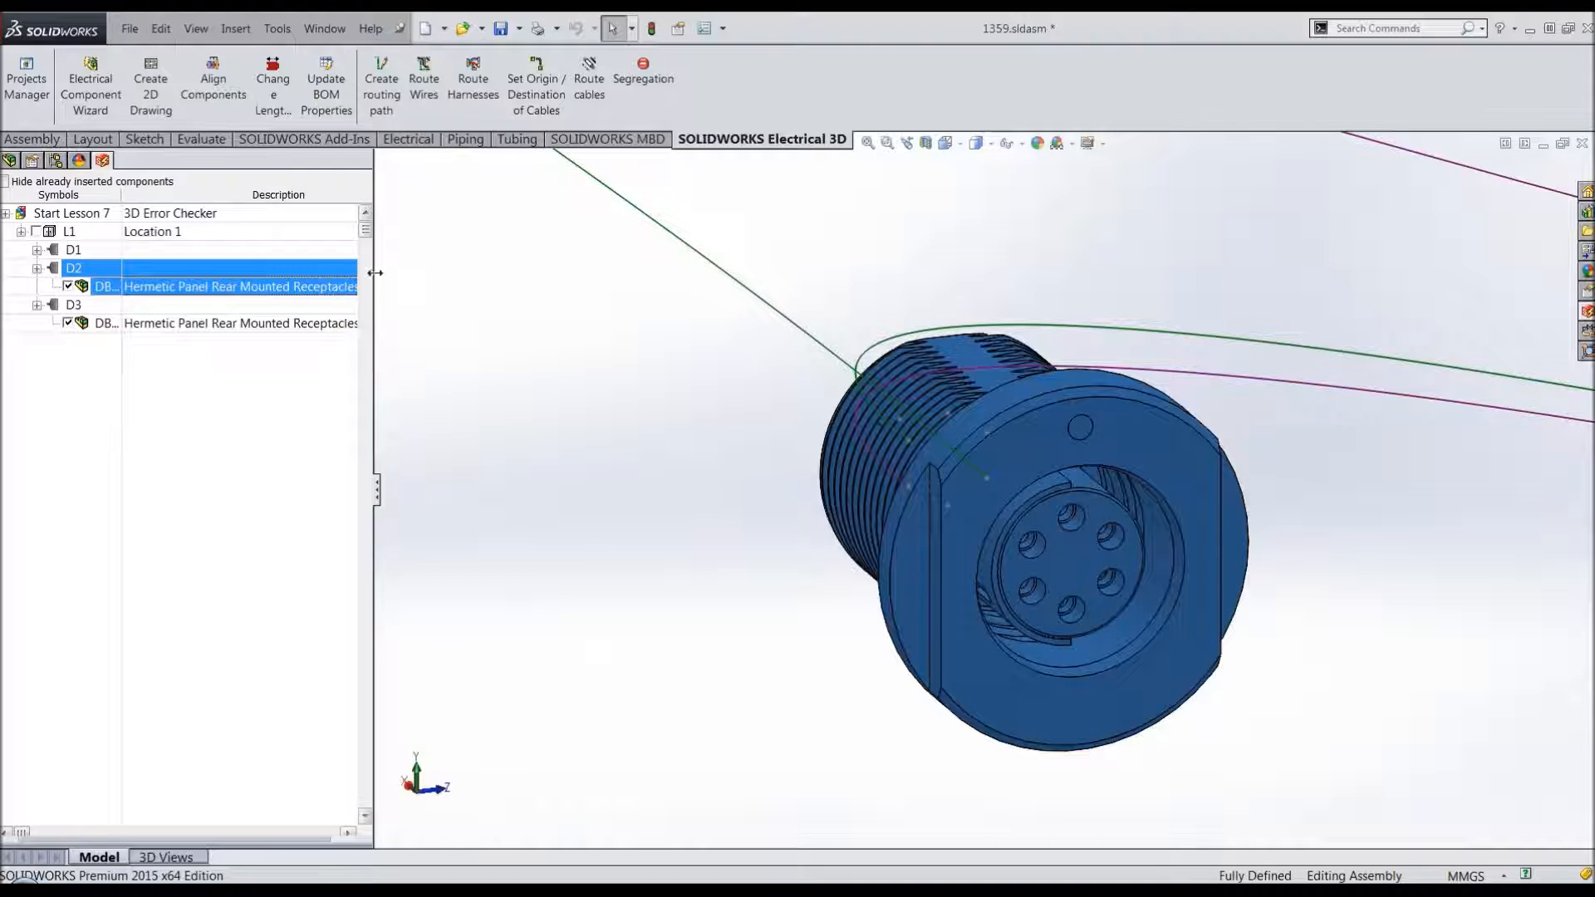
left_click_drag(375, 282, 441, 282)
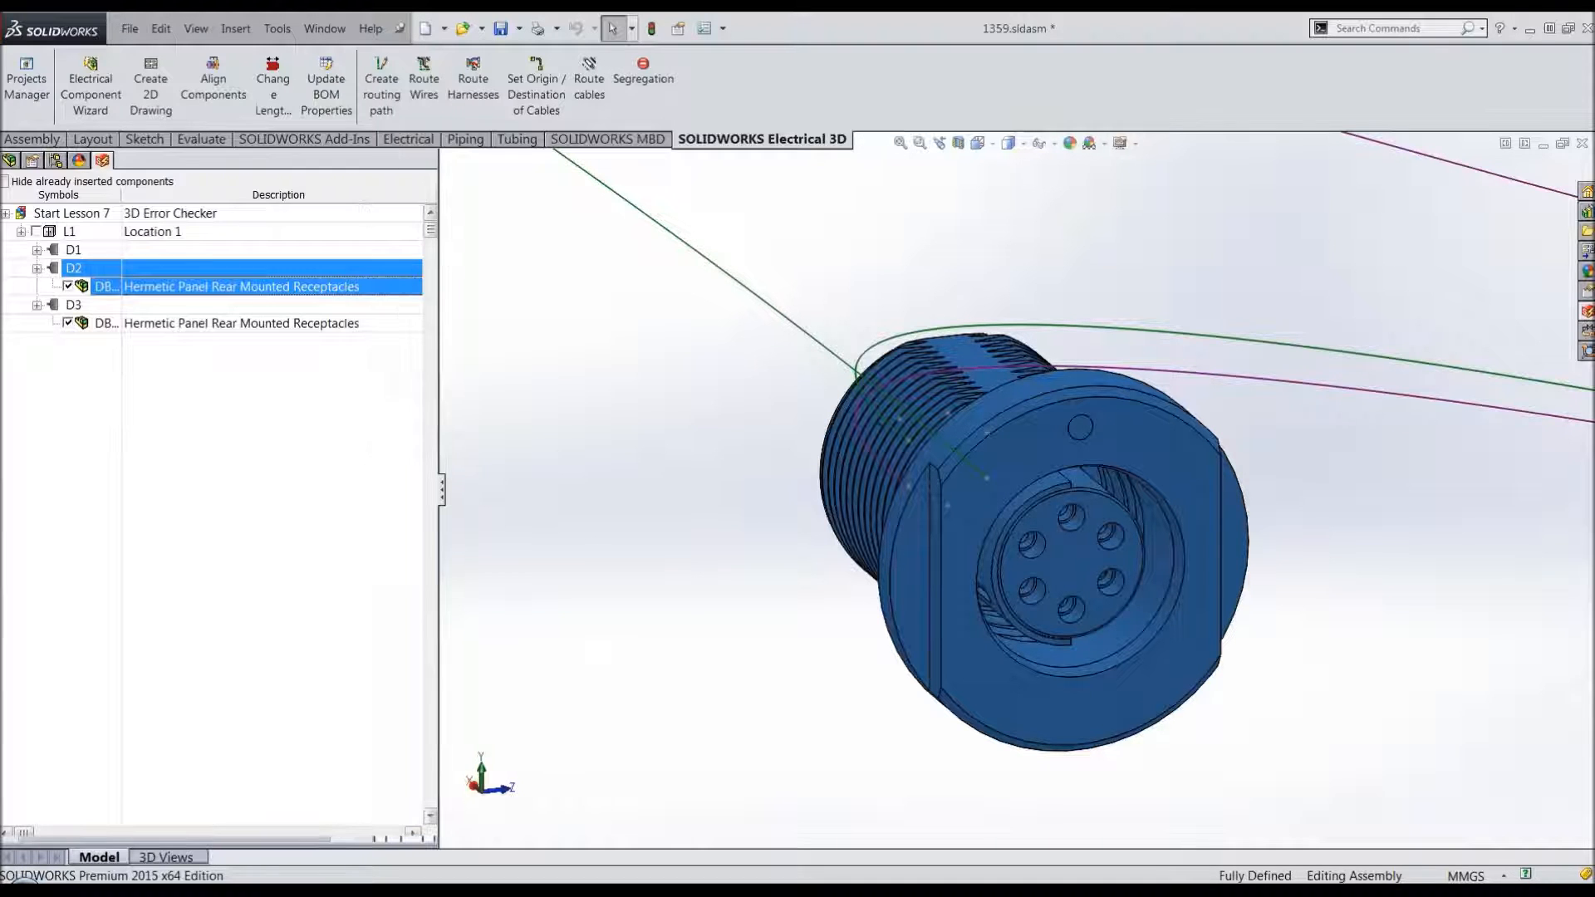
left_click(10, 161)
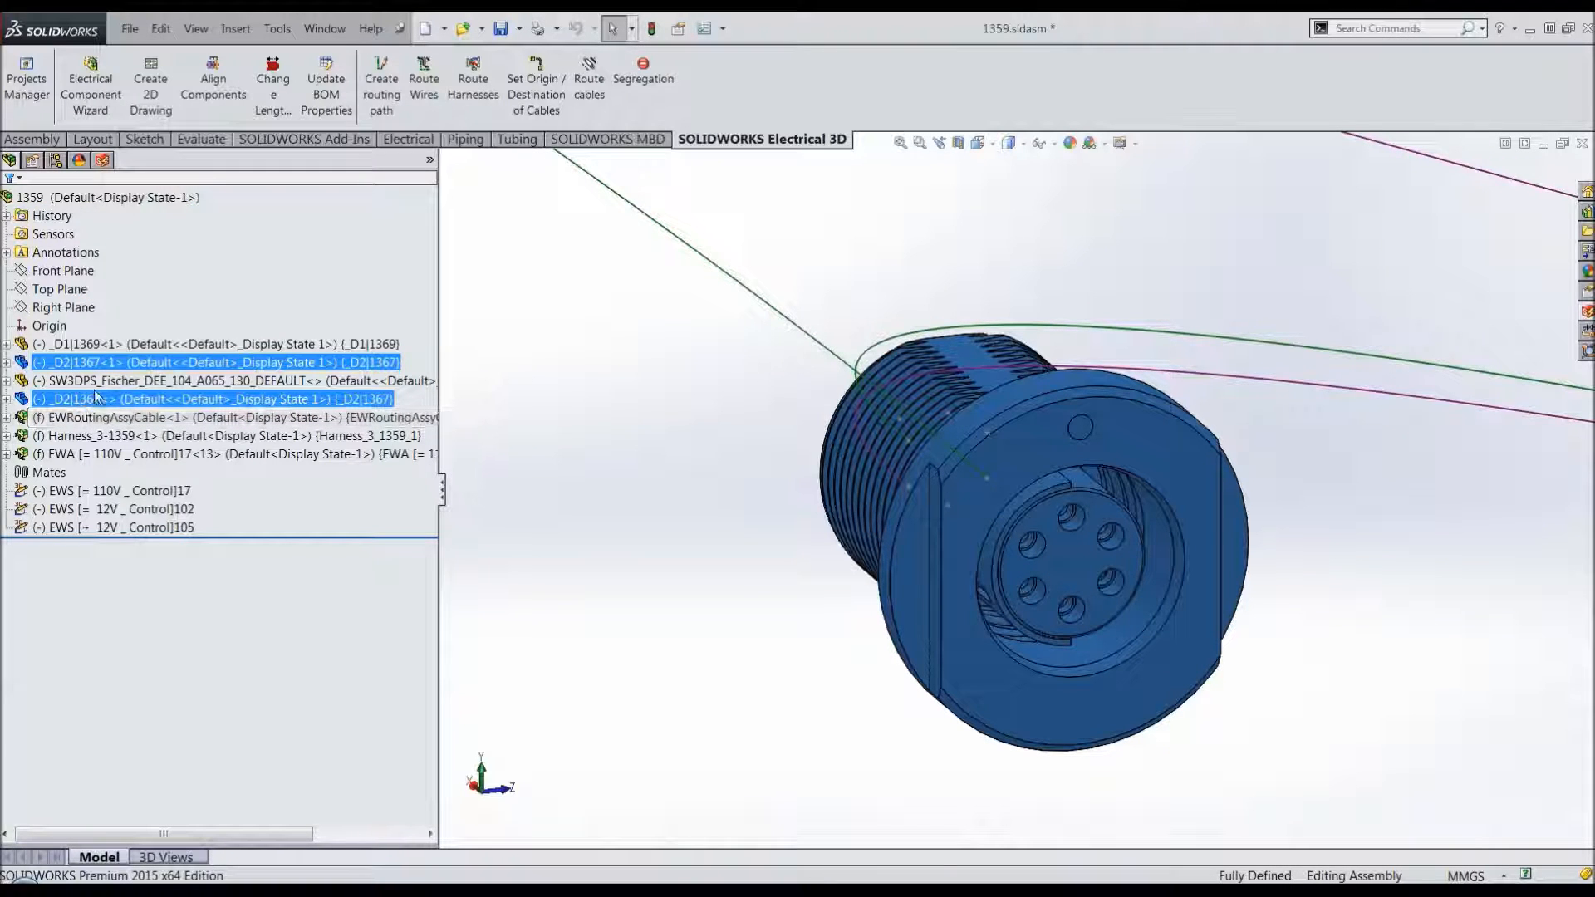
Step: Compare the two D2 instances in the assembly and delete the duplicate component _D2|1367<1>
left_click(522, 375)
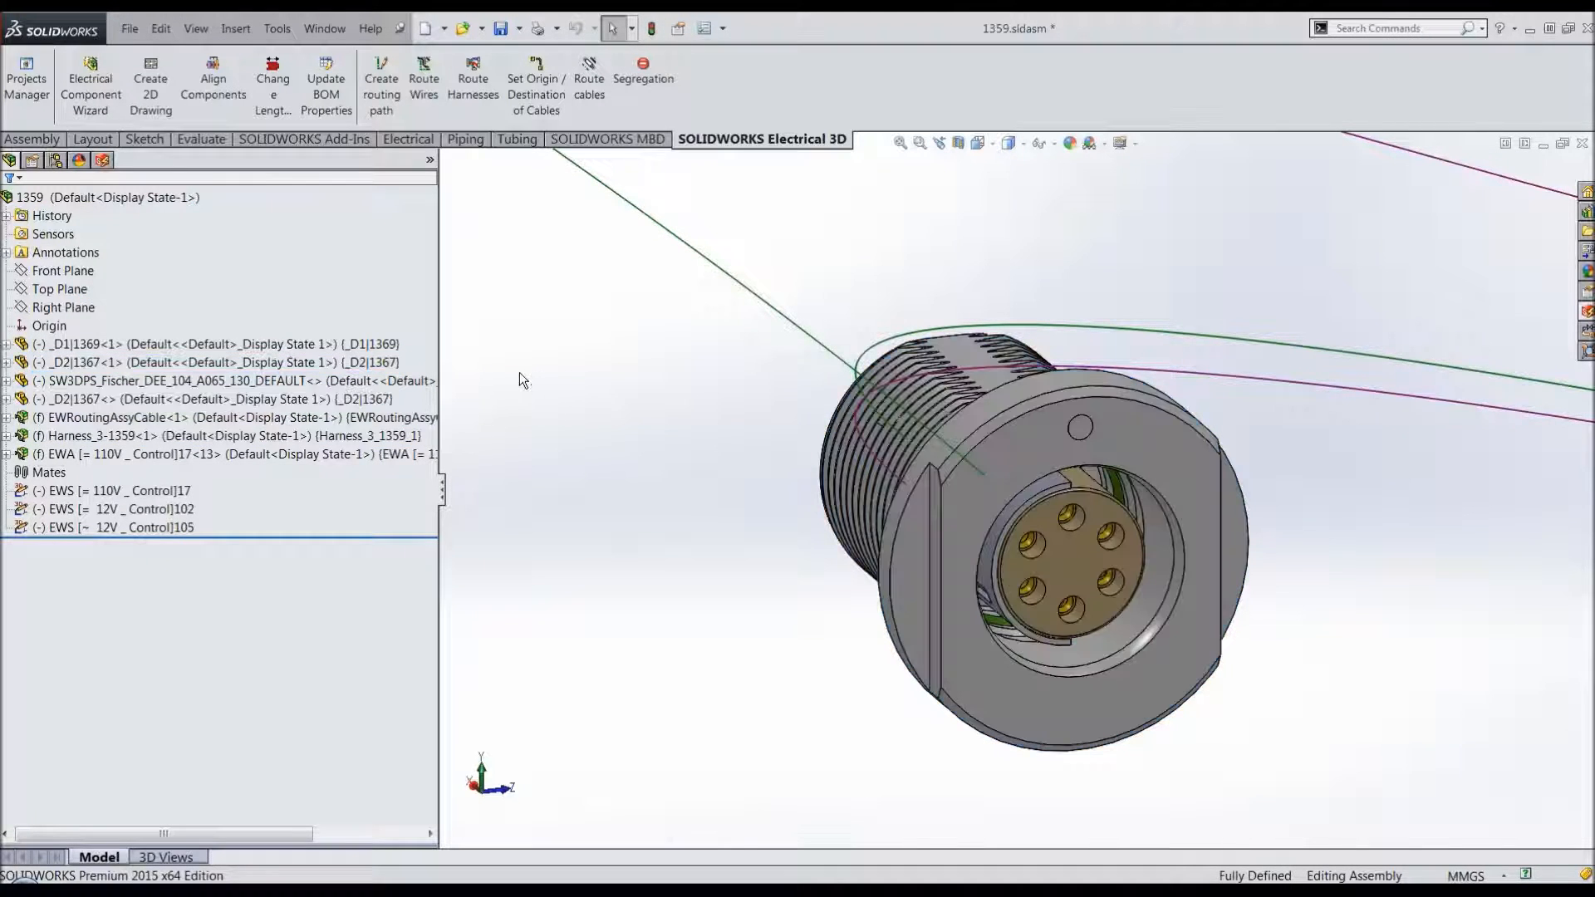
left_click(955, 493)
left_click(372, 367)
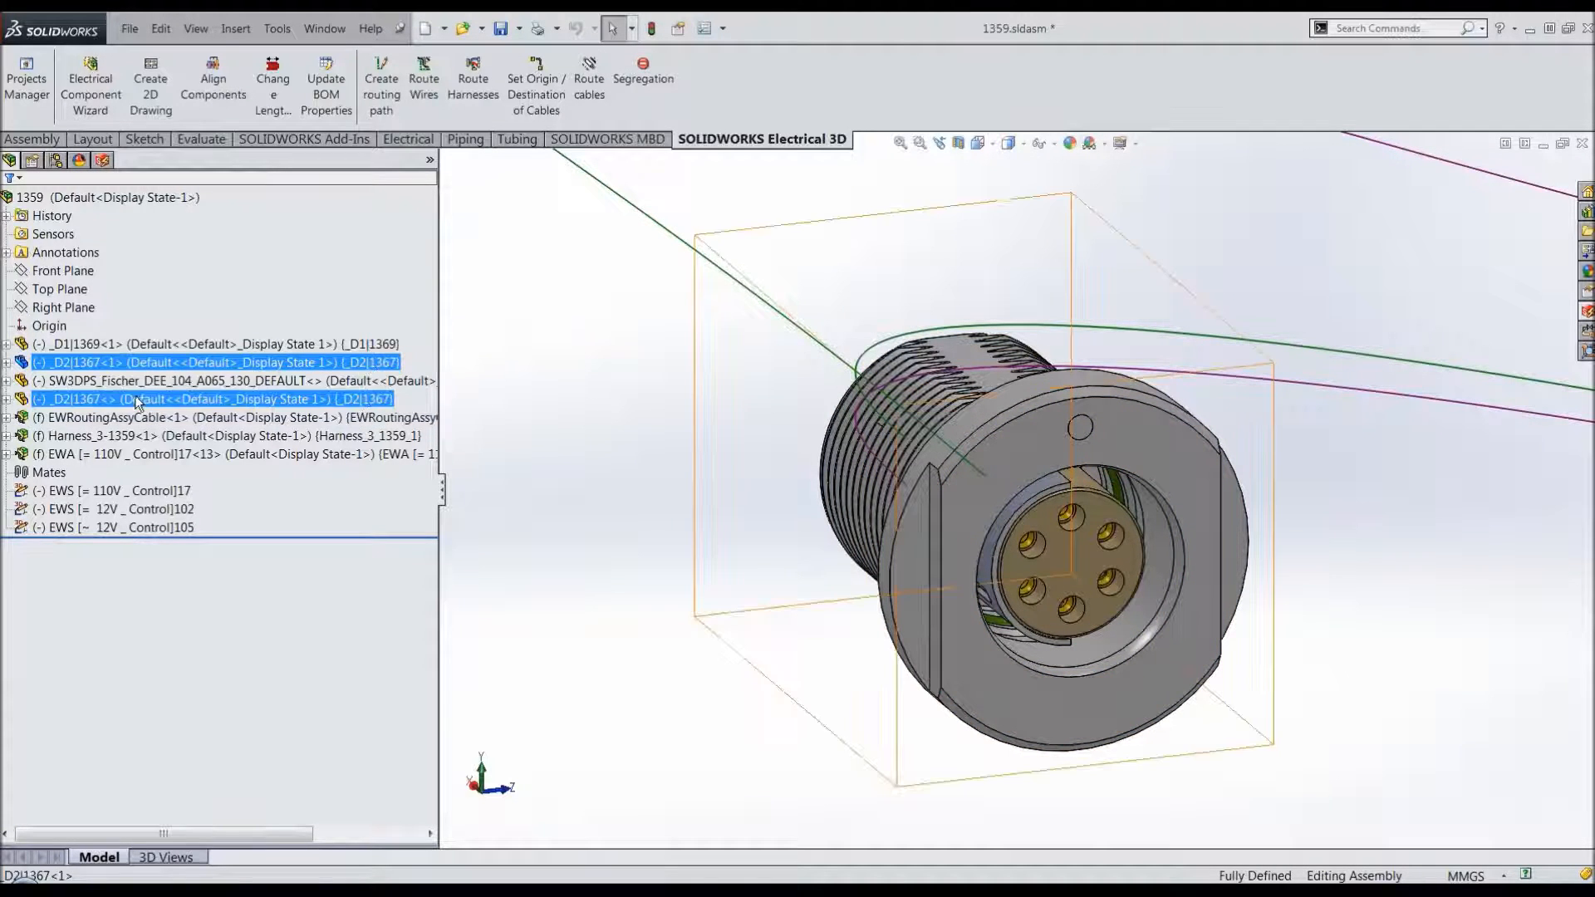
left_click(107, 402)
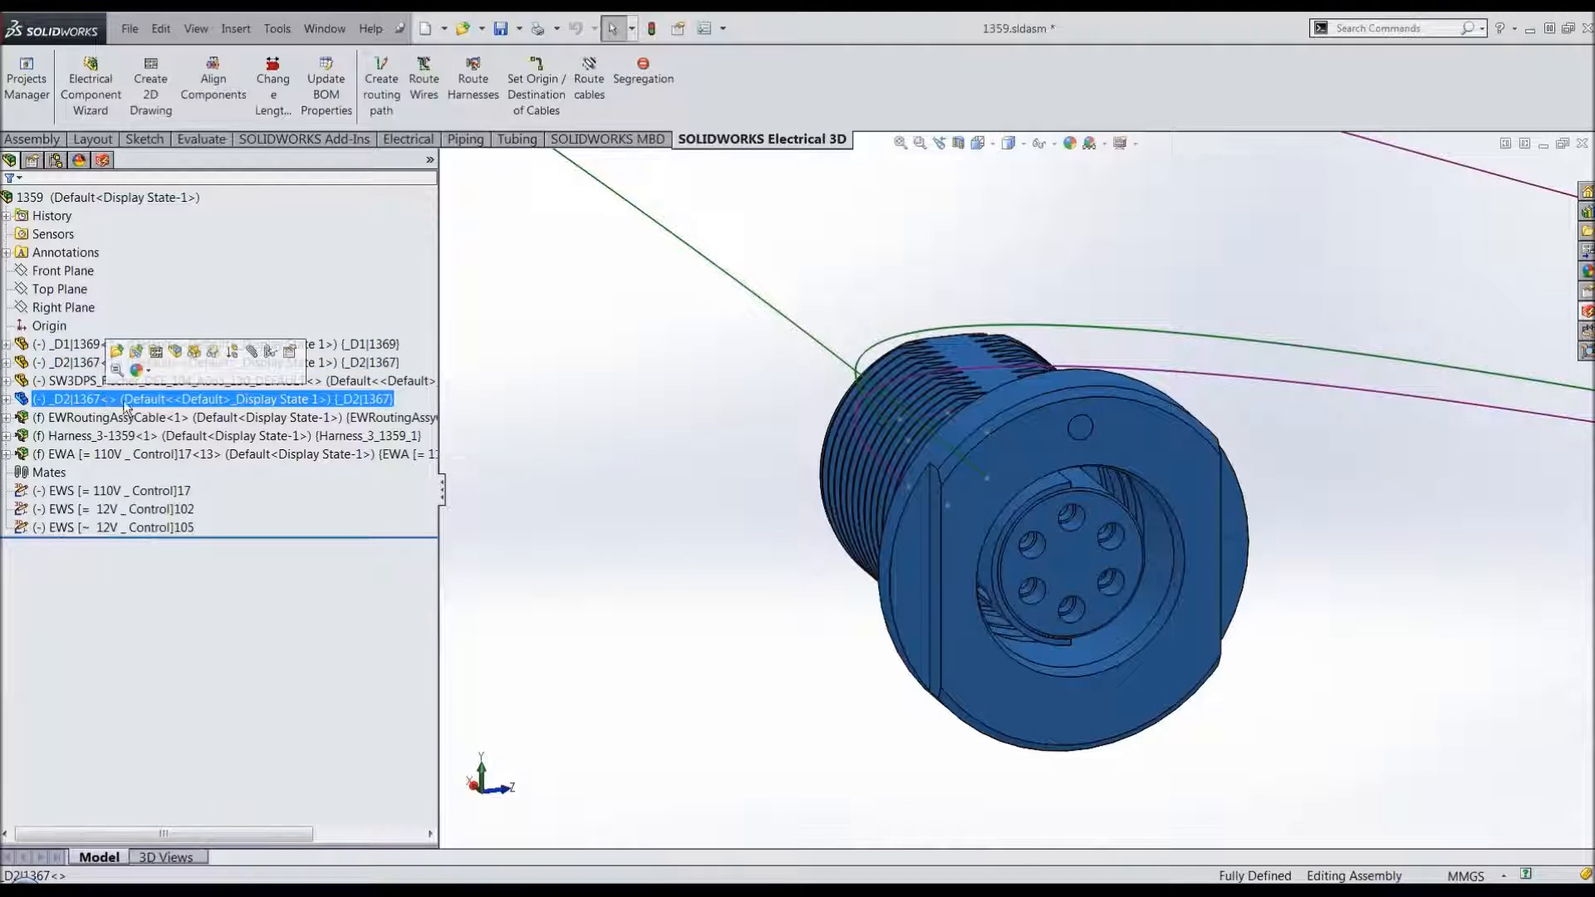
left_click(563, 390)
left_click(270, 365)
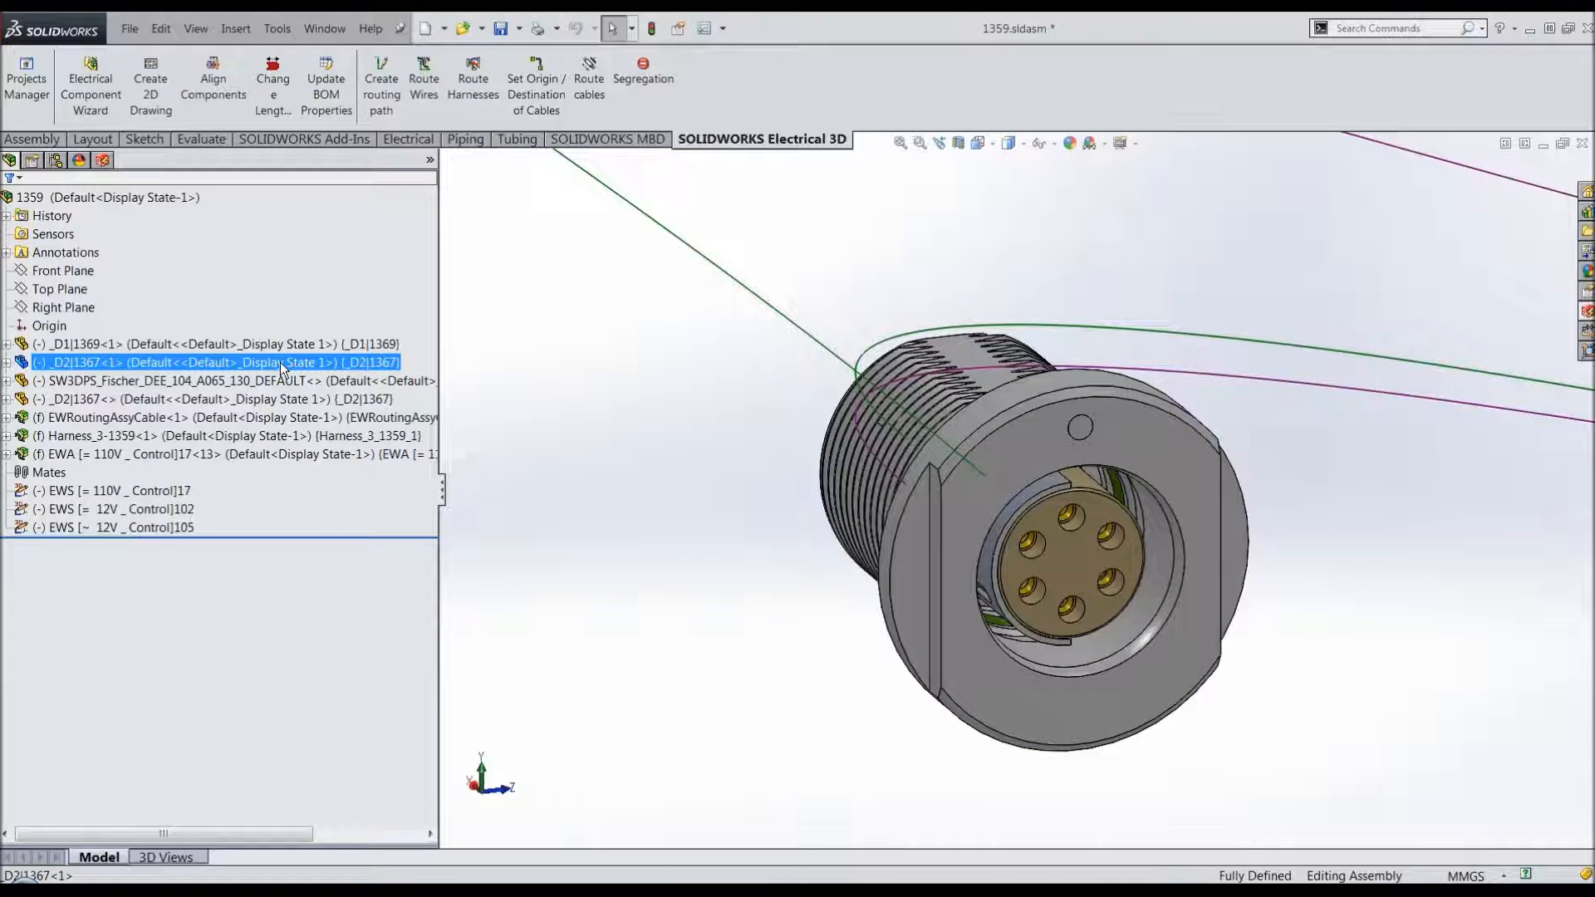
key("Delete")
left_click(945, 233)
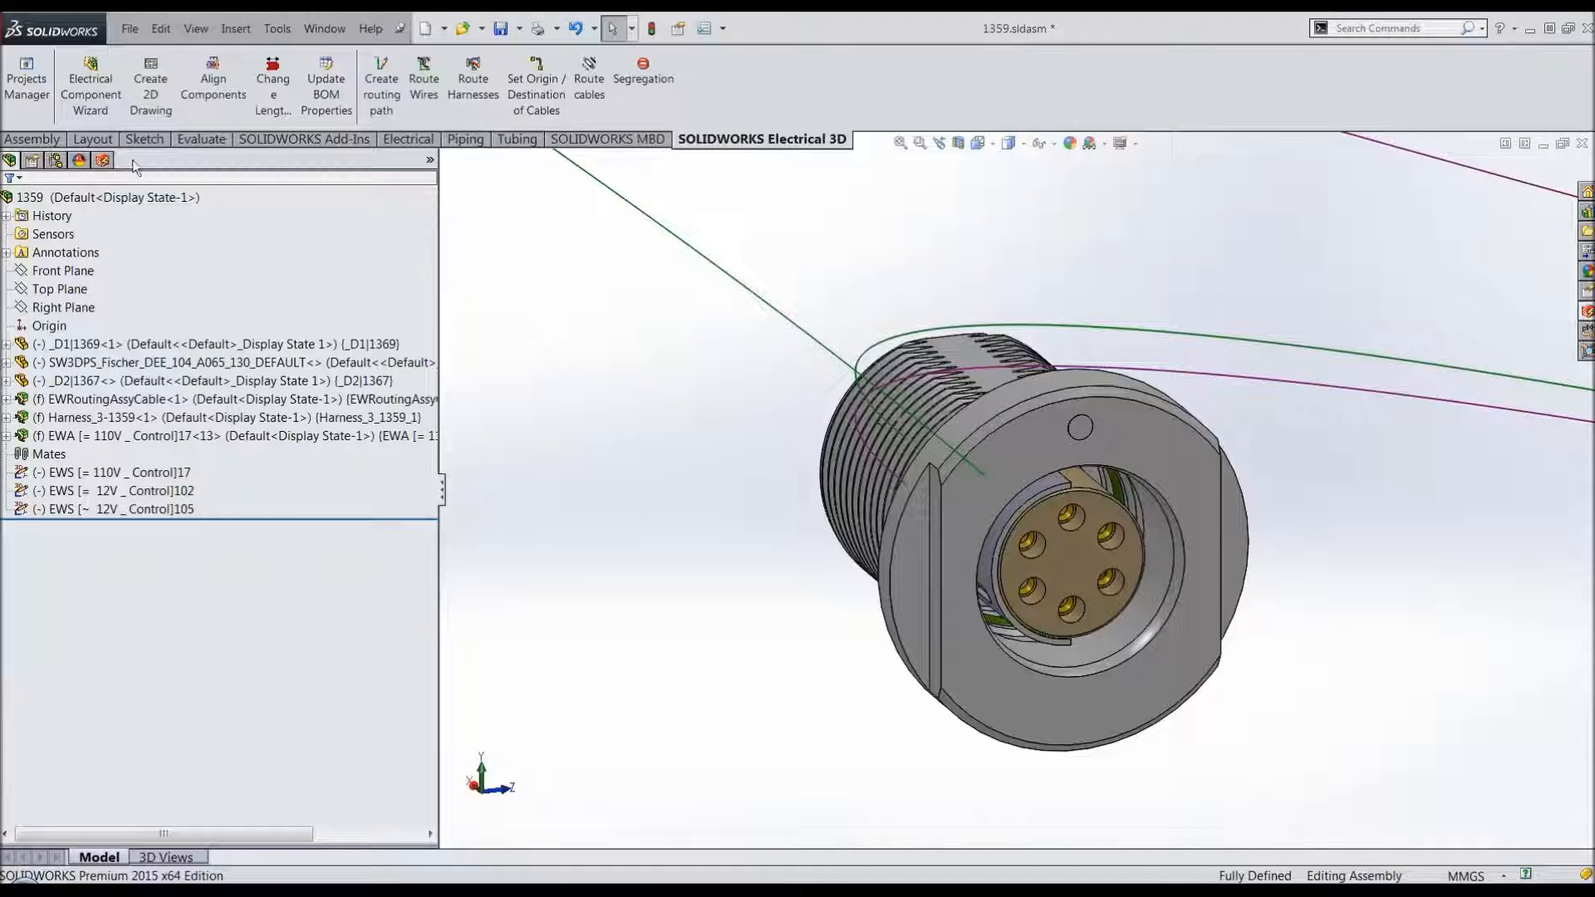
Step: Check the insertion status and available commands of D2's manufacturer part in the electrical project tree
left_click(102, 159)
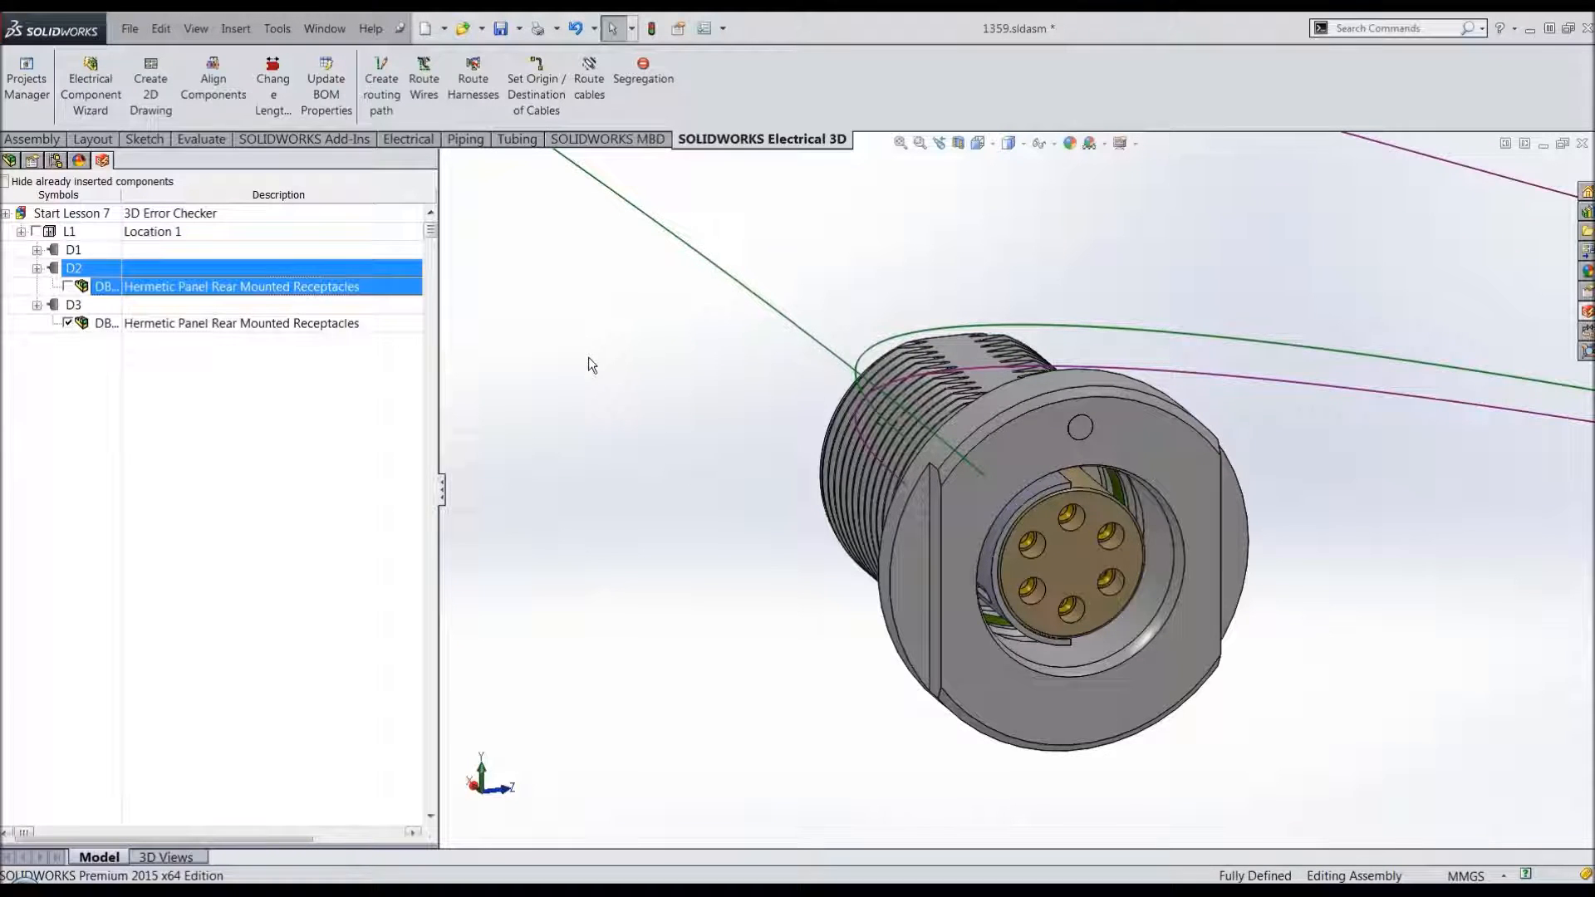
scroll(588, 357, "up", 2)
scroll(593, 347, "up", 2)
scroll(806, 368, "down", 1)
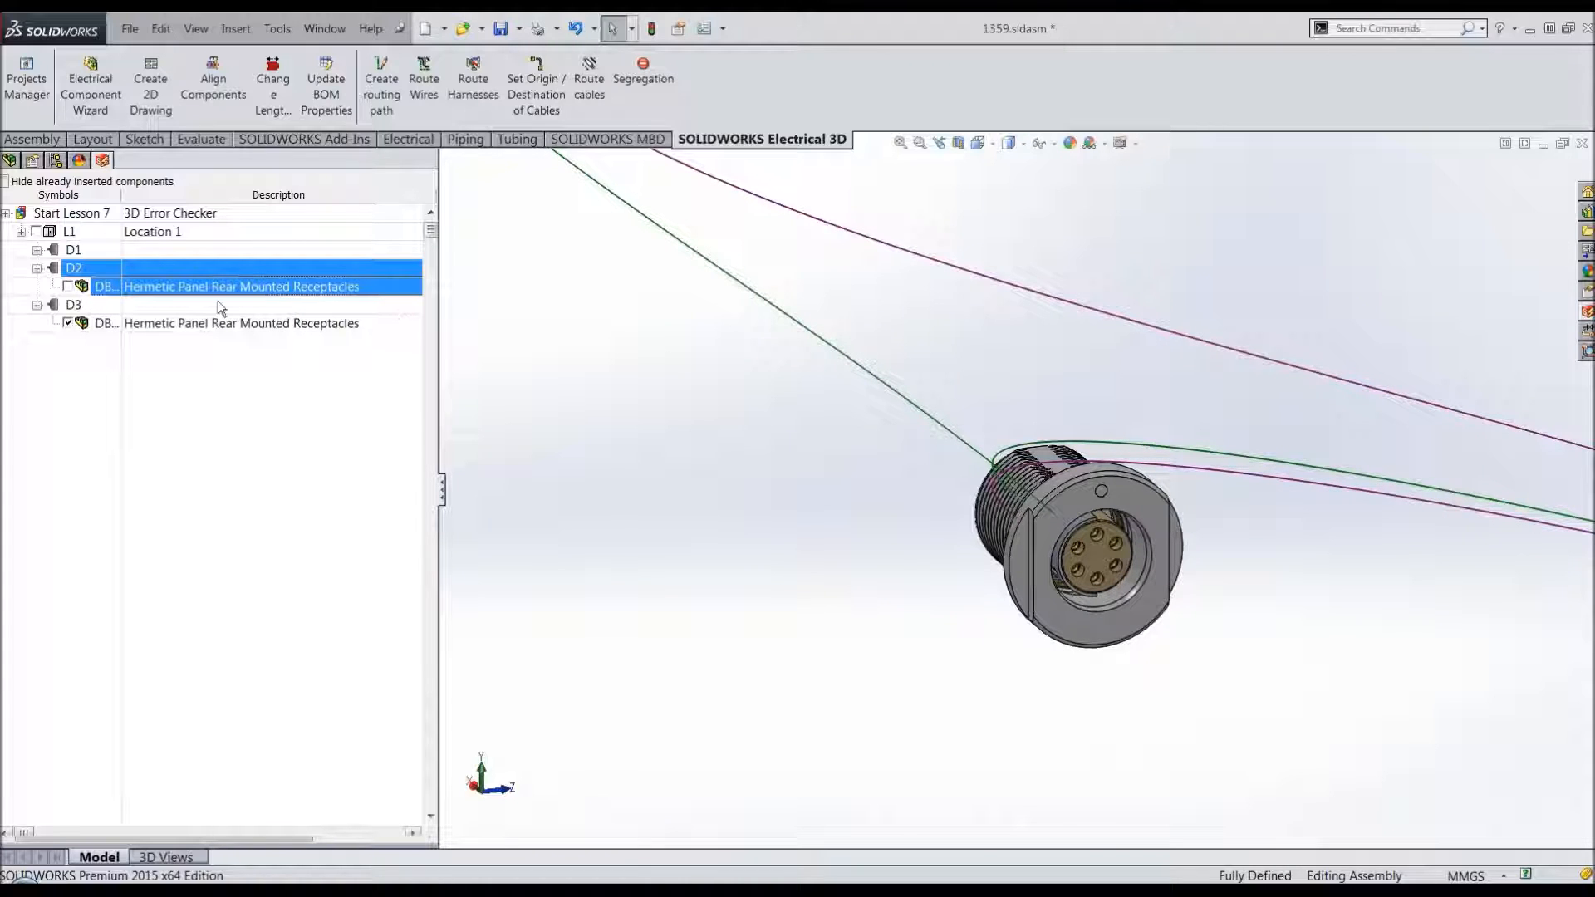
left_click(122, 295)
right_click(120, 291)
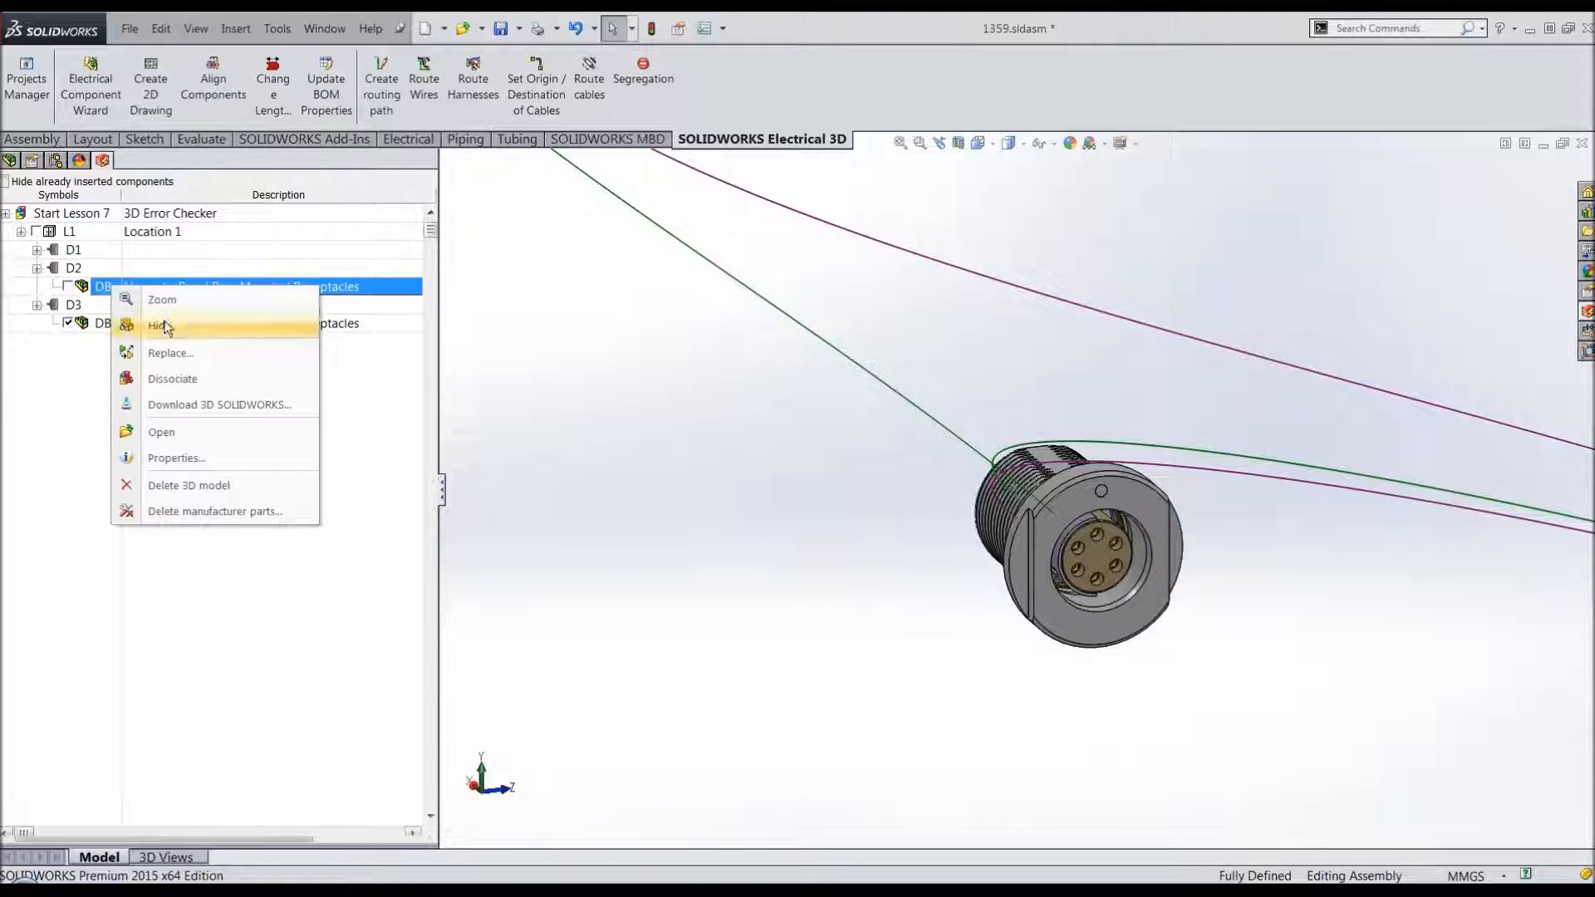
left_click(637, 354)
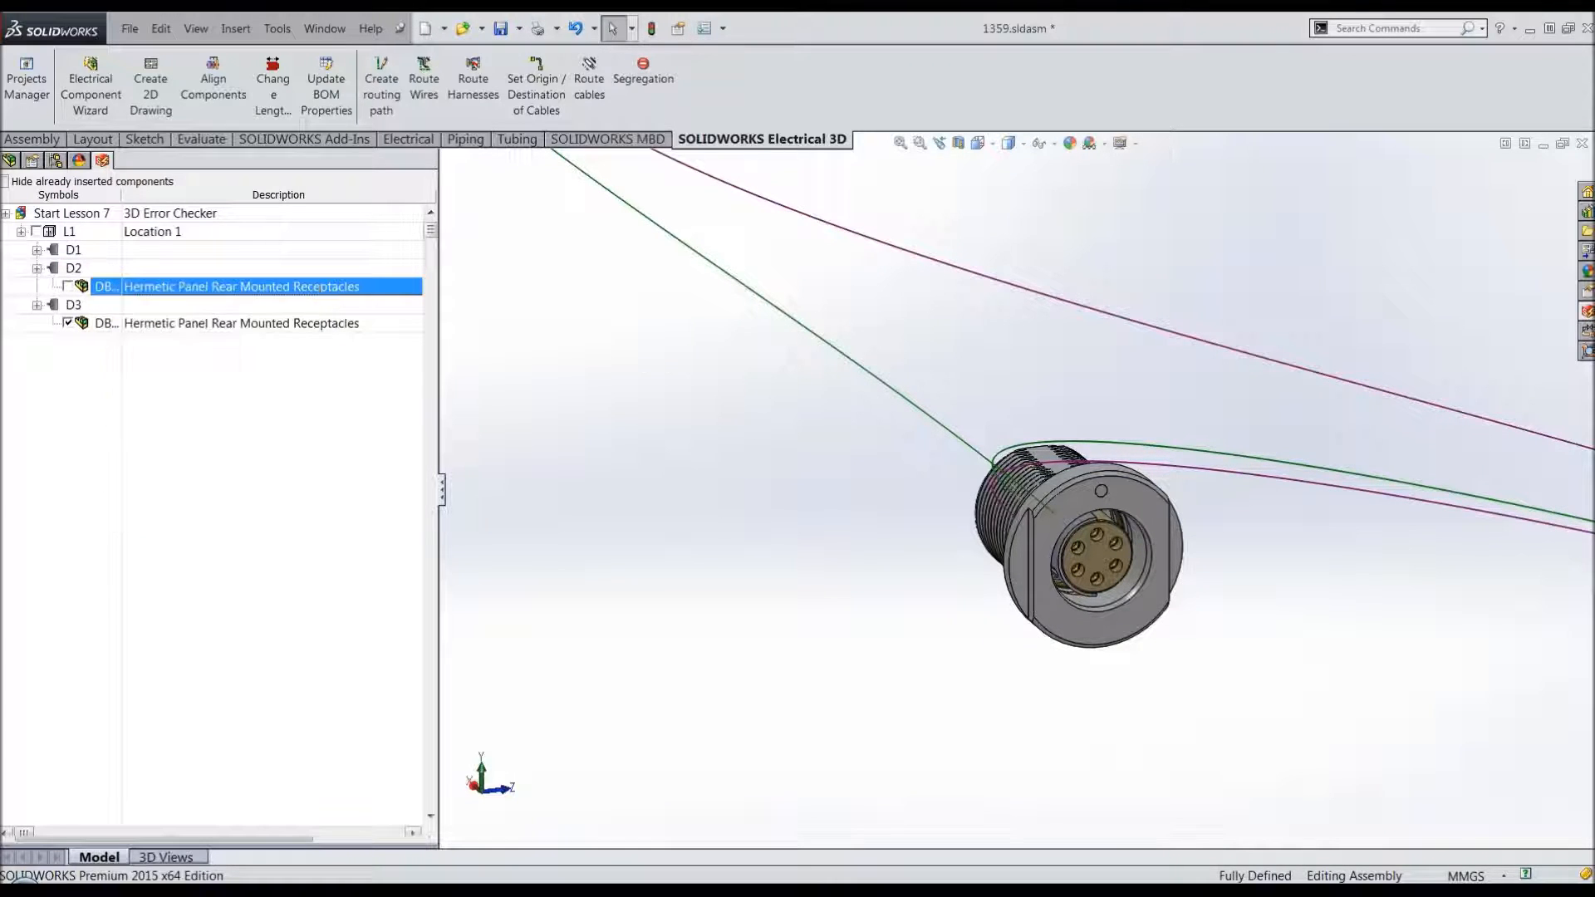
Step: Refresh the electrical project tree by toggling the hiding of already inserted components, and expand location L1 with D1, D2 and D3
left_click(6, 182)
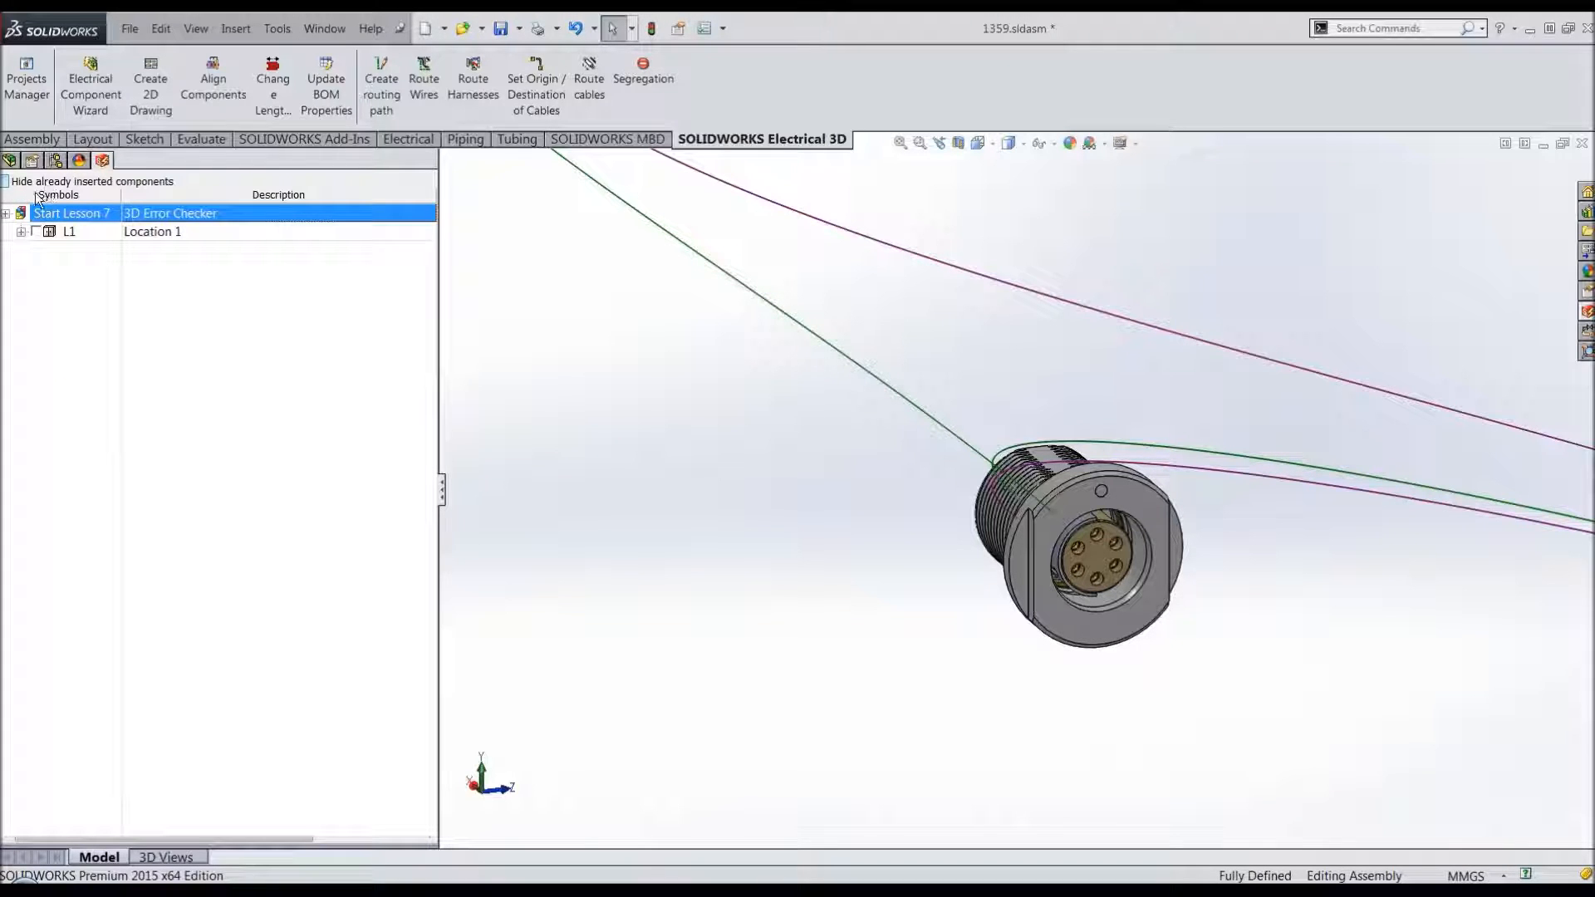
left_click(20, 231)
left_click(36, 269)
left_click(37, 305)
left_click(36, 250)
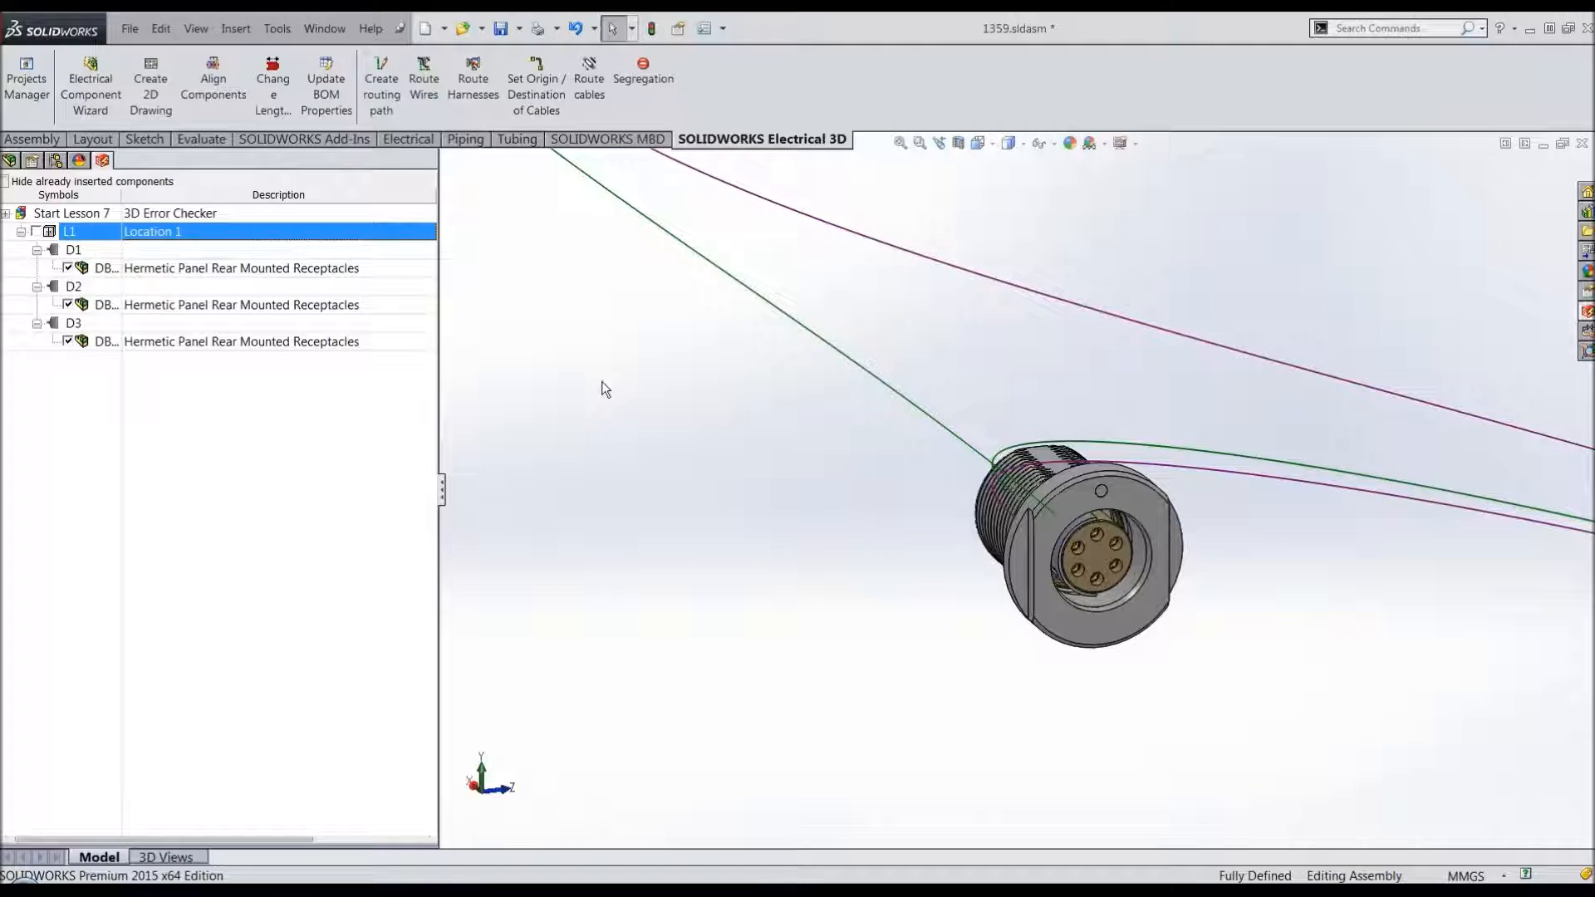
Step: Route the wires of all components again as a 3DSketch route with splines, deleting the existing route
left_click(423, 83)
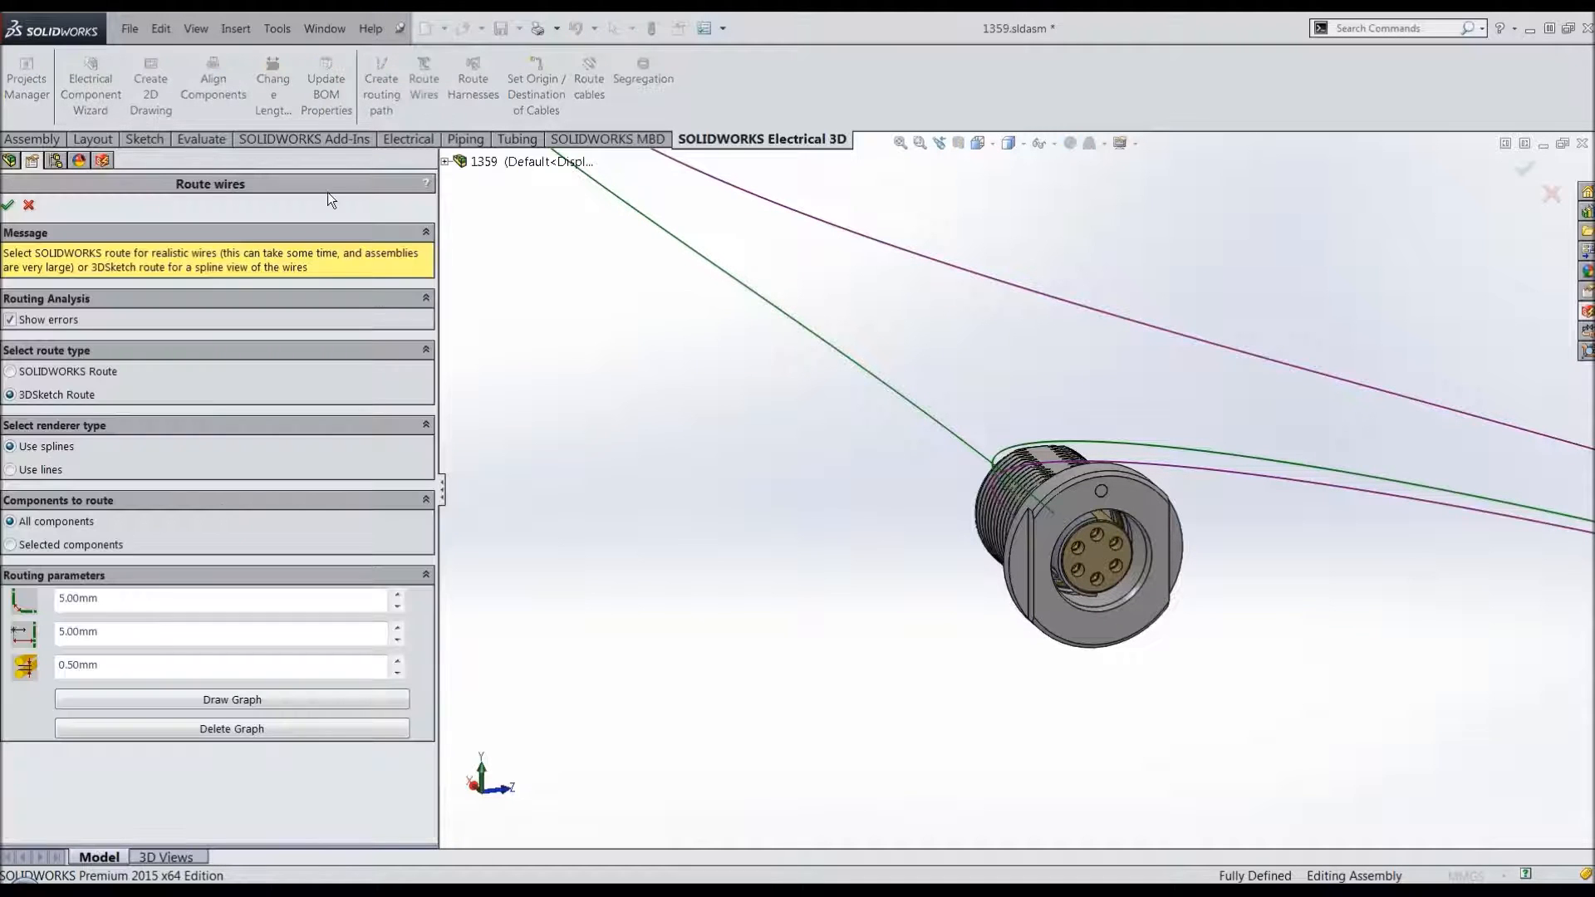
left_click(10, 206)
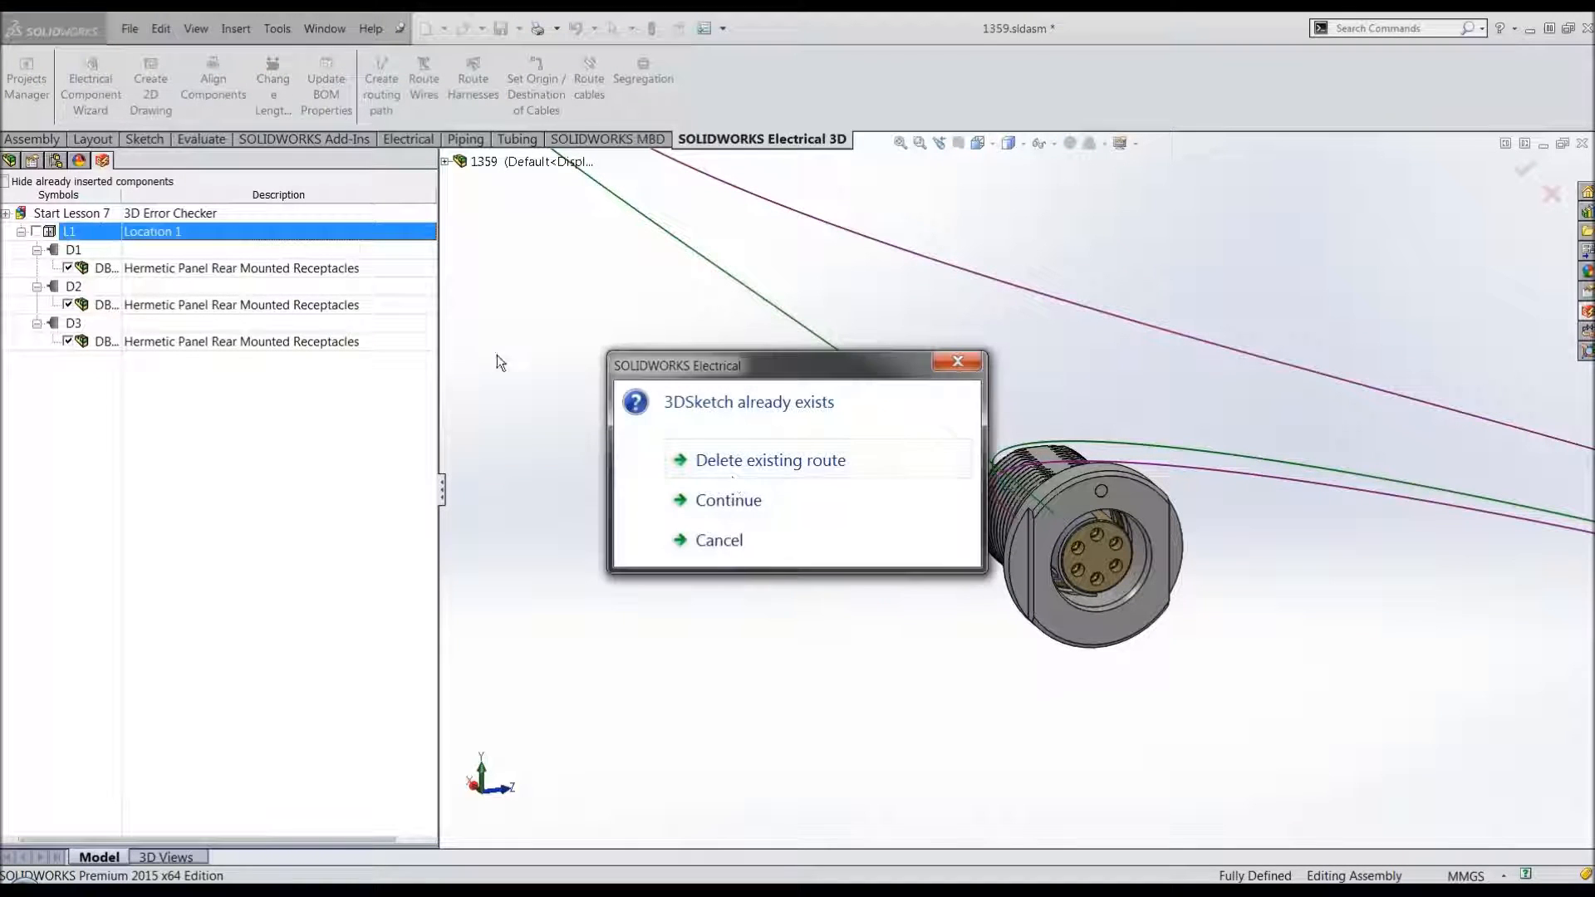
left_click(729, 461)
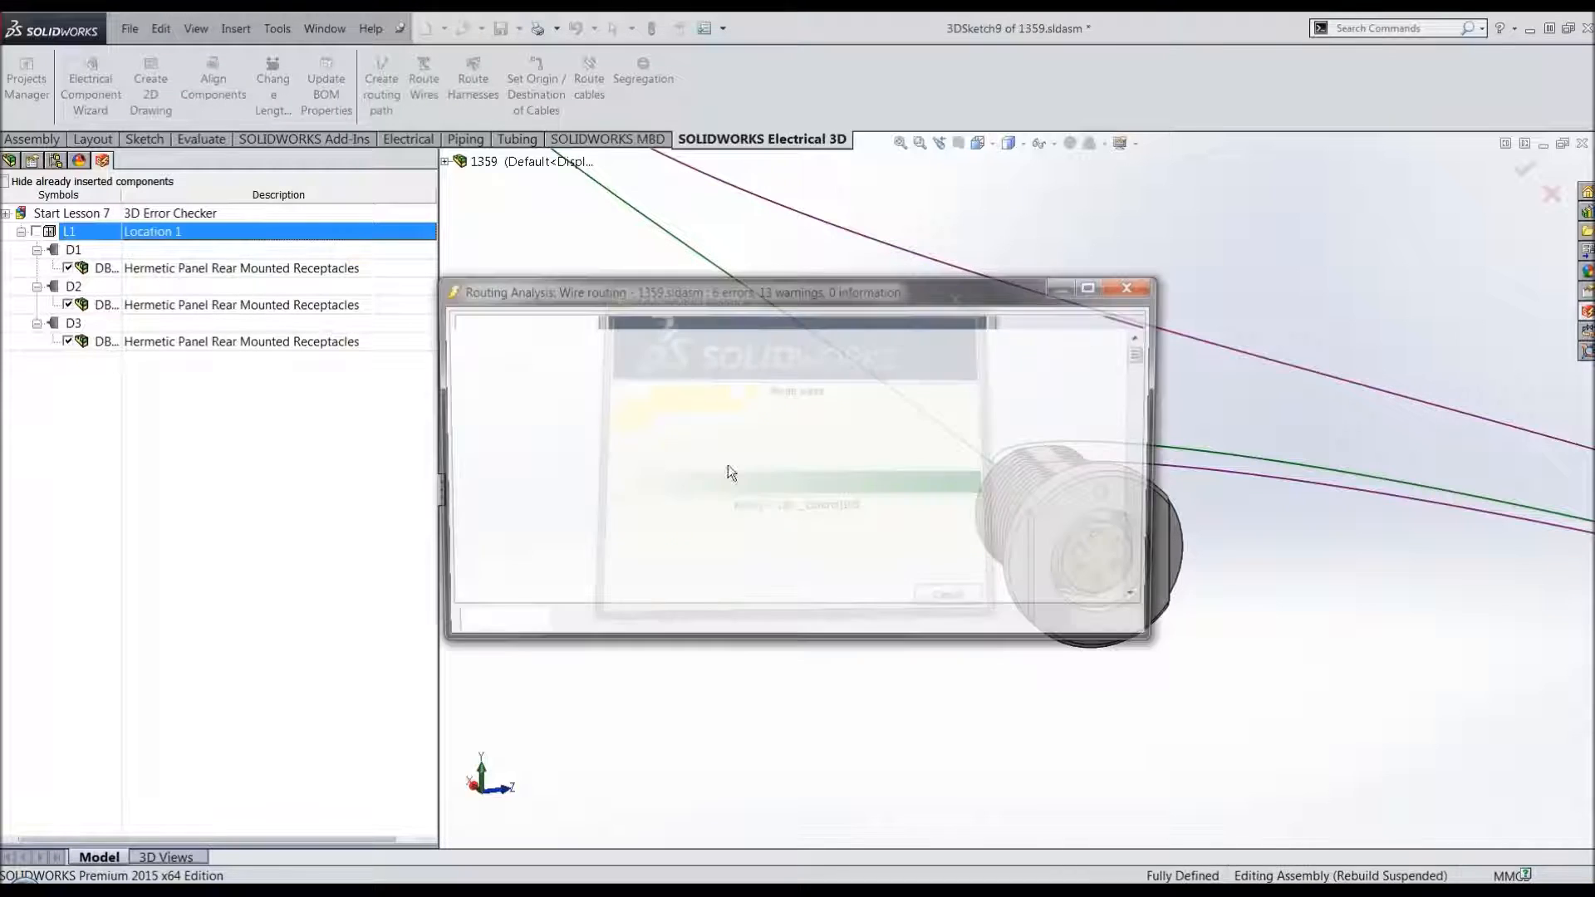
Step: Examine the "Missing connection point" errors in the new routing analysis, preview the D2 component, and close the report
left_click_drag(615, 298, 345, 453)
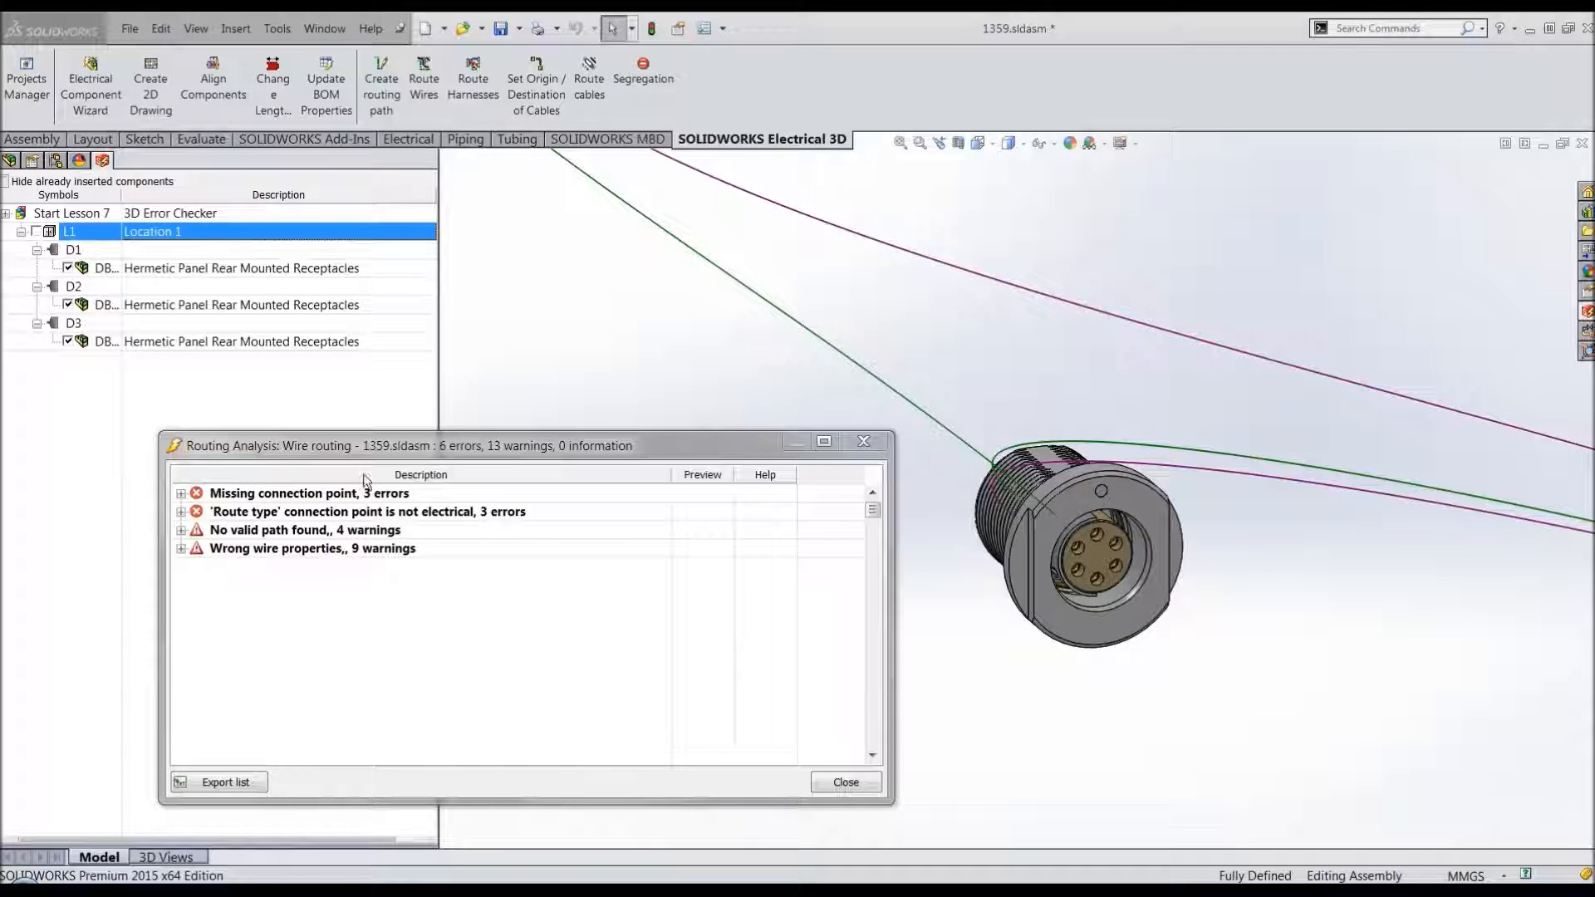
left_click(421, 448)
left_click_drag(451, 445, 430, 425)
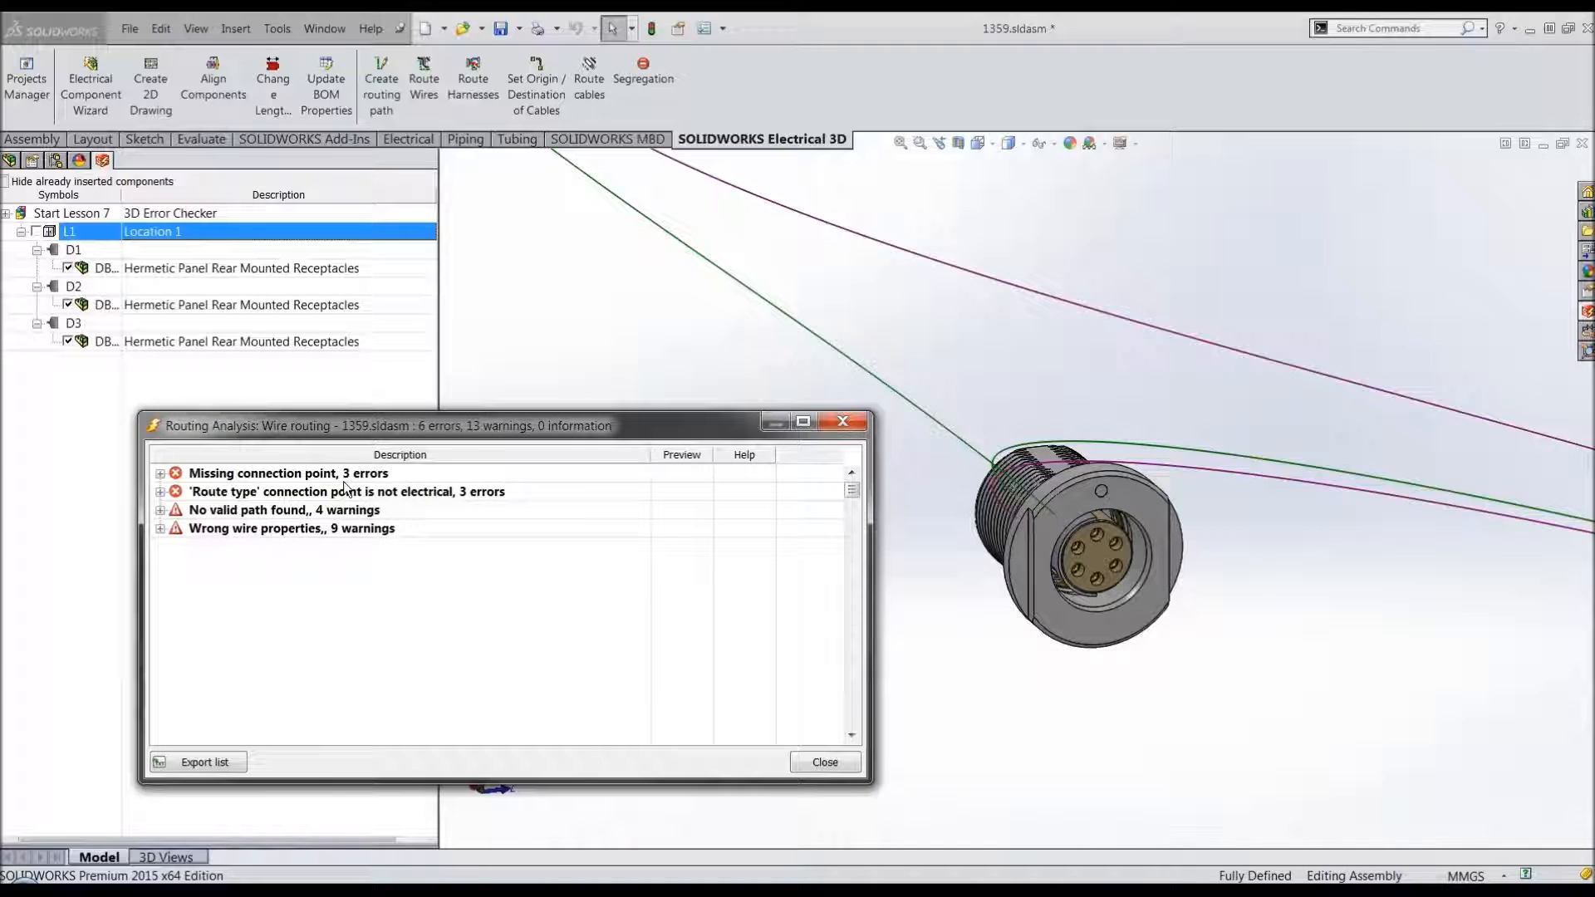
double_click(197, 478)
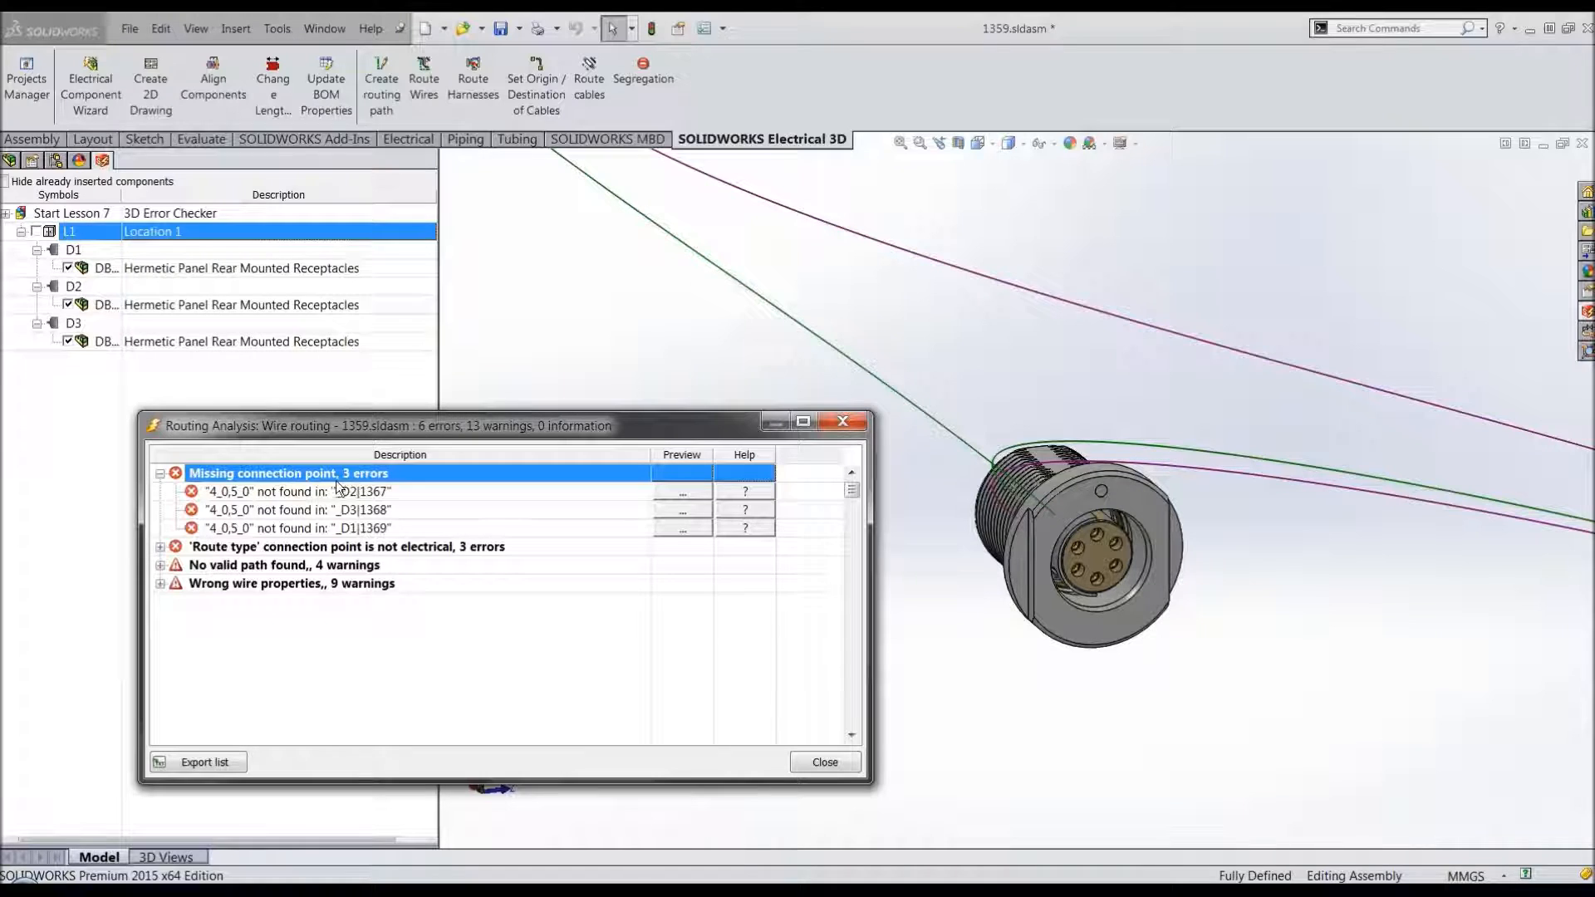
left_click(667, 495)
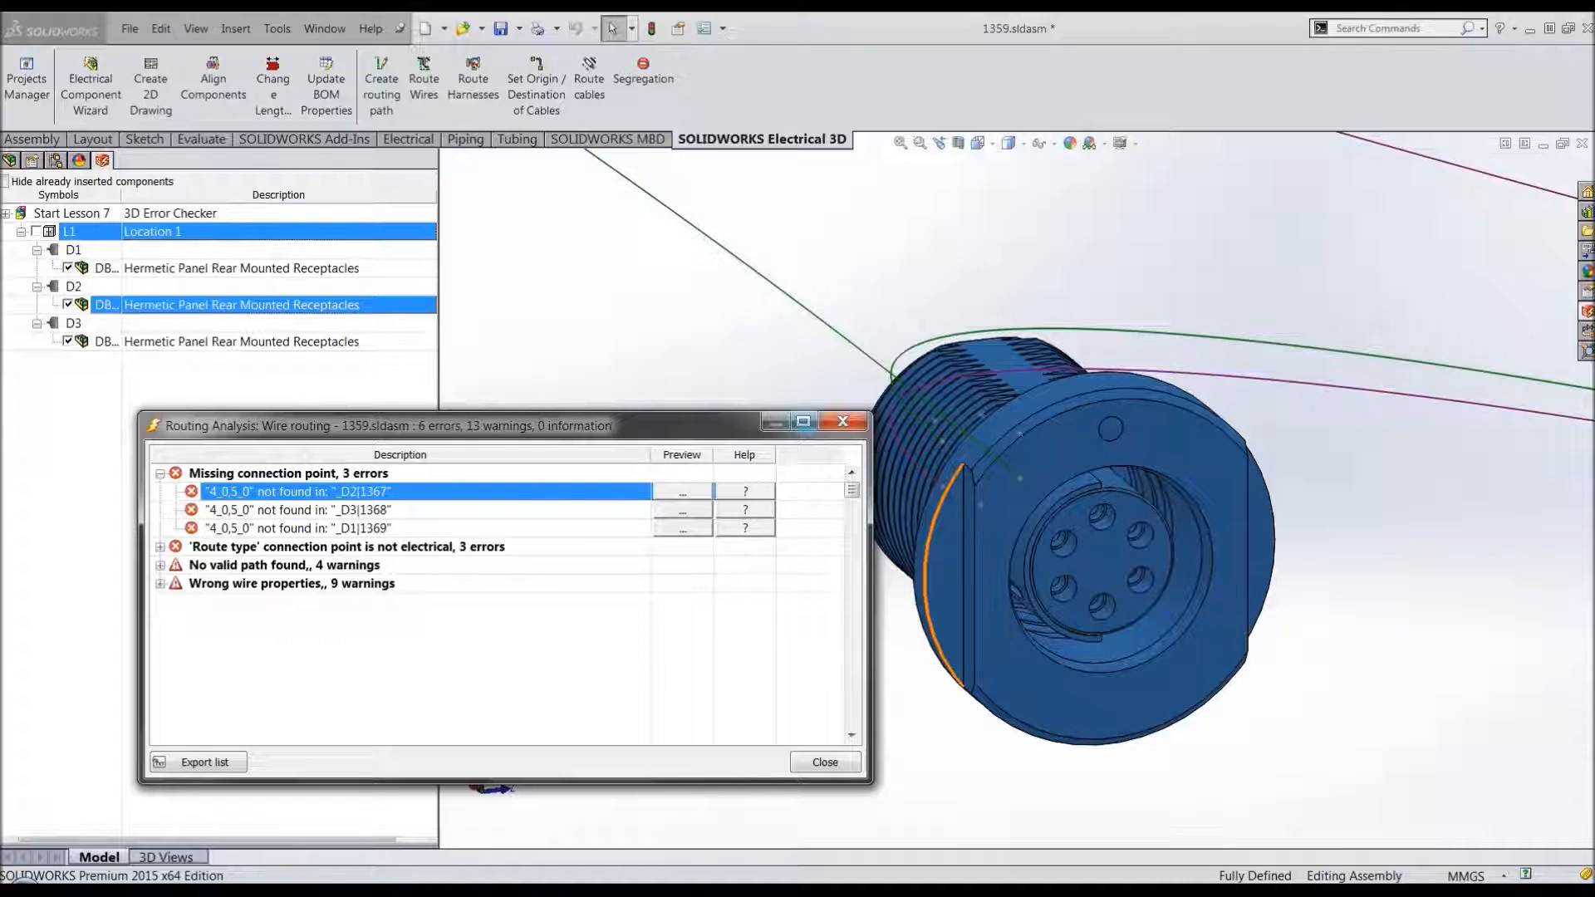
left_click(839, 422)
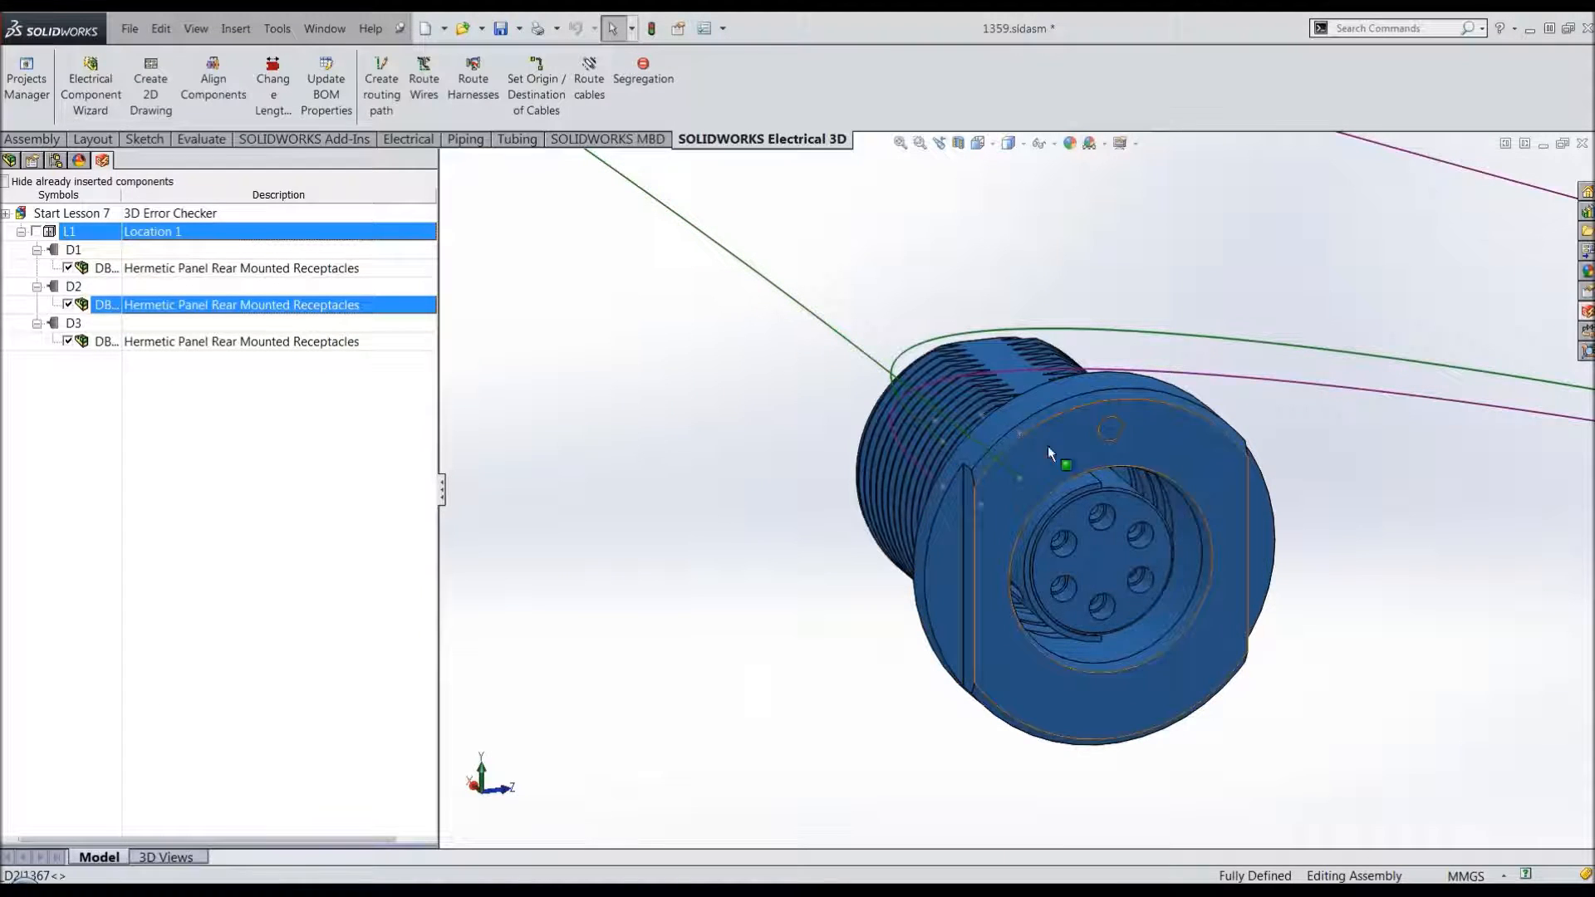
Step: Open the D2 connector's part file without feature recognition and examine the connection points on its rear pins
right_click(1045, 465)
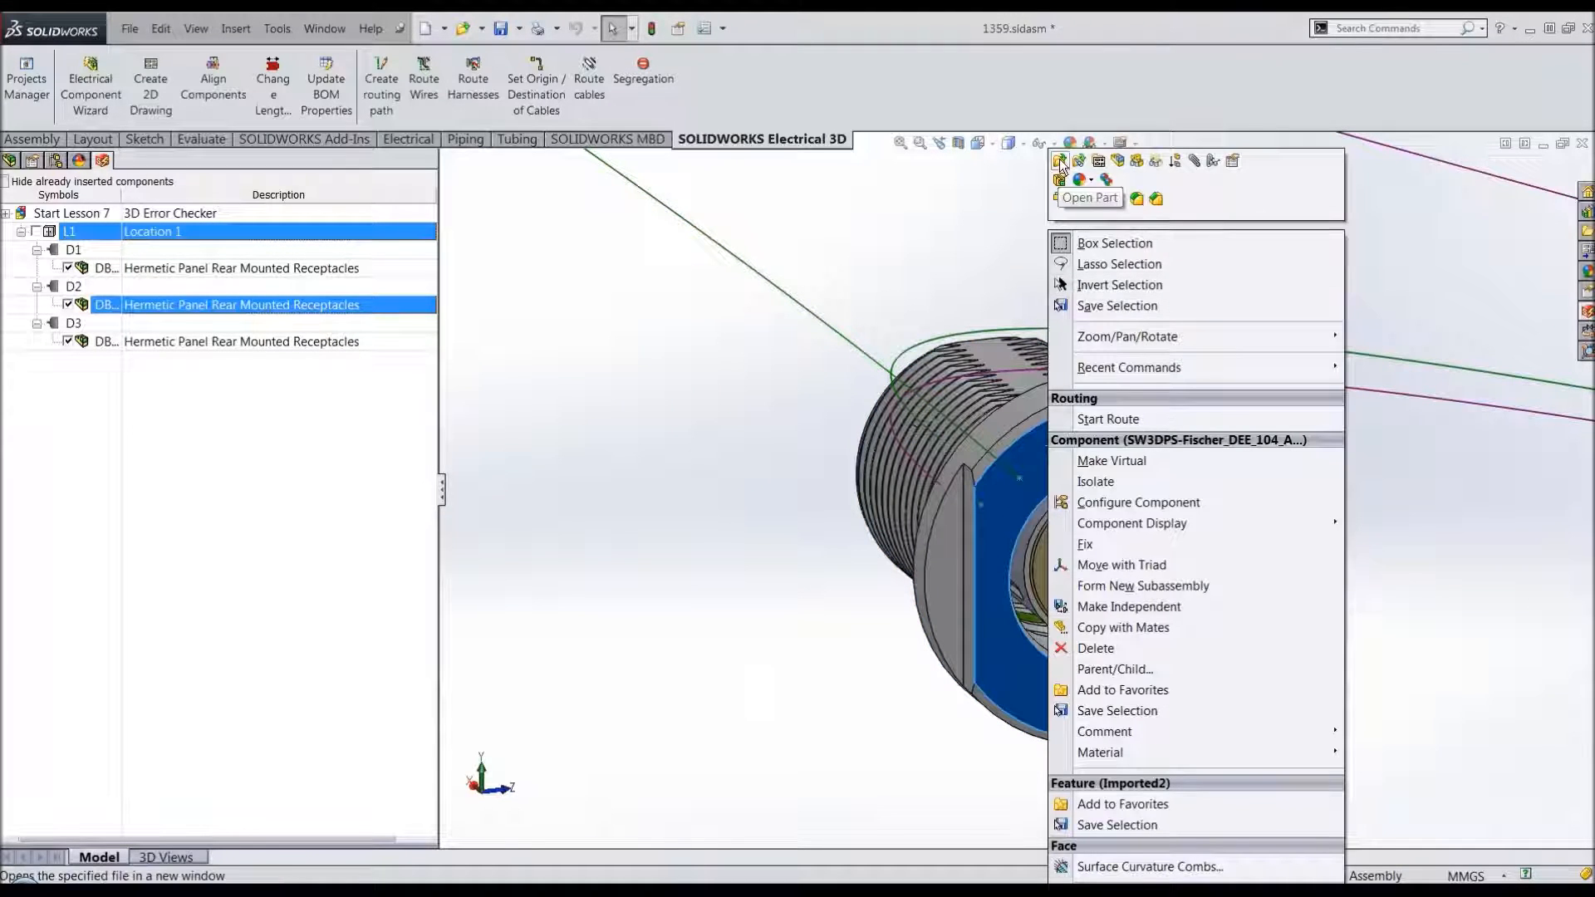
left_click(1060, 161)
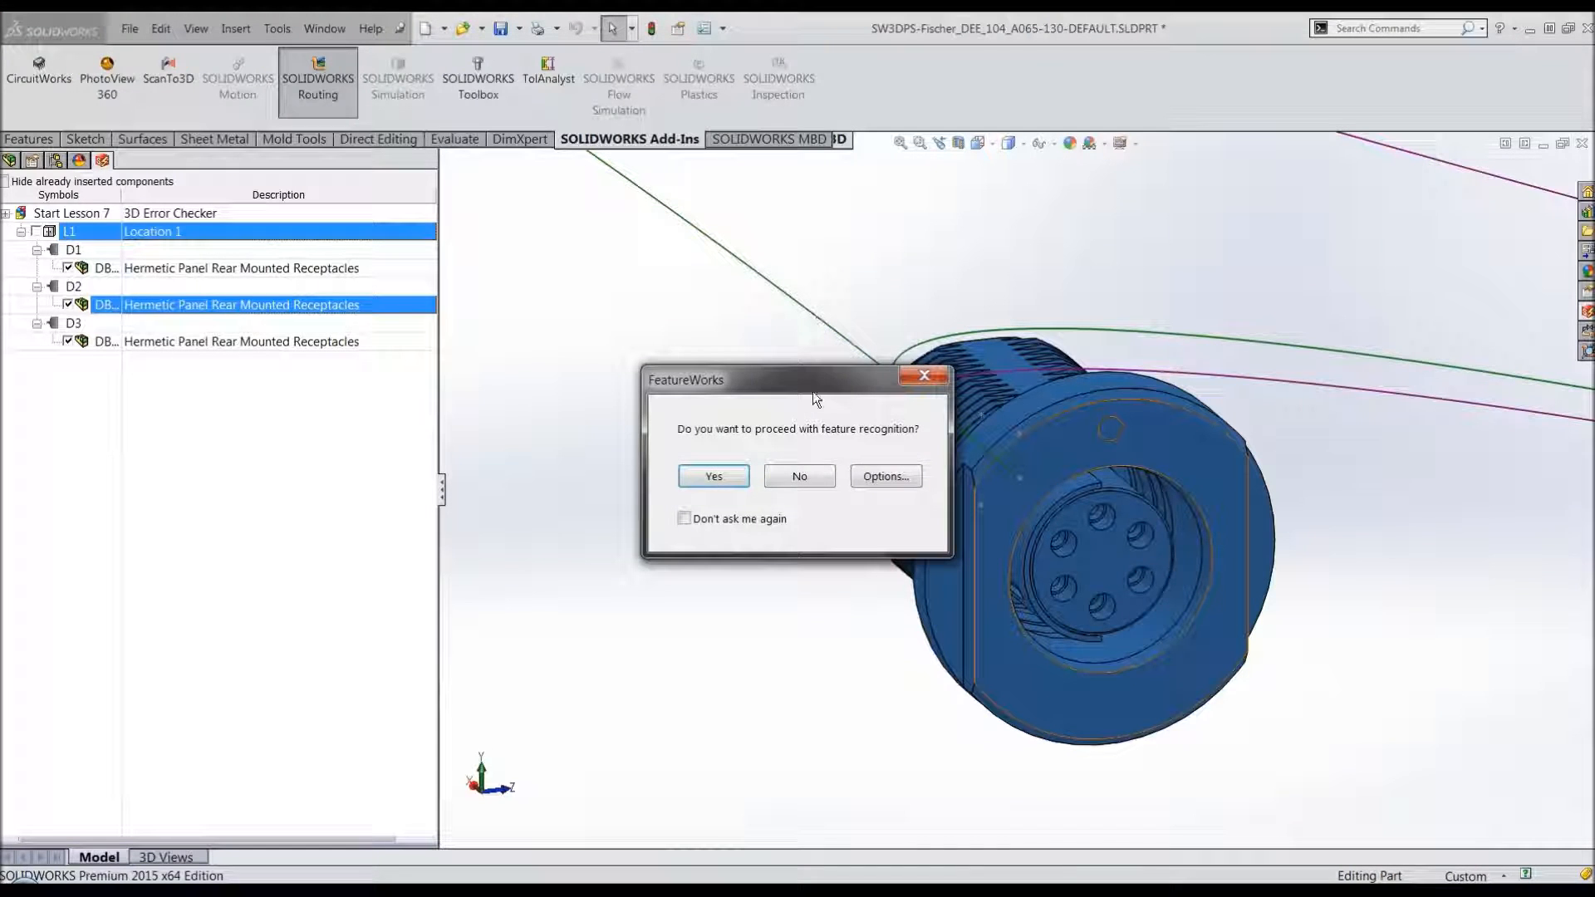
left_click(799, 477)
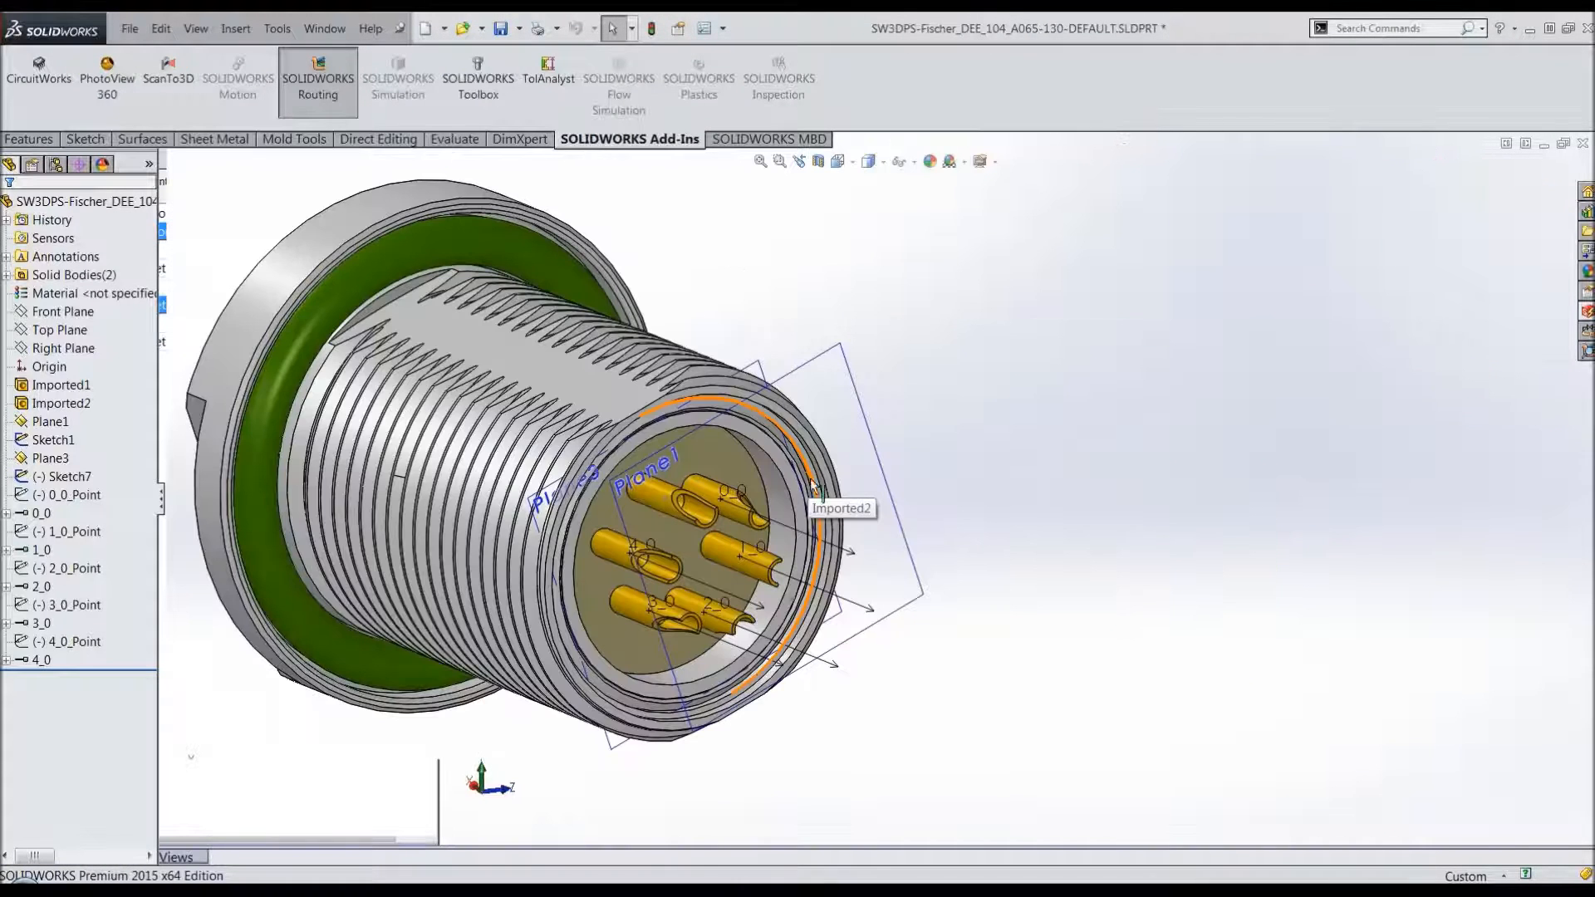
middle_click_drag(378, 495, 647, 568)
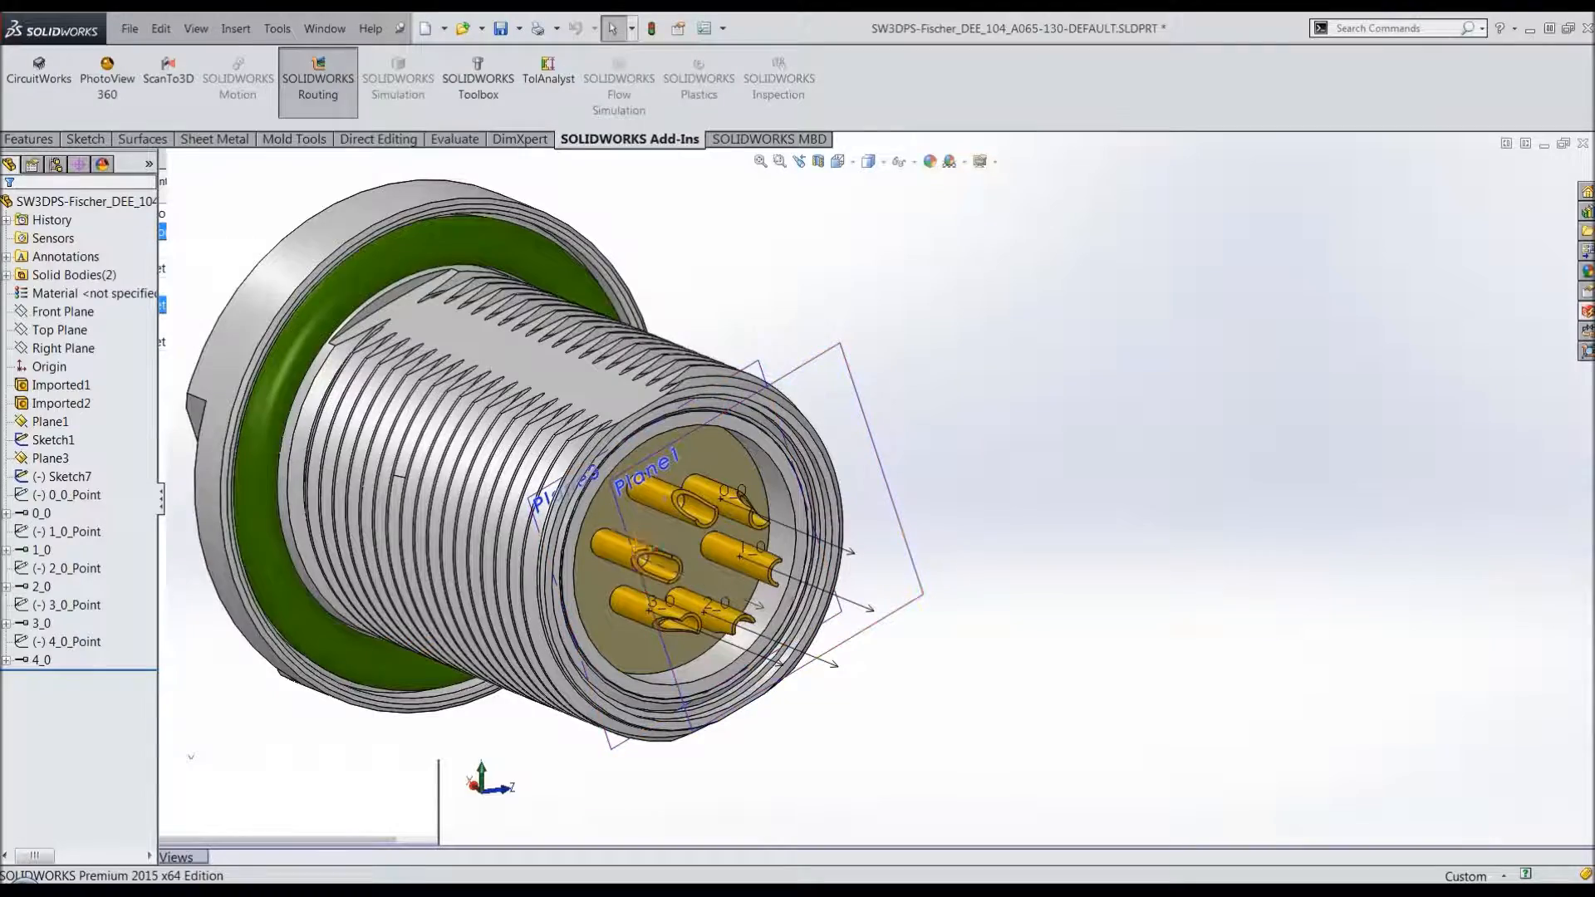
scroll(645, 561, "down", 5)
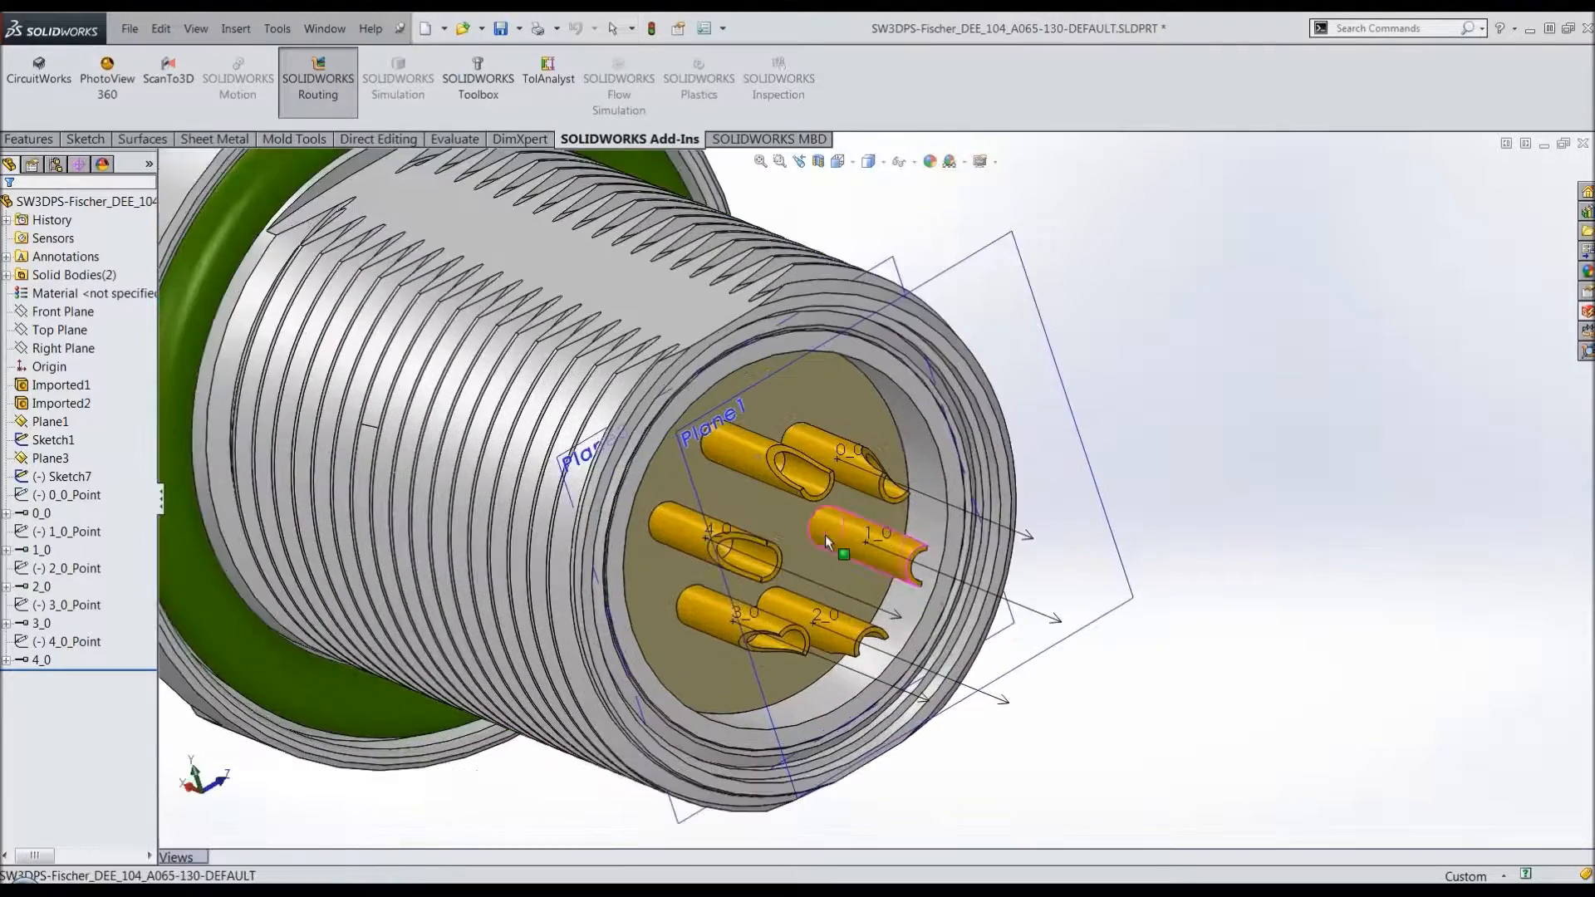
middle_click_drag(795, 502, 796, 492)
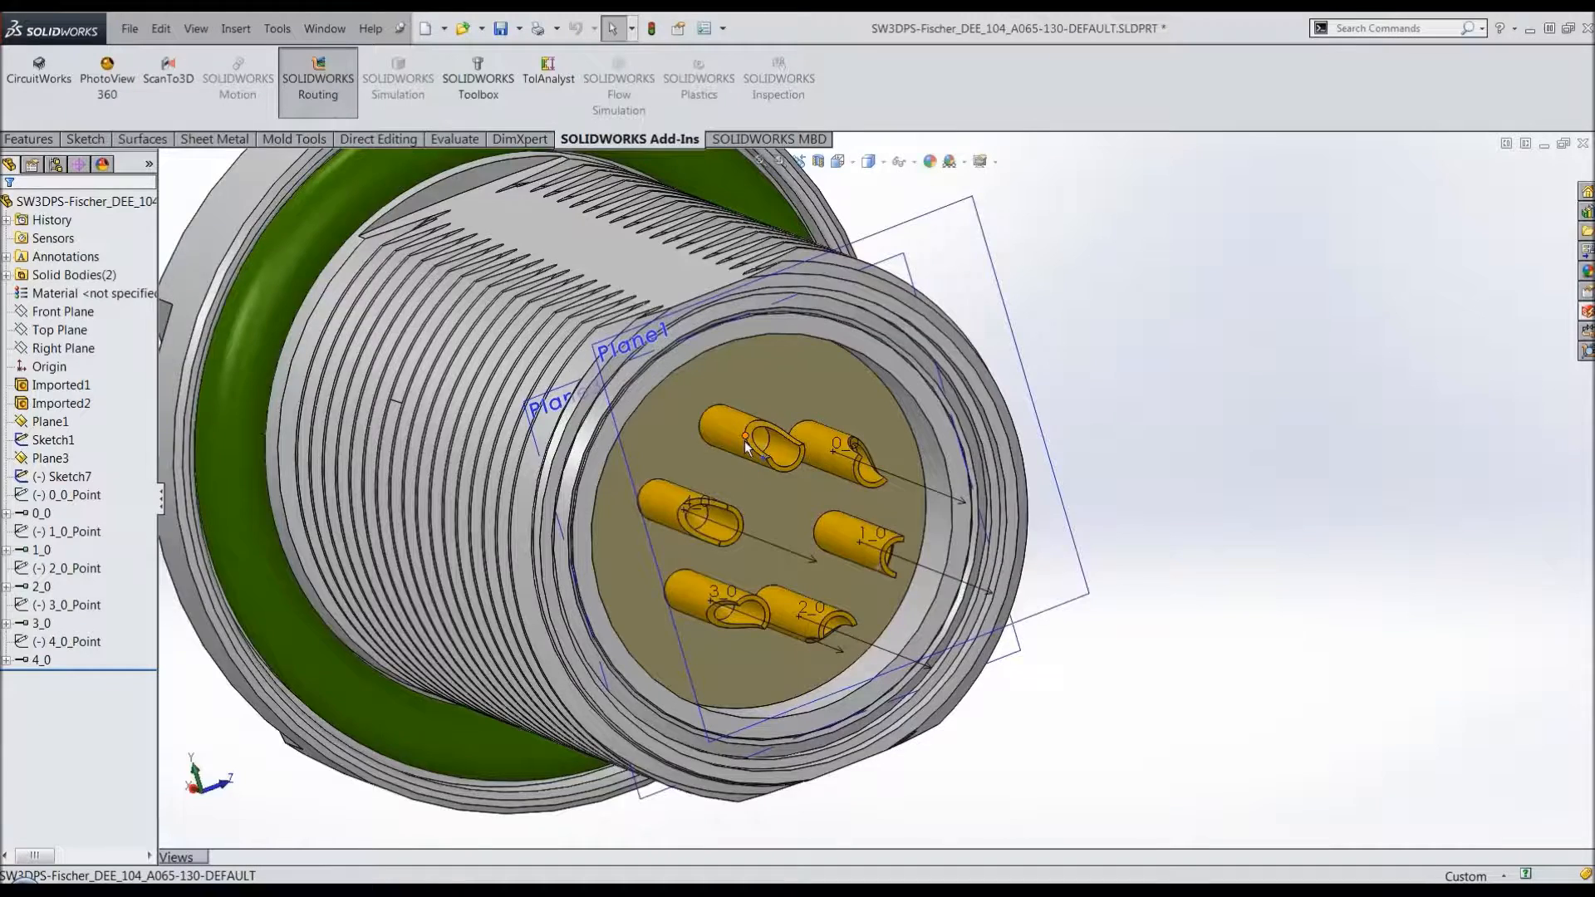
scroll(745, 440, "up", 2)
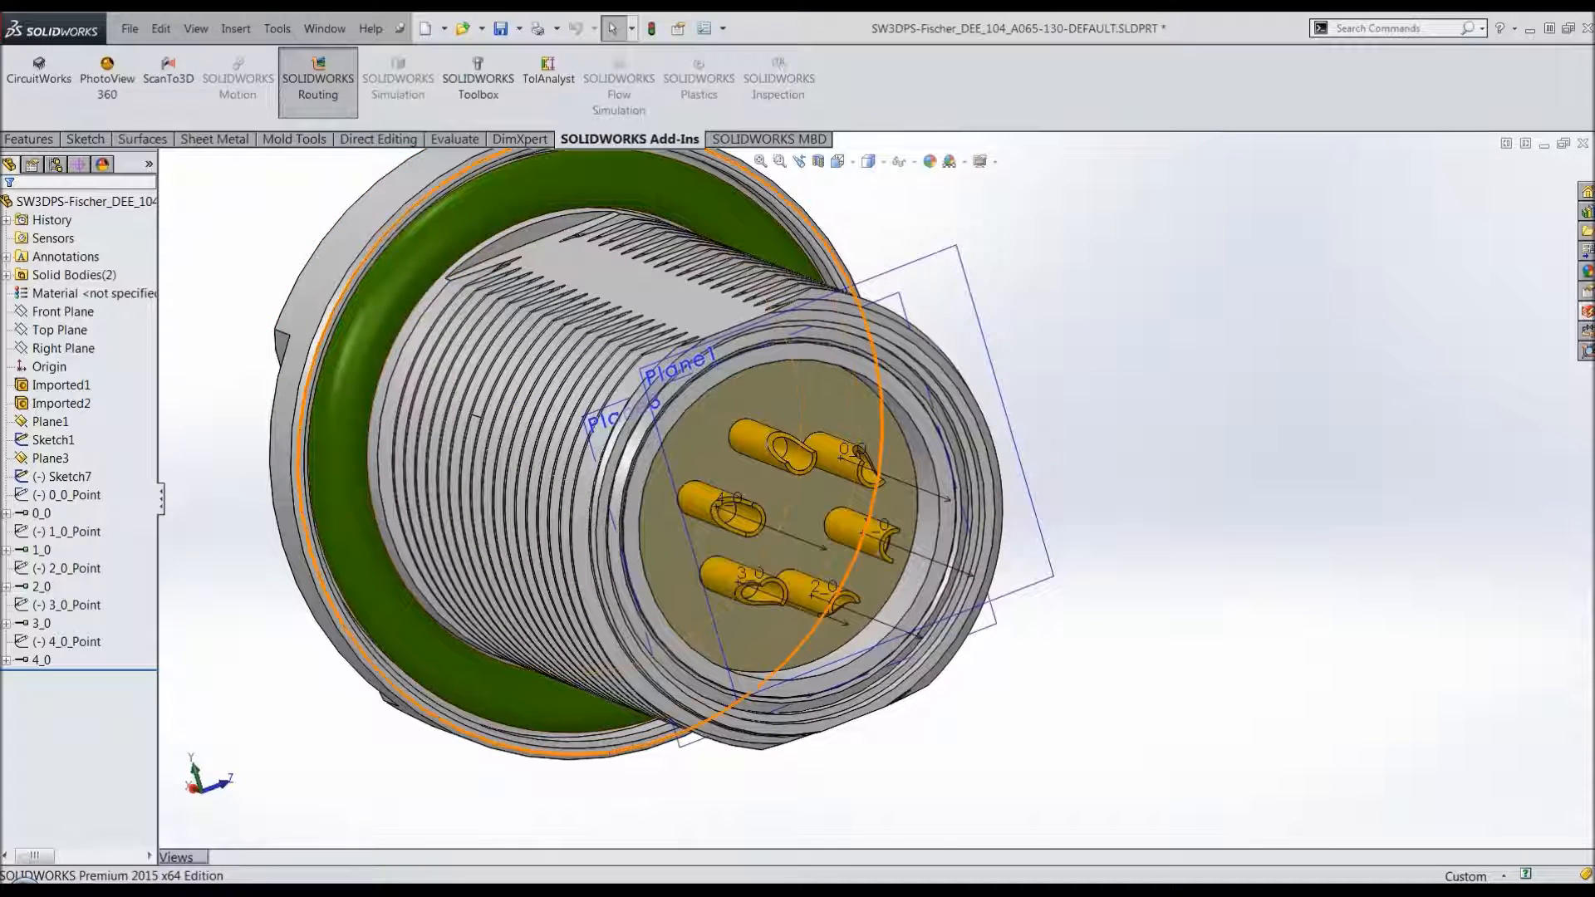
Step: Start the Electrical Component Wizard for the connector part, skip the face definition and mate pages, and begin creating a connection point
left_click(279, 30)
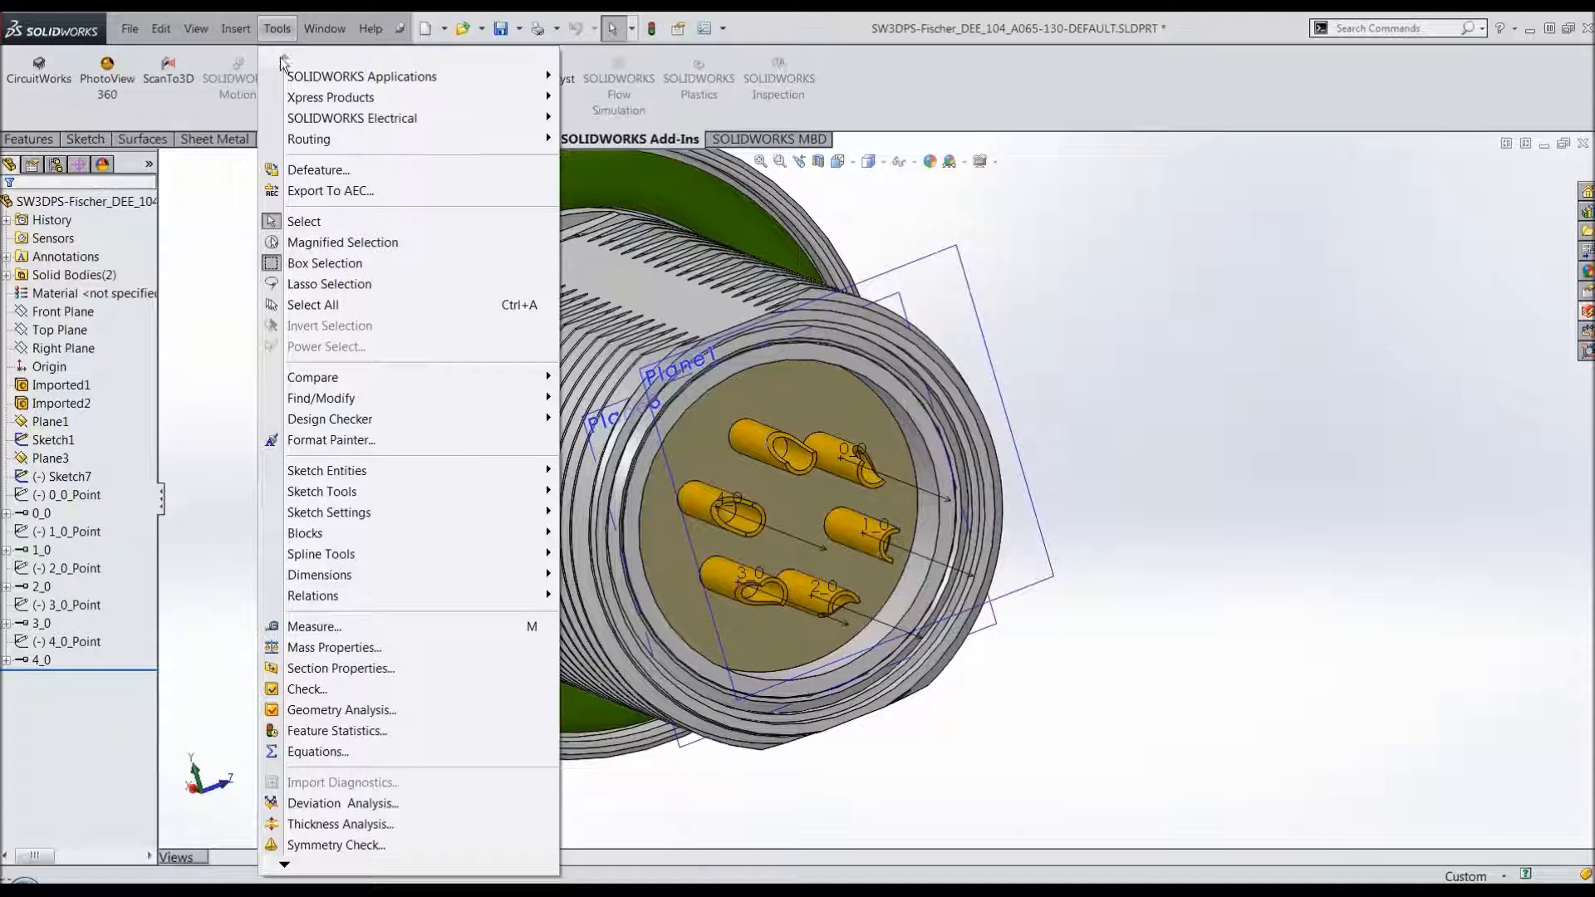
mouse_move(498, 118)
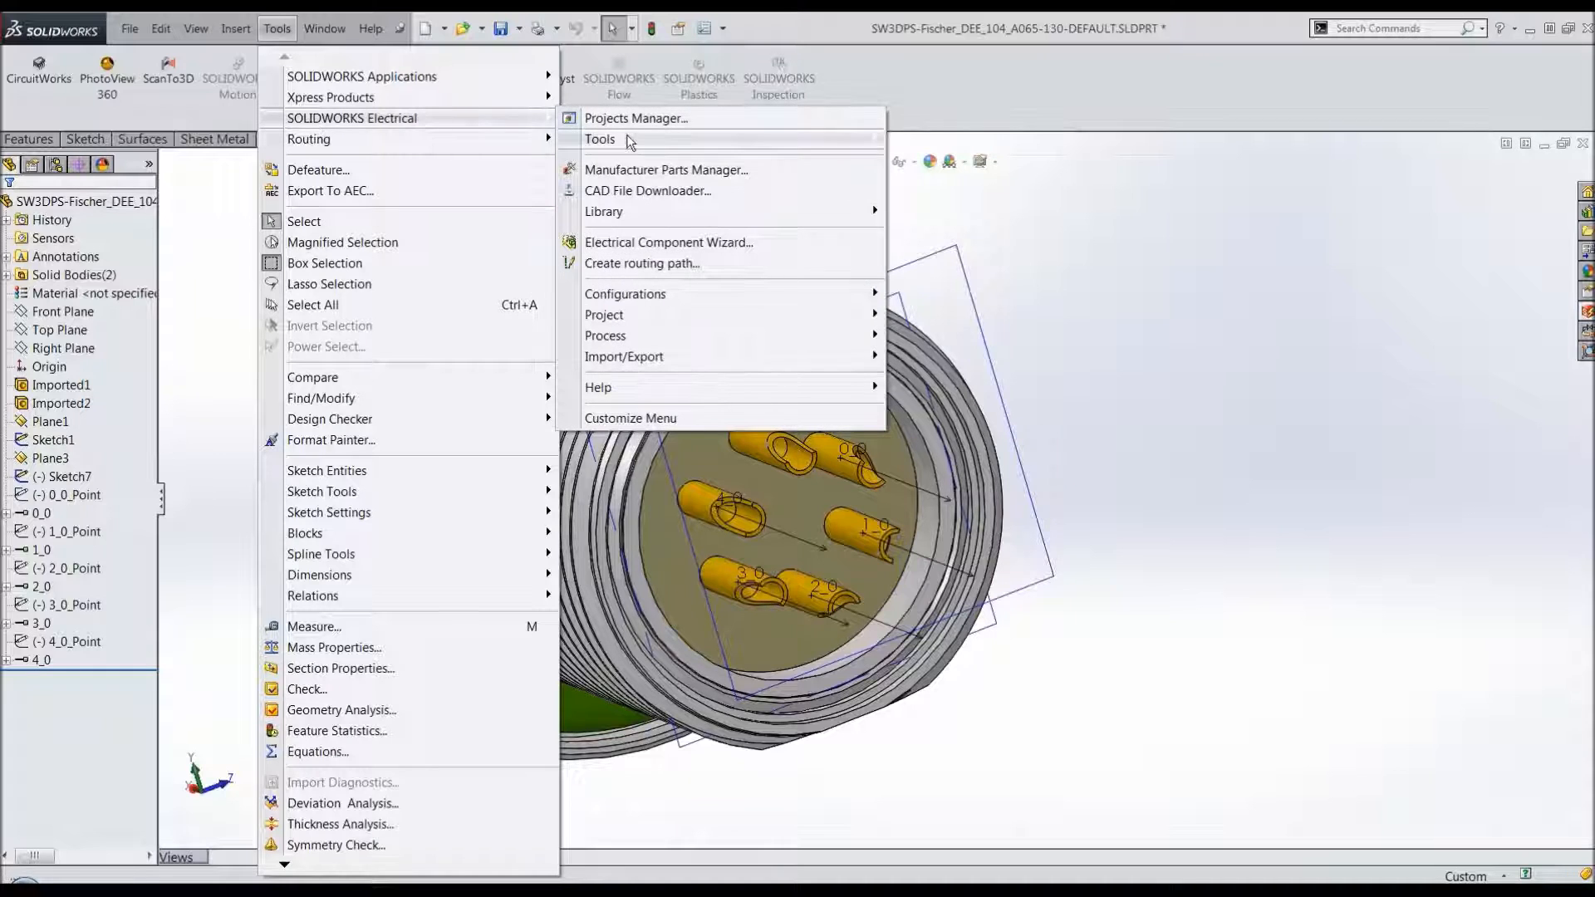
left_click(642, 243)
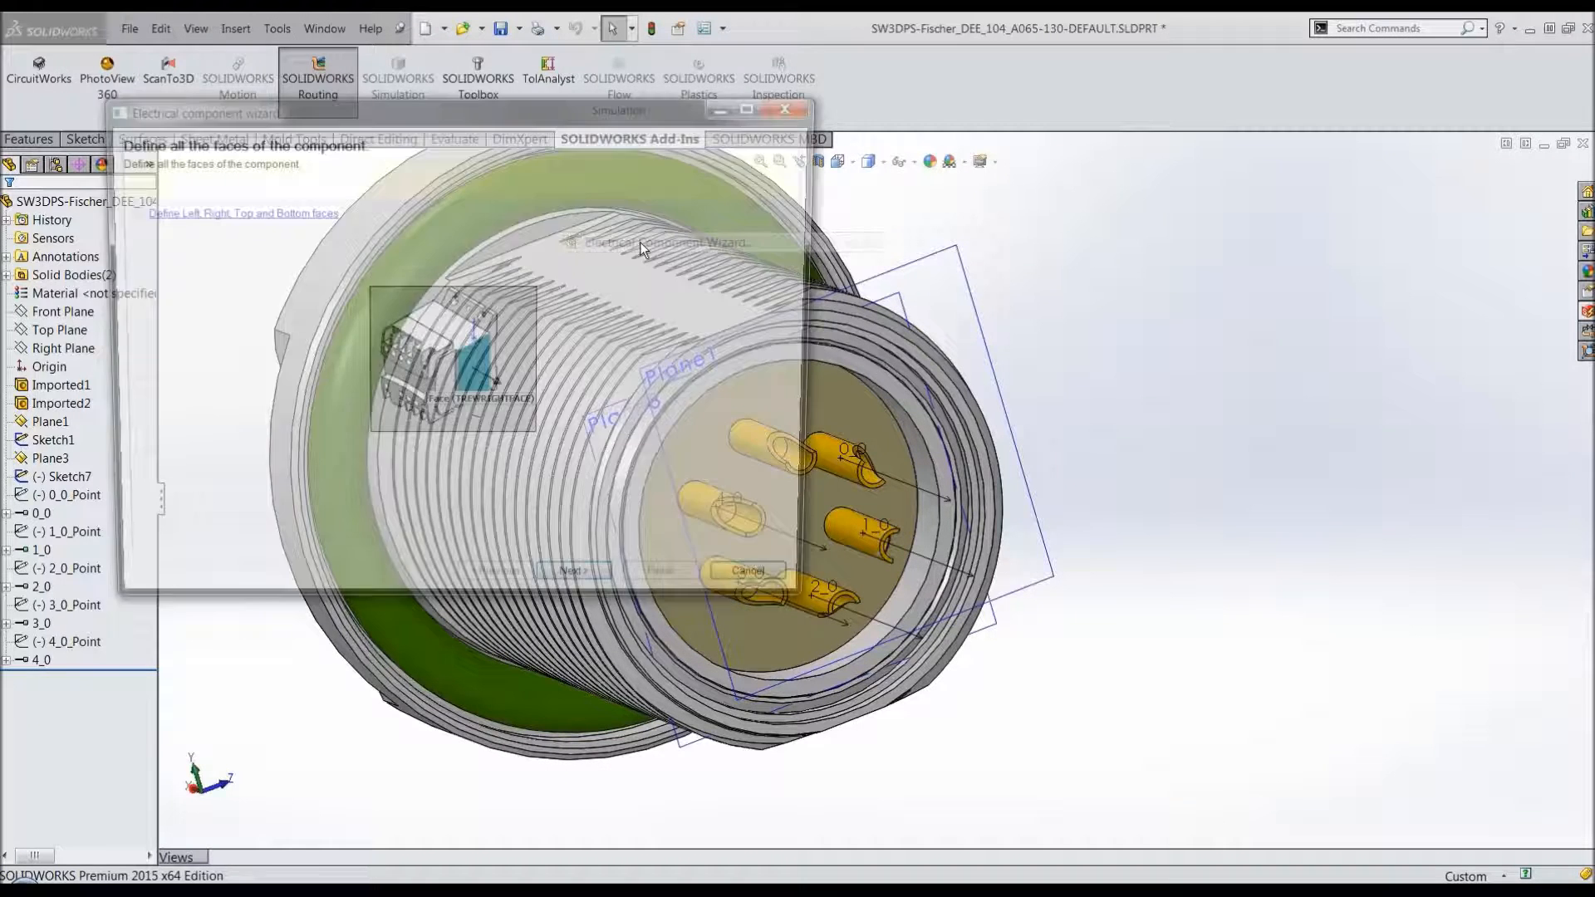
left_click_drag(574, 121, 501, 77)
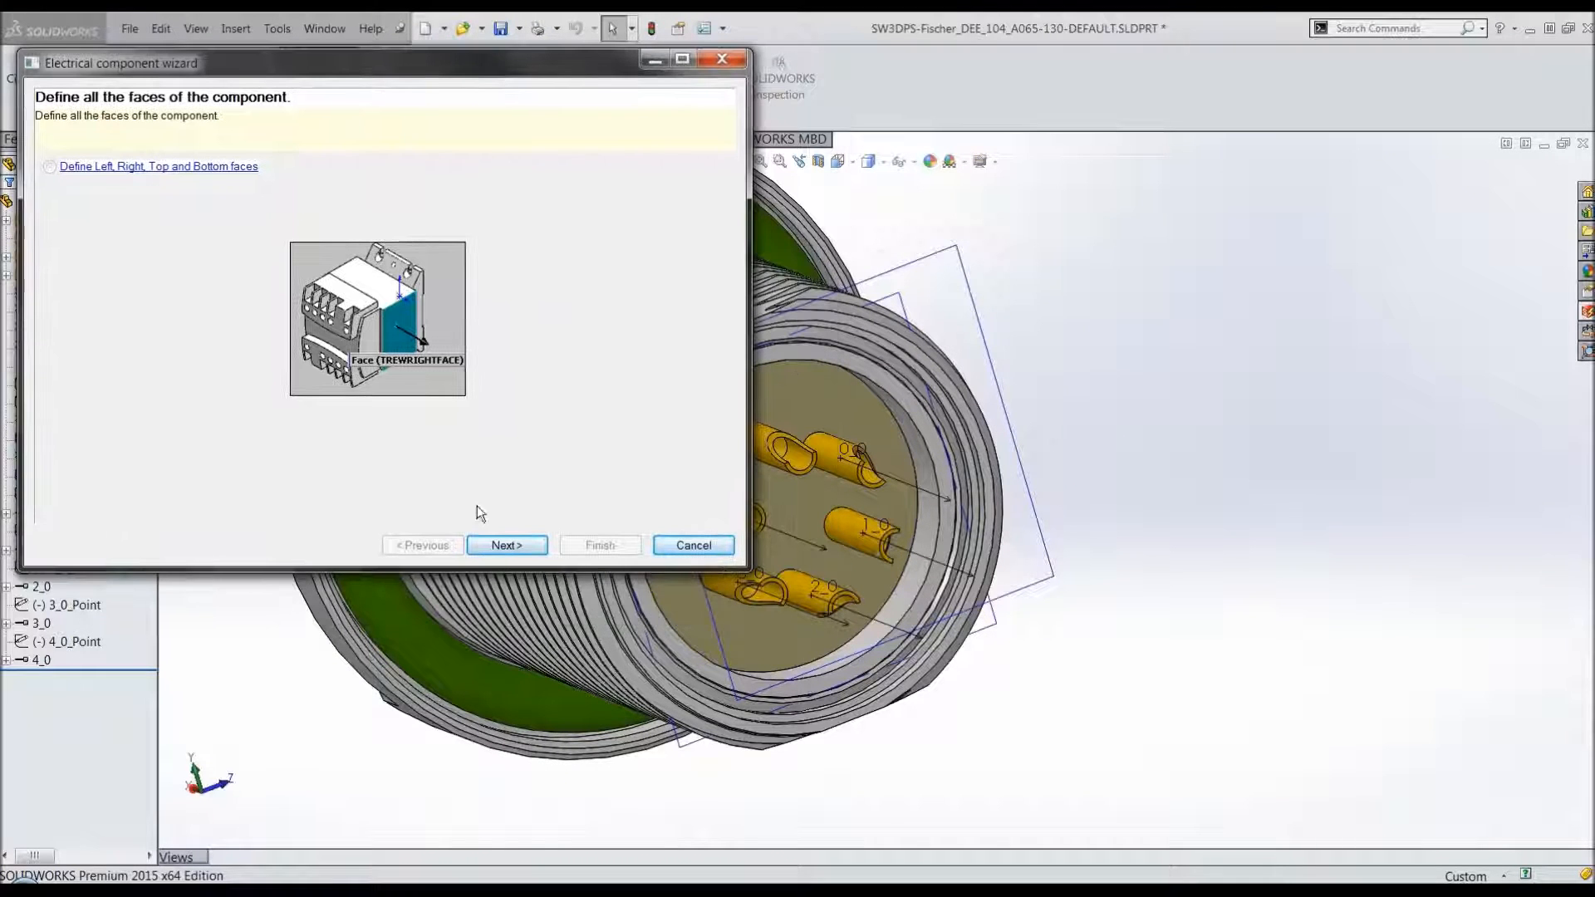
left_click(496, 544)
left_click(496, 544)
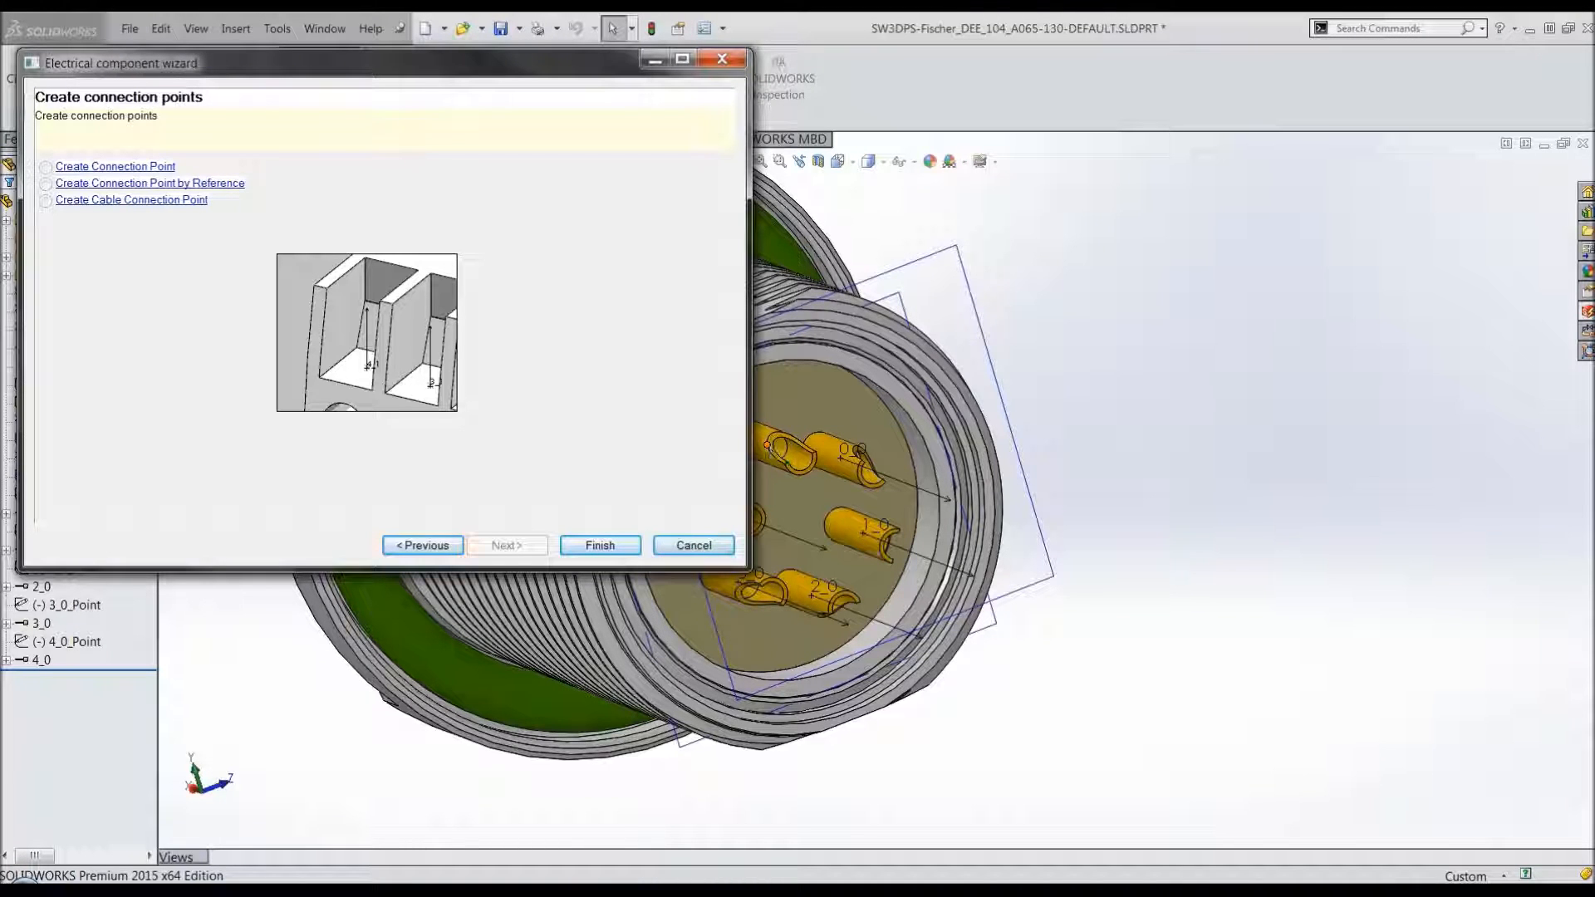
left_click(124, 167)
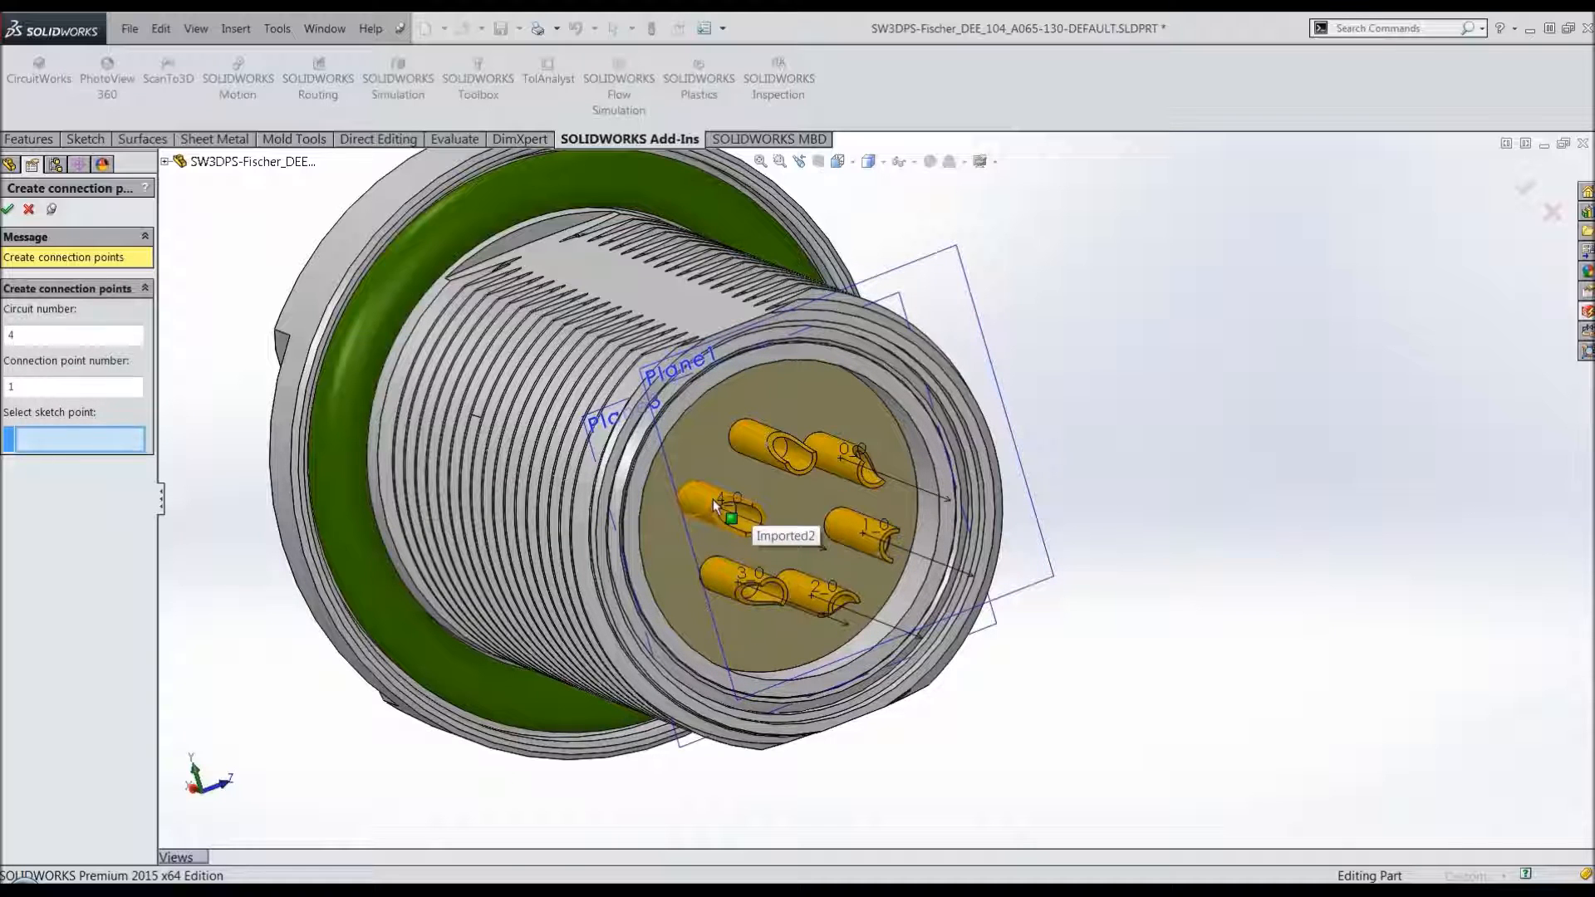
Step: Create a connection point with circuit number 5 and connection point number 0 on the unassigned rear pin's sketch point, and finish the wizard
double_click(13, 334)
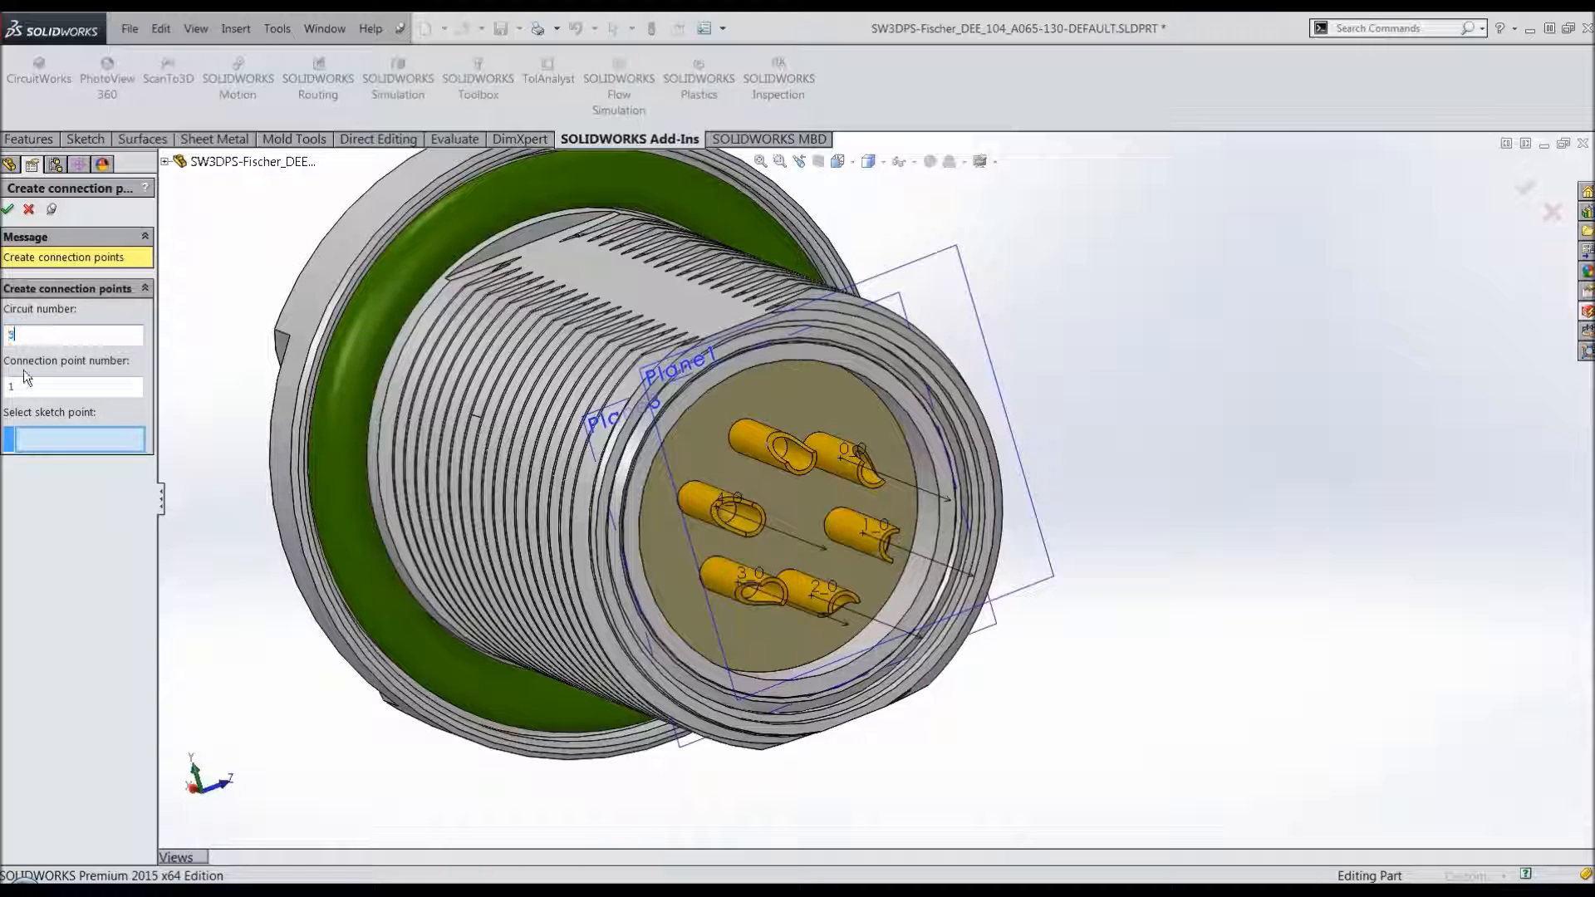
key("BackSpace")
type("0")
scroll(793, 453, "down", 3)
middle_click_drag(791, 452, 615, 434)
left_click(768, 446)
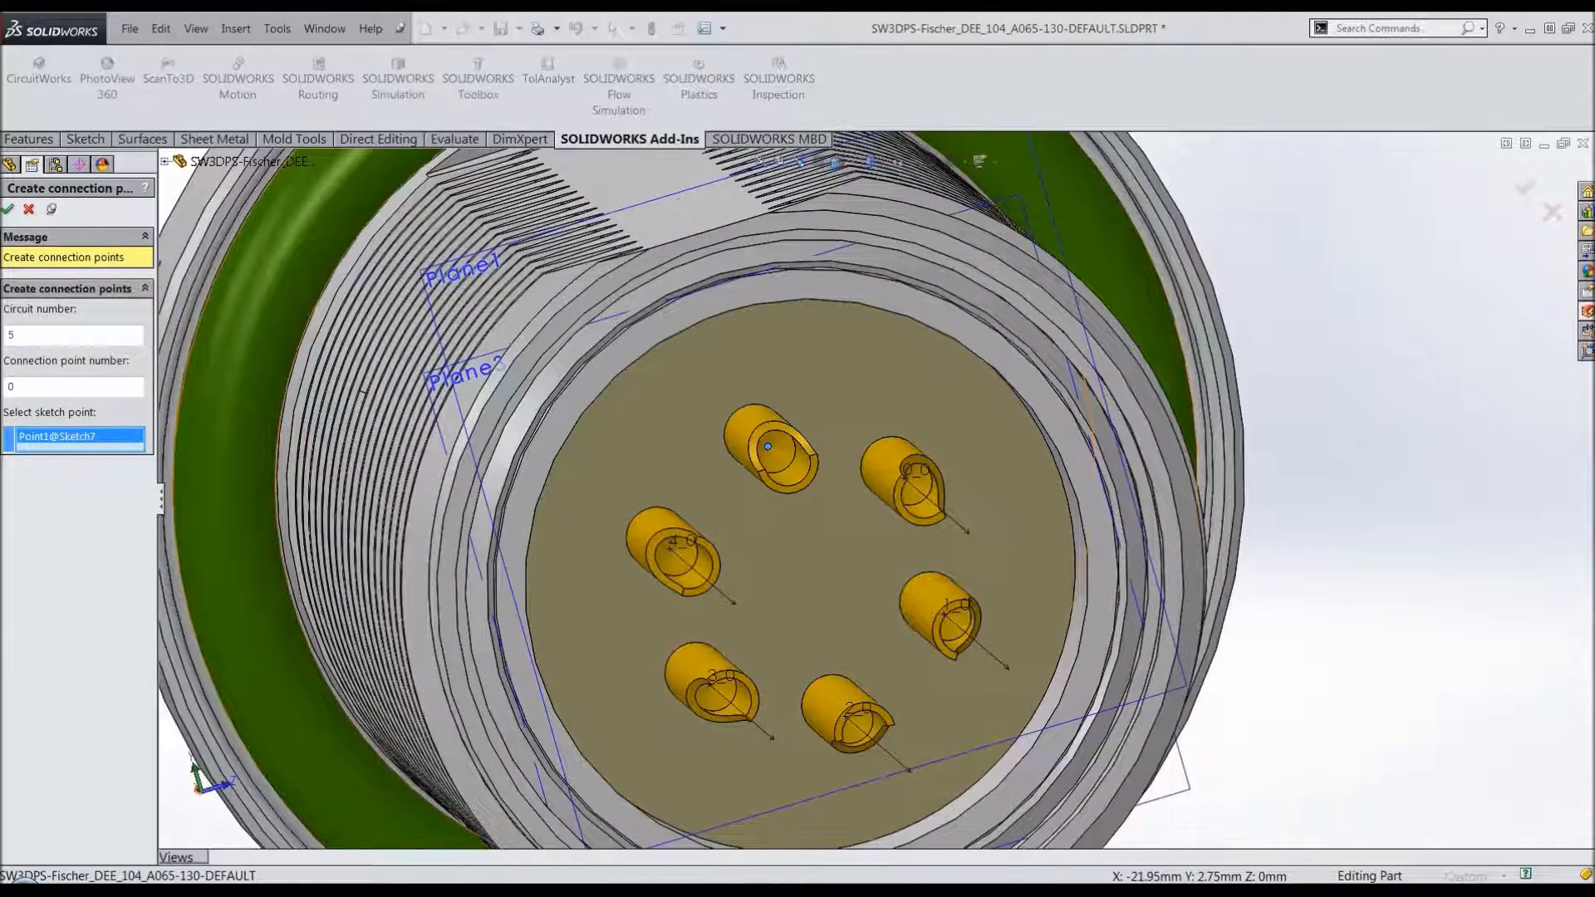
left_click(8, 209)
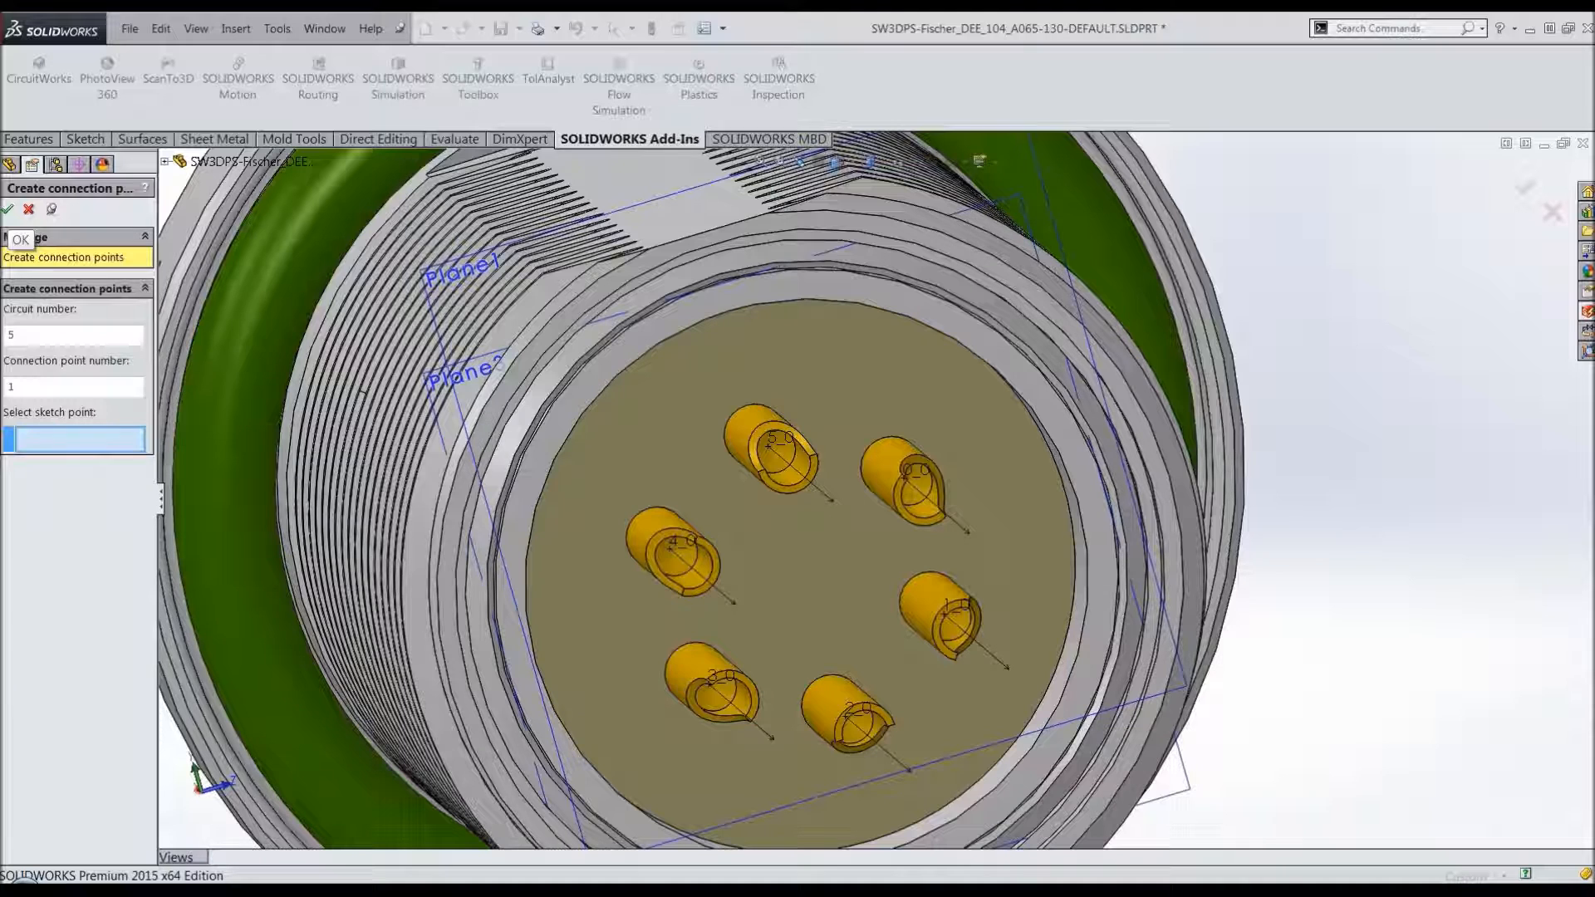
left_click(8, 210)
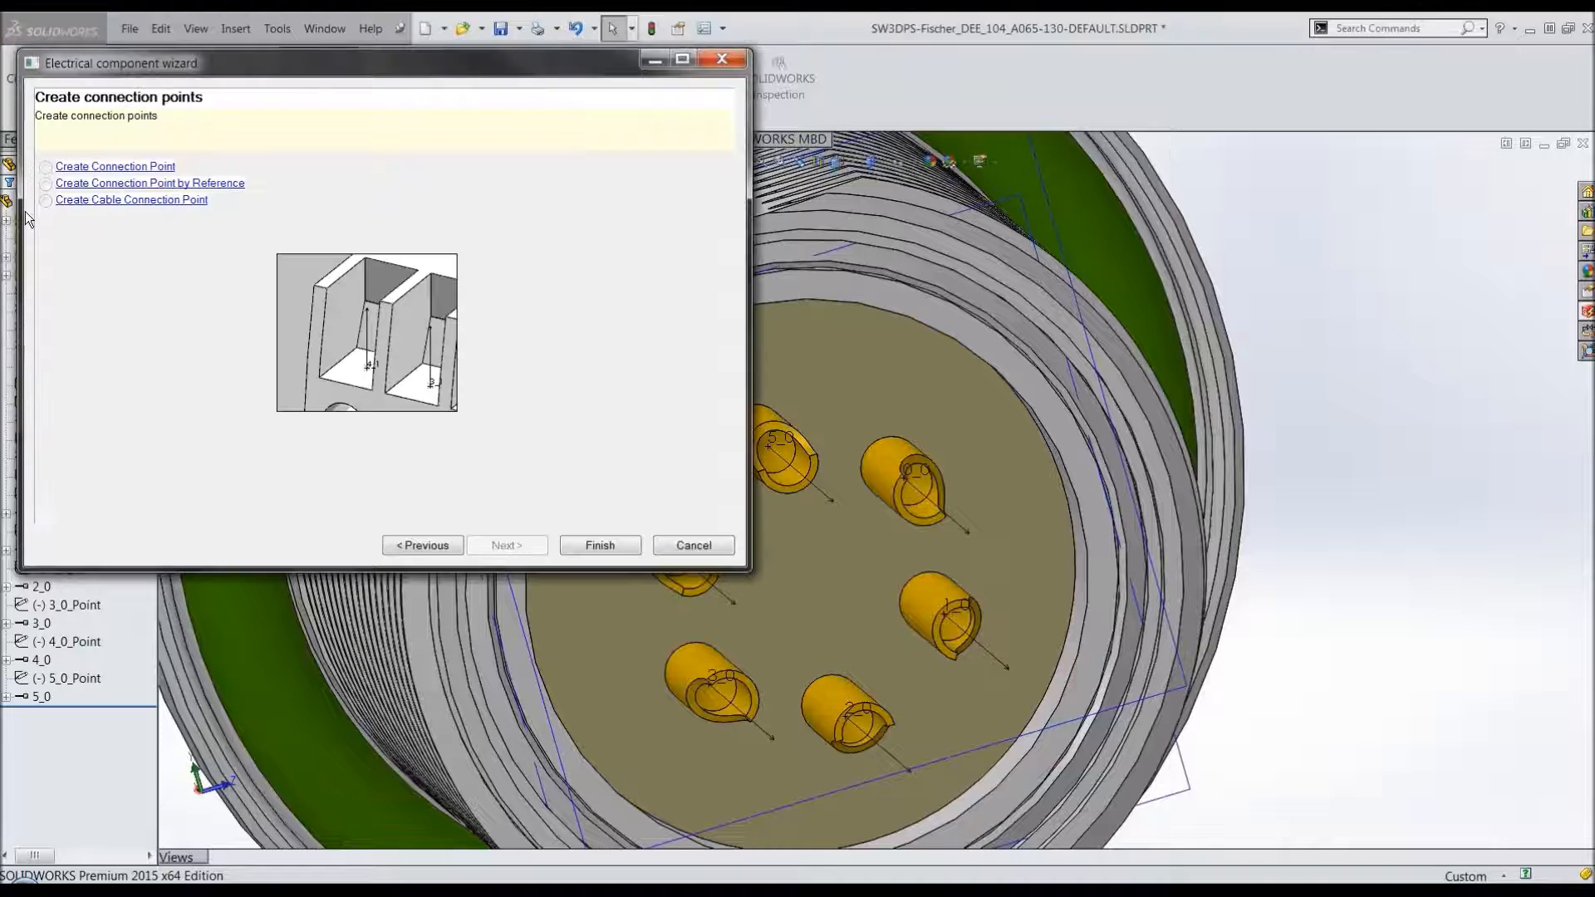
left_click(571, 545)
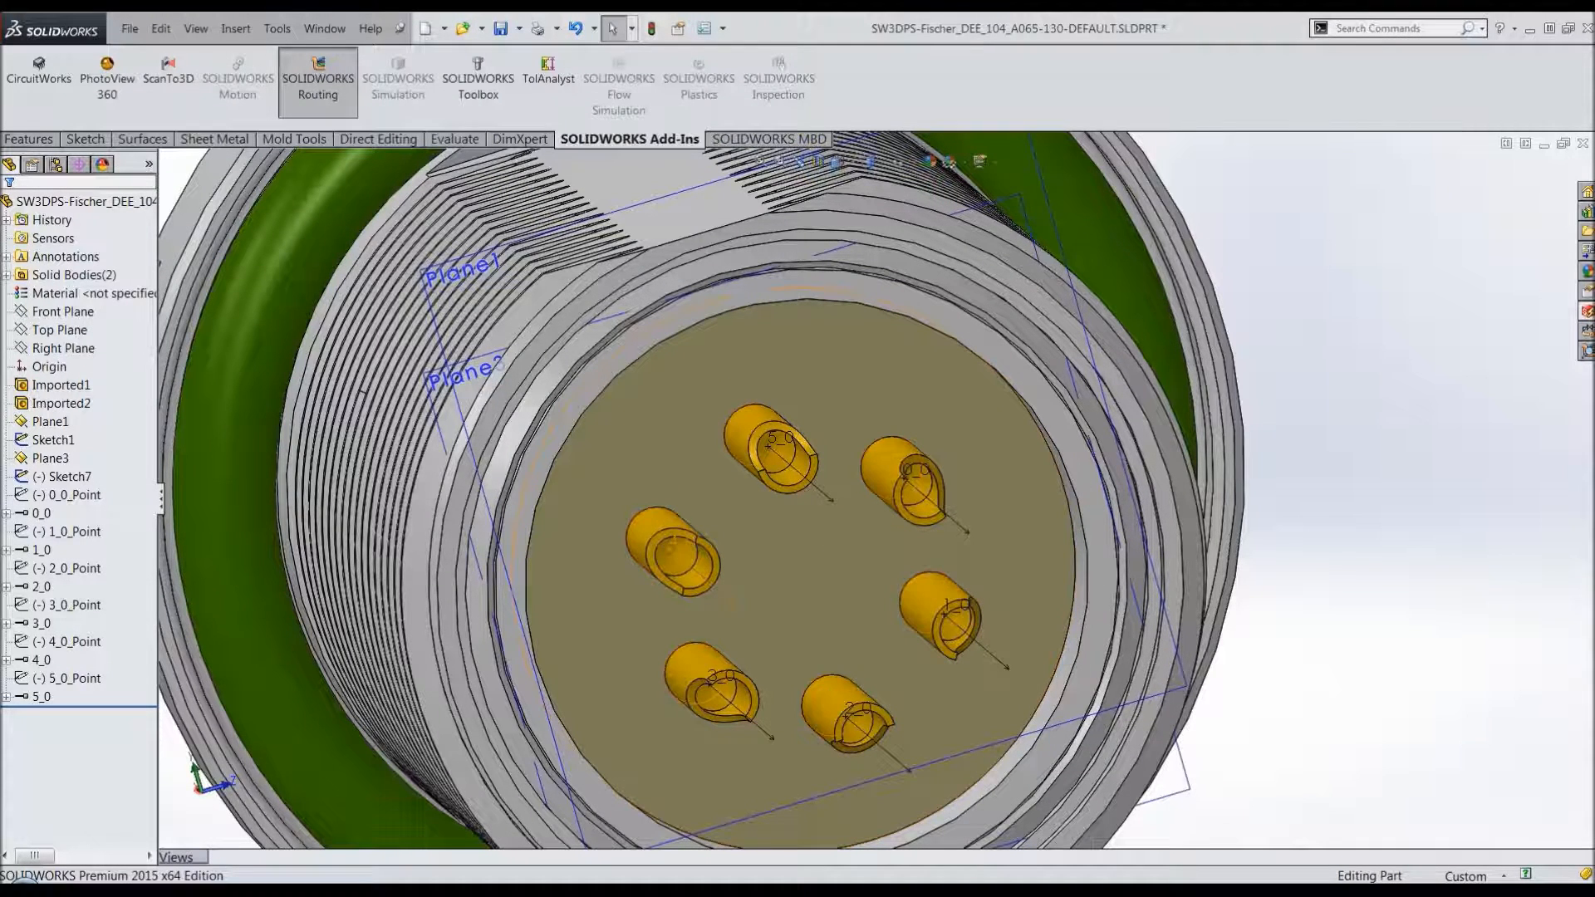
Step: Rebuild and save the connector part, close it, and rebuild the assembly with the changed part
scroll(830, 672, "up", 4)
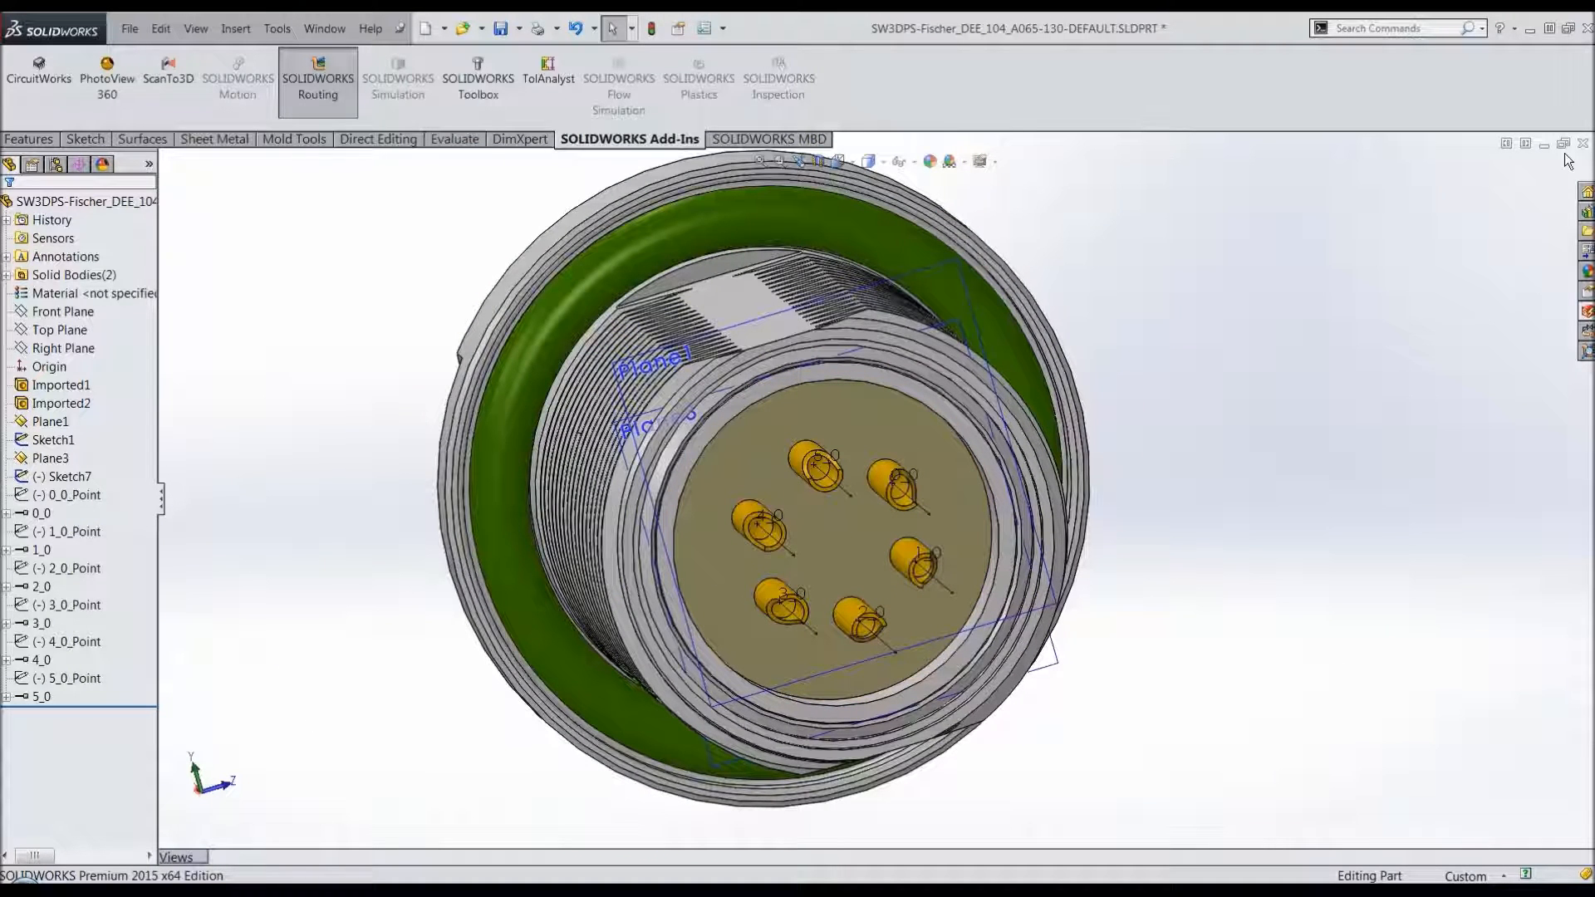
left_click(500, 28)
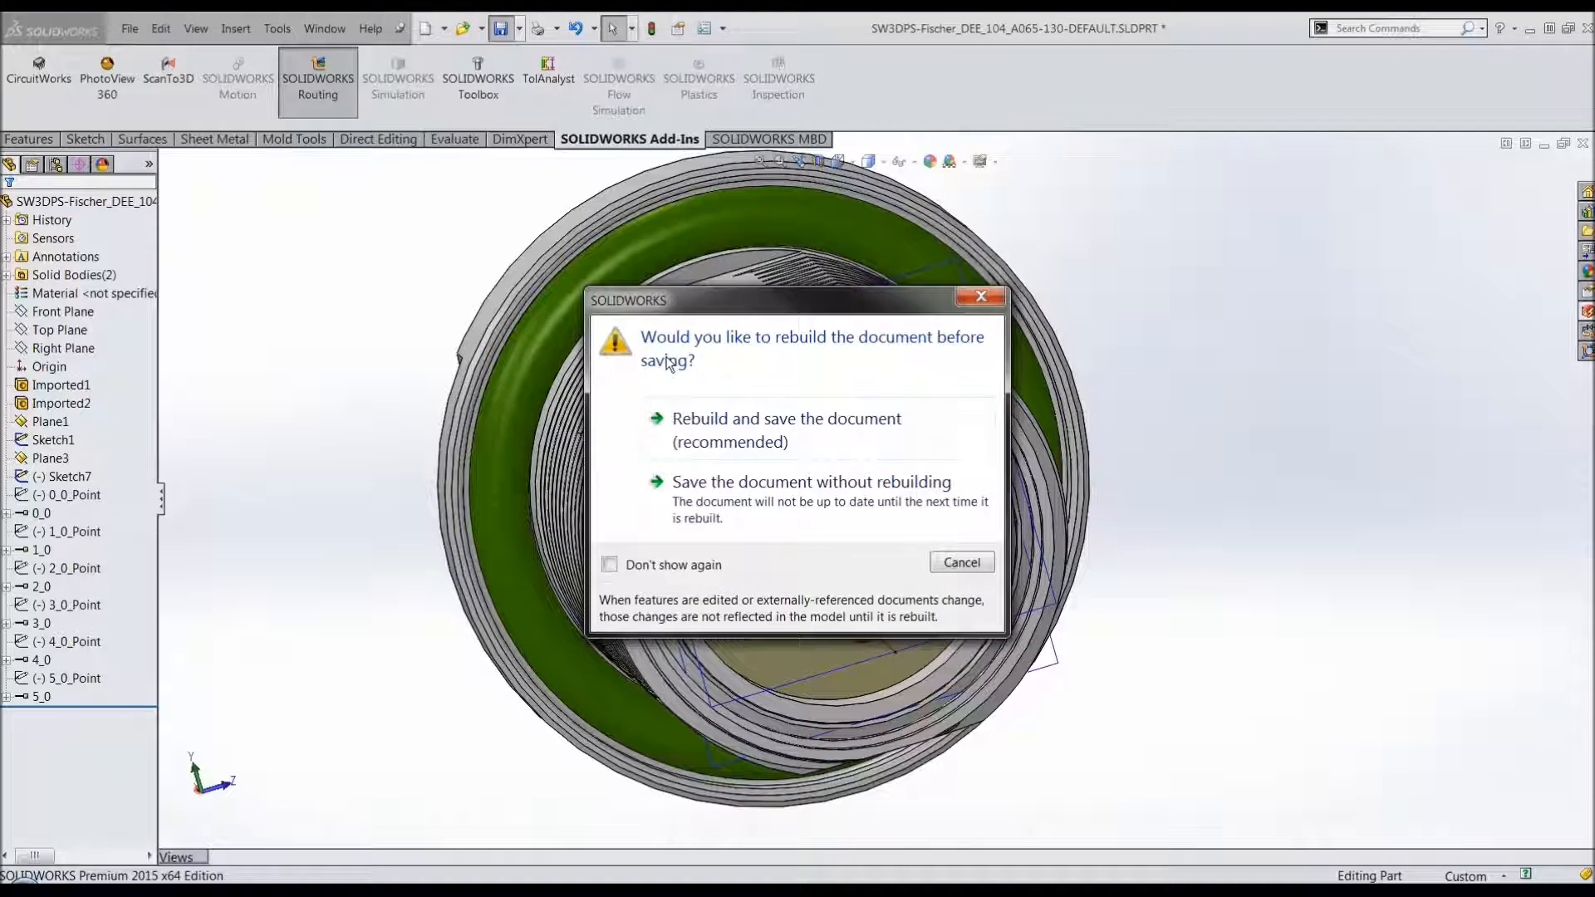
left_click(696, 428)
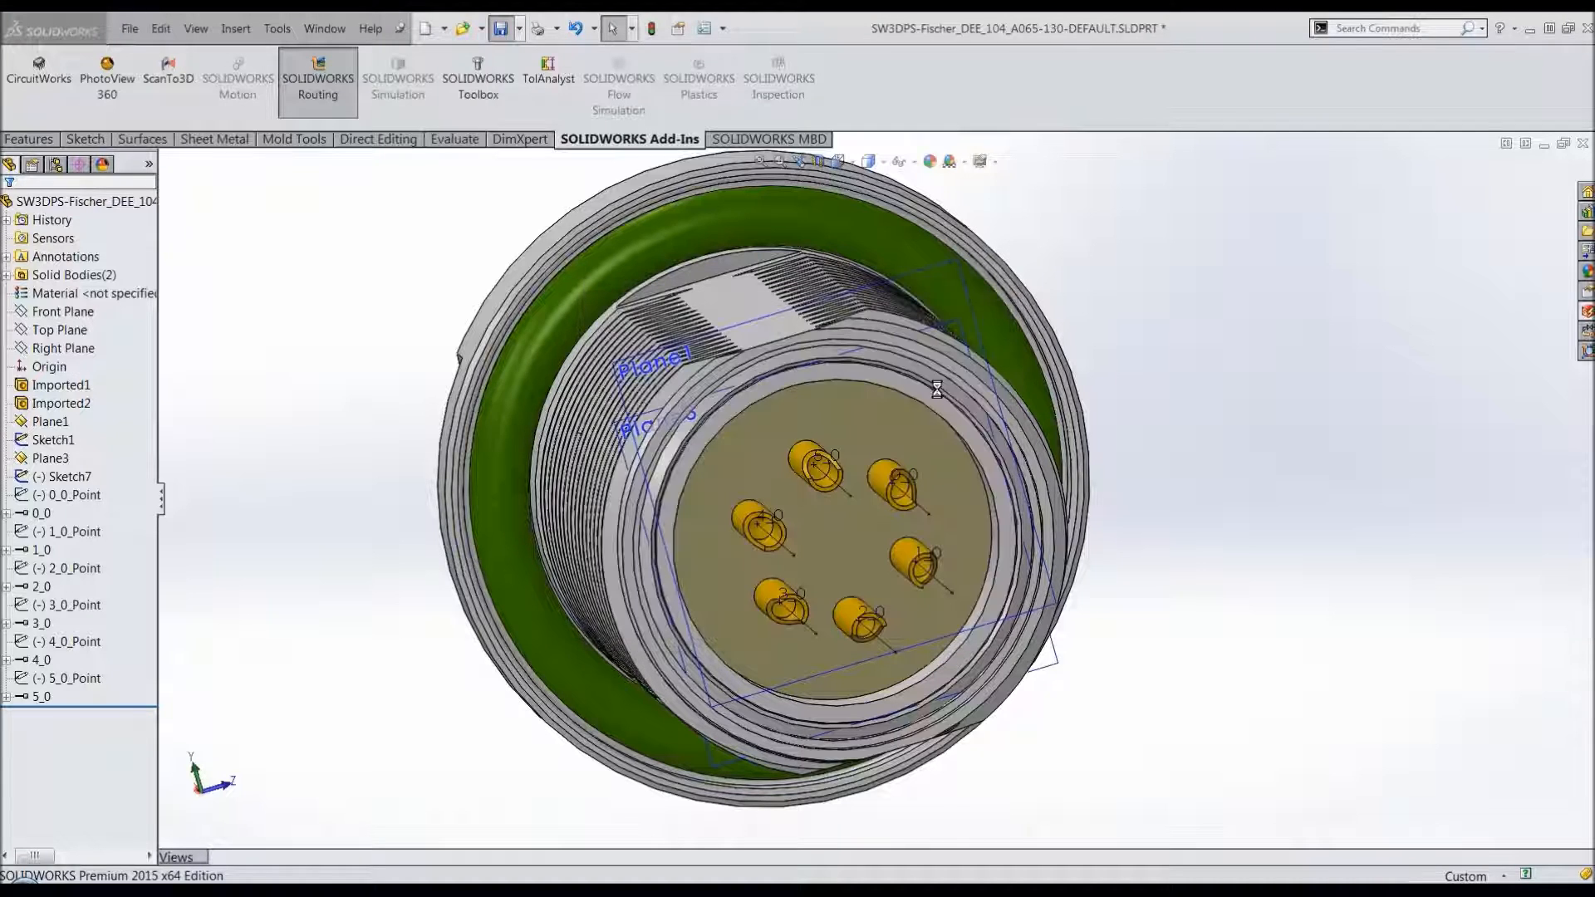
left_click(1583, 143)
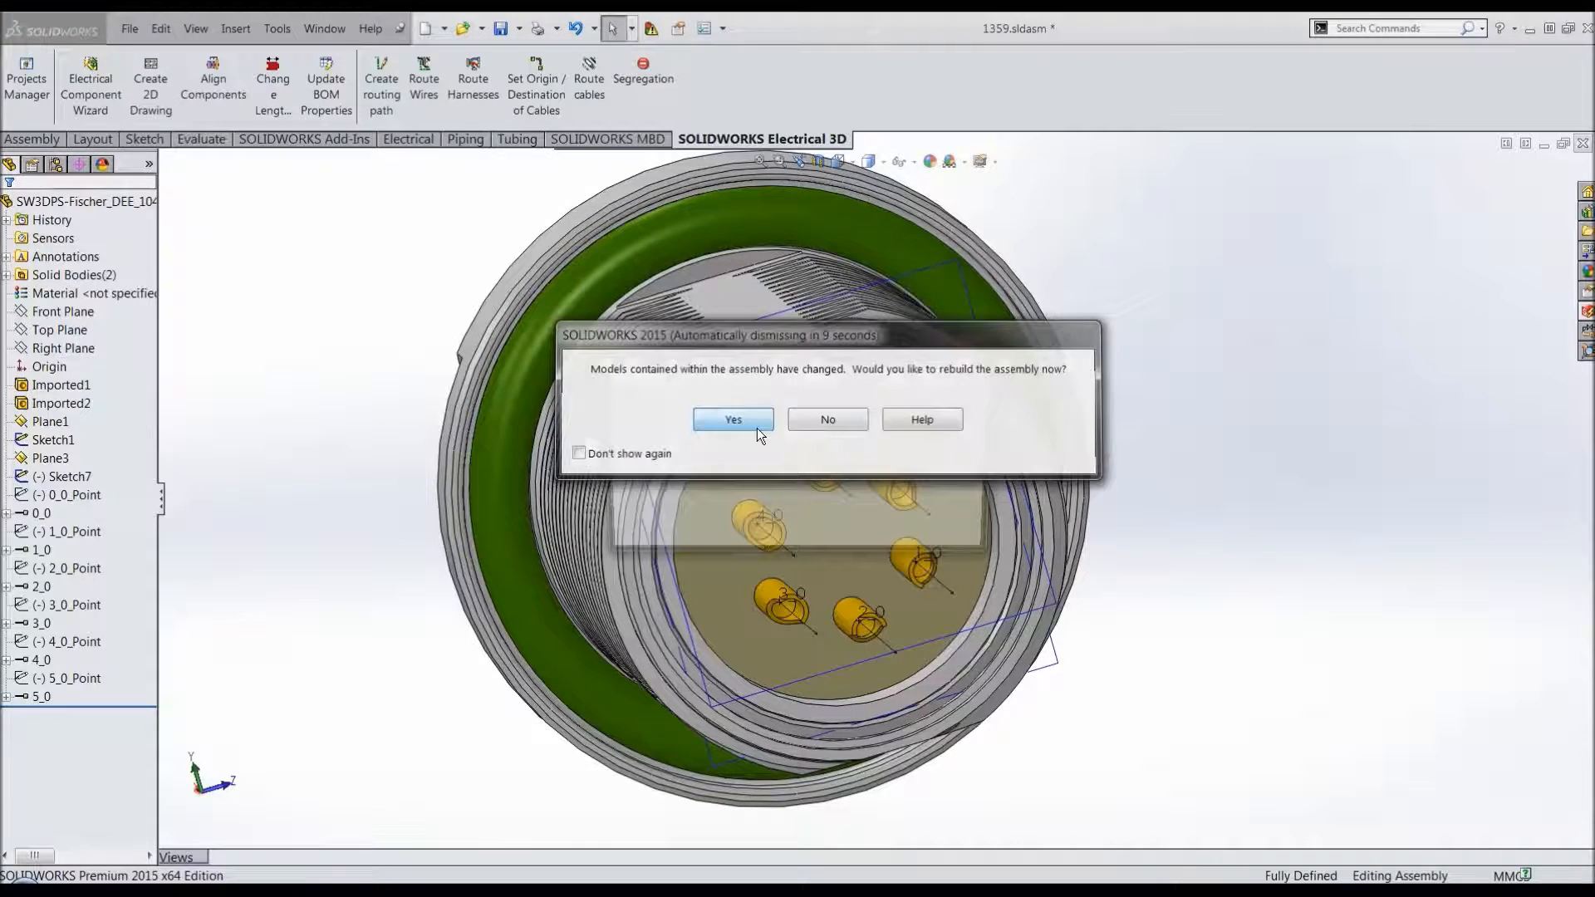
left_click(756, 425)
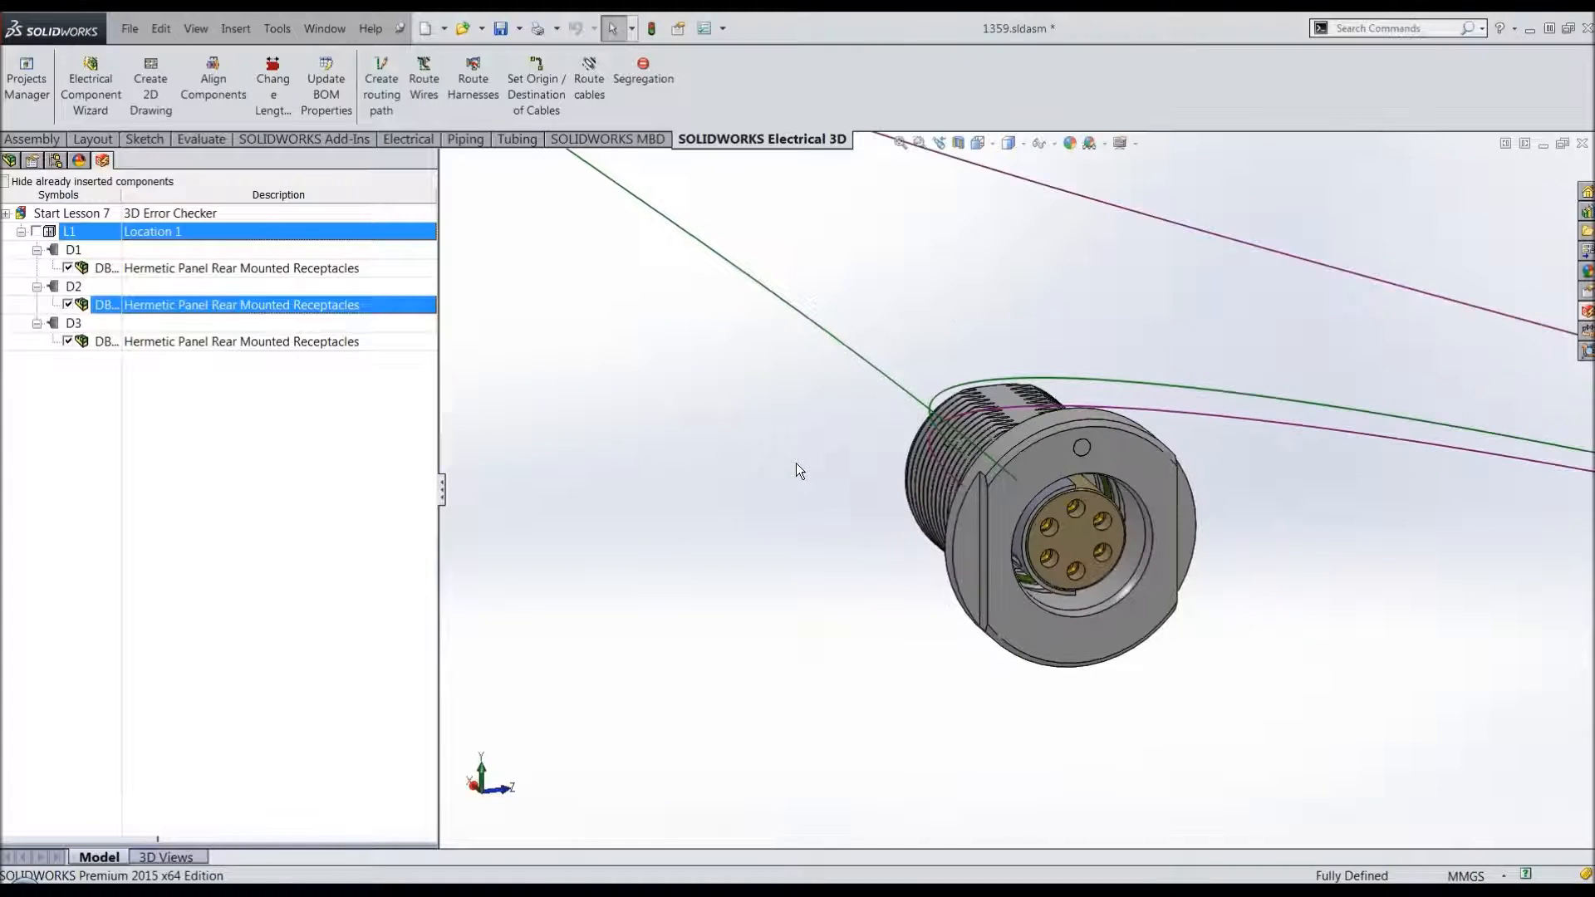
Step: Reroute the wires of all components as a 3DSketch route with splines, replacing the existing route
left_click(425, 86)
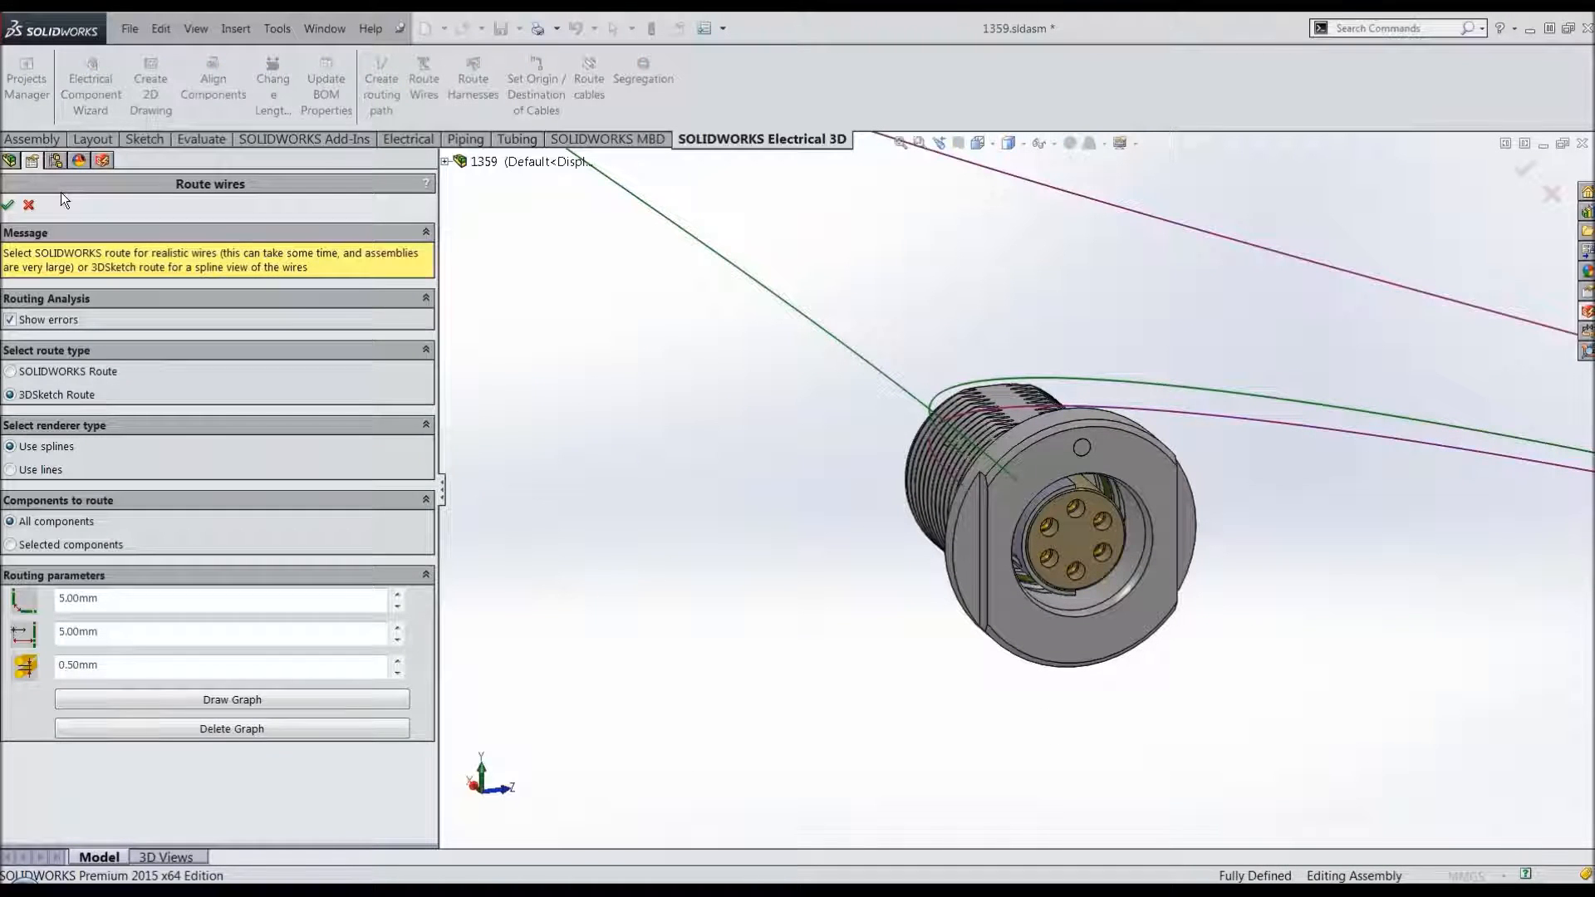
left_click(10, 206)
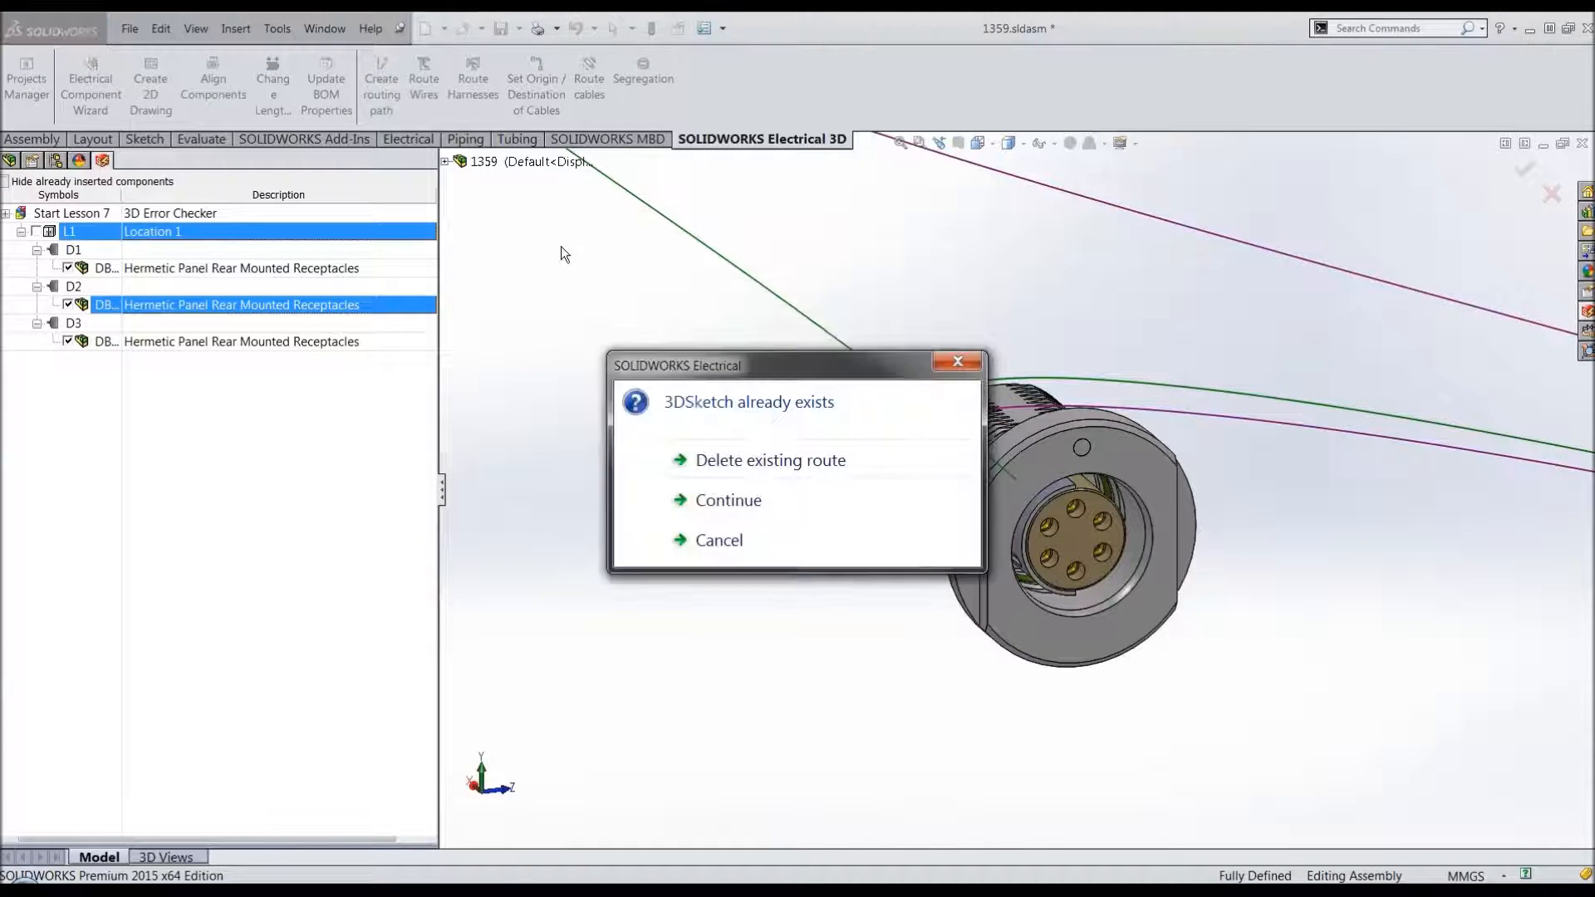
left_click(731, 457)
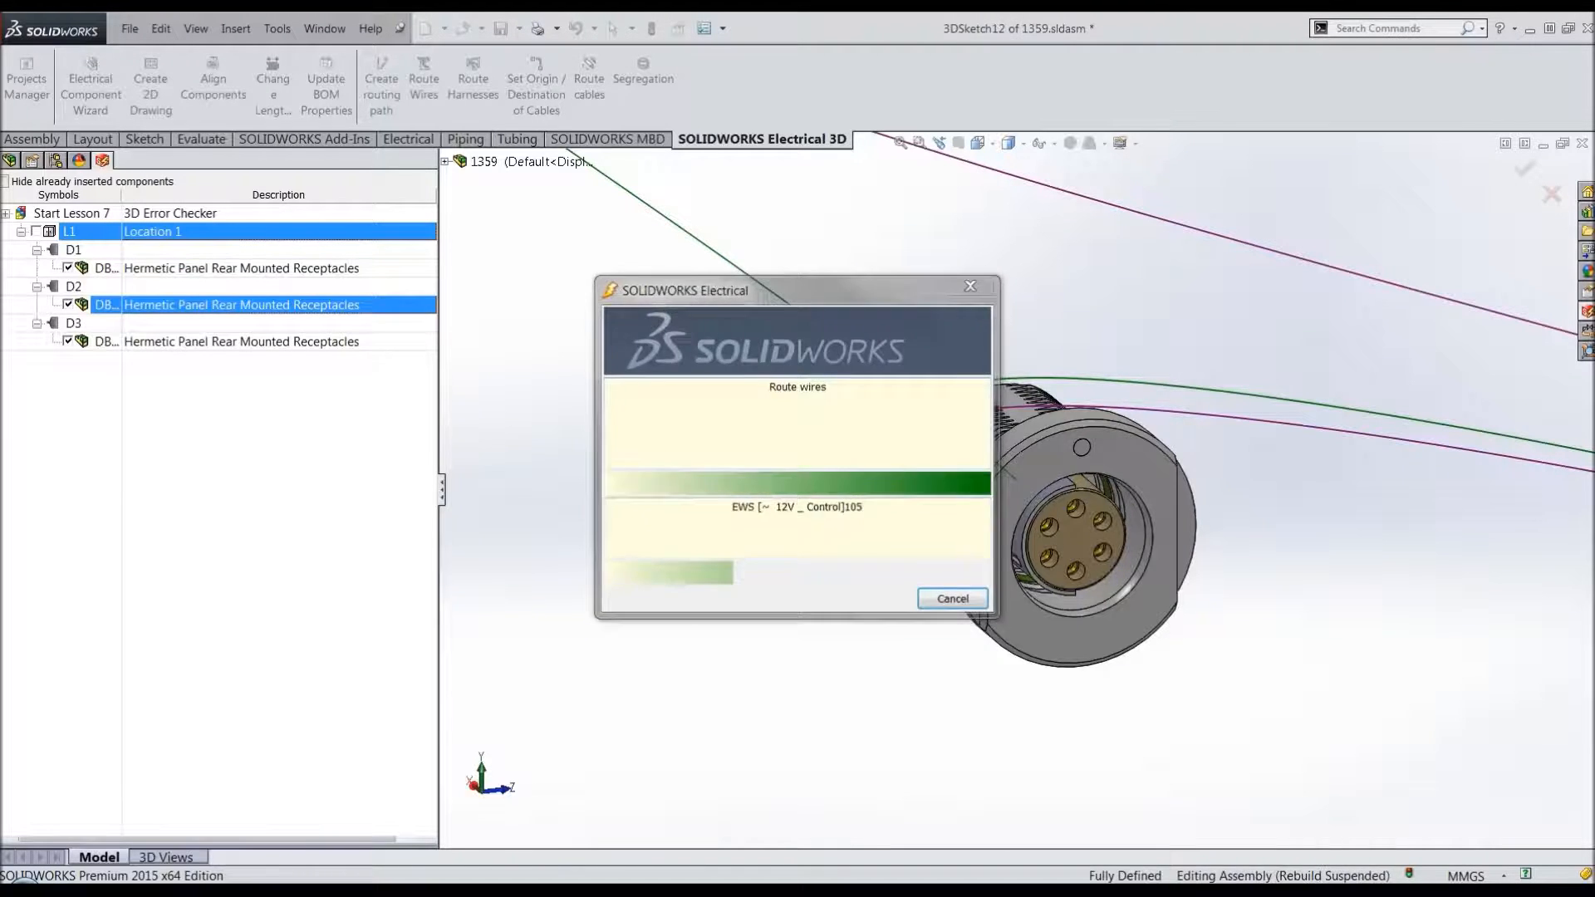
Step: Expand the "Missing connection point" errors in the routing analysis, preview the 4_0 error on D2, and close the report
left_click_drag(697, 297, 351, 421)
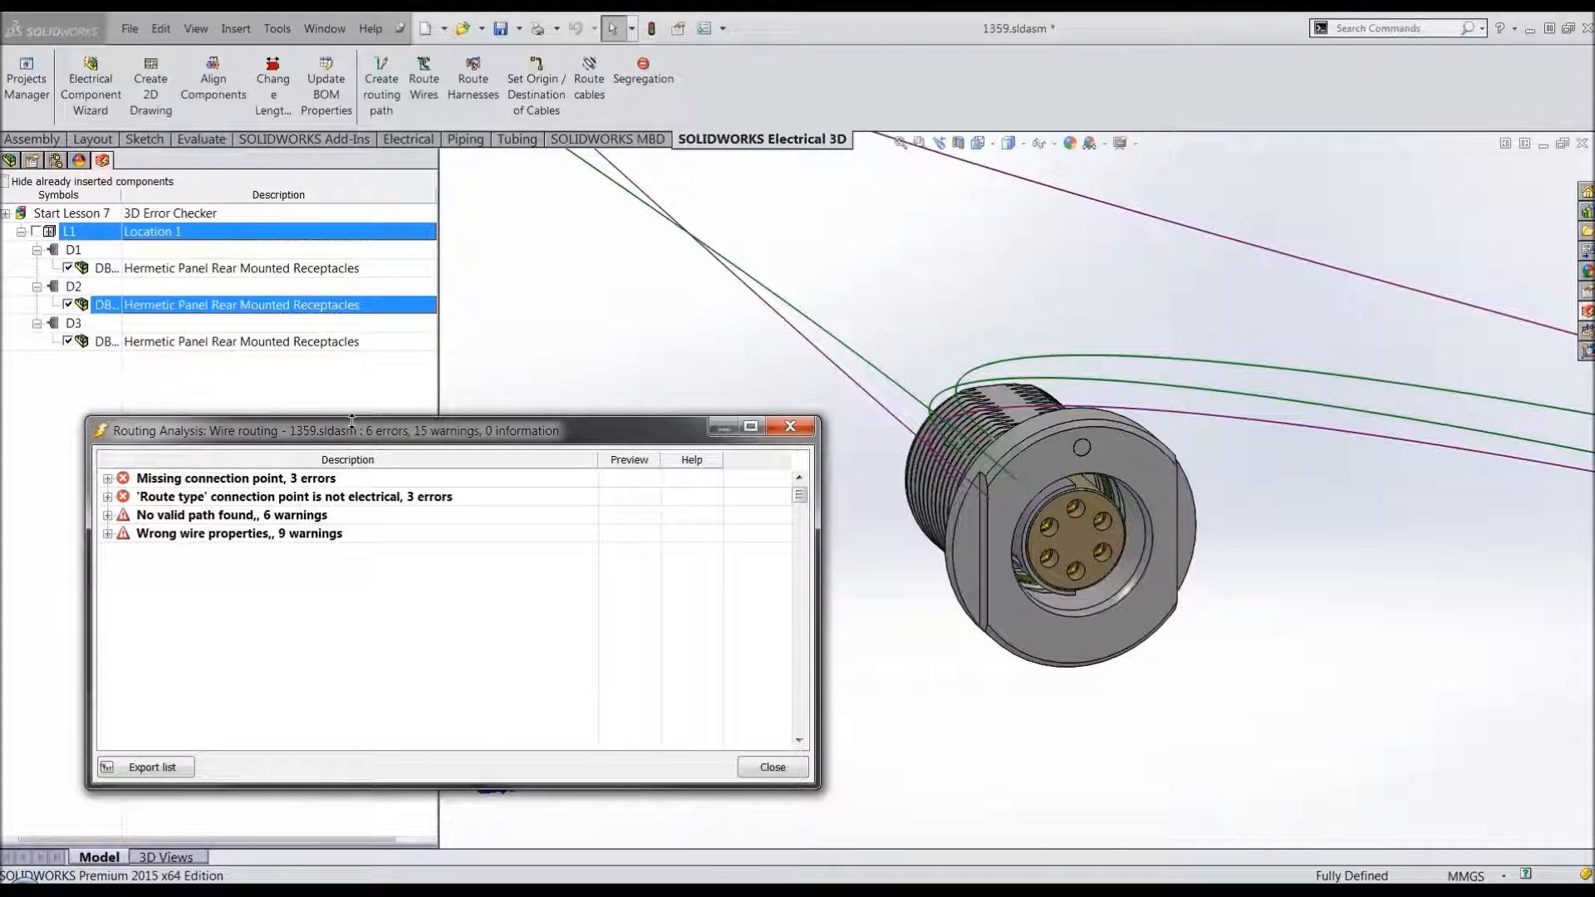
left_click(166, 481)
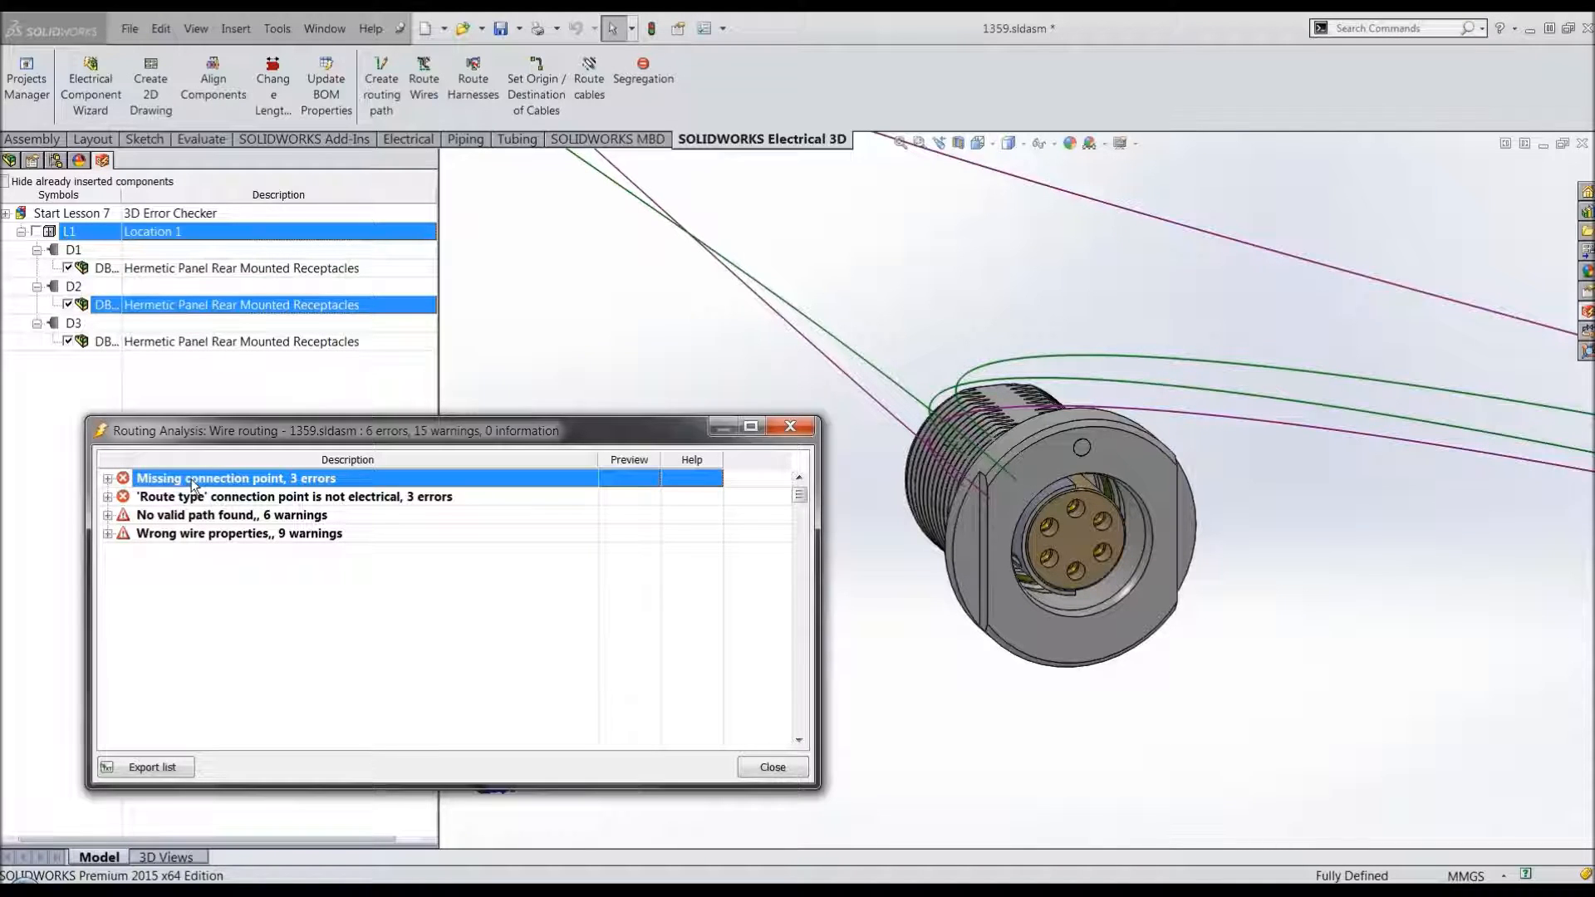
double_click(122, 480)
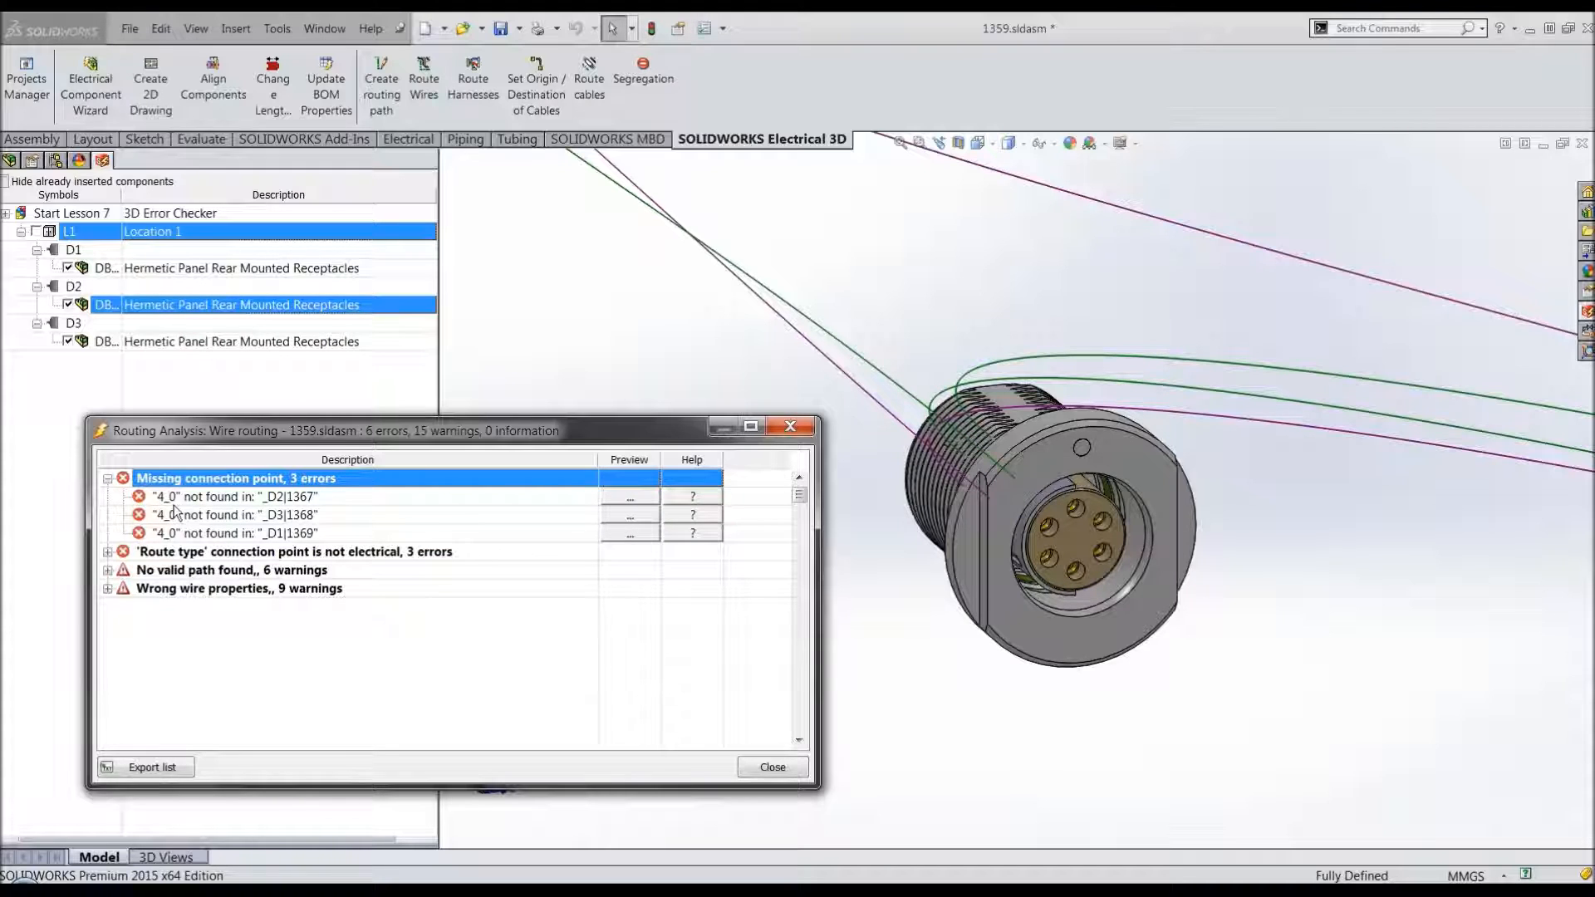
left_click(638, 499)
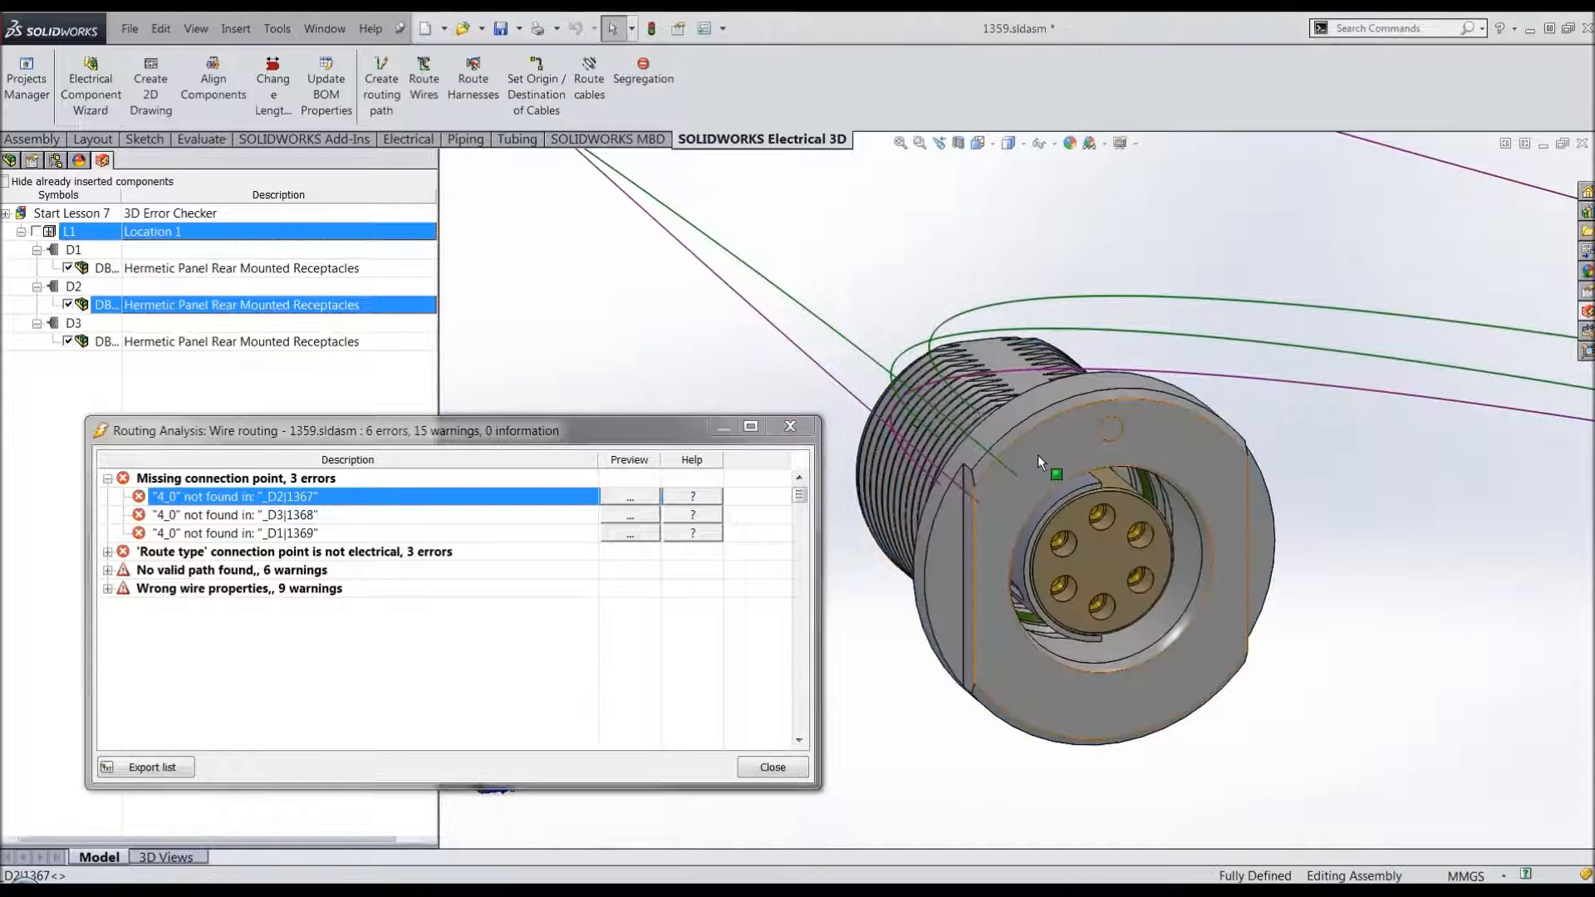
right_click(1038, 455)
left_click(799, 433)
left_click(799, 433)
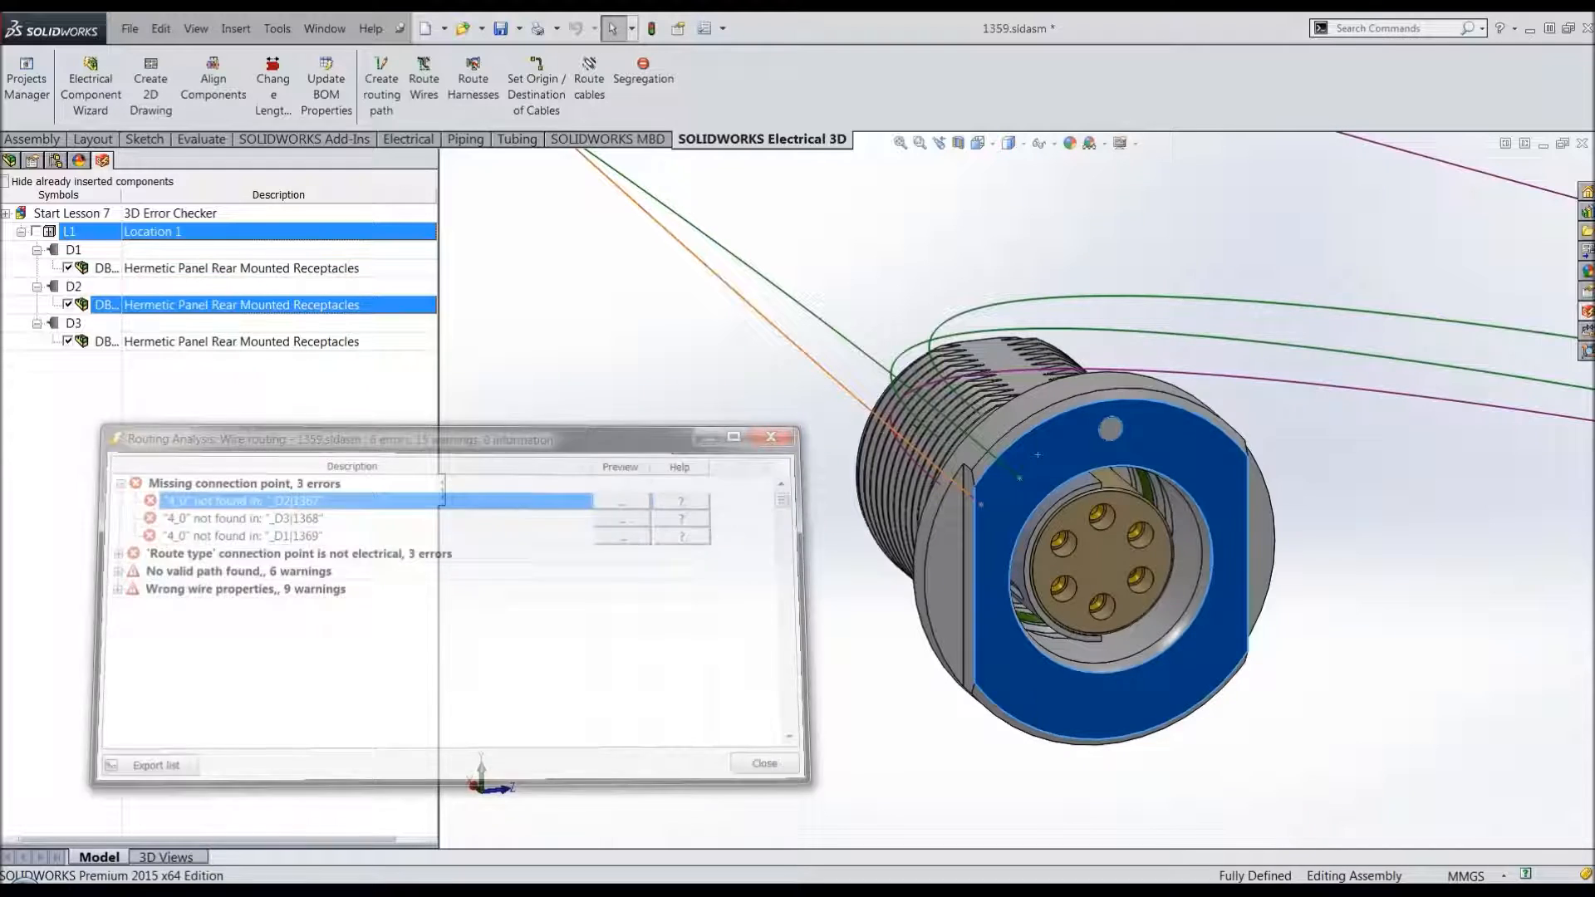
Step: Open the D2 connector's part file again and locate connection point 4_0 on its rear pin and in the feature tree
right_click(1074, 436)
left_click(1085, 165)
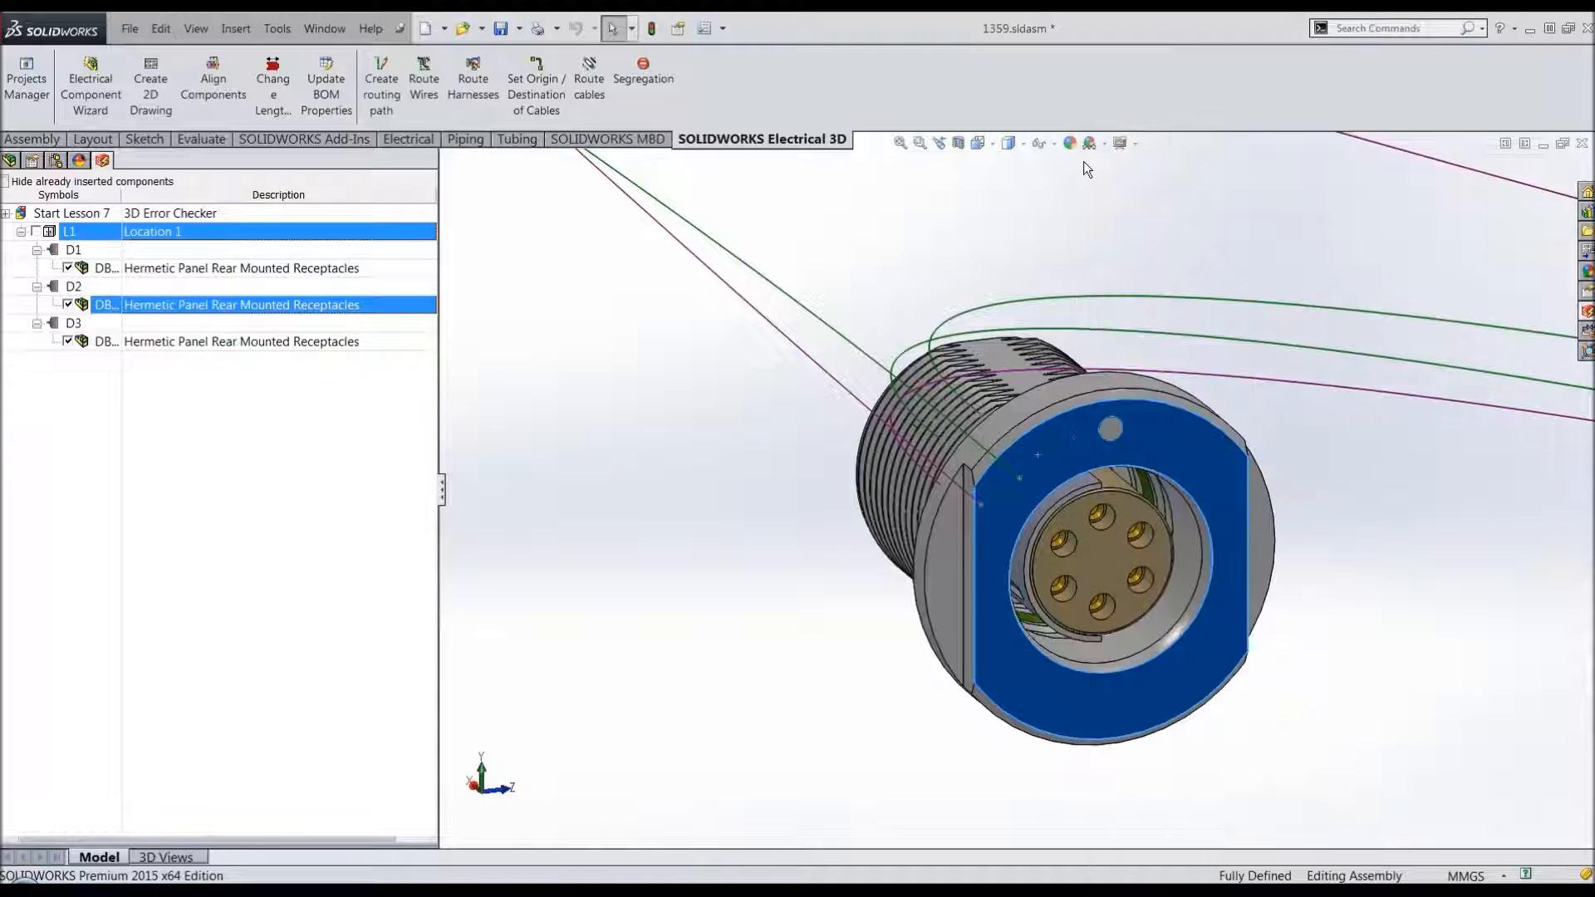
left_click(798, 480)
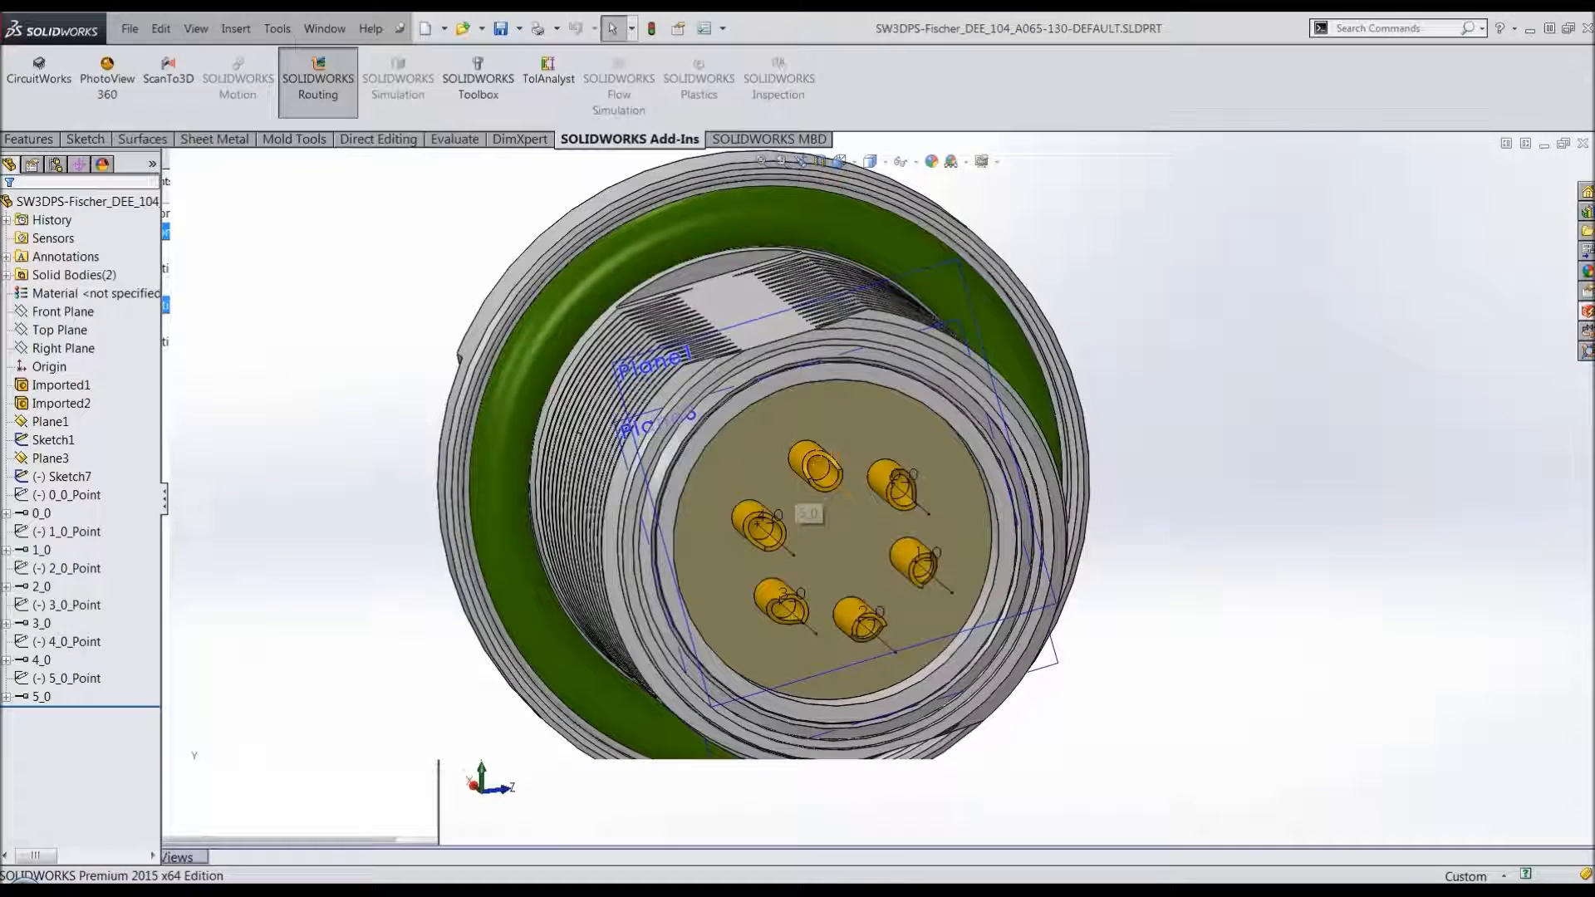
left_click(773, 532)
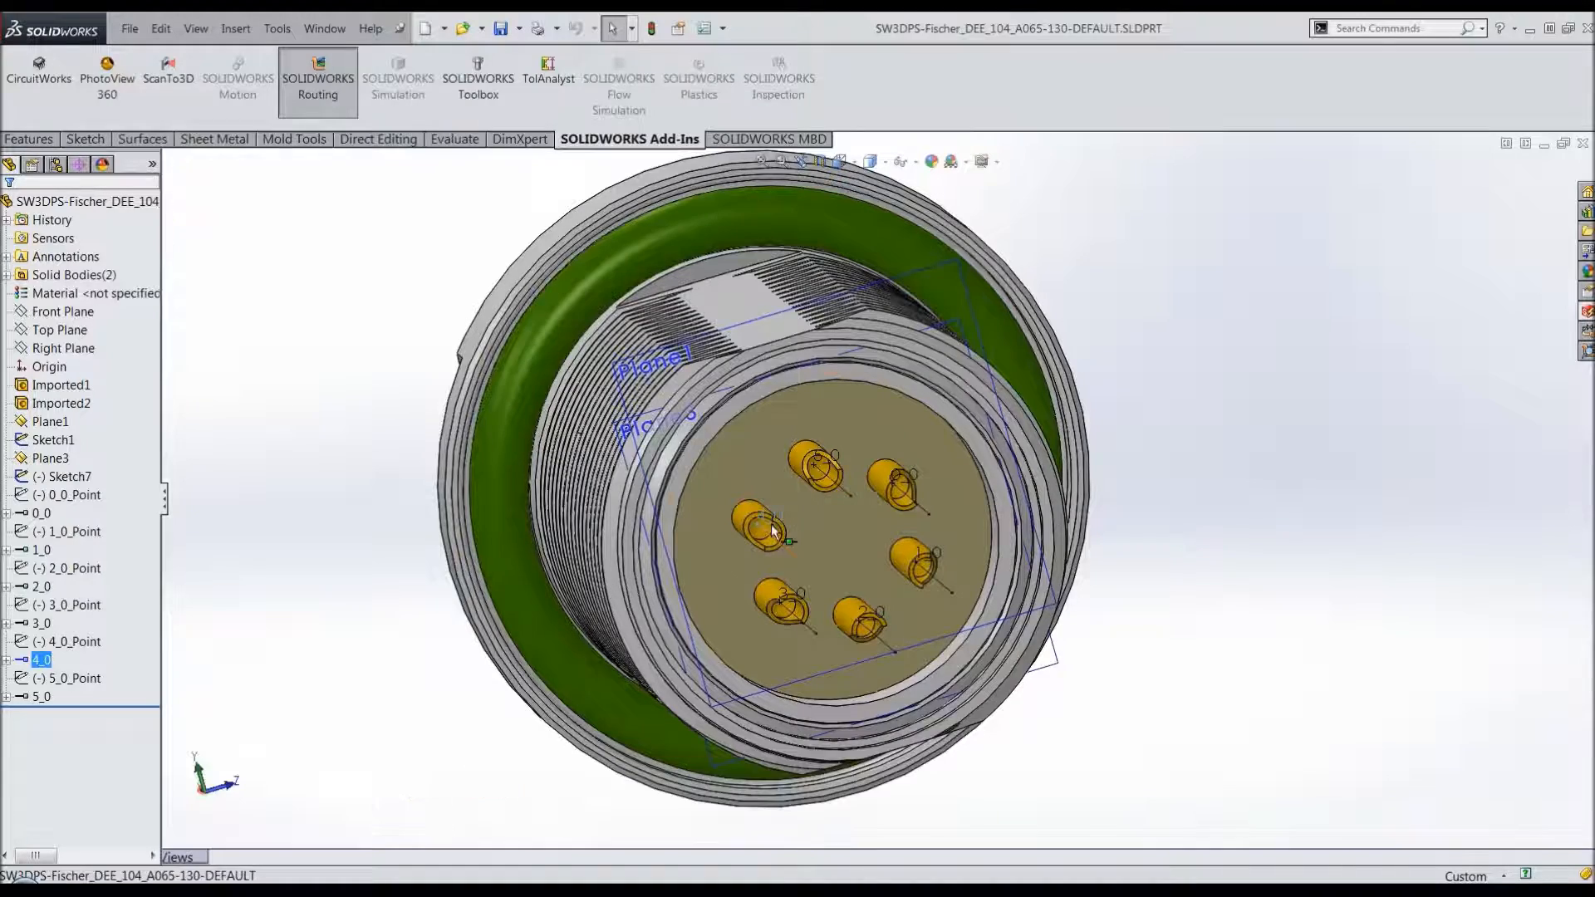
scroll(773, 532, "down", 5)
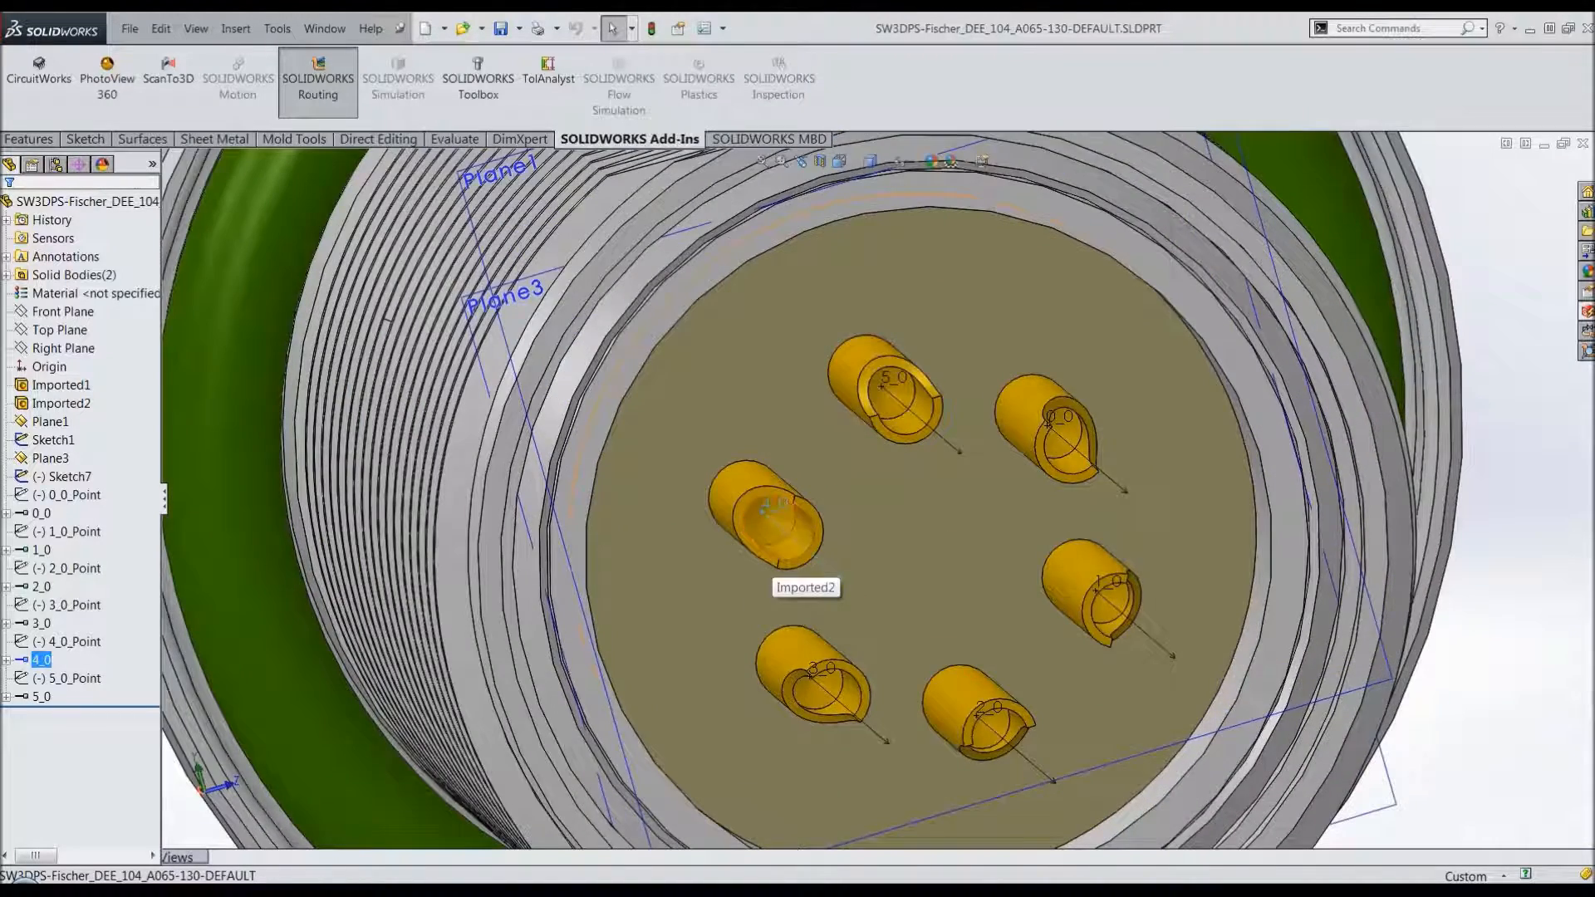
scroll(831, 577, "up", 3)
left_click(41, 588, "ctrl")
left_click_drag(44, 602, 40, 684)
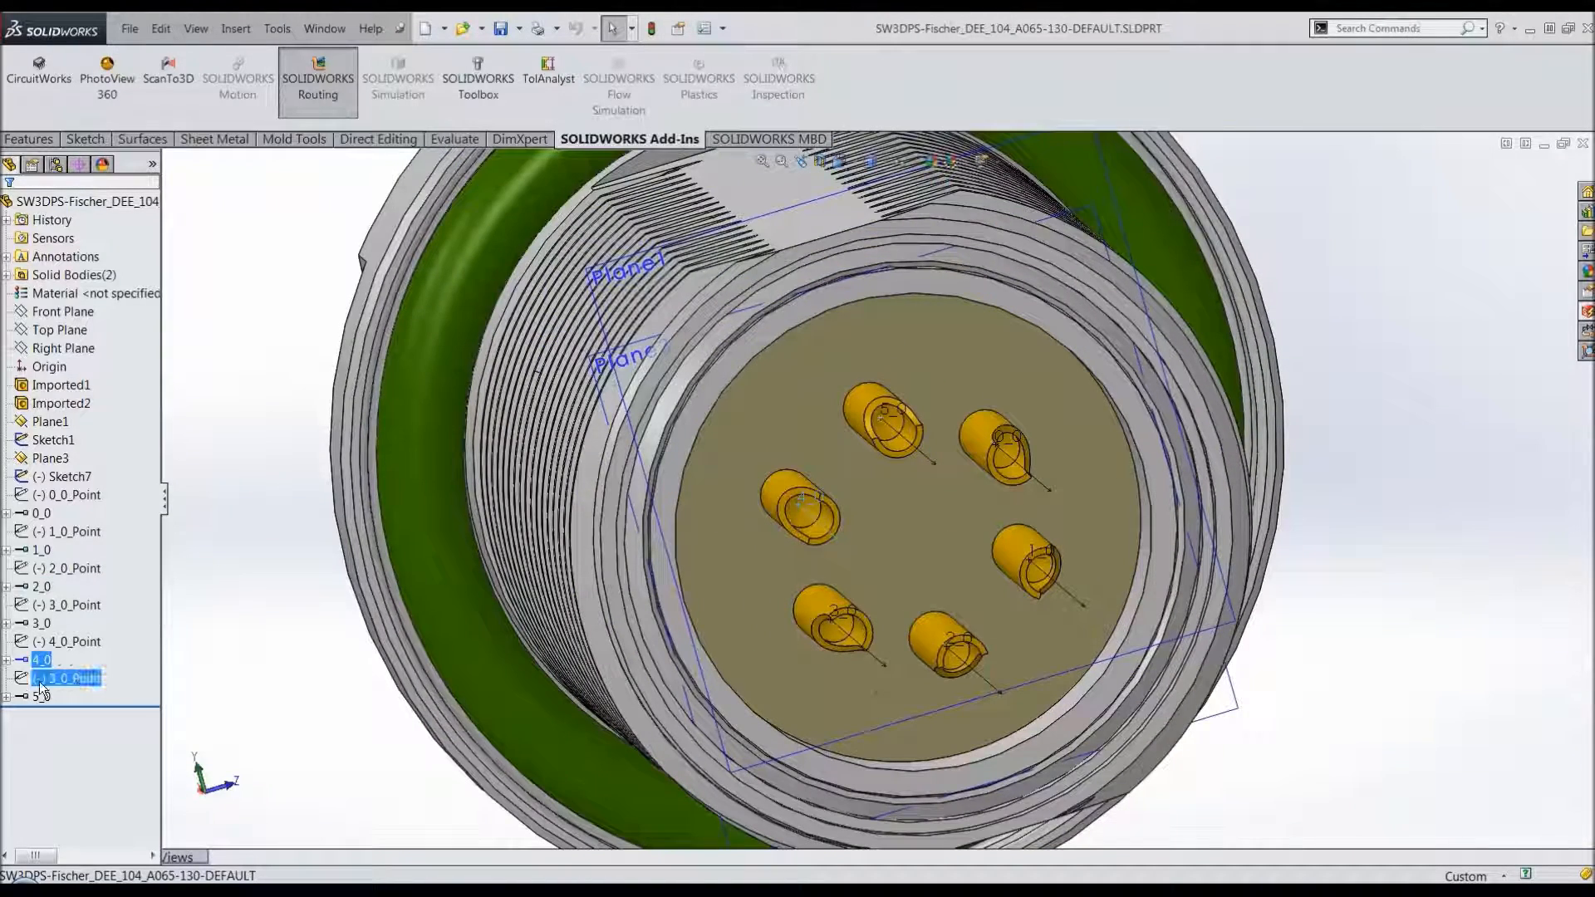
Step: Edit connection point 4_0, changing its route type to Electrical with the Cable/Wire sub type
right_click(38, 659)
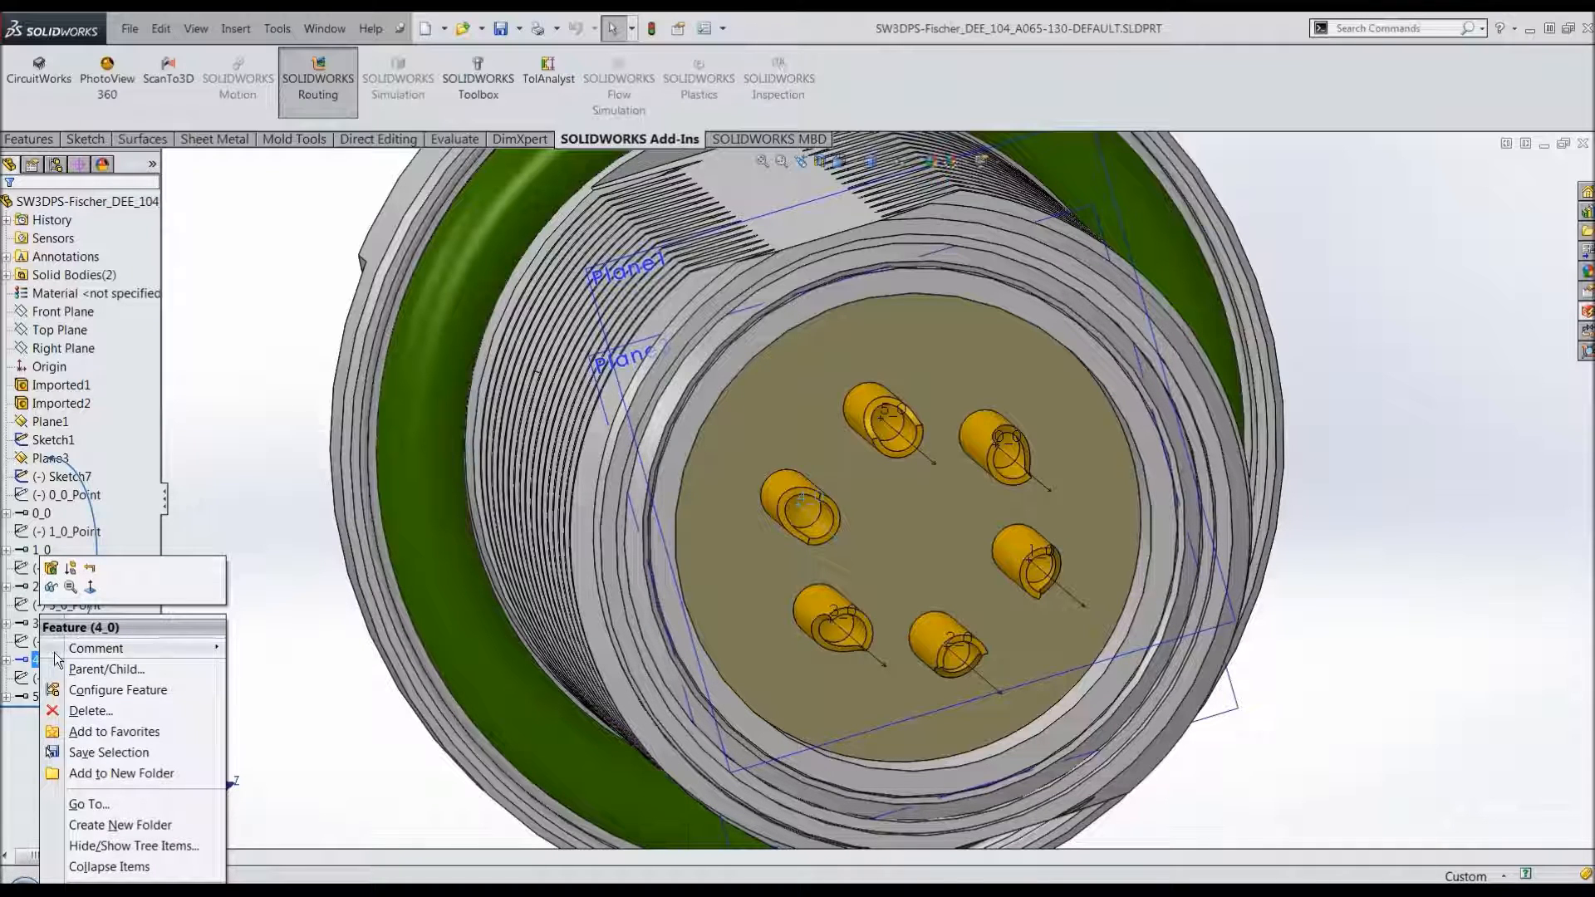
left_click(51, 570)
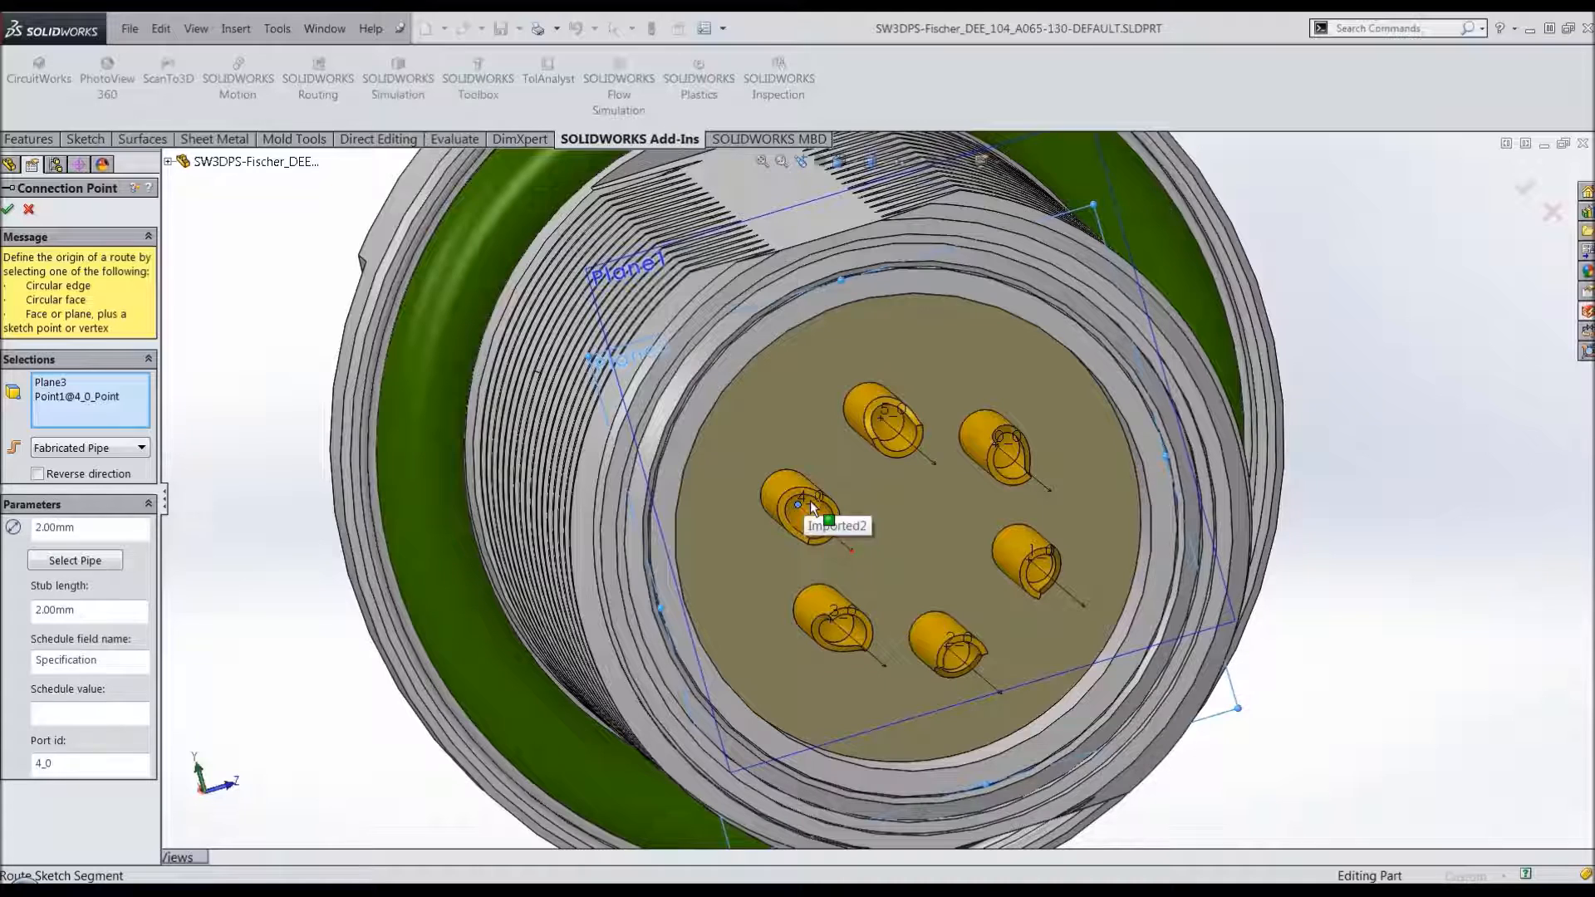
left_click(137, 450)
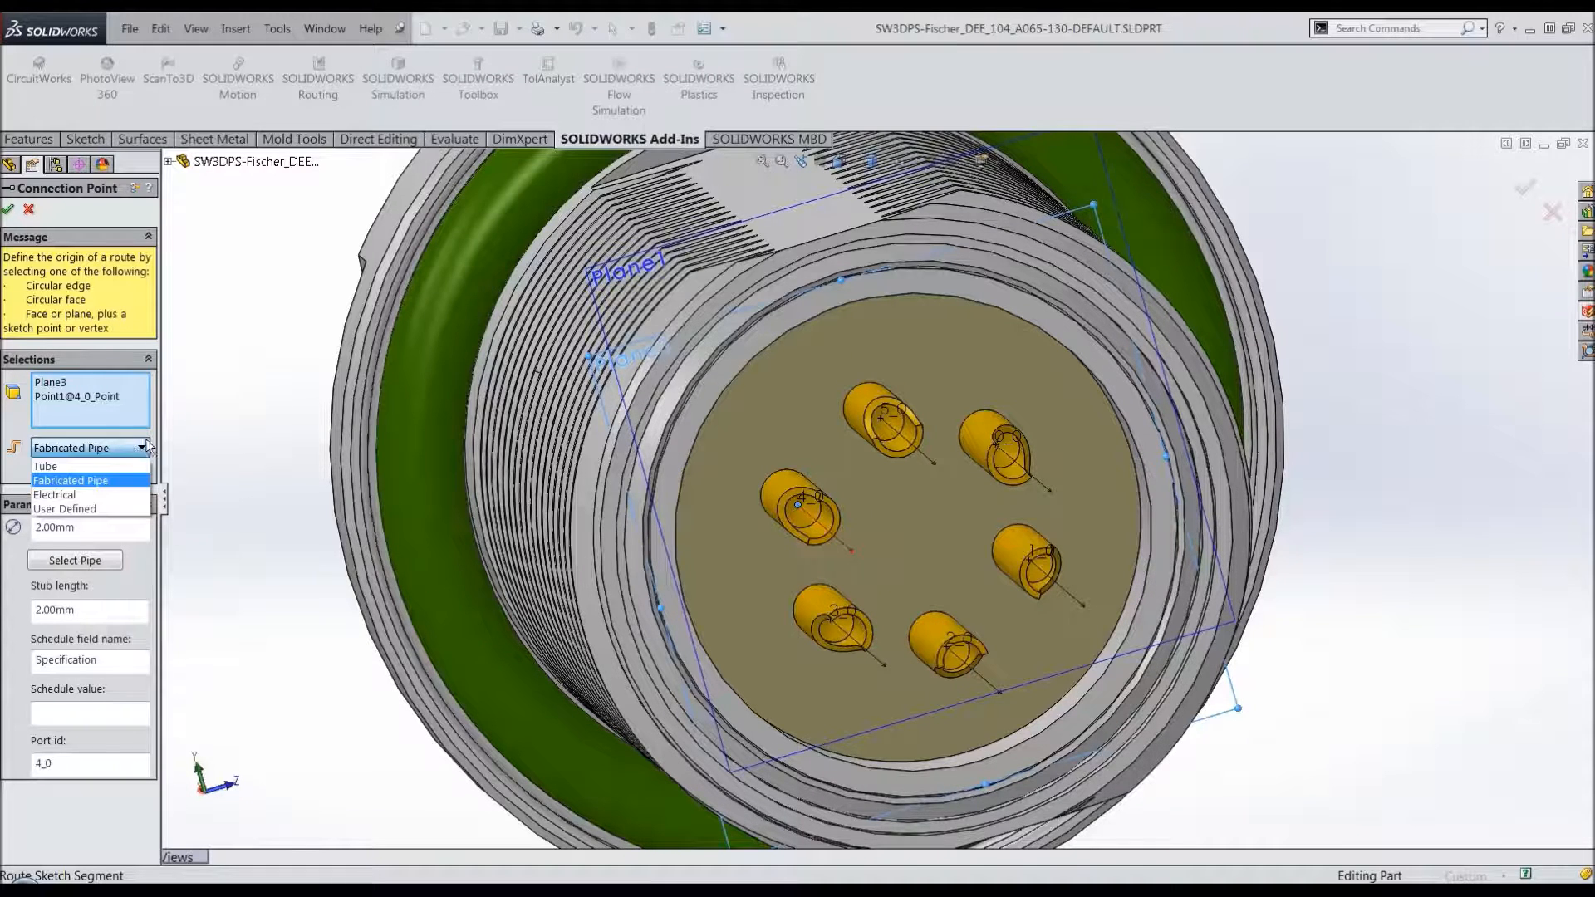
left_click(73, 495)
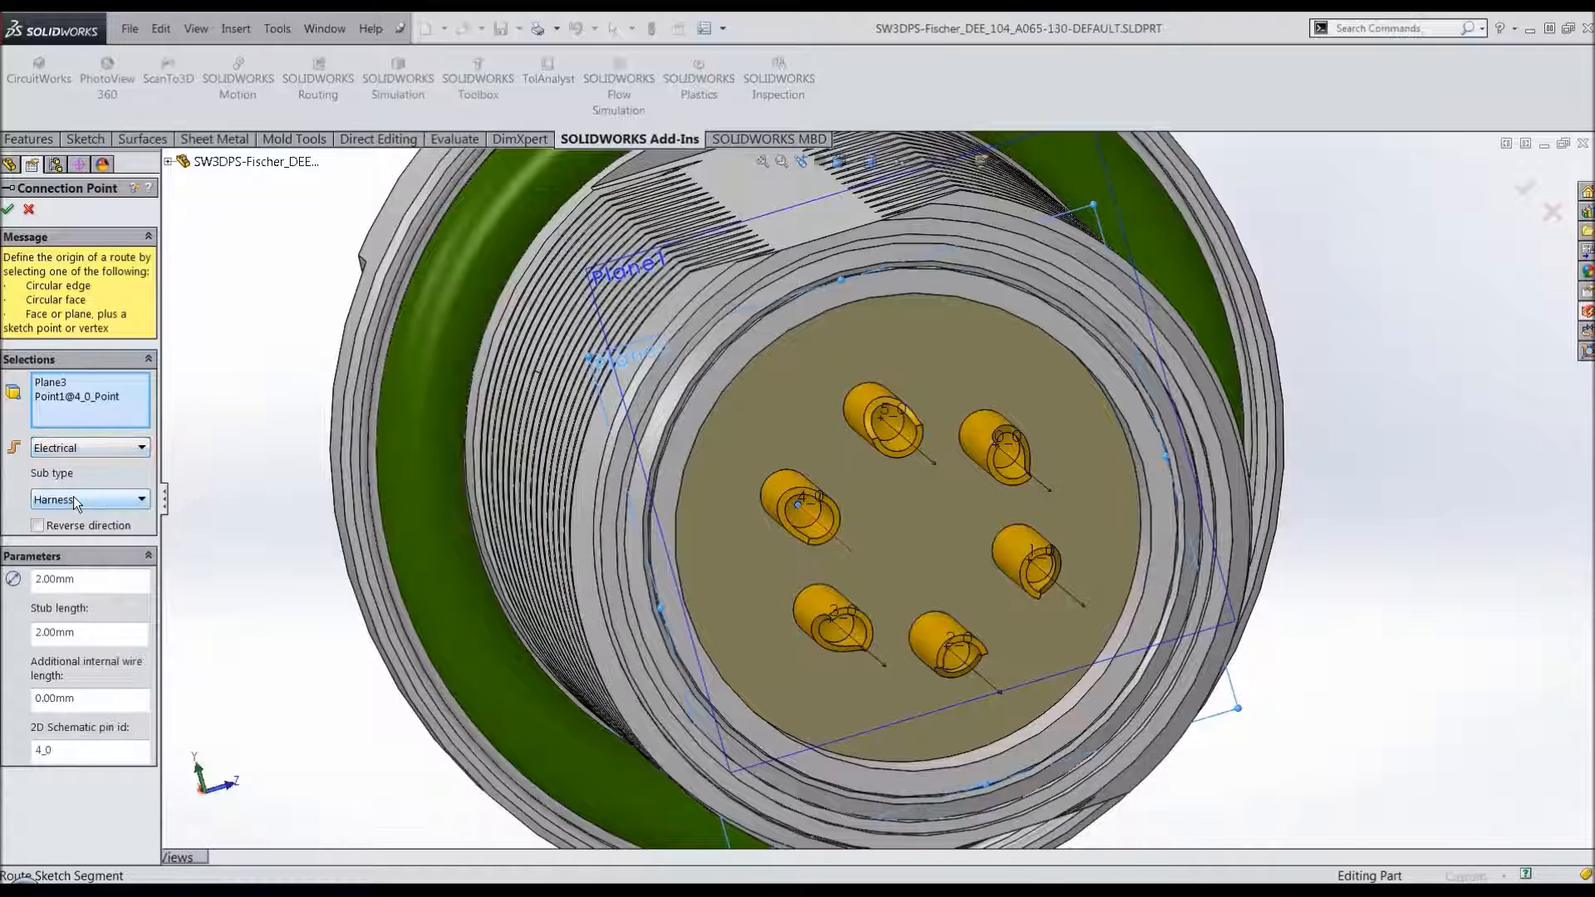
left_click(91, 499)
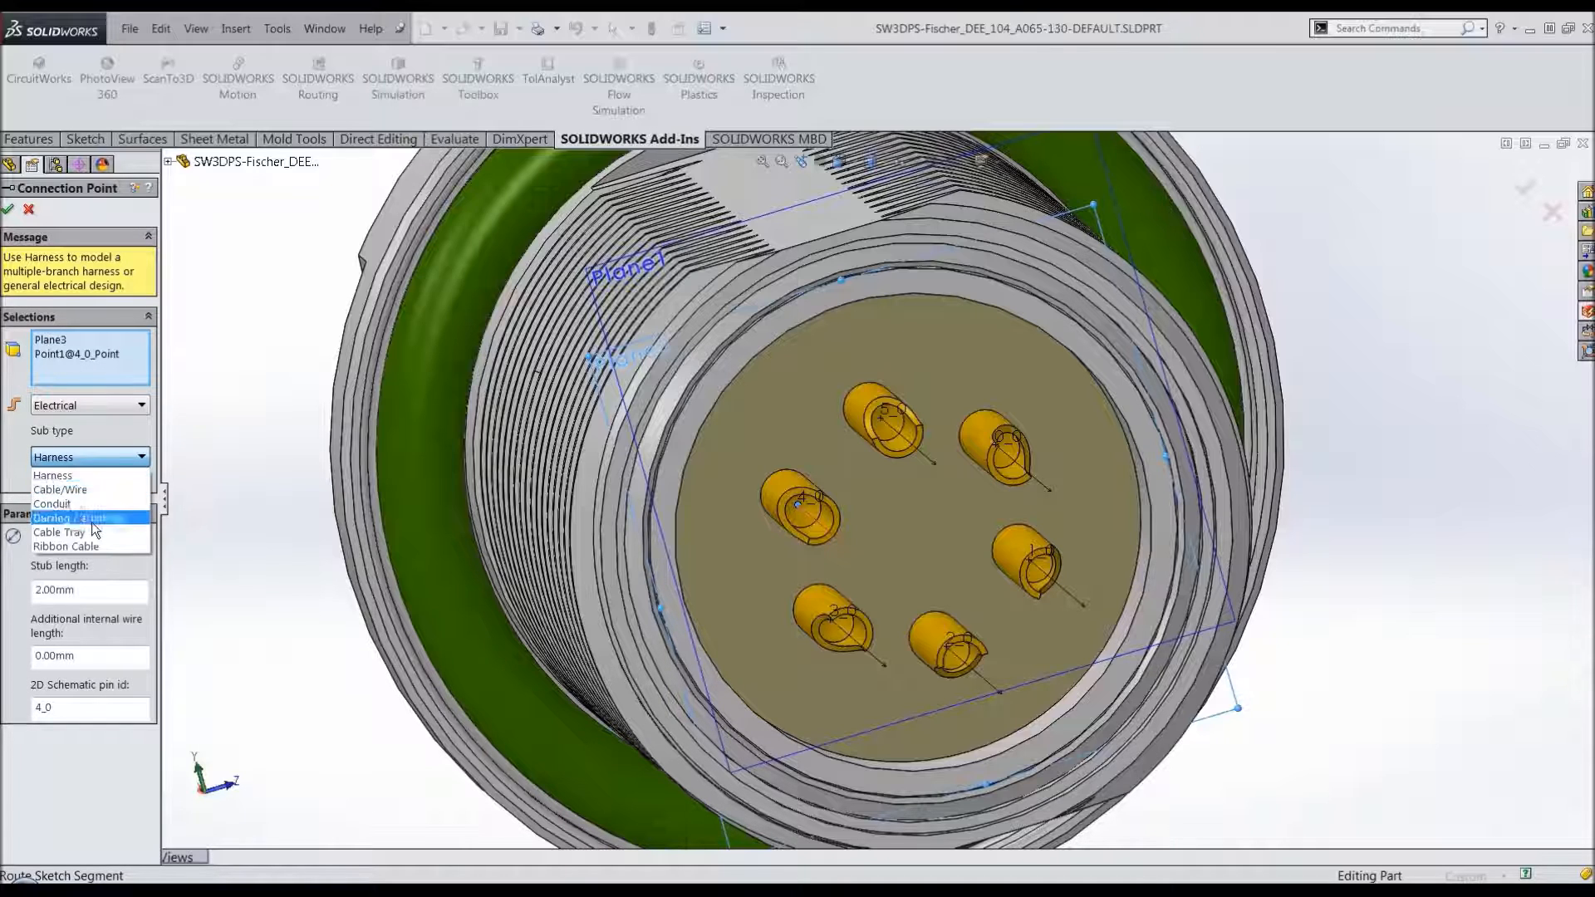
left_click(86, 491)
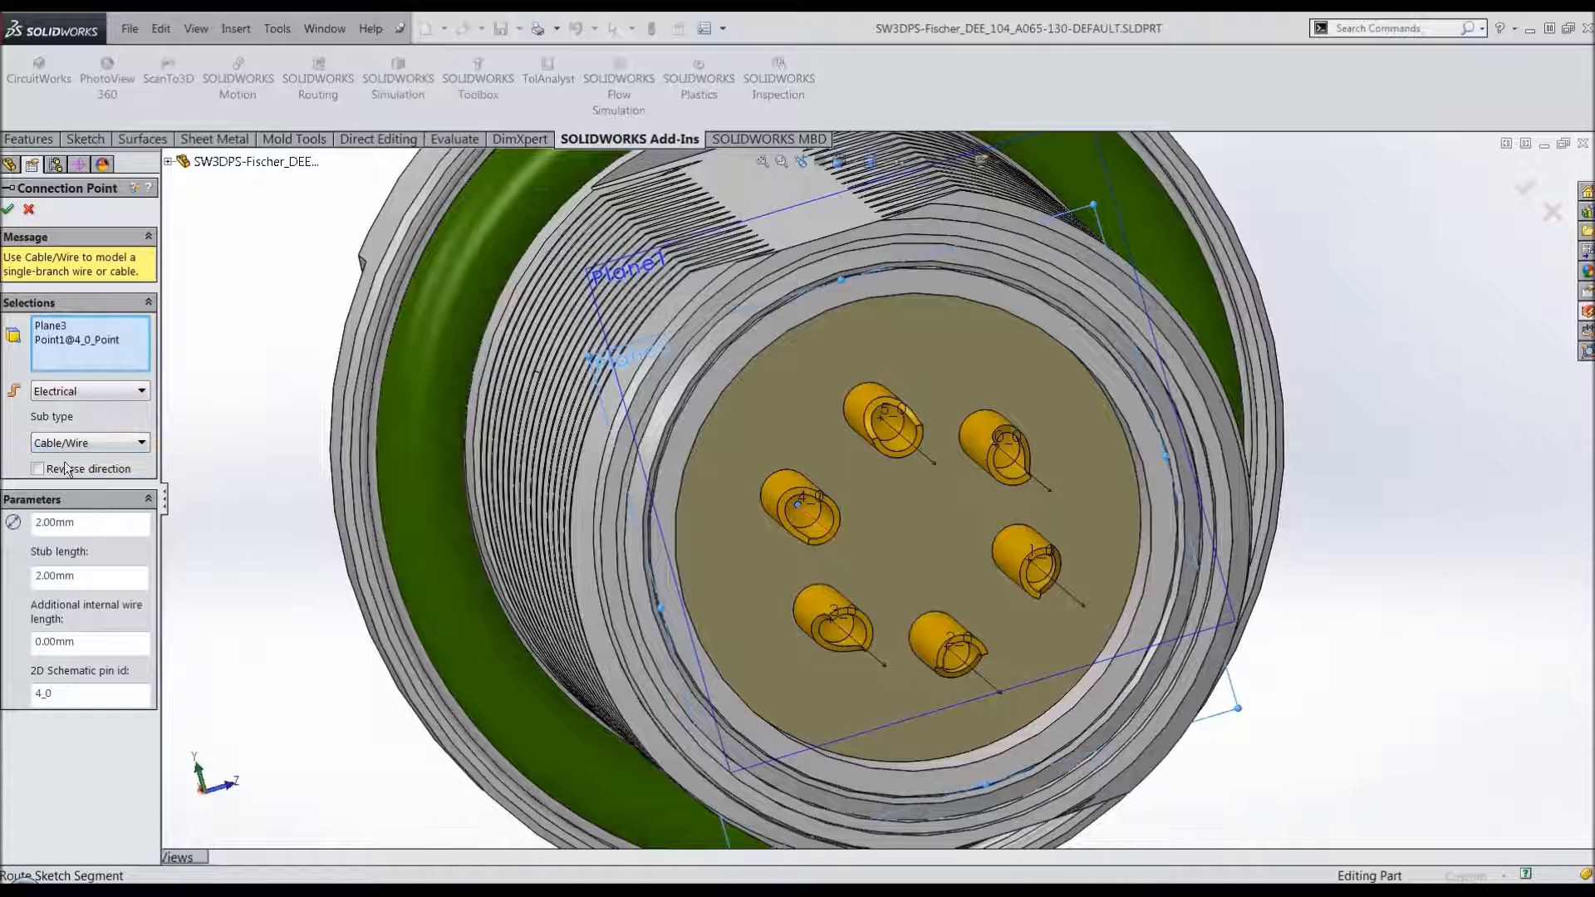
left_click(7, 209)
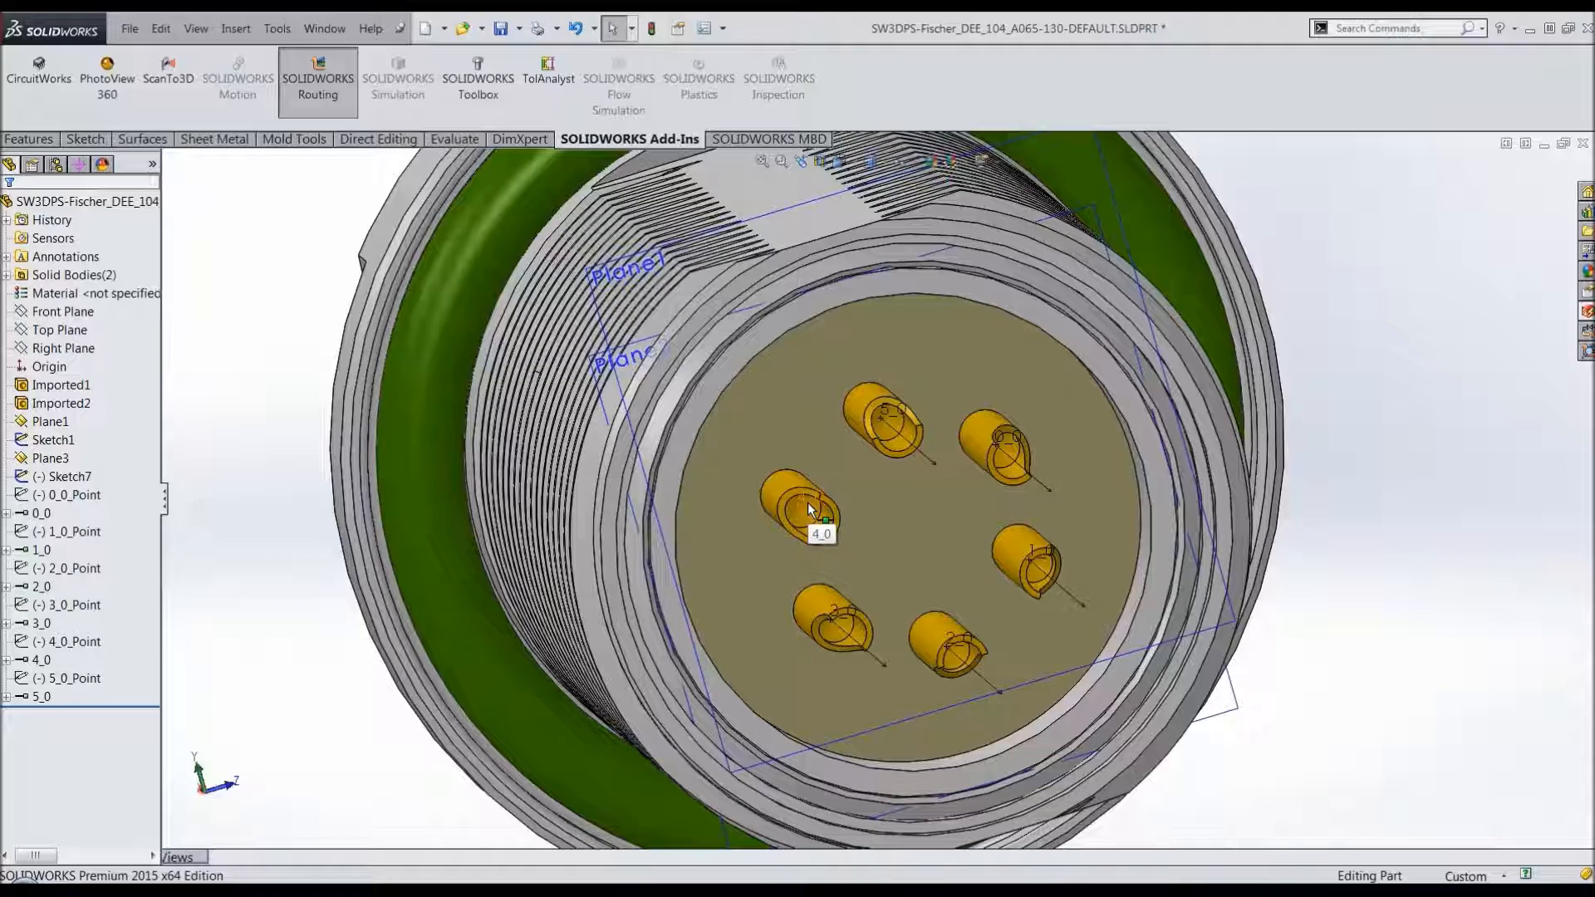
Step: Create a cable connection point at the Sketch1 point on Plane1 behind the connector pins, using the Electrical Component Wizard
key("ctrl+7")
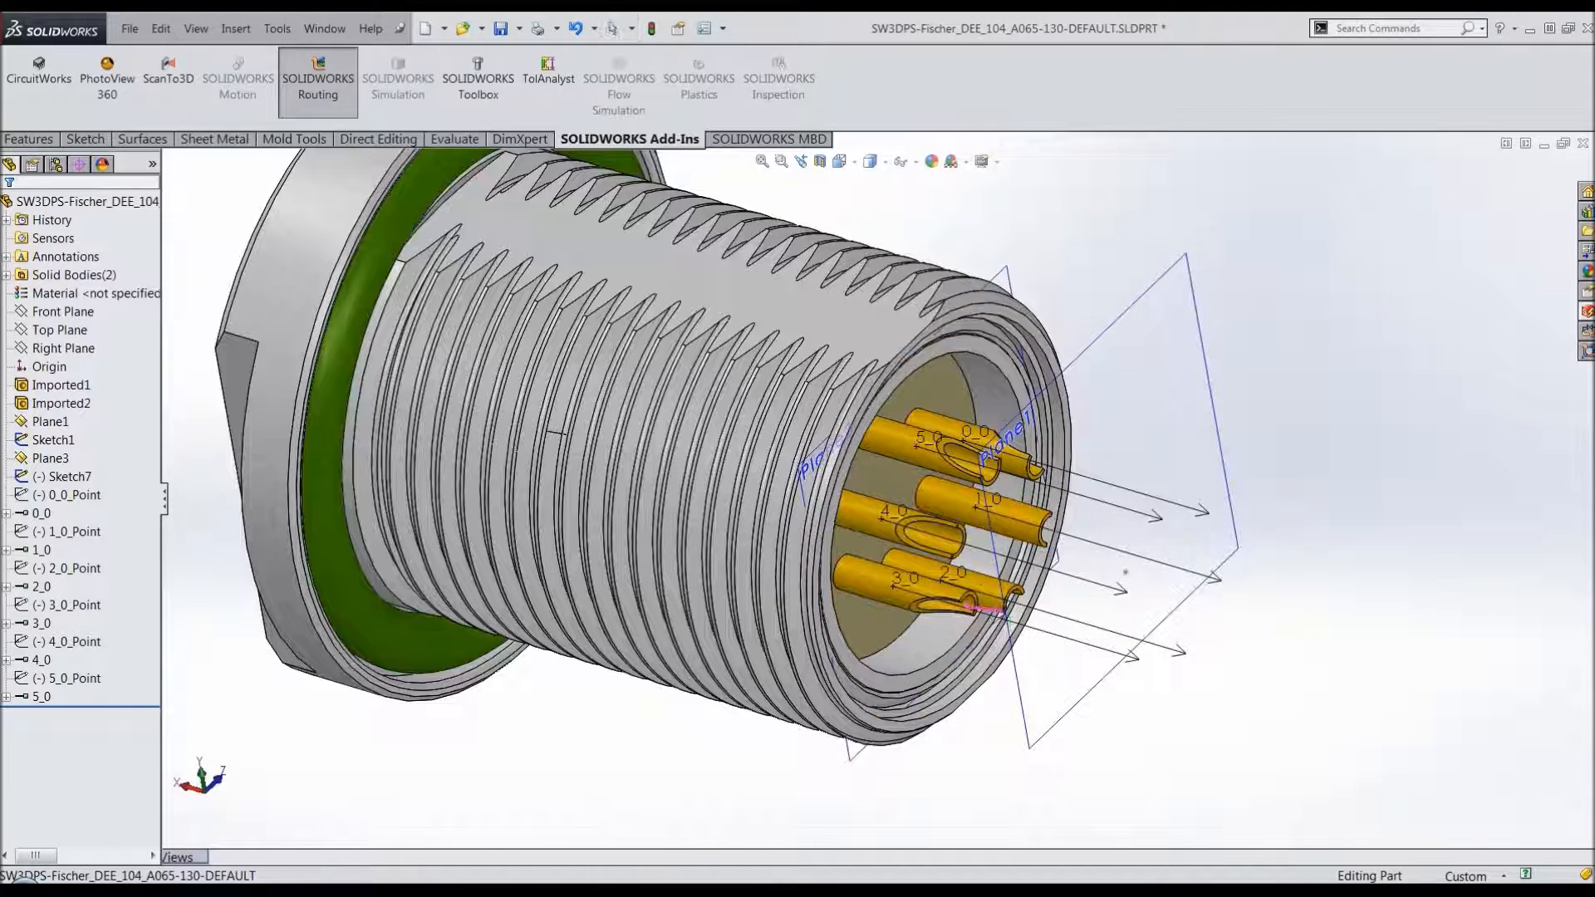
middle_click_drag(971, 621, 968, 573)
scroll(967, 573, "up", 3)
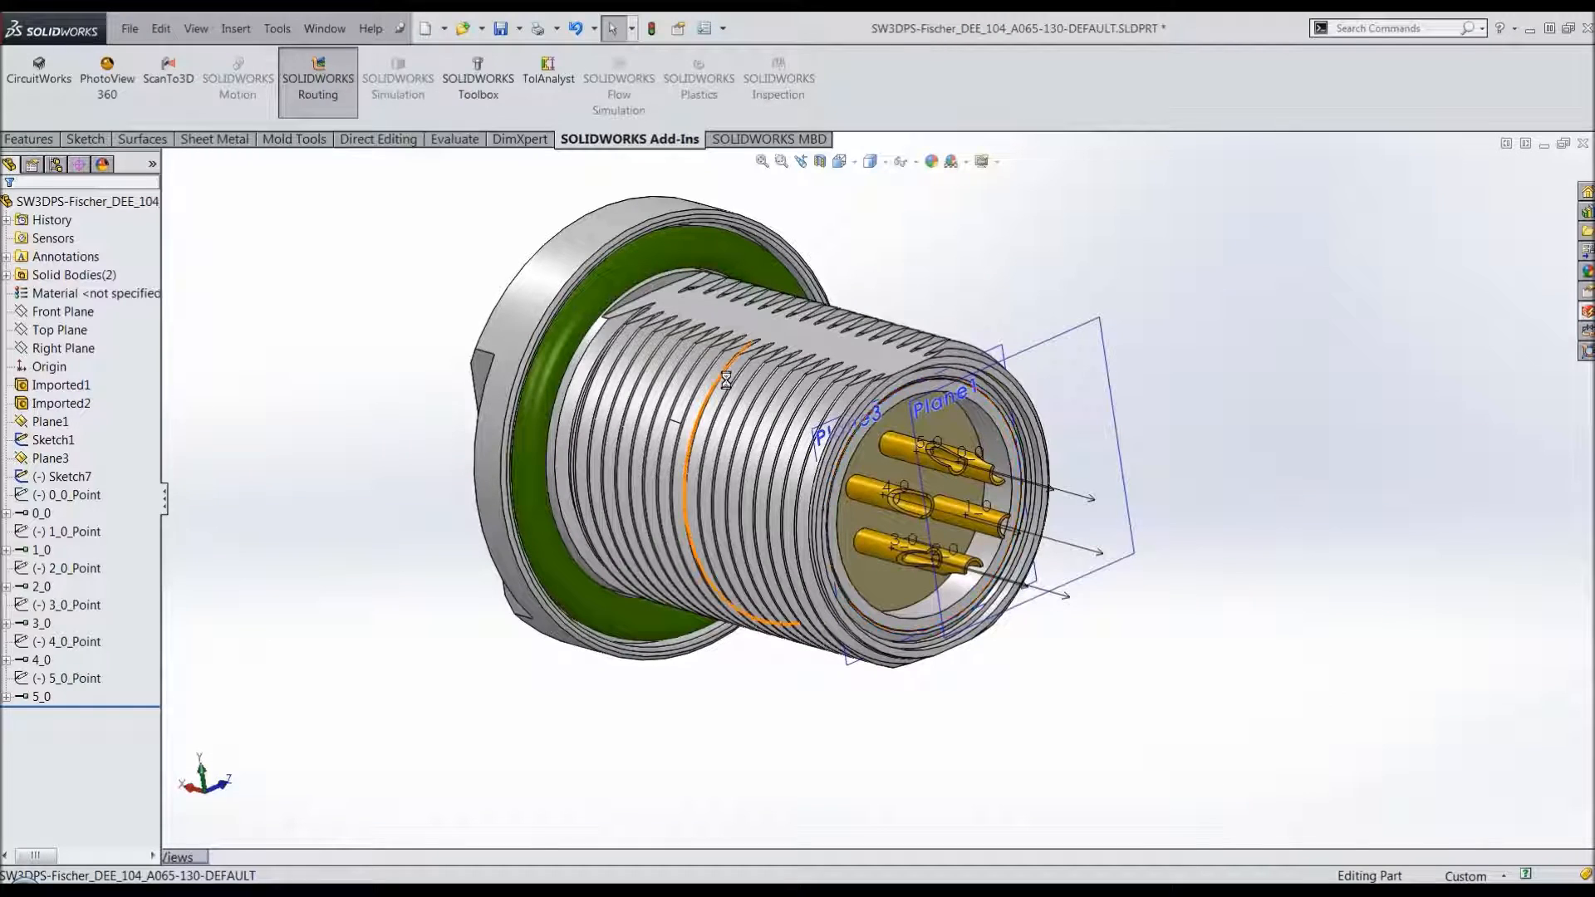
scroll(726, 380, "down", 2)
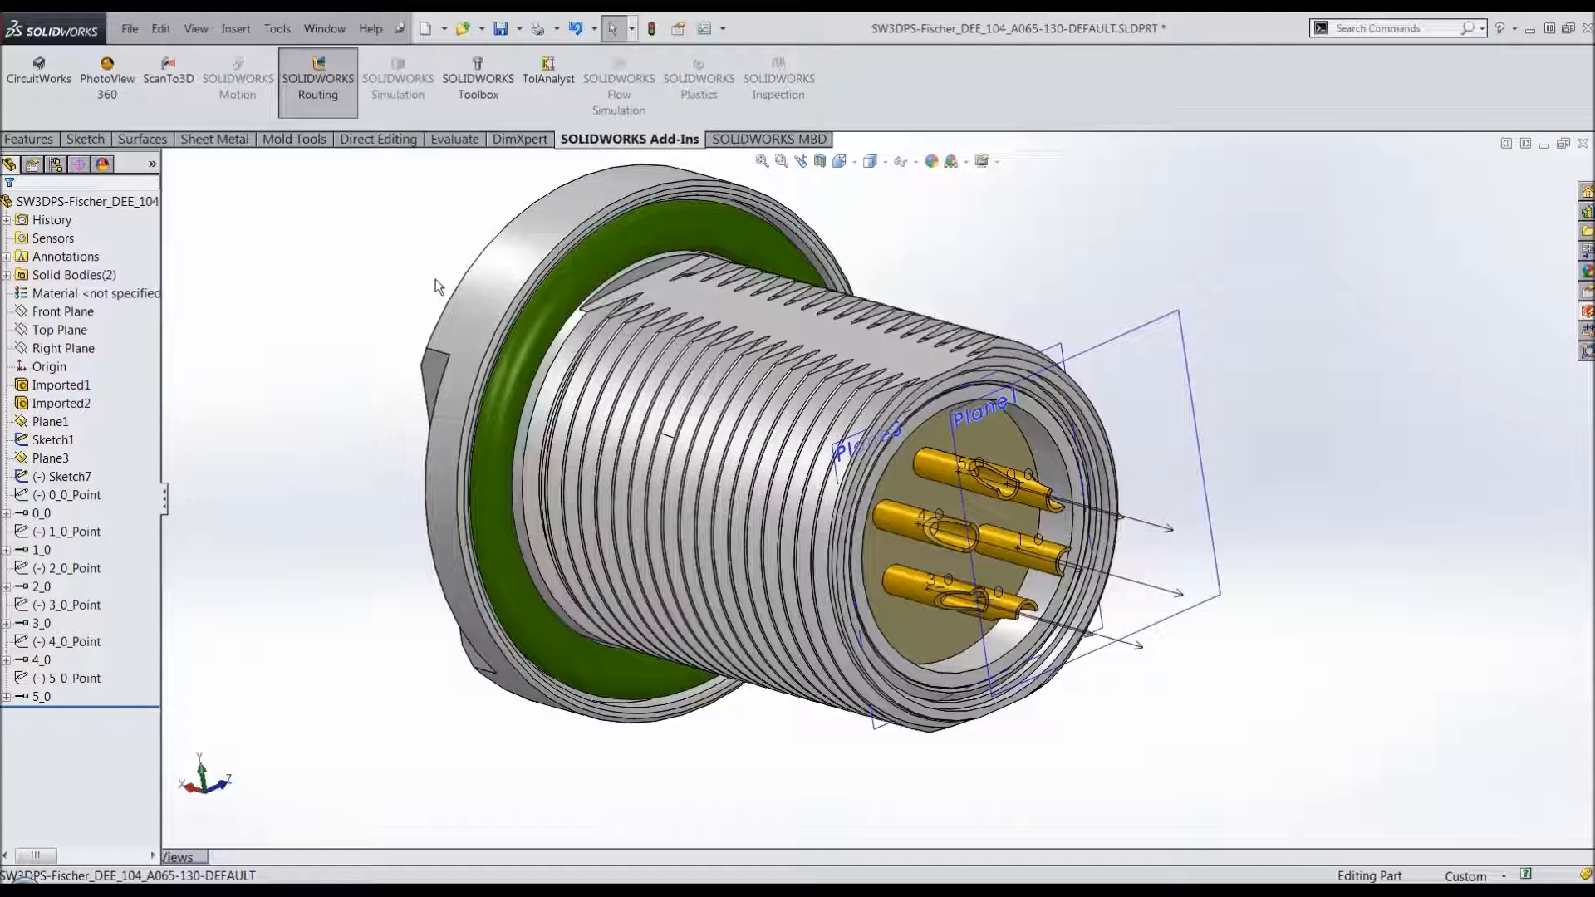
scroll(480, 235, "down", 2)
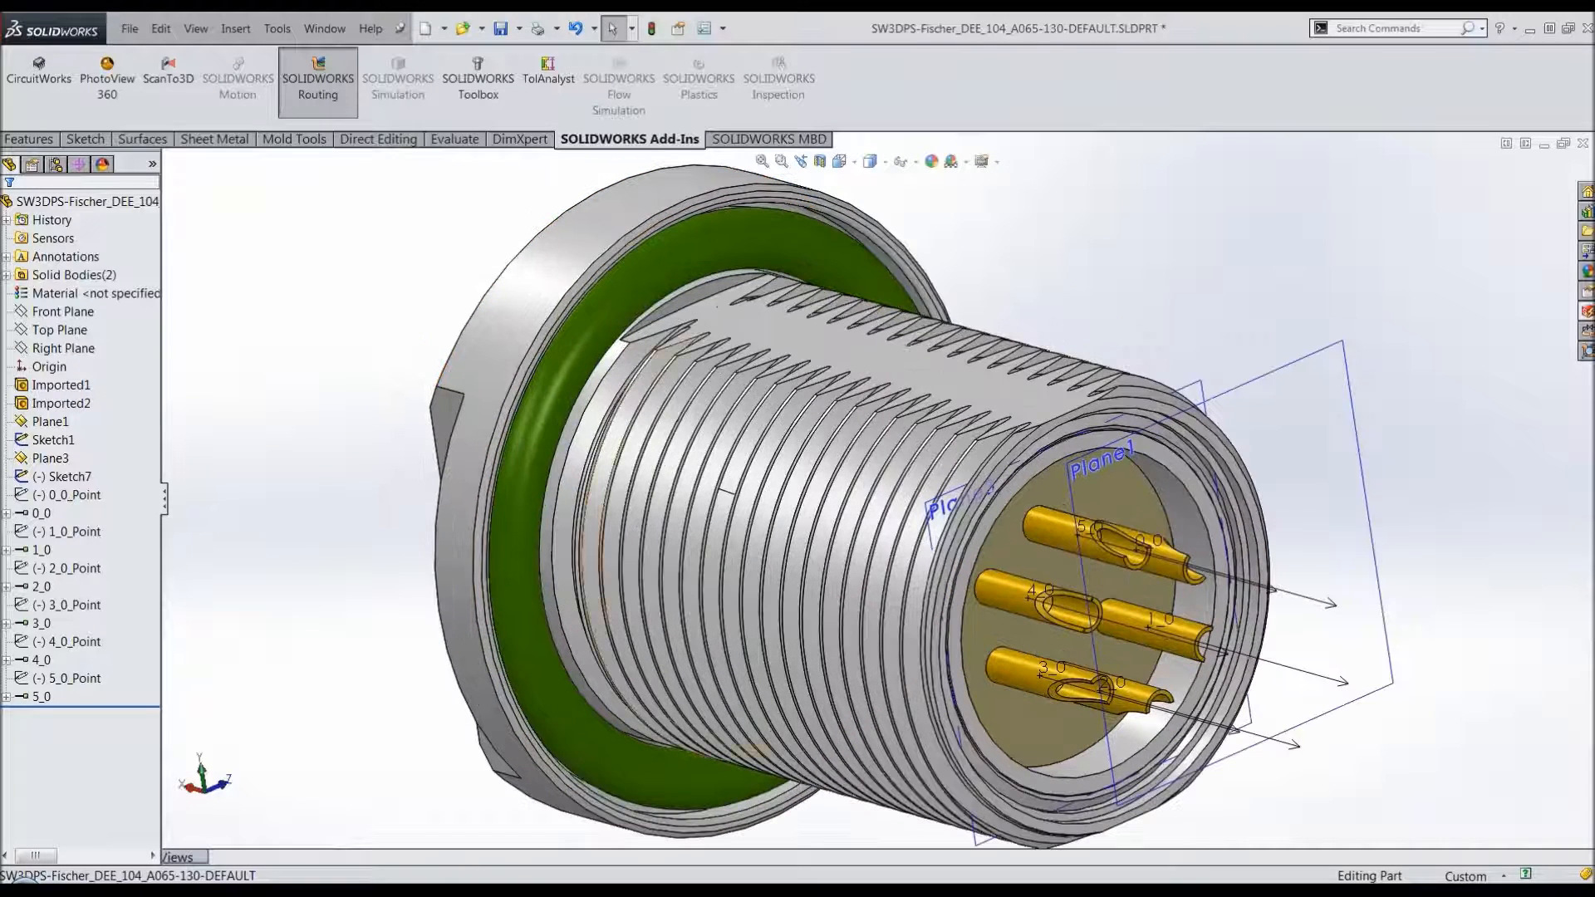
left_click(278, 29)
mouse_move(320, 119)
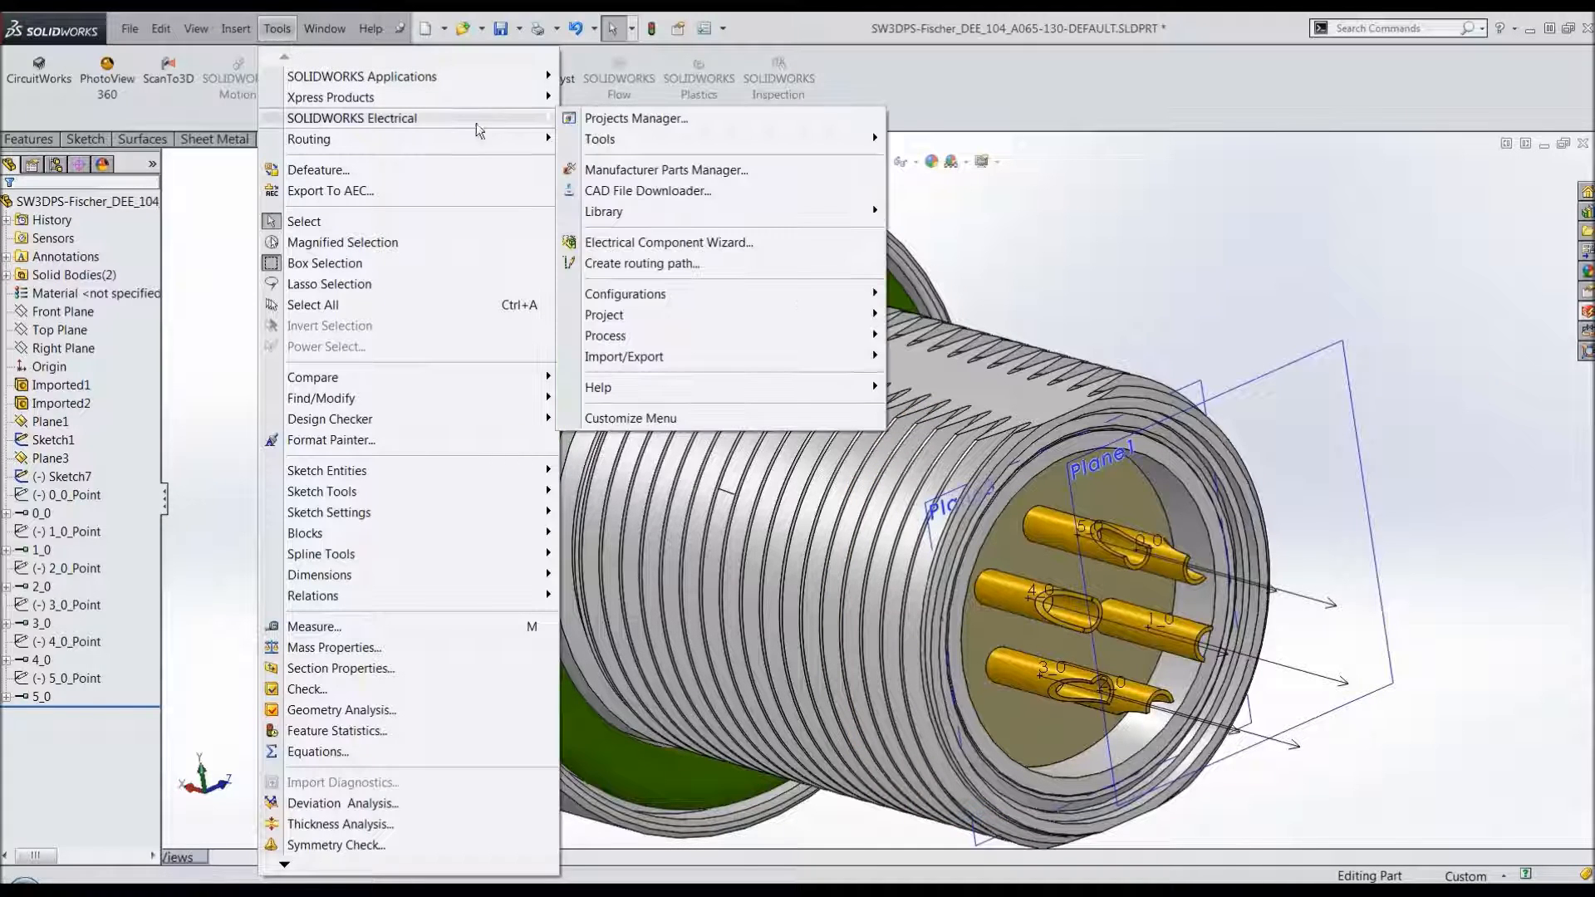
left_click(656, 243)
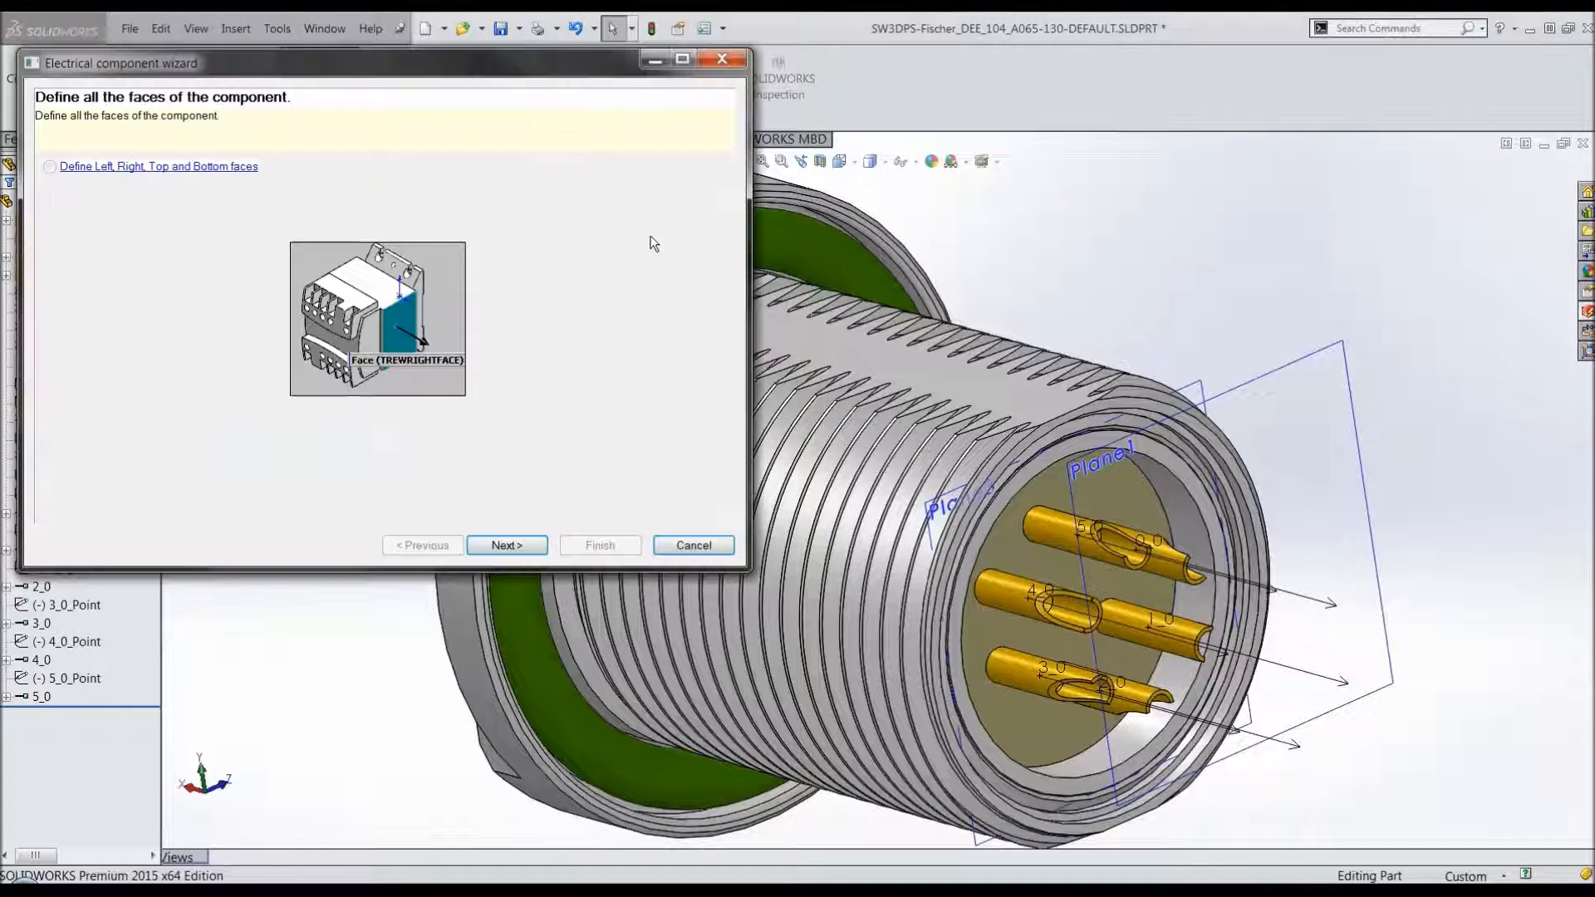
left_click(505, 544)
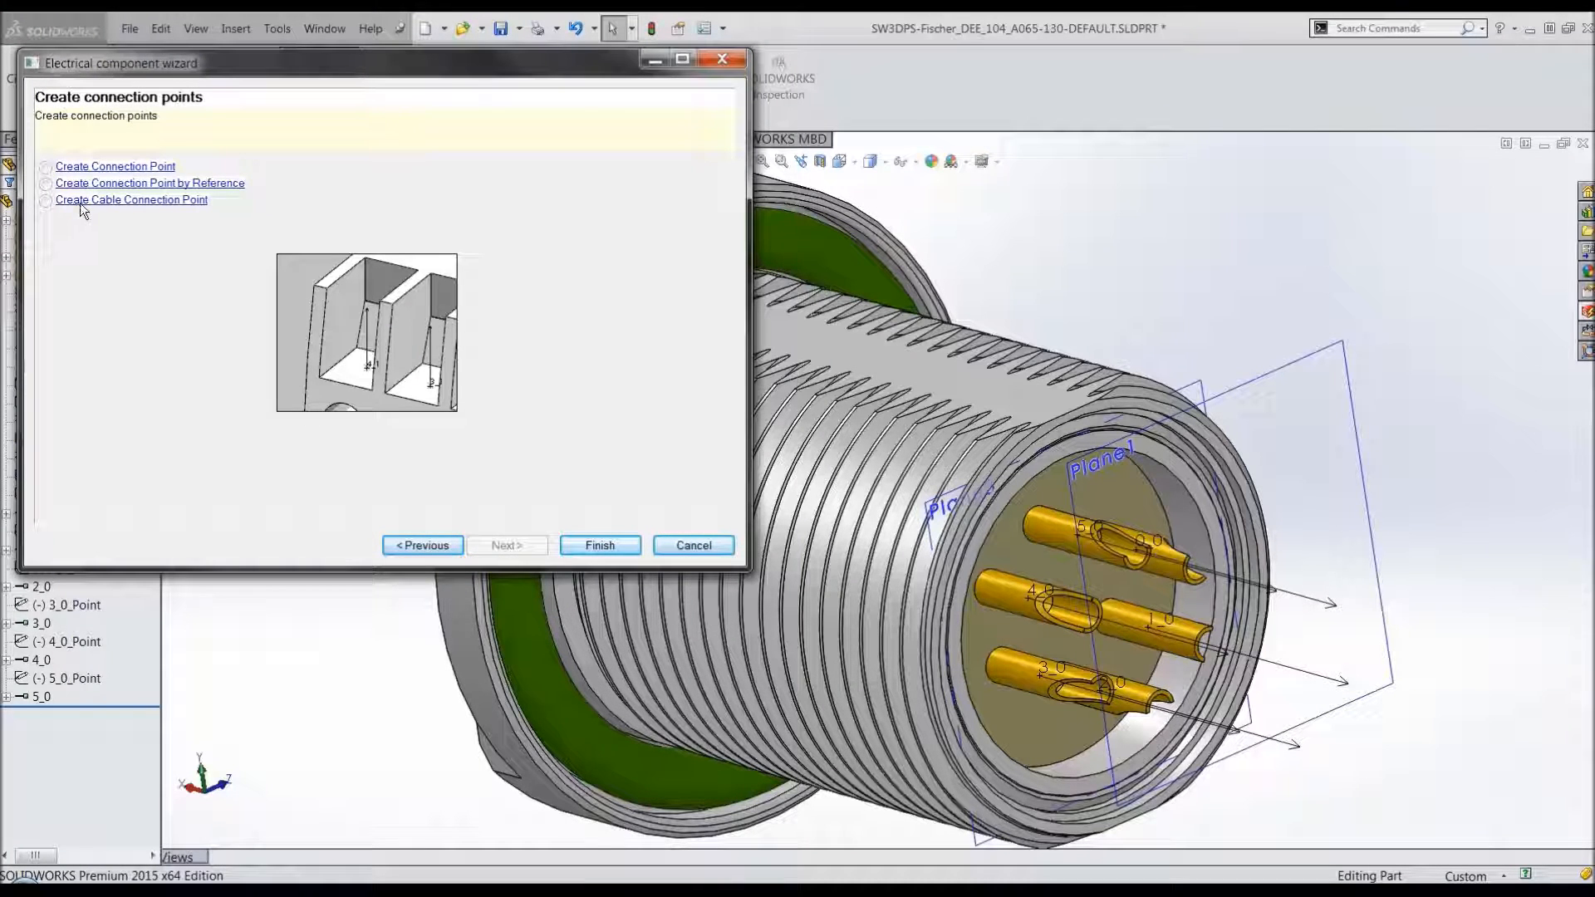
left_click(142, 209)
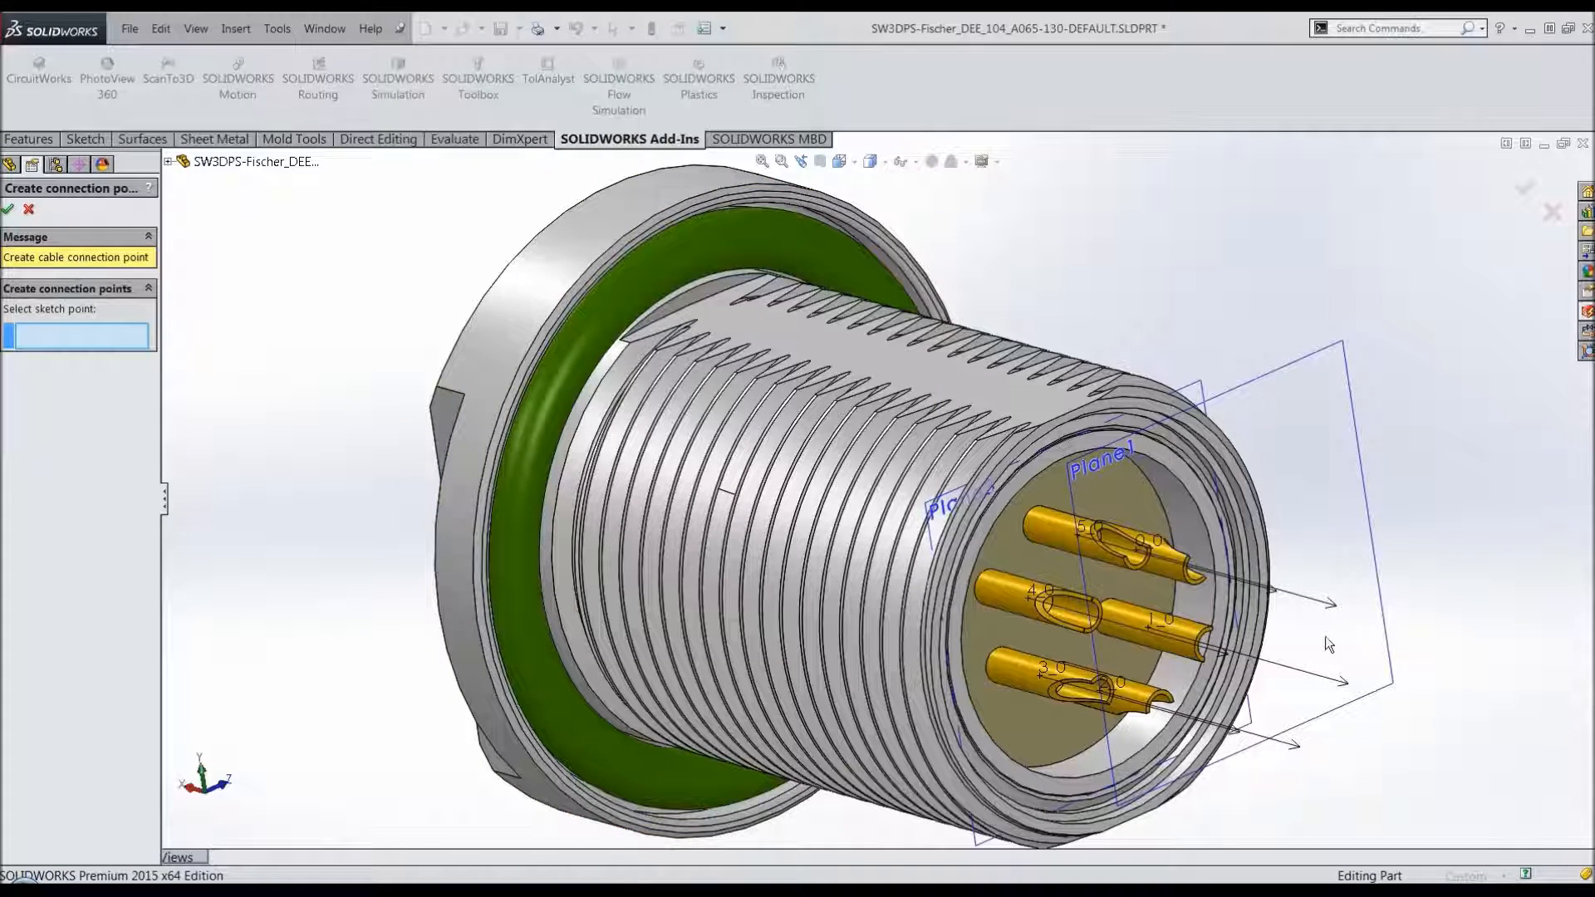
scroll(1237, 623, "up", 5)
middle_click_drag(748, 531, 941, 536)
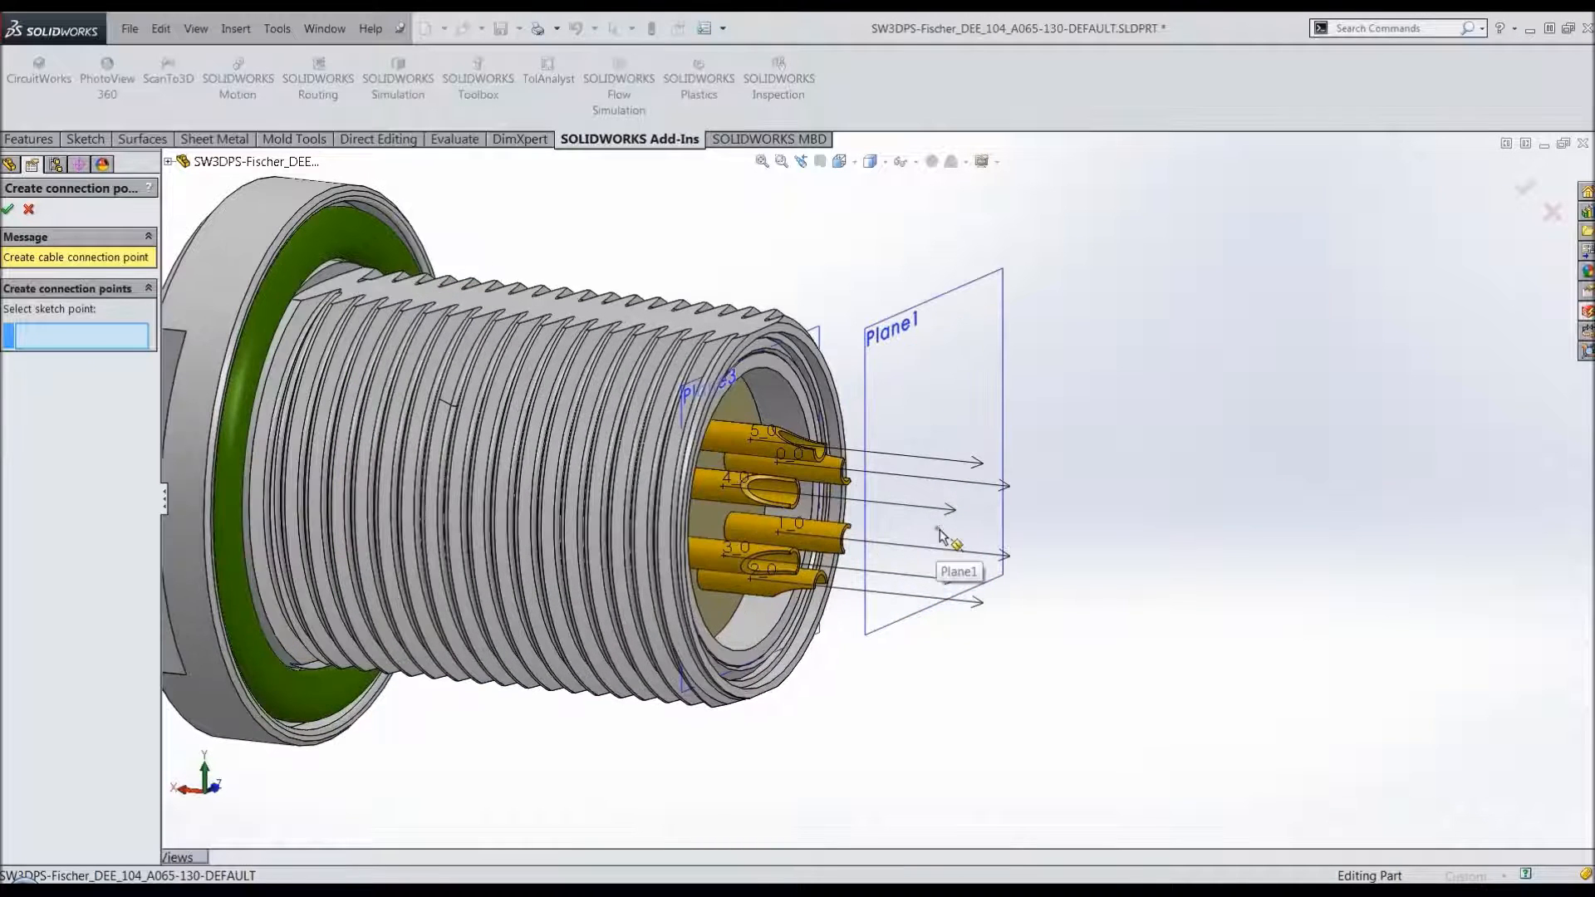
left_click(937, 529)
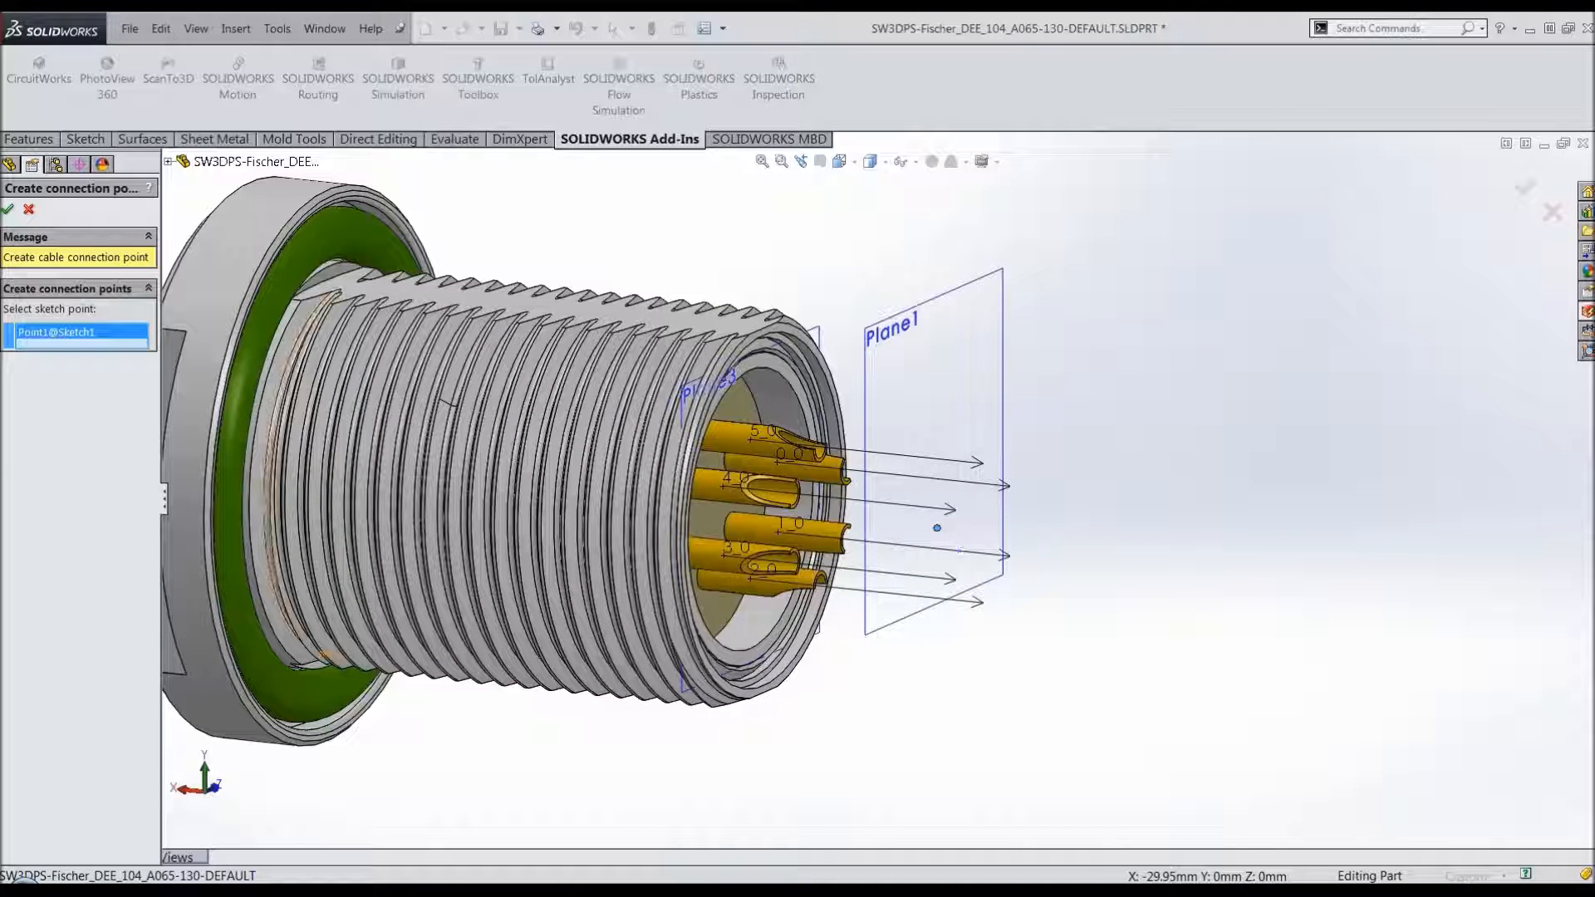
left_click(8, 209)
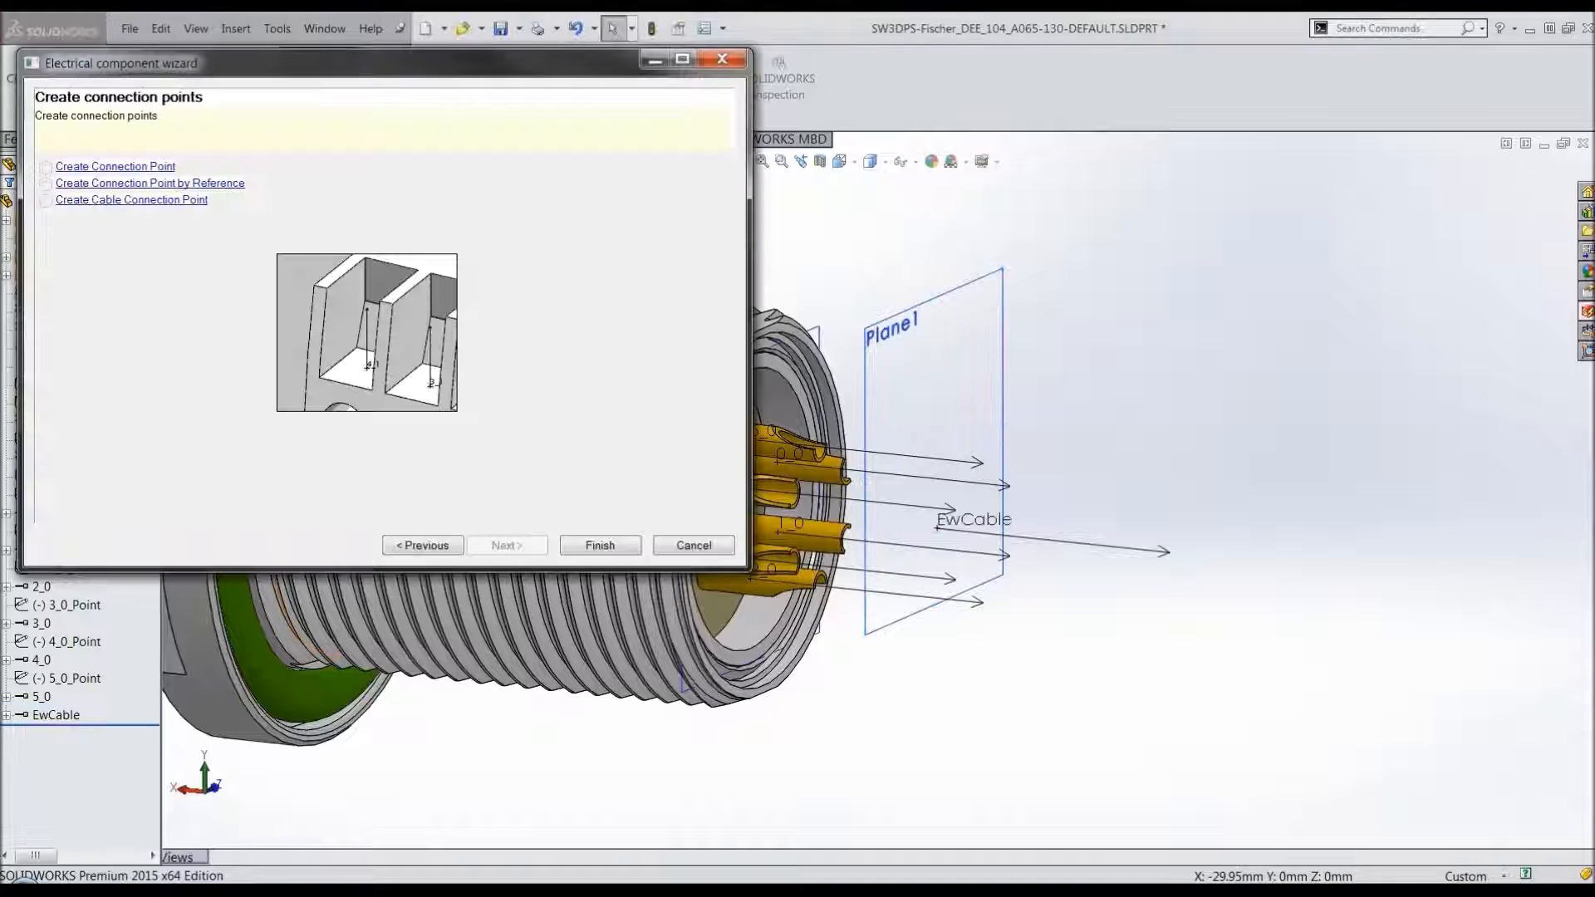
left_click(598, 545)
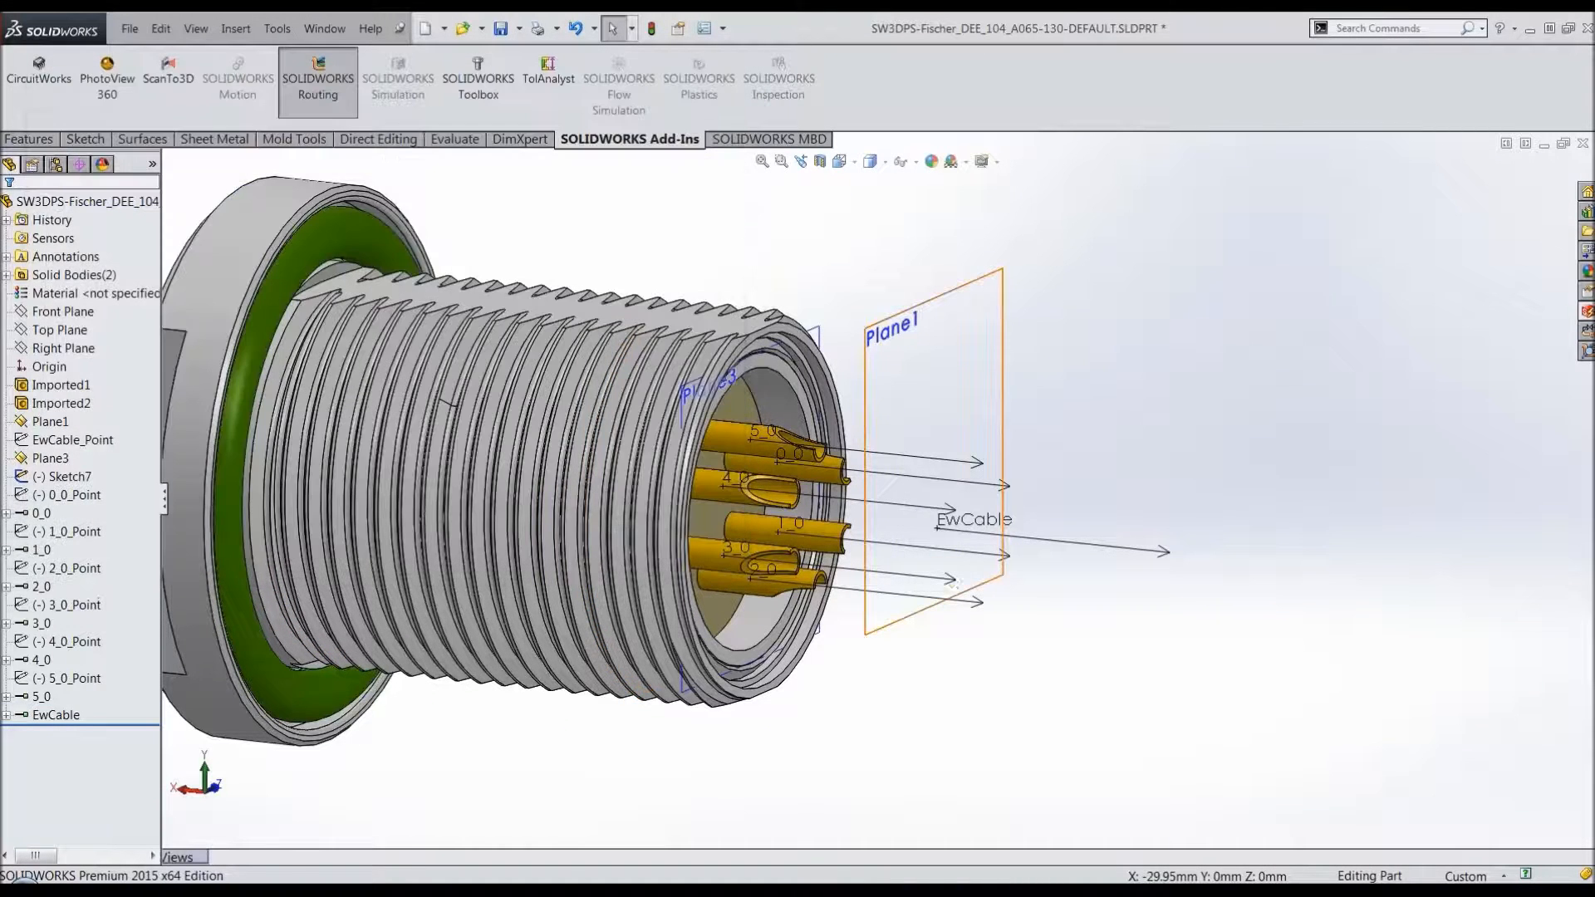
Step: Save the connector part, close it, and update the assembly with the changed part
scroll(937, 519, "down", 2)
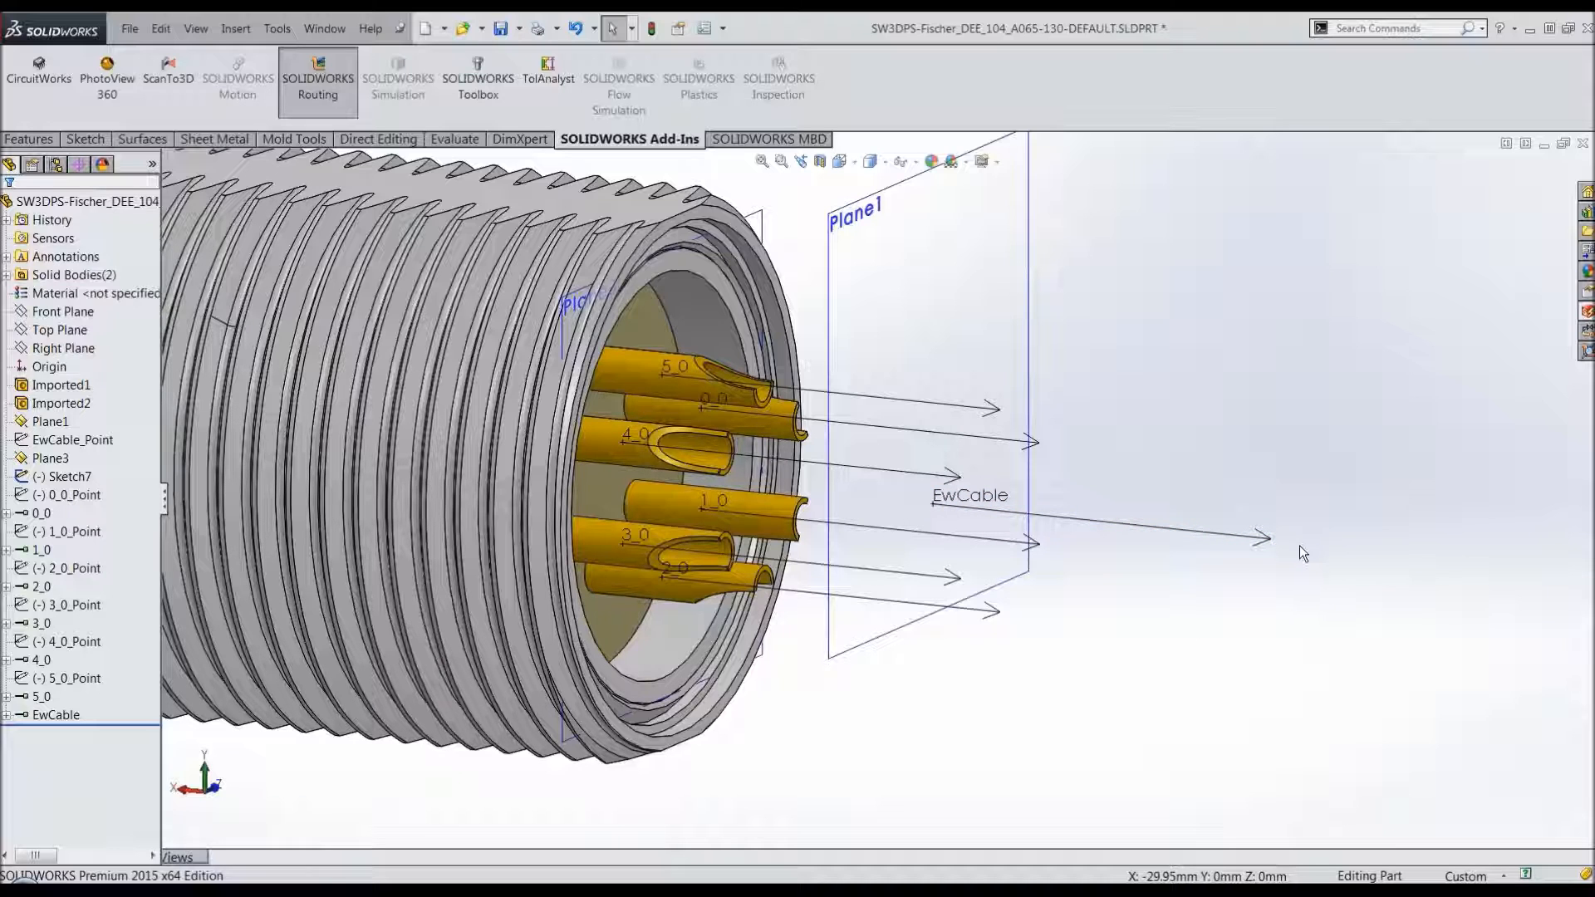
key("z")
key("z")
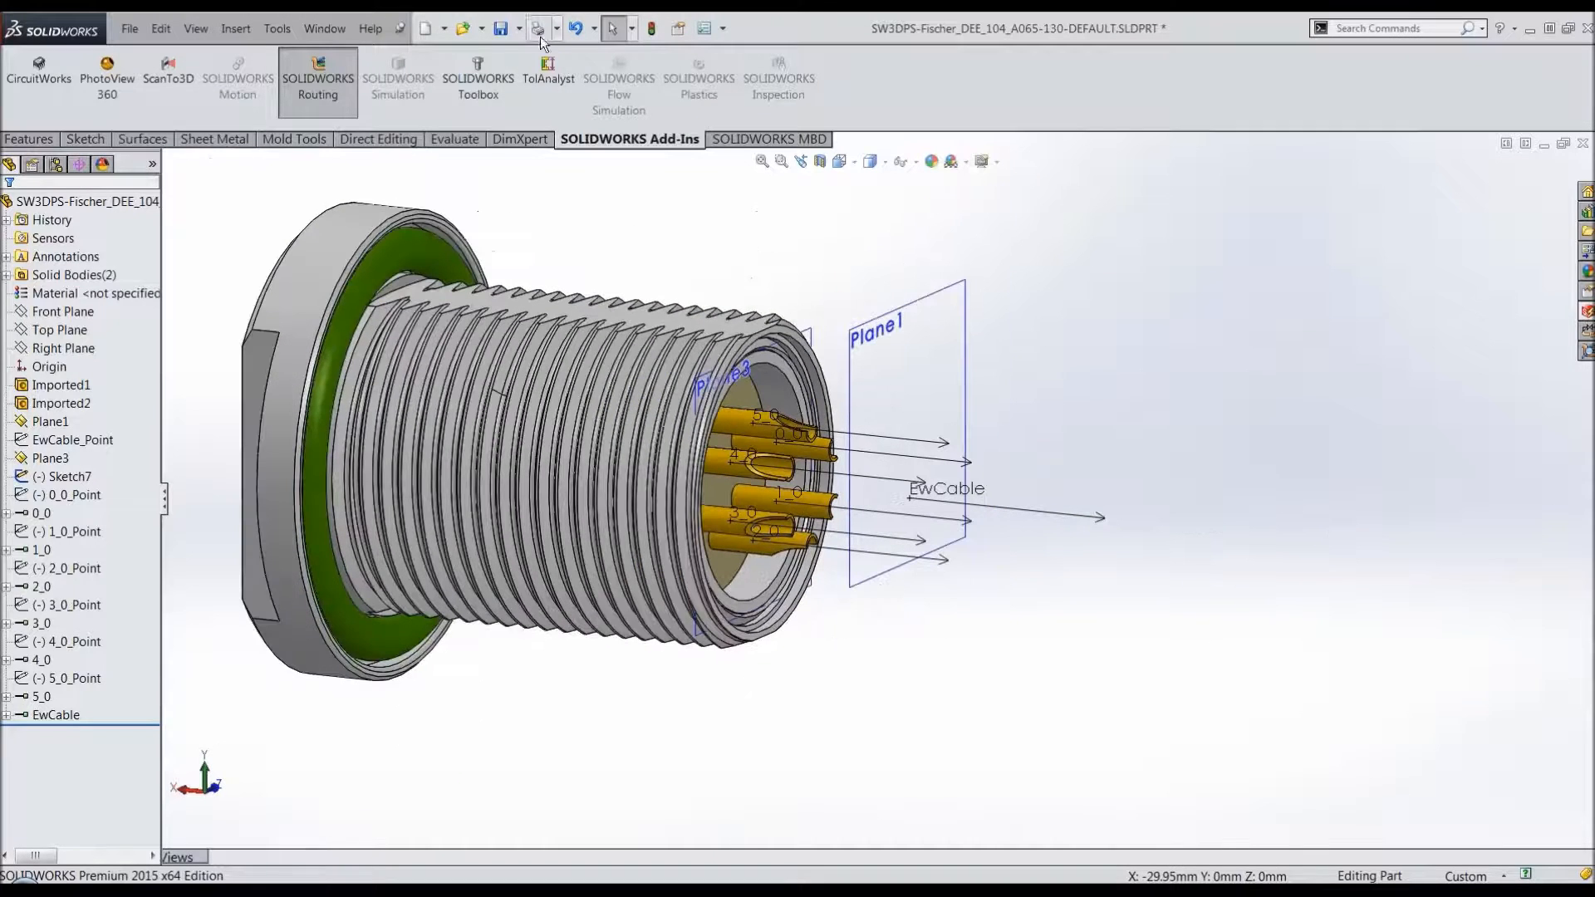
left_click(501, 30)
left_click(756, 419)
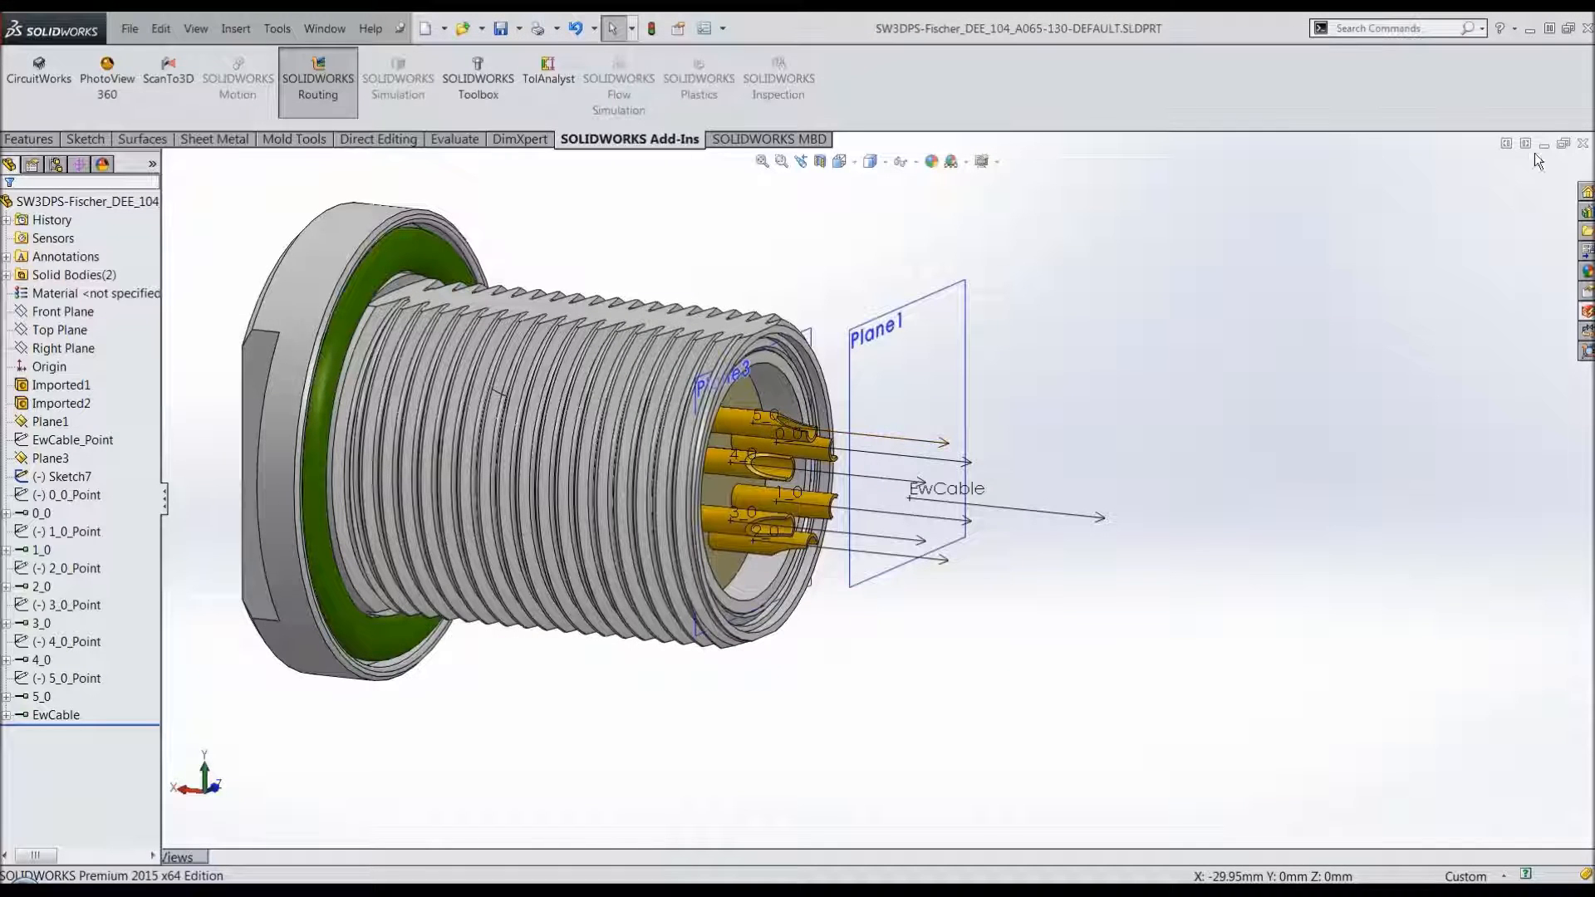
left_click(1583, 143)
left_click(734, 417)
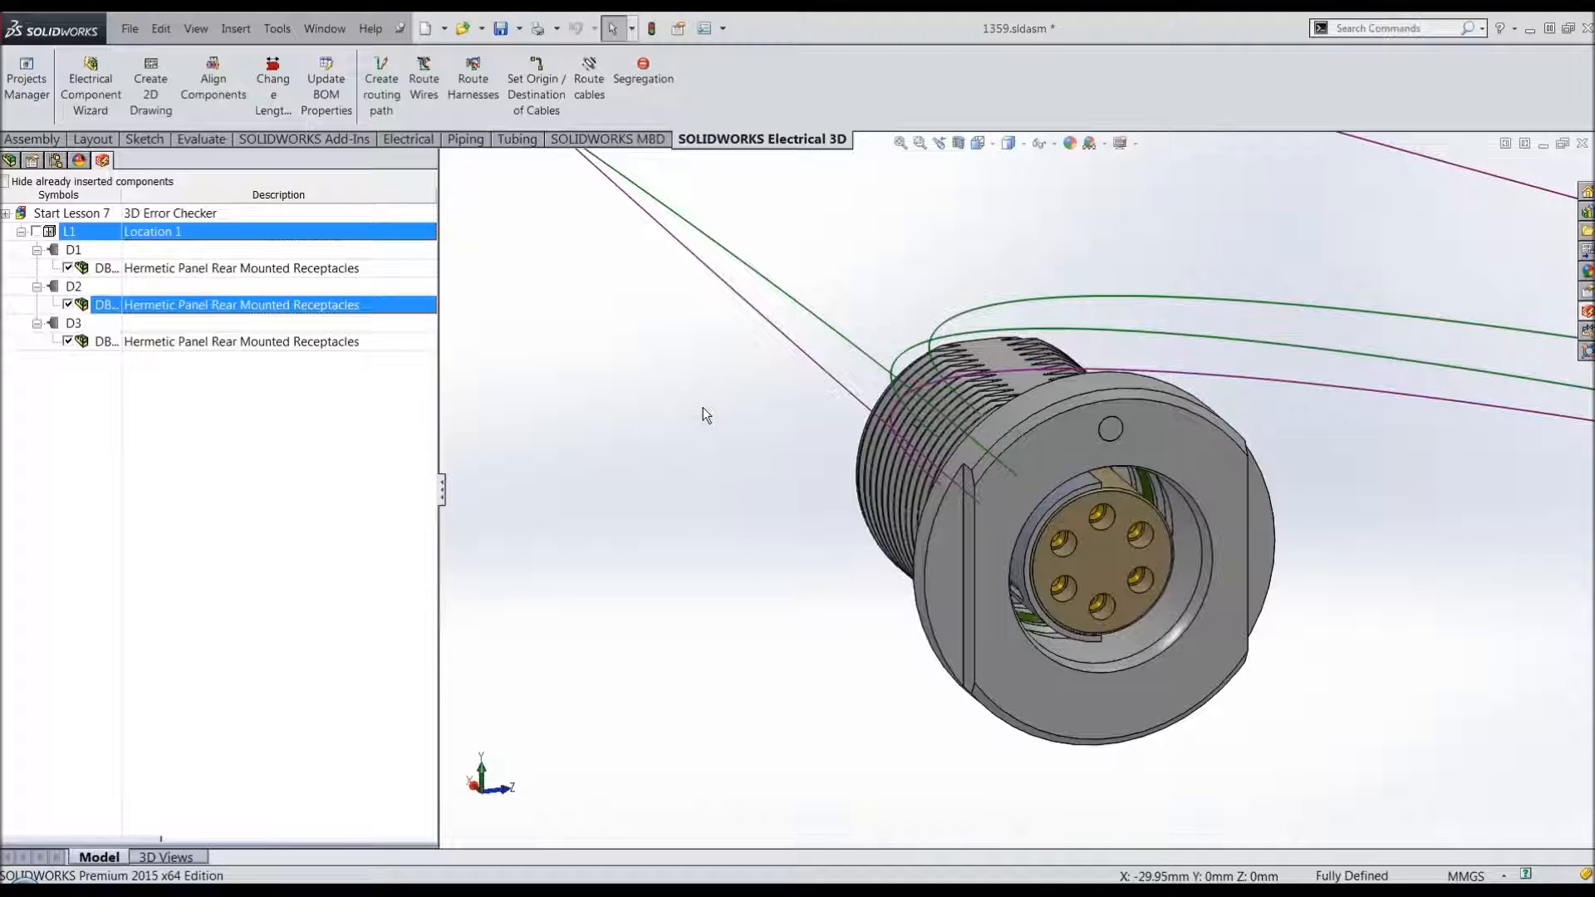
Step: Reroute the wires of all components as a 3DSketch route with splines, showing errors and replacing the previous route
key("z")
key("z")
key("z")
key("f")
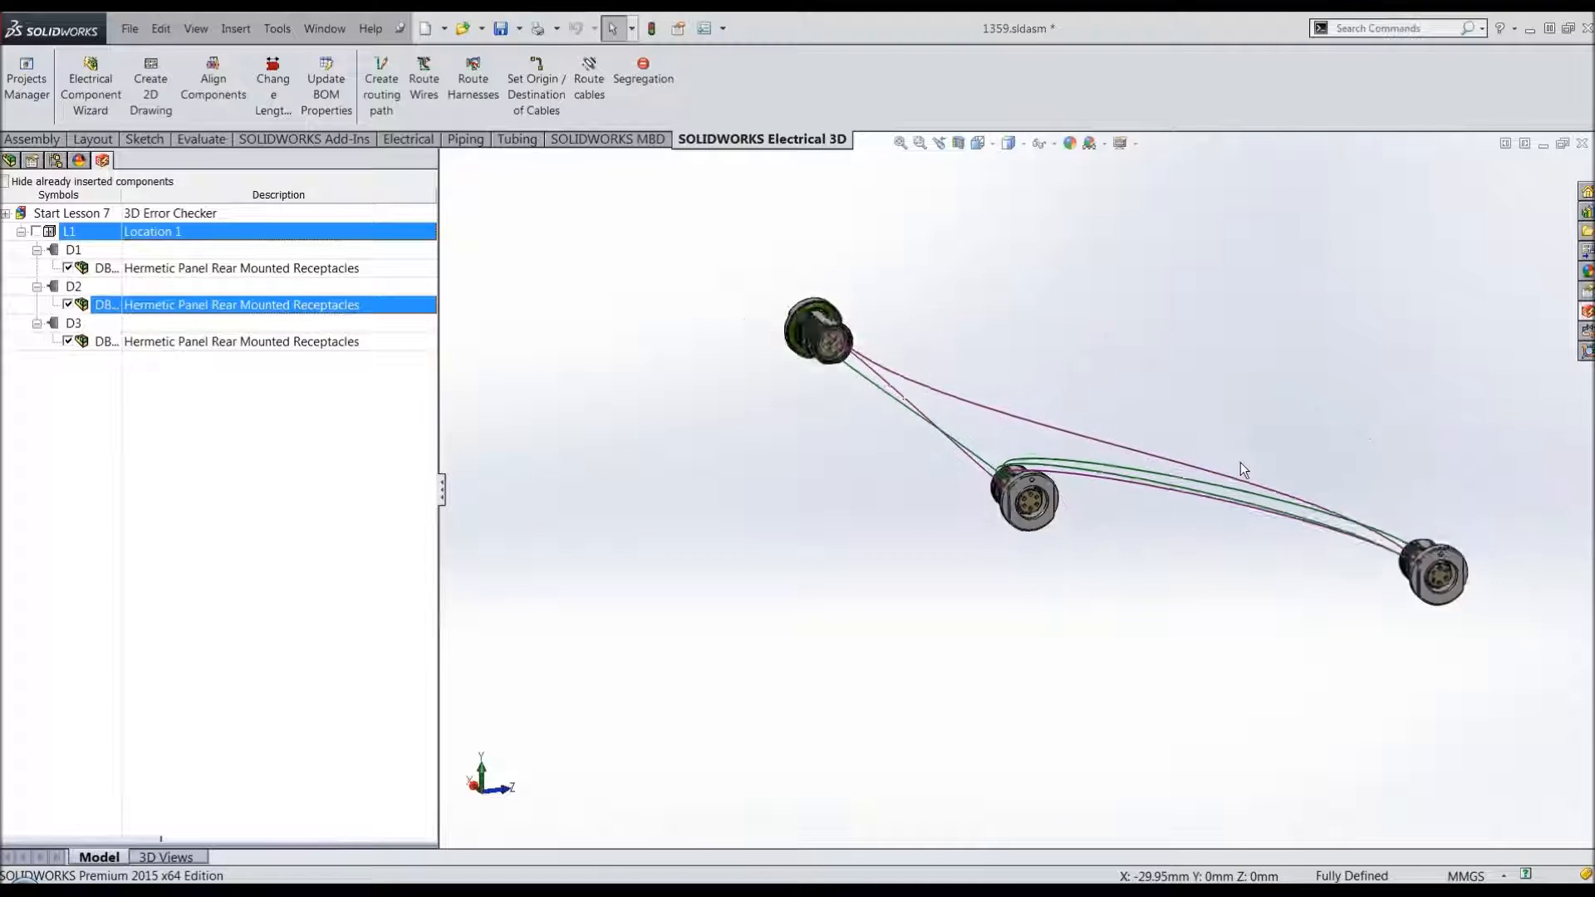
left_click(424, 87)
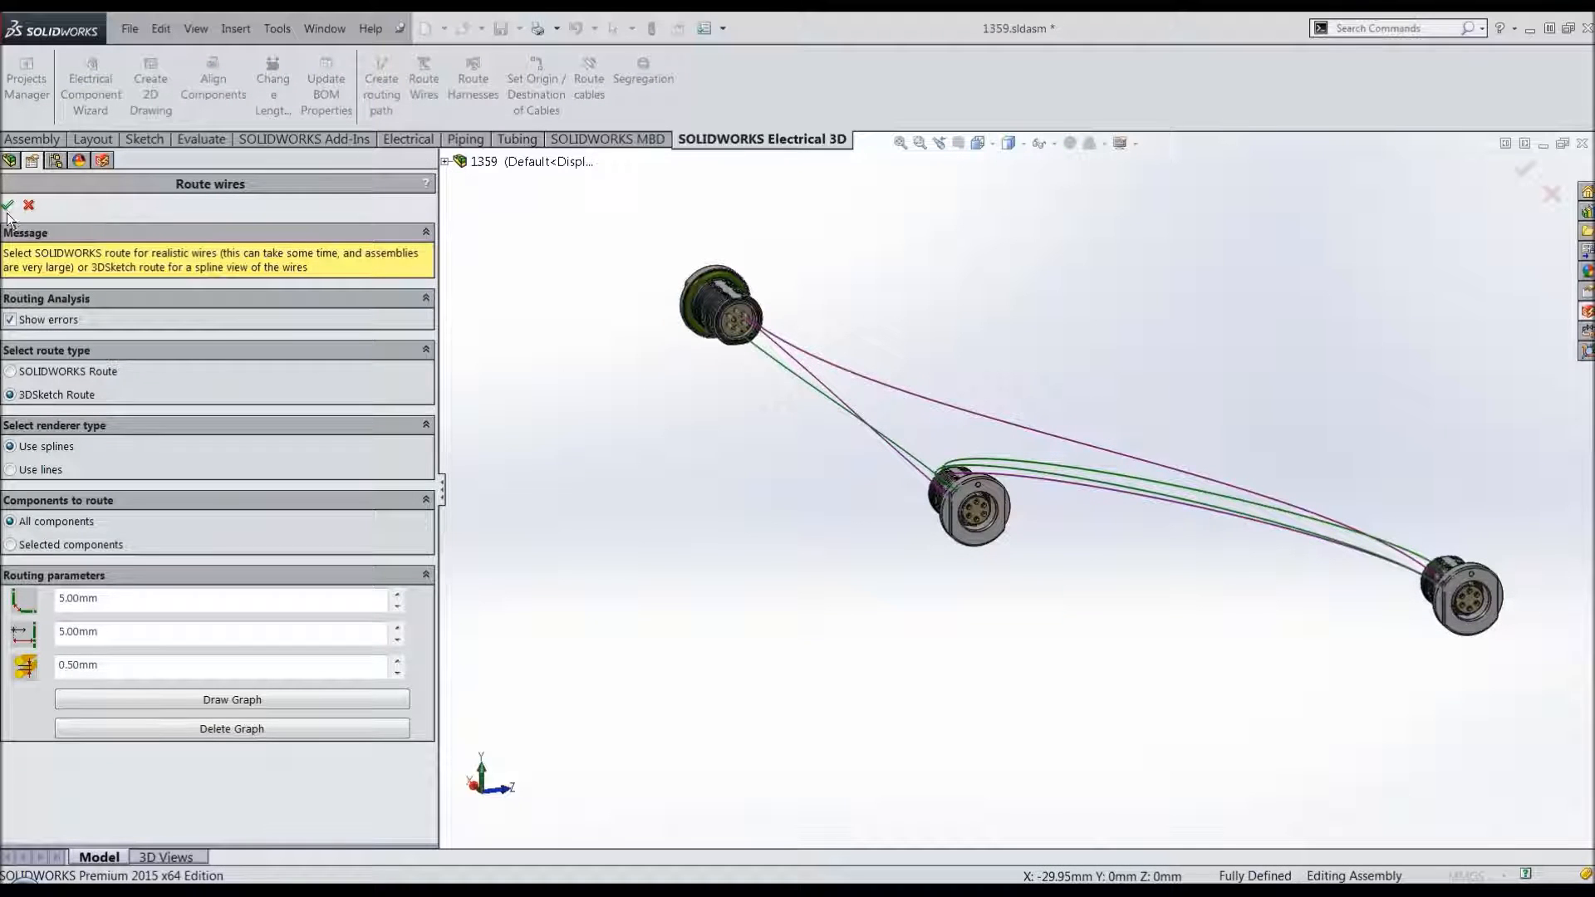
left_click(8, 205)
left_click(631, 460)
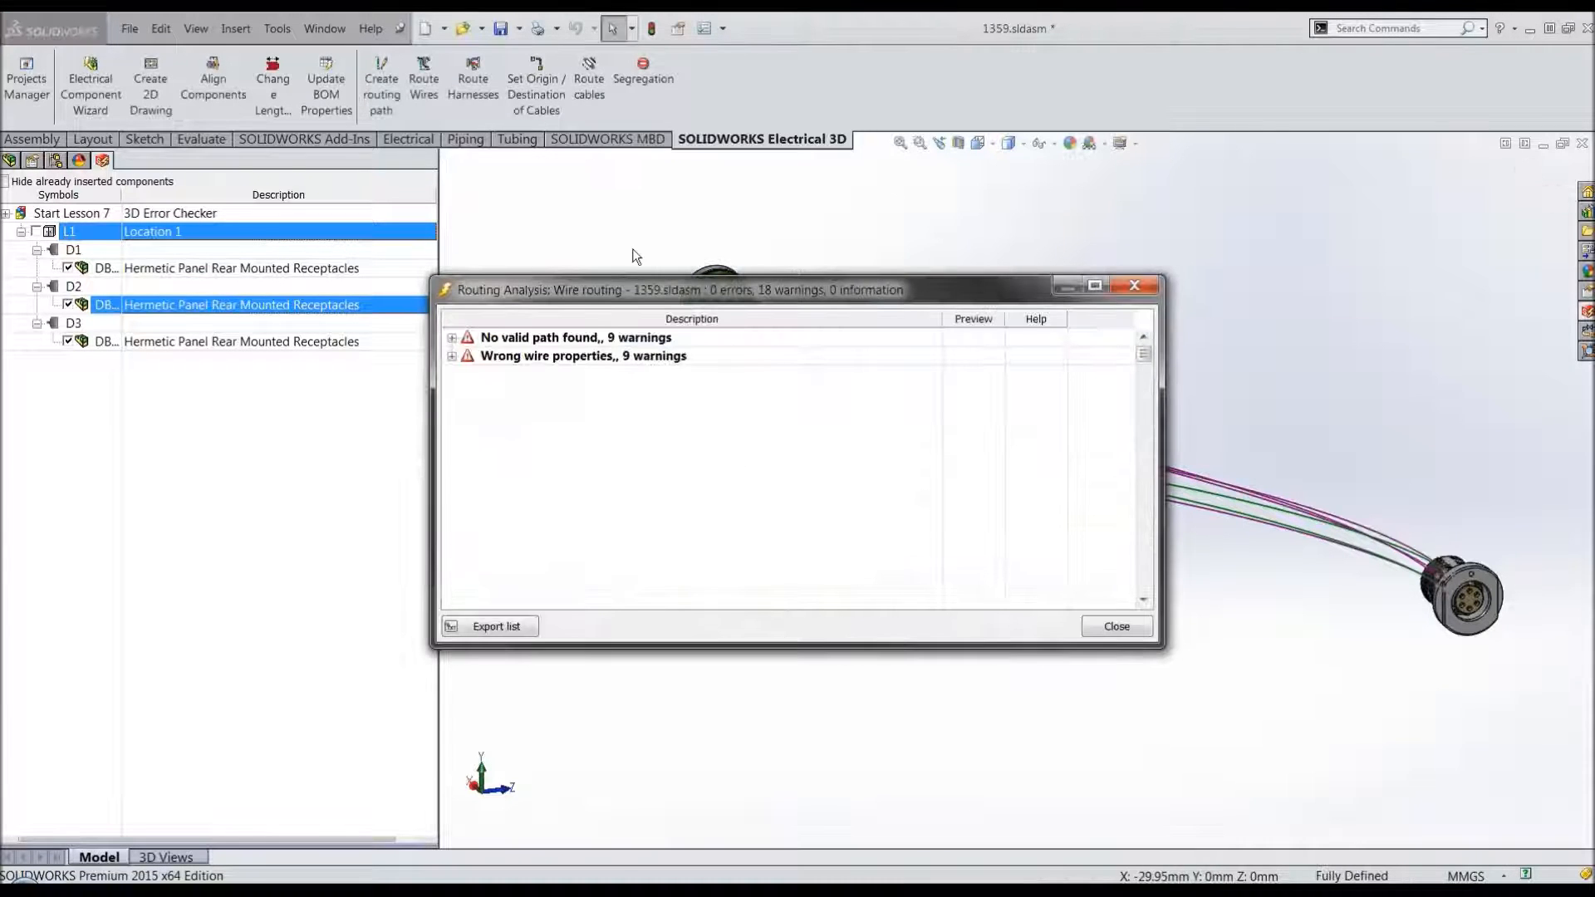
Step: Expand the "No valid path found" warnings, preview the one between 0_0 on D2 and 1_0 on D3, and close the report
left_click_drag(709, 287, 342, 442)
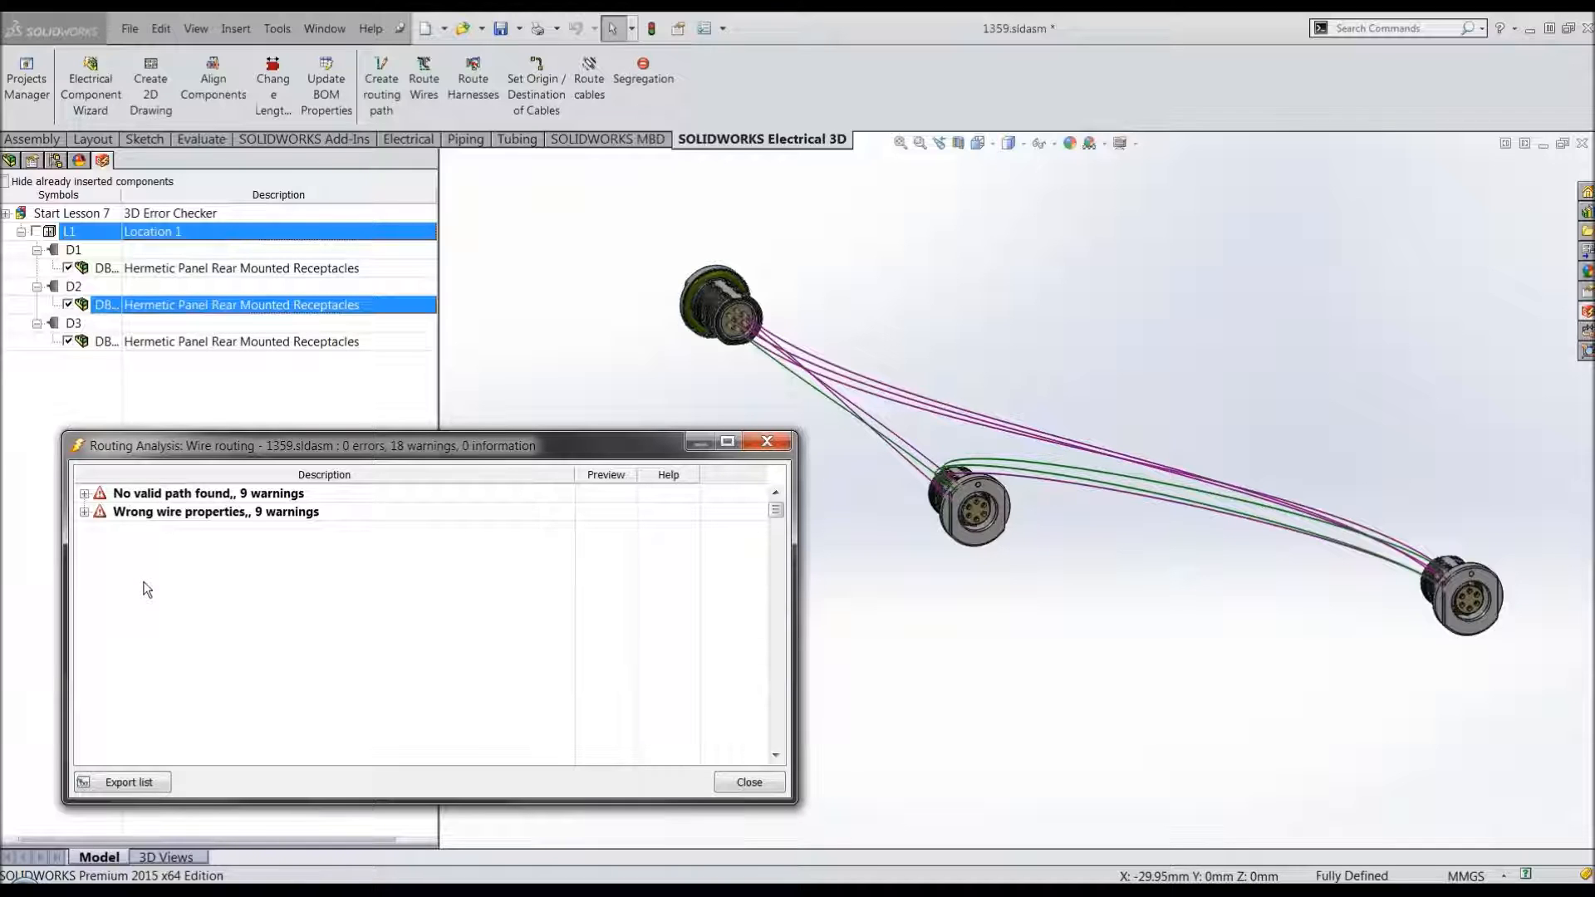
left_click(84, 493)
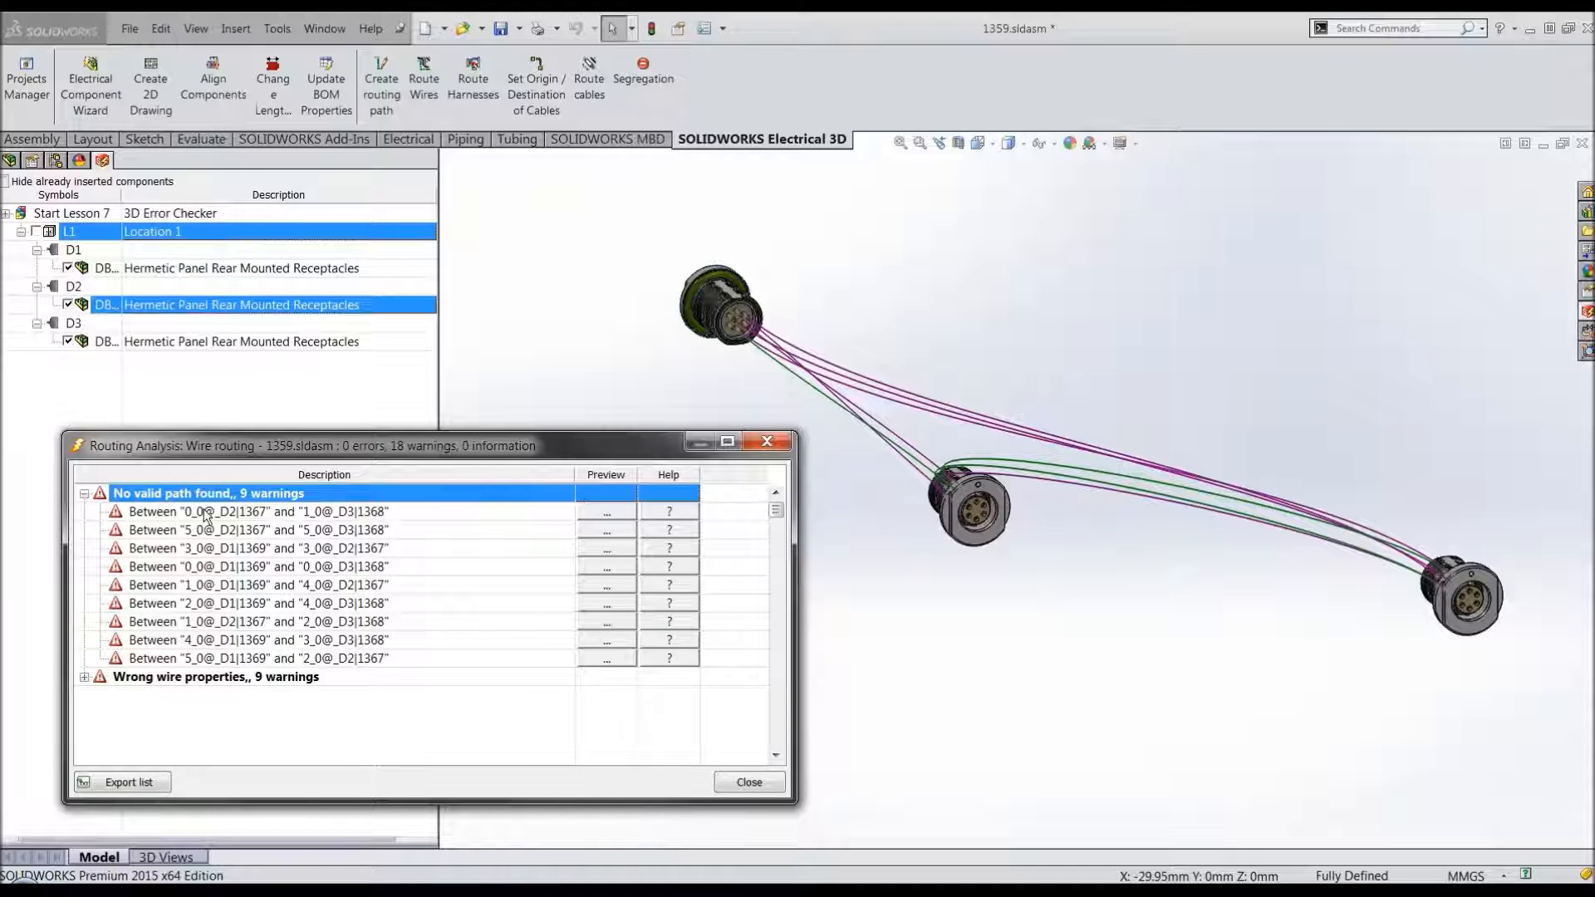
left_click(607, 513)
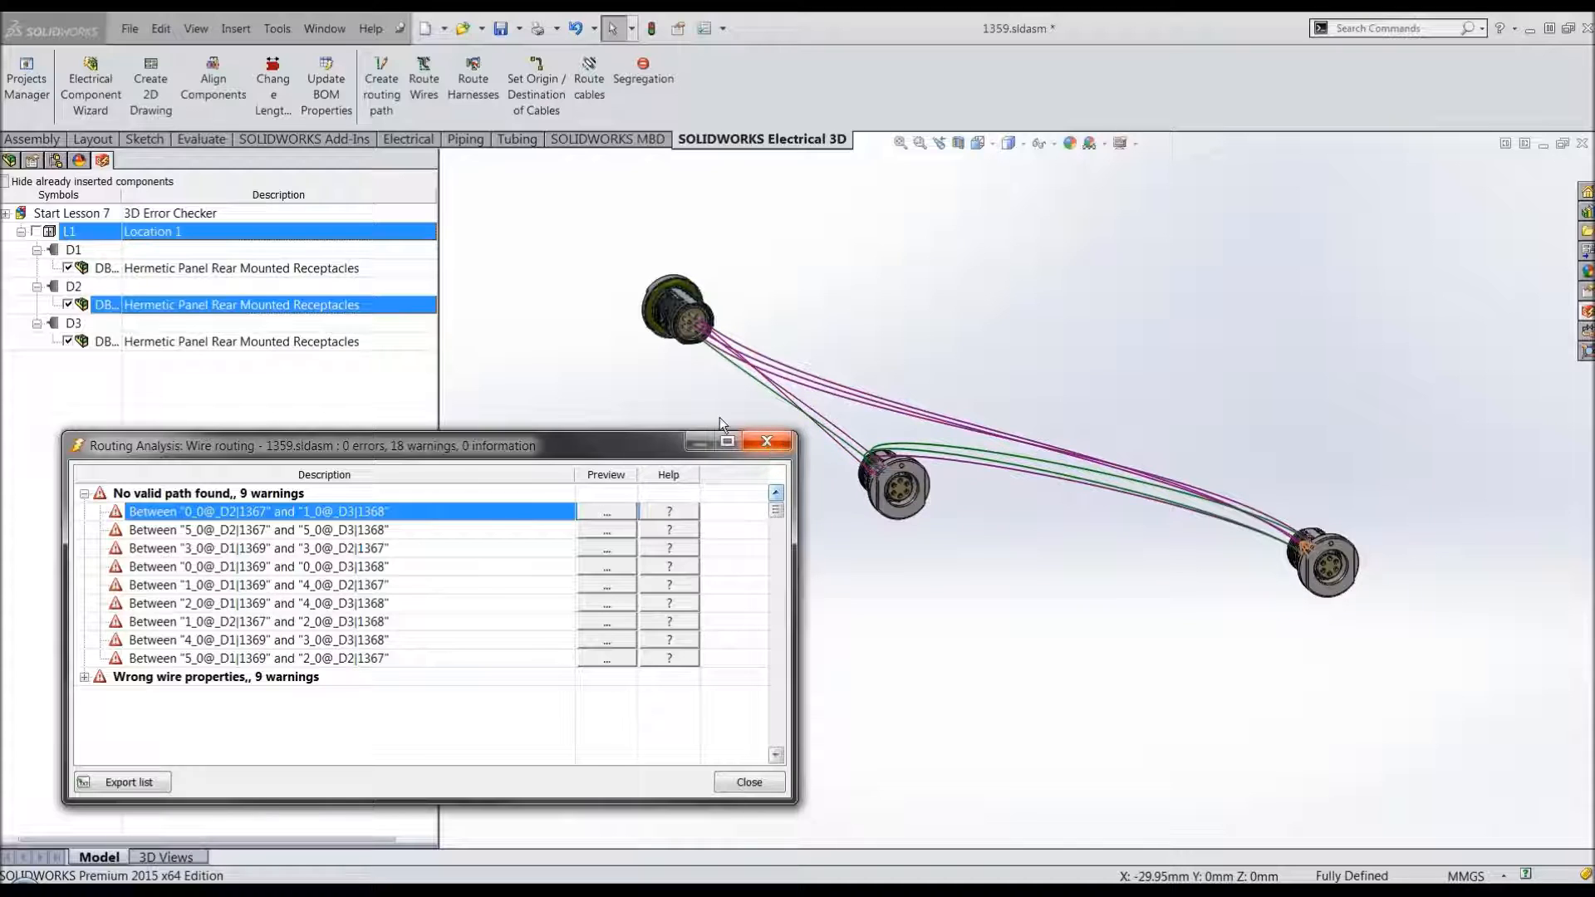
left_click(766, 443)
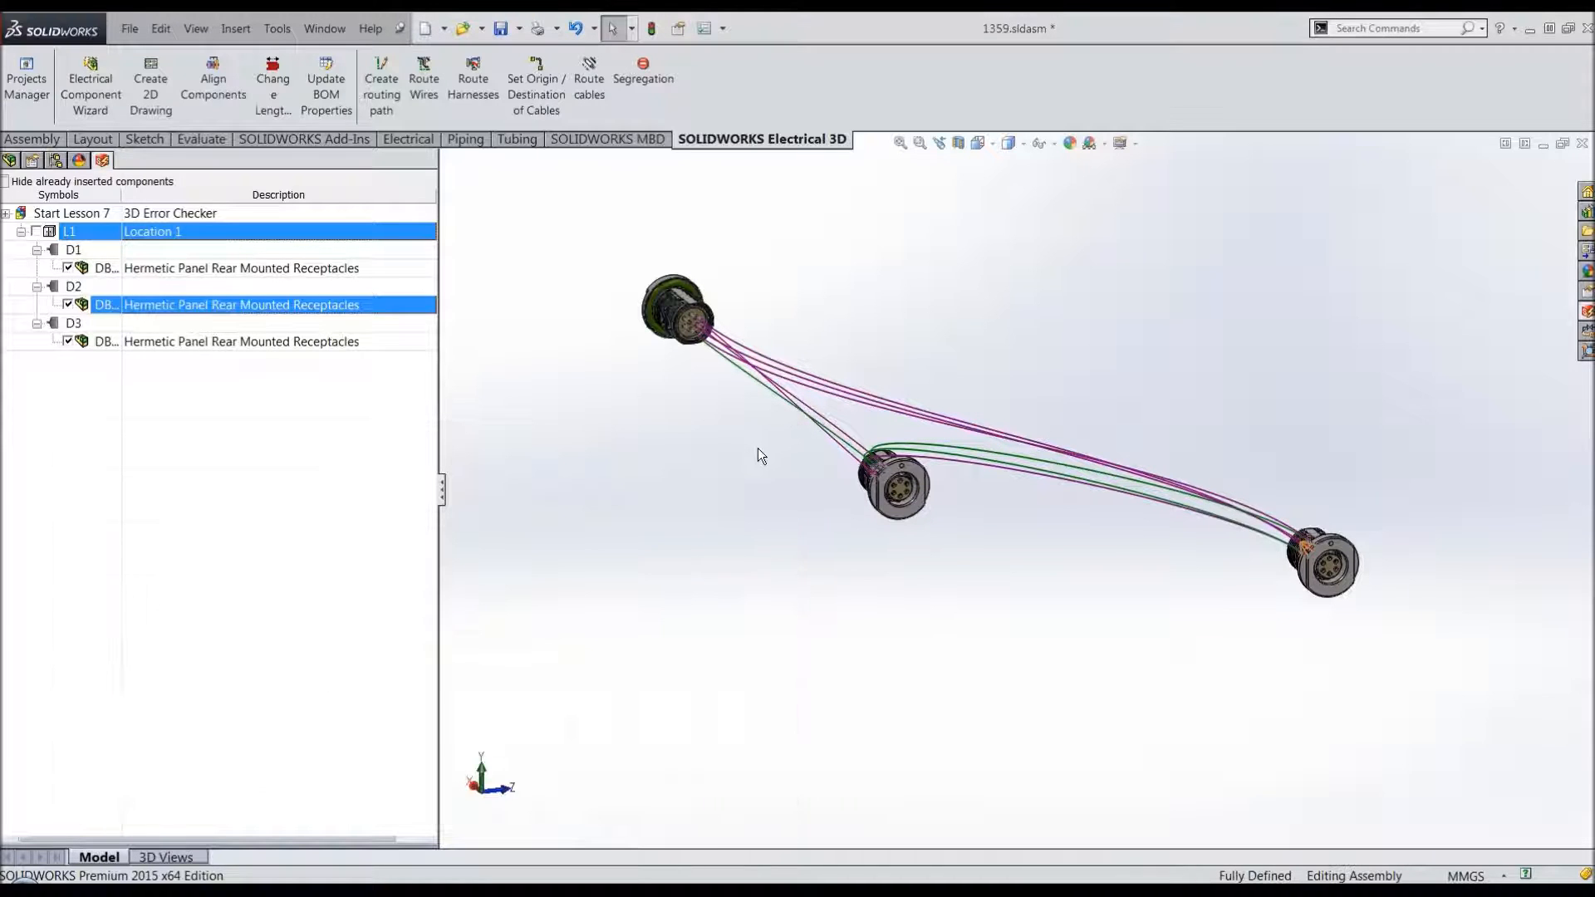
Step: Create a reference plane offset 445 mm from the assembly's Top Plane, level with the connectors
key("z")
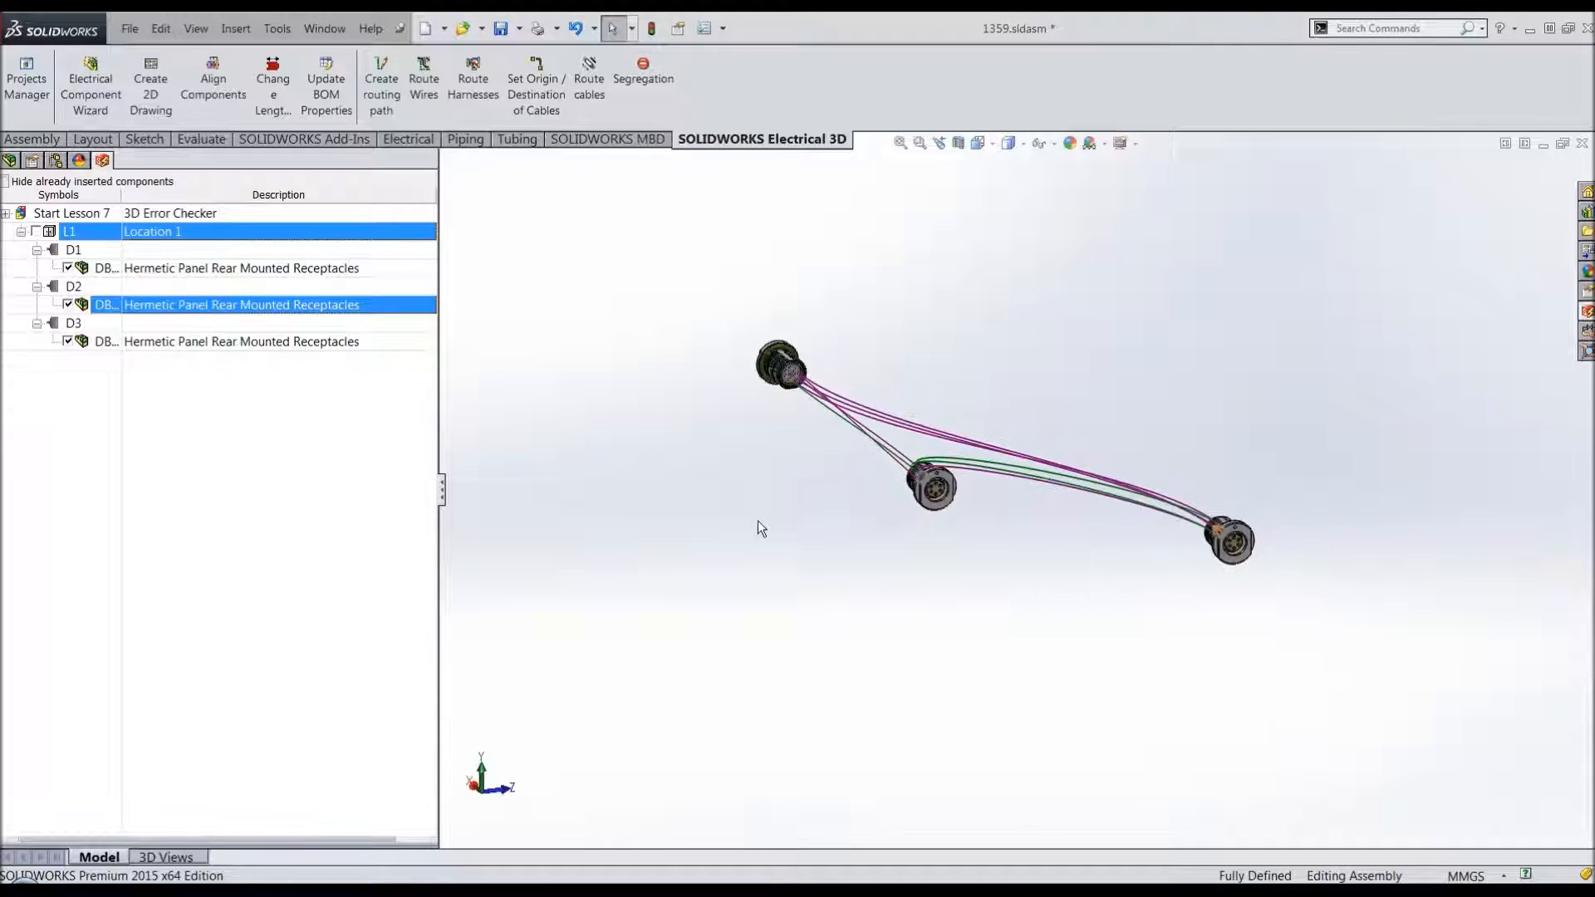
mouse_move(761, 521)
middle_mouse_down()
mouse_move(793, 520)
mouse_move(779, 512)
middle_mouse_up()
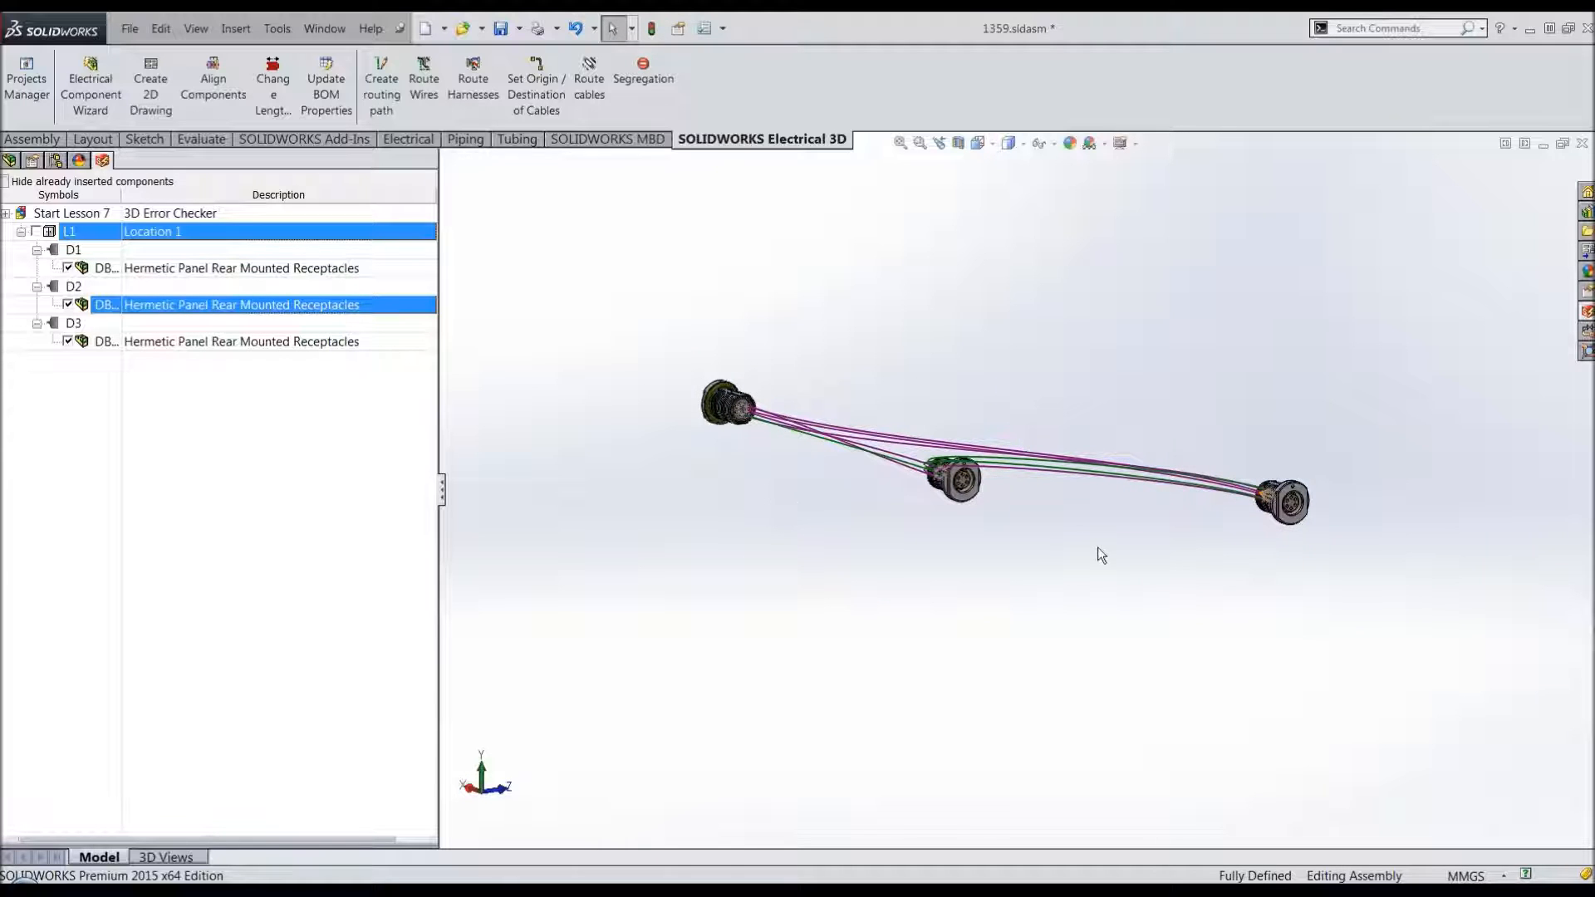
left_click(49, 141)
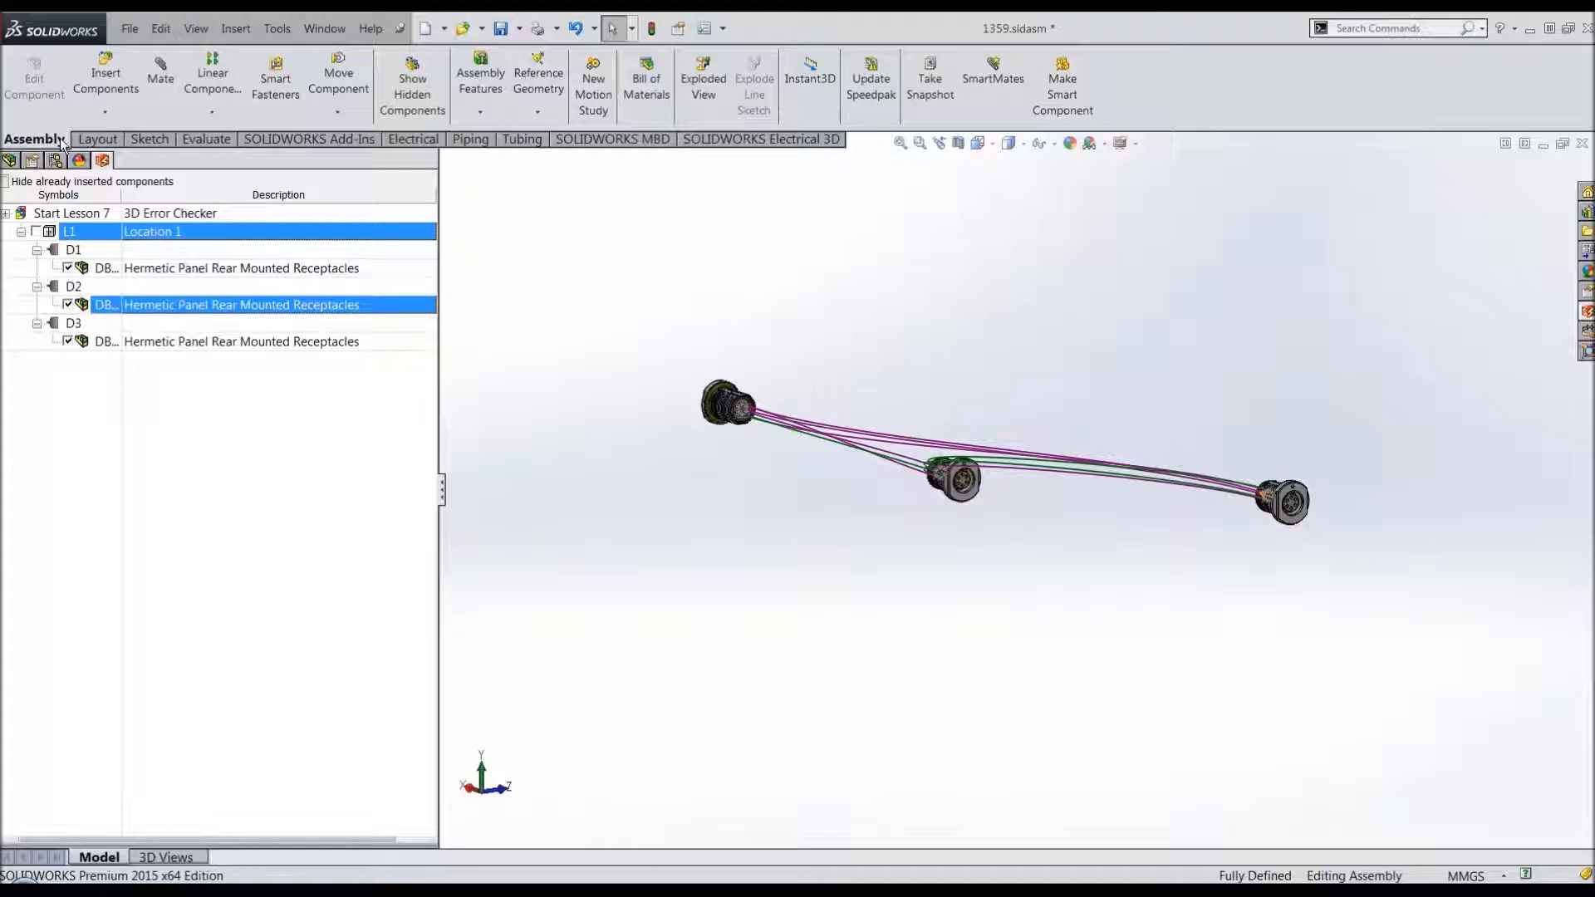
left_click(544, 113)
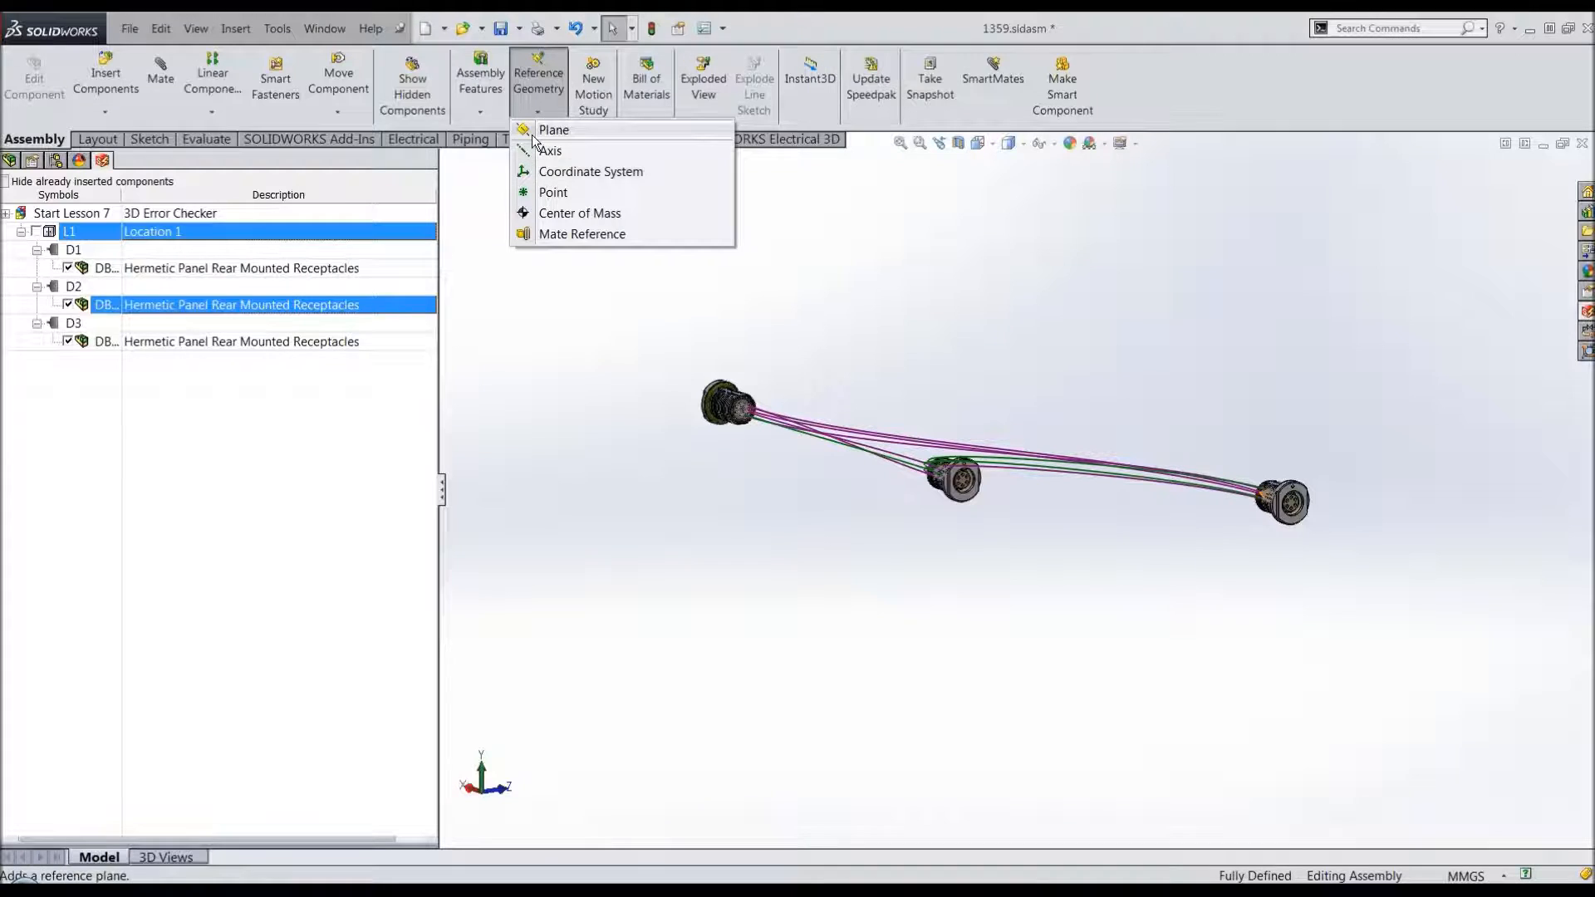
left_click(532, 133)
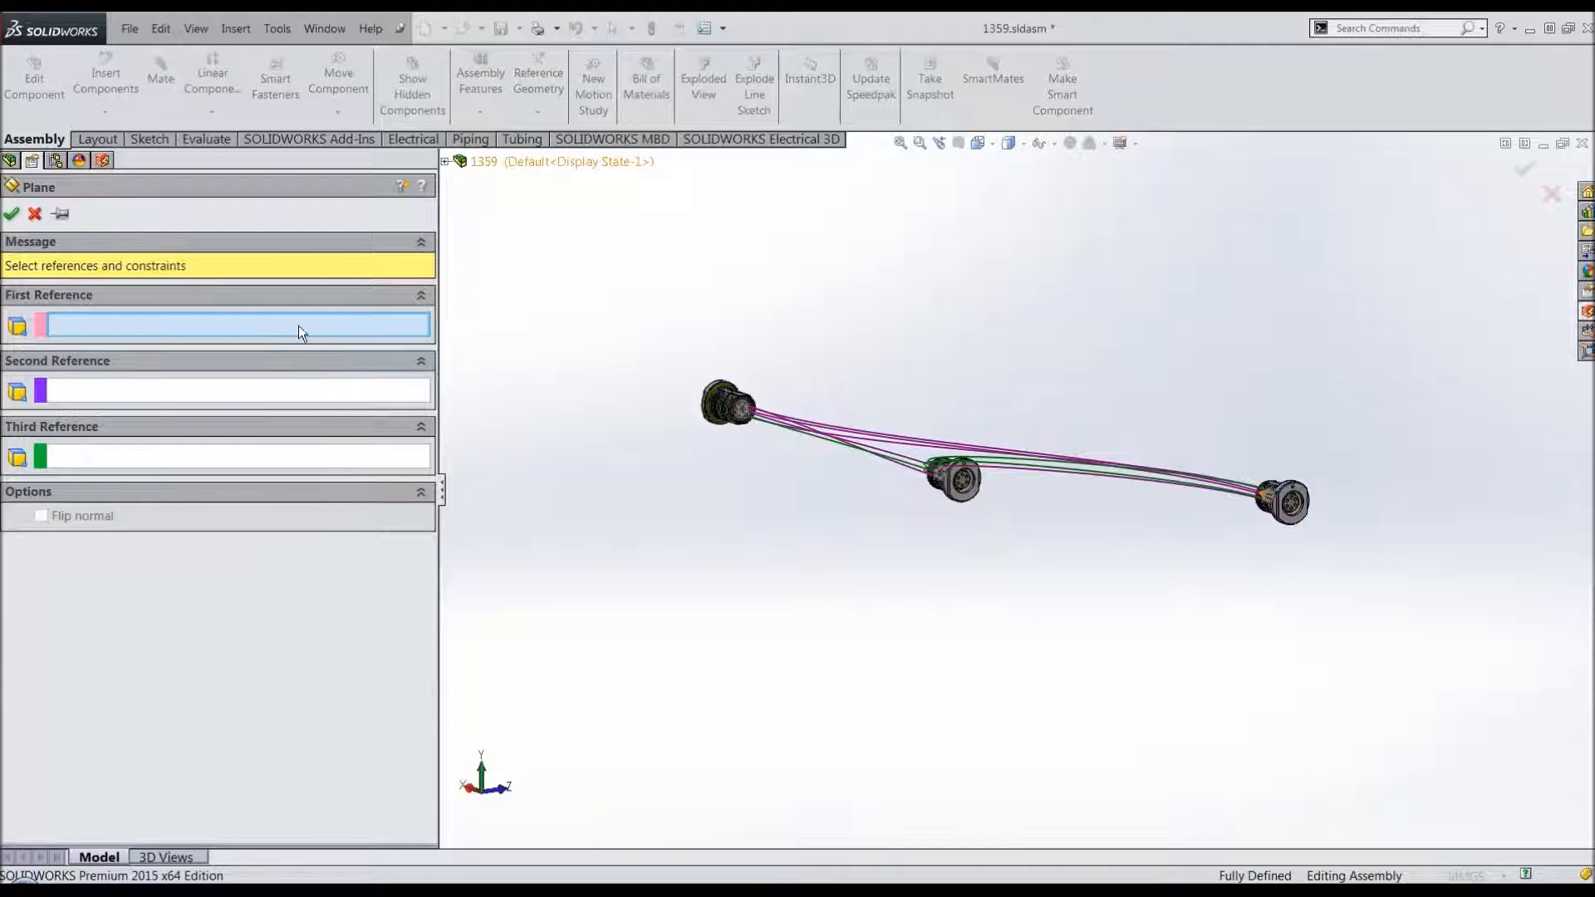
left_click(444, 162)
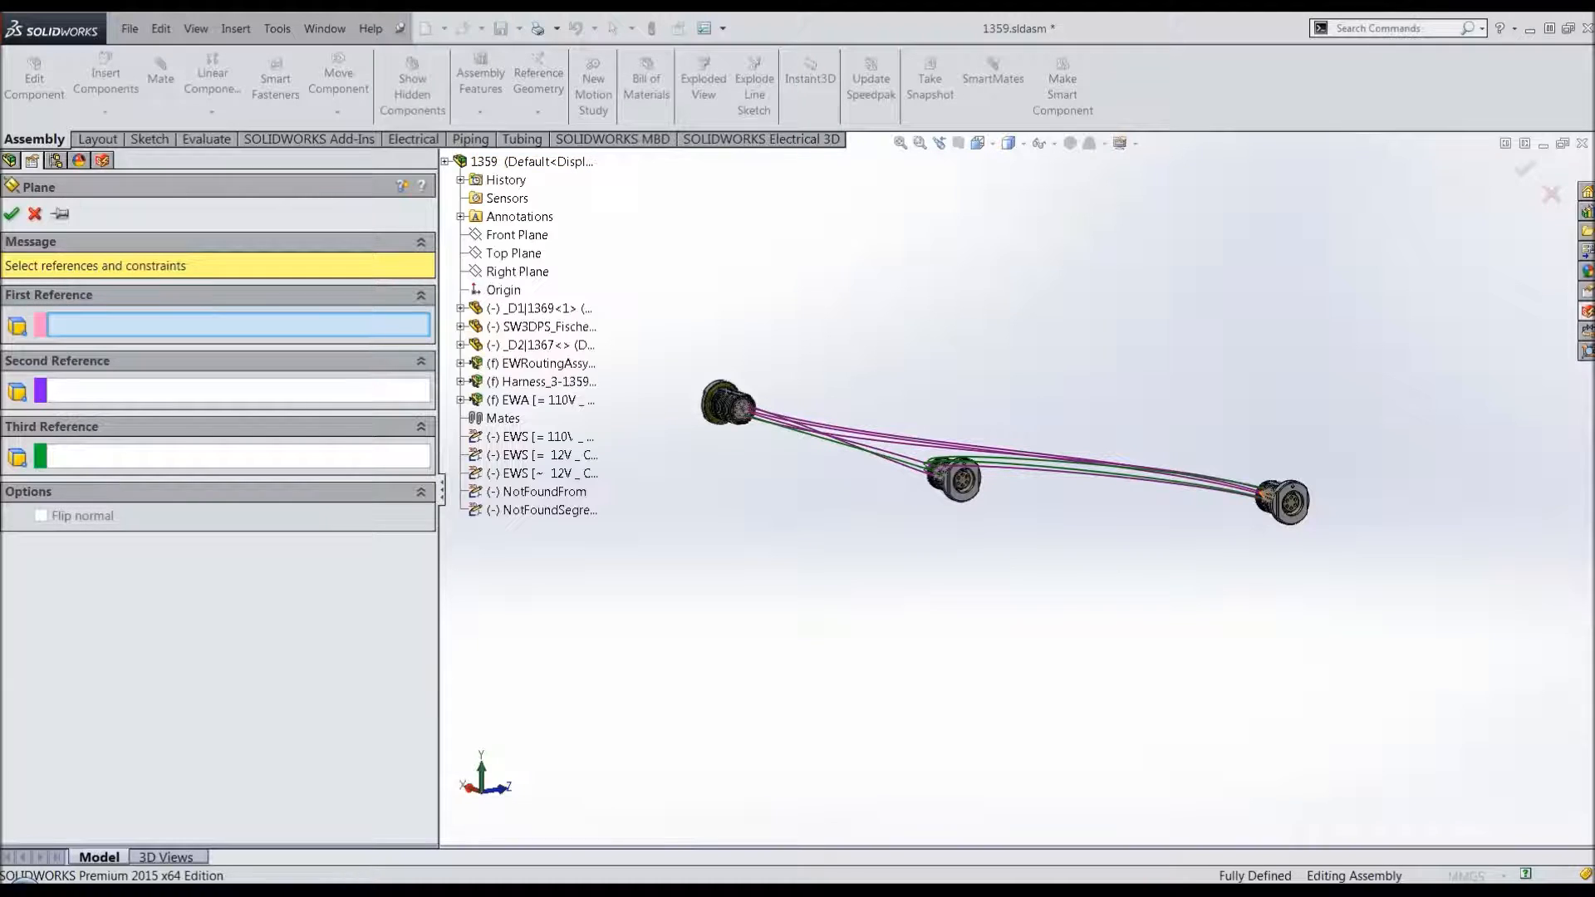
left_click(503, 254)
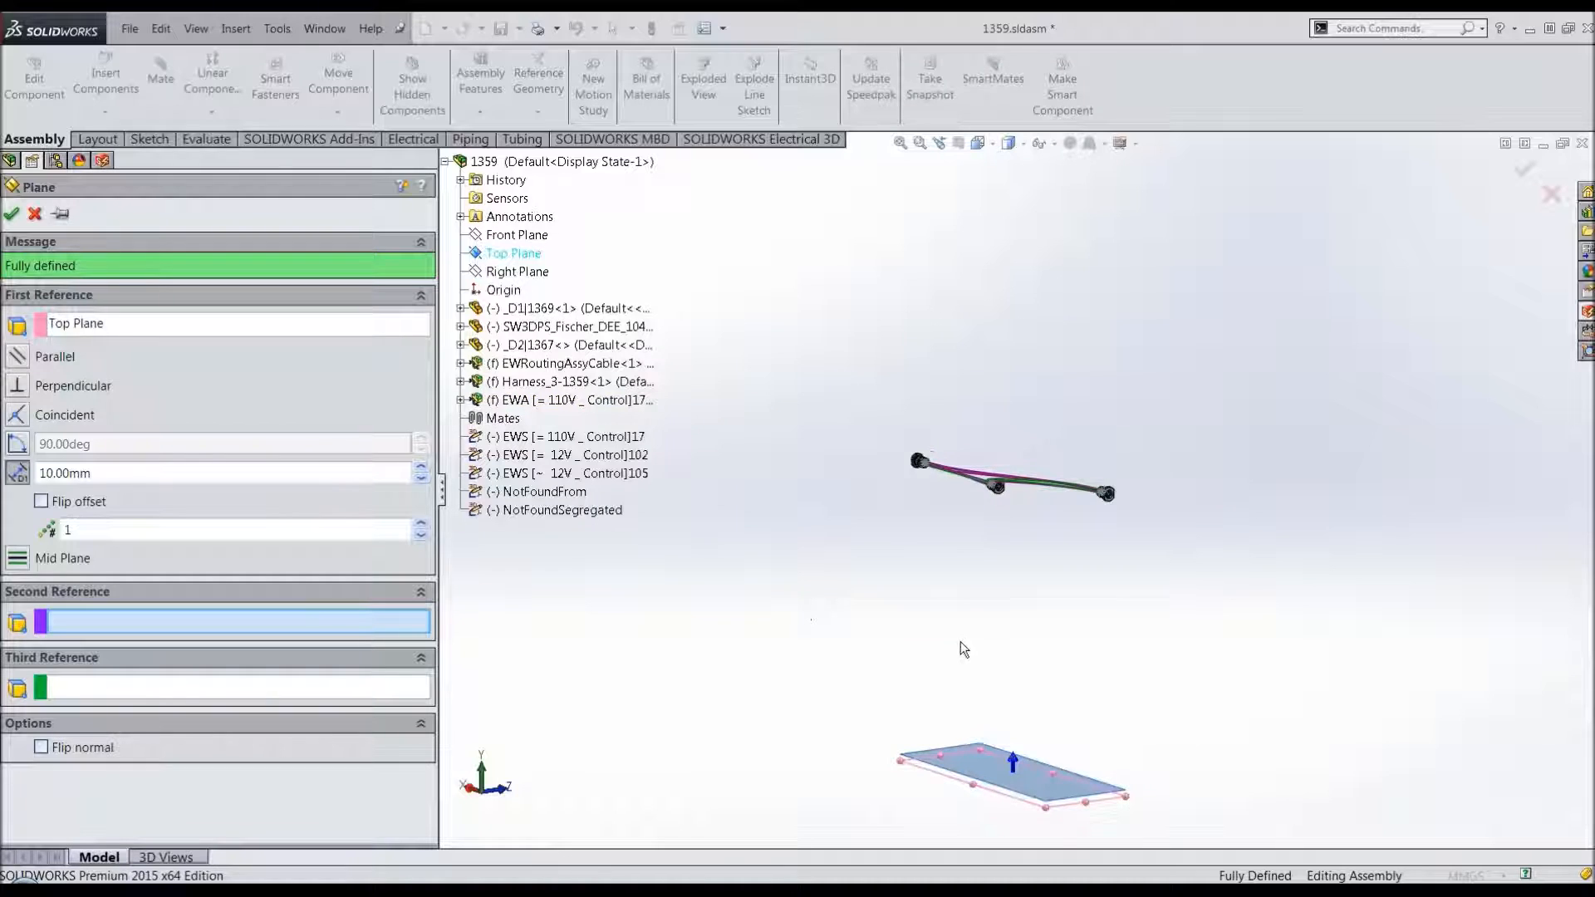
left_click(228, 480)
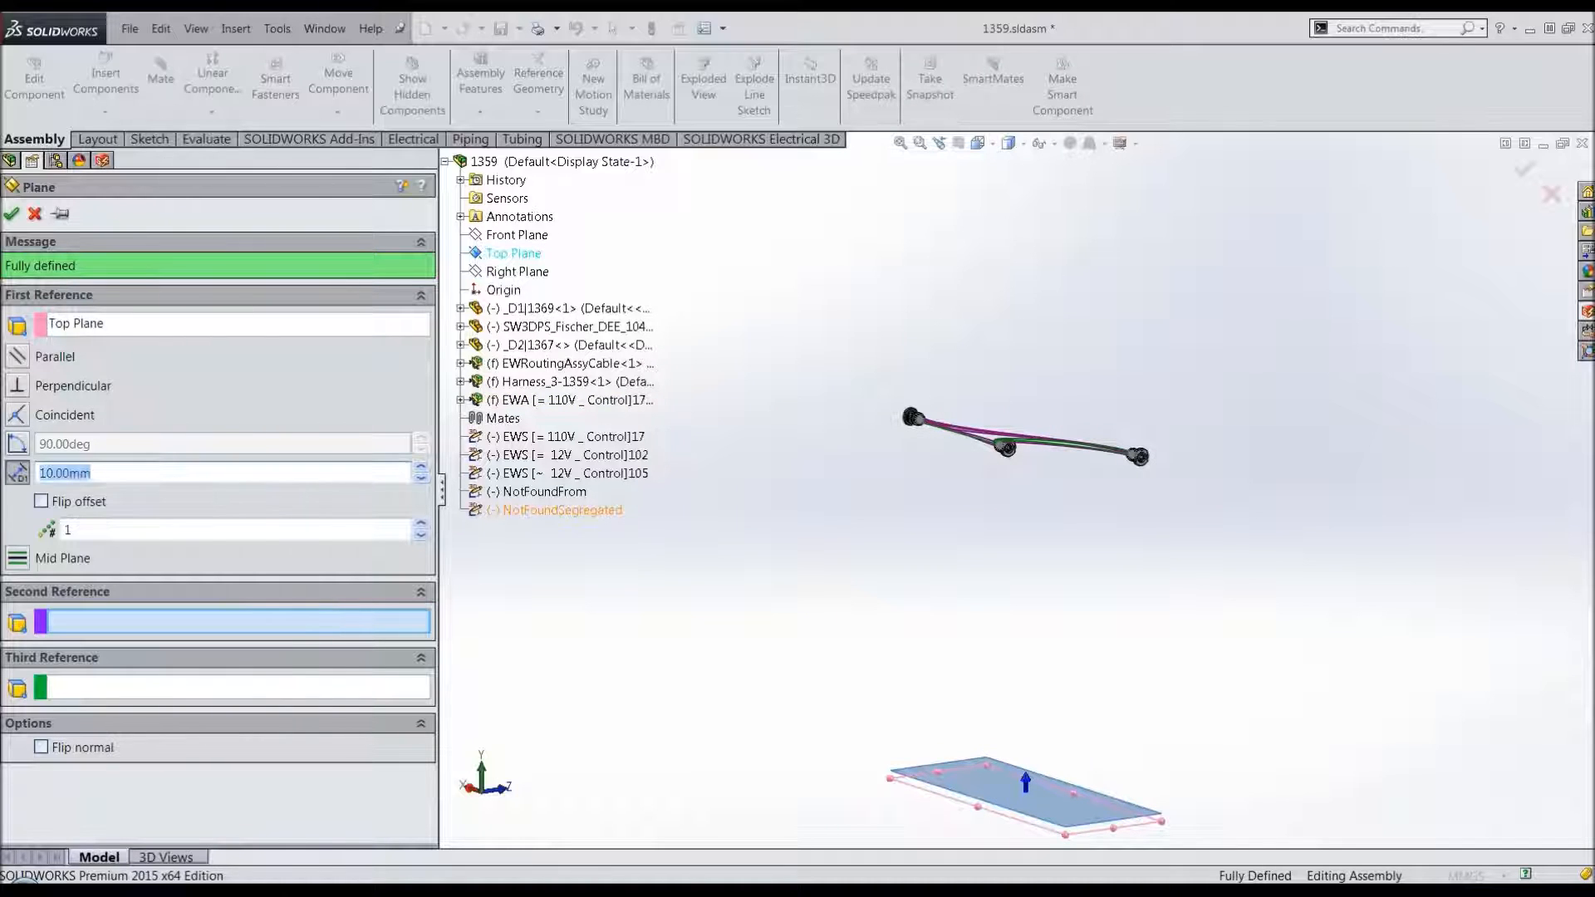
type("445")
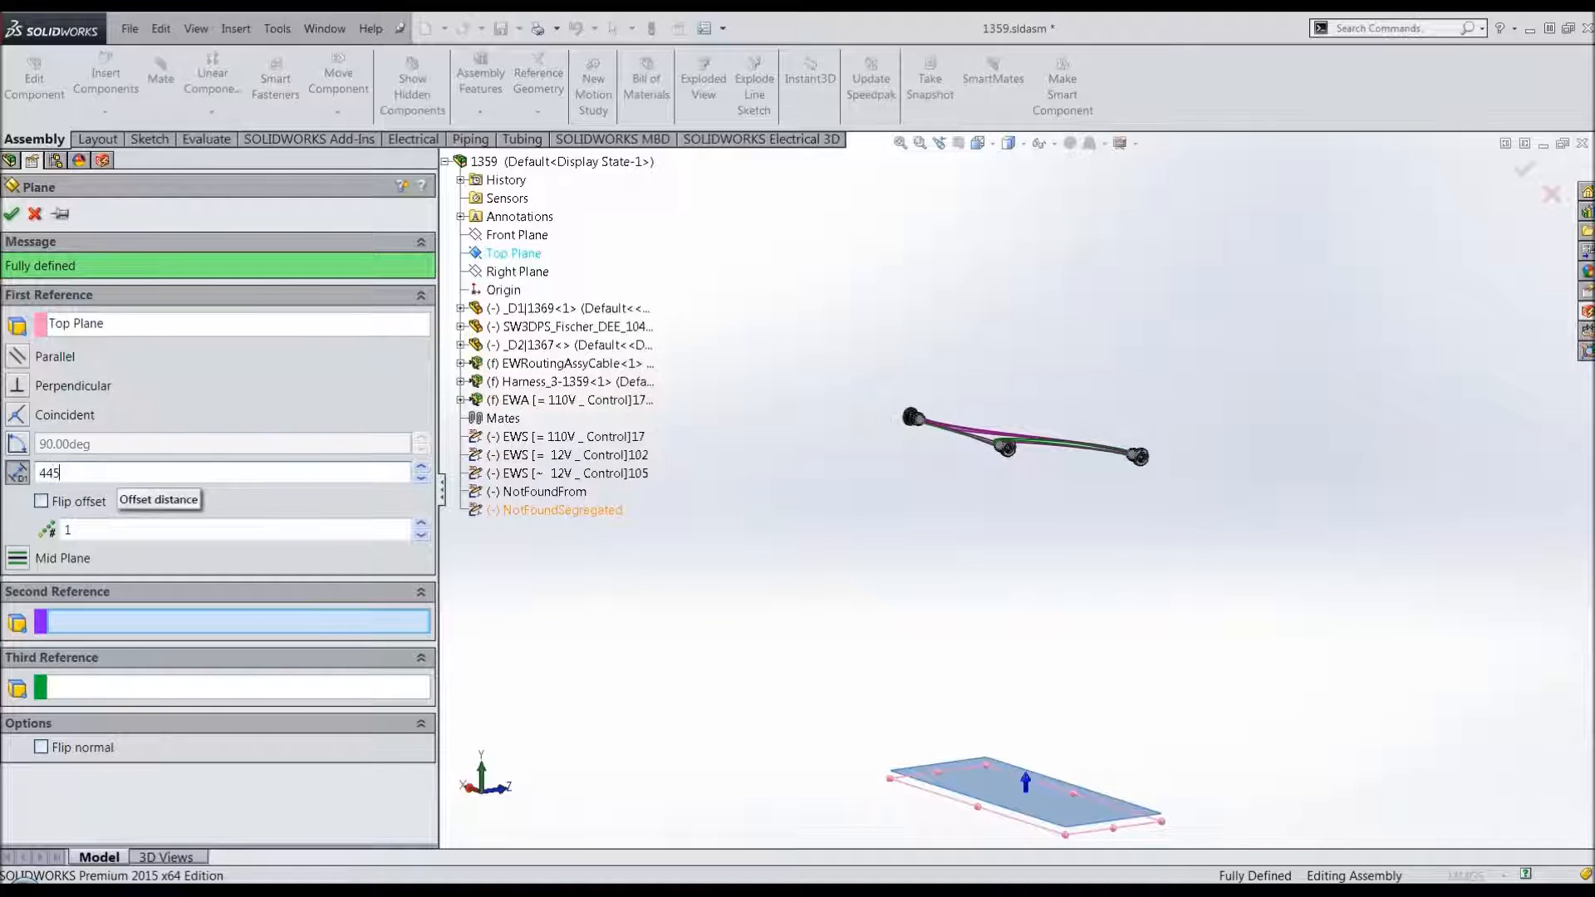
key("Return")
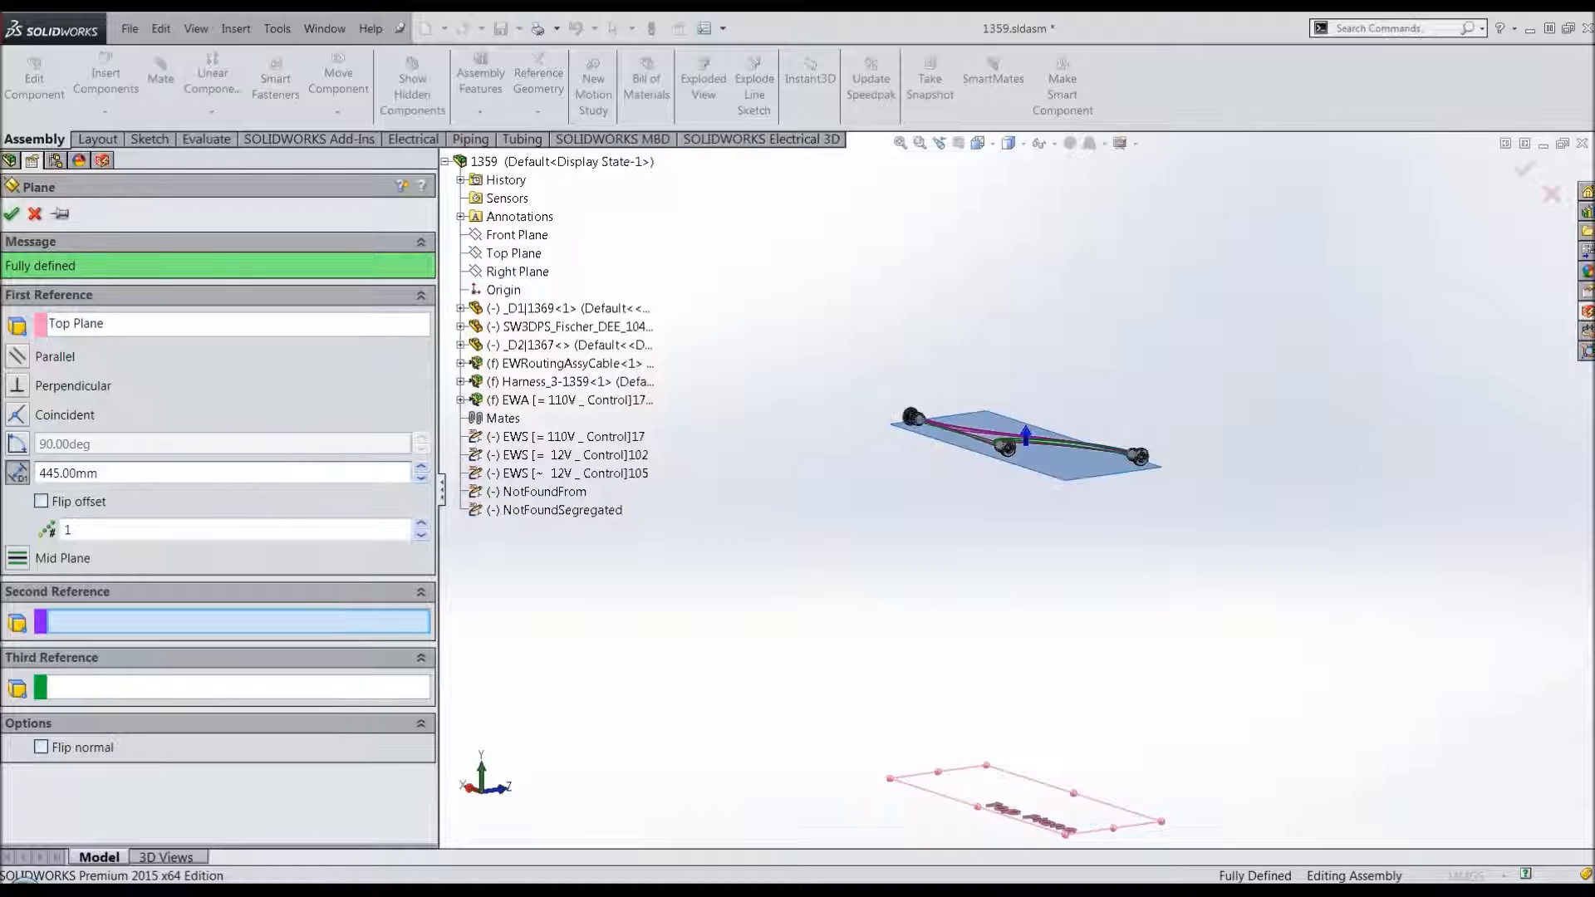
left_click(12, 214)
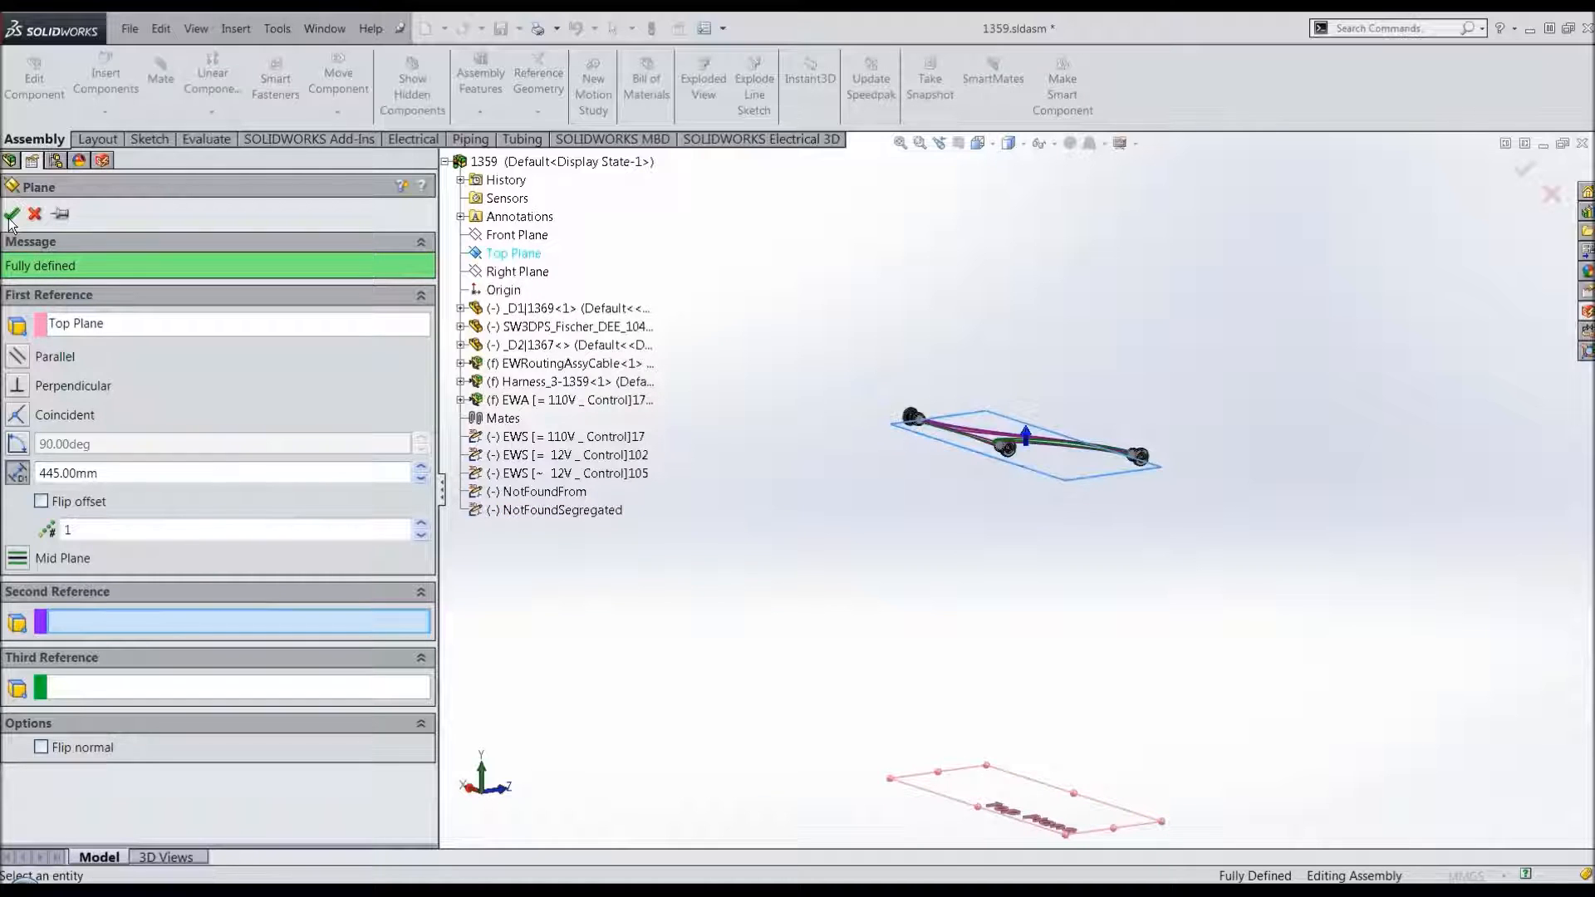
Step: Start a 3D sketch on Plane1 and turn off the display of sketches to hide the existing wire routes
key("ctrl+space")
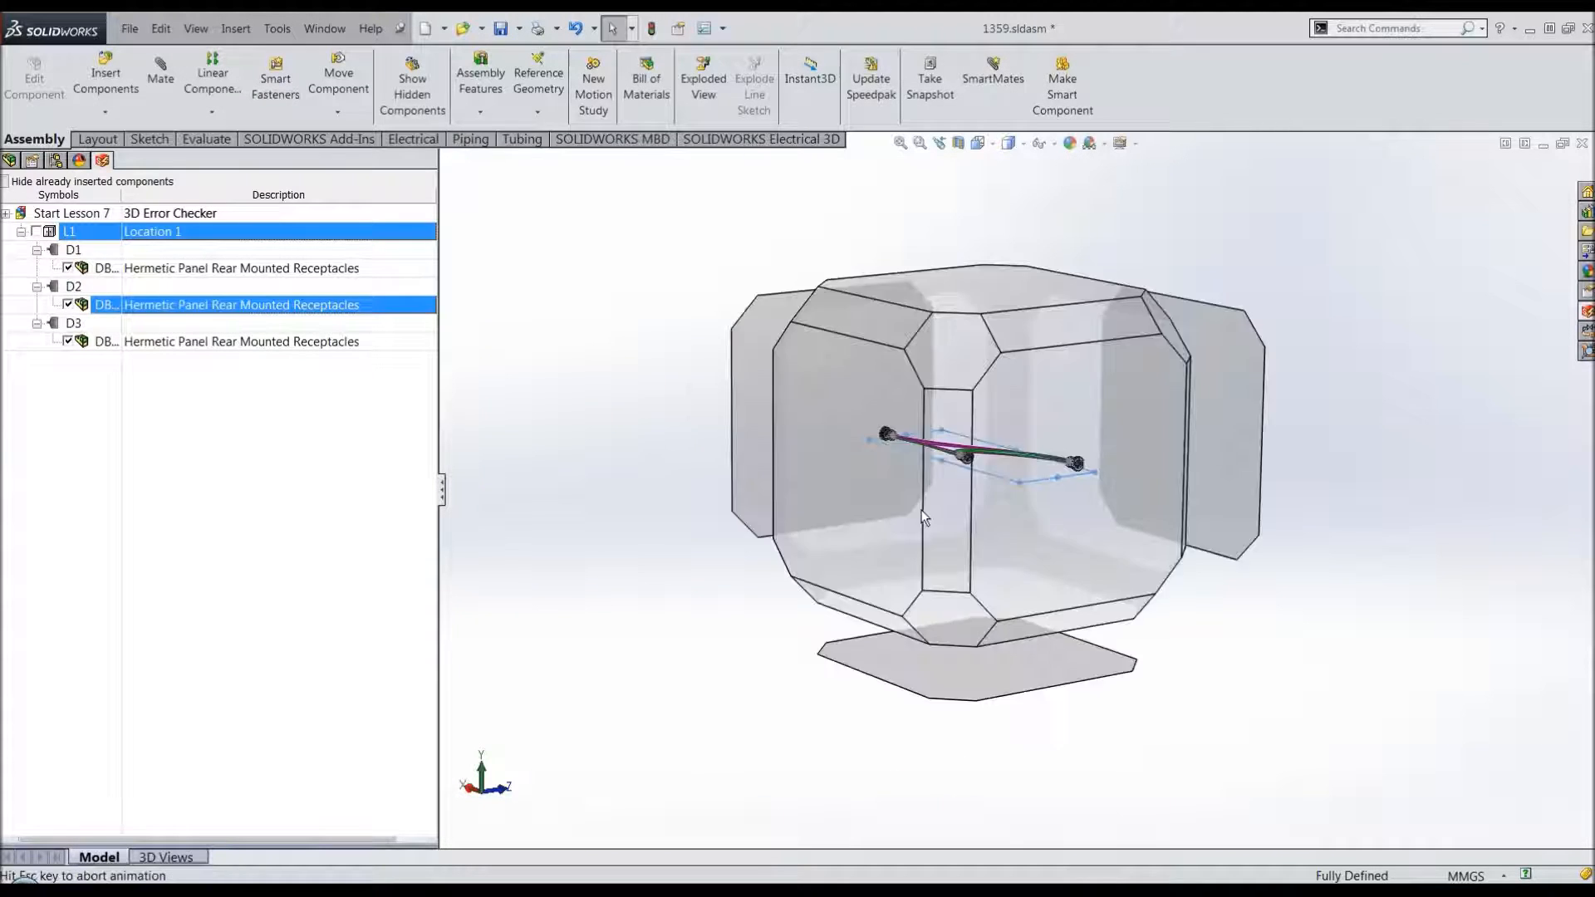
left_click(987, 319)
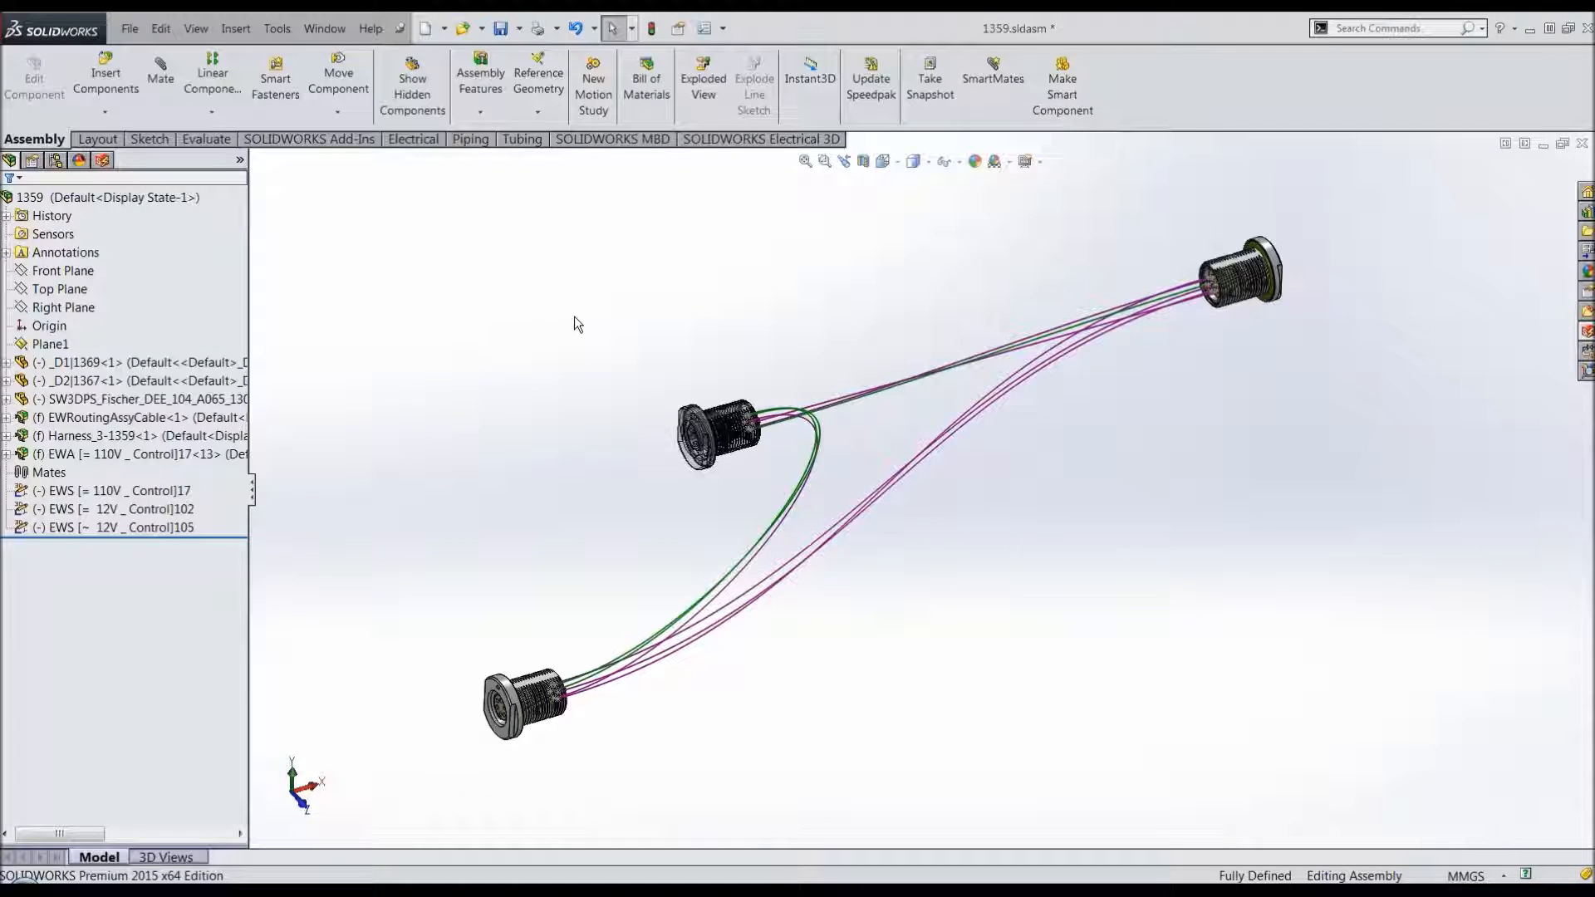
left_click(149, 139)
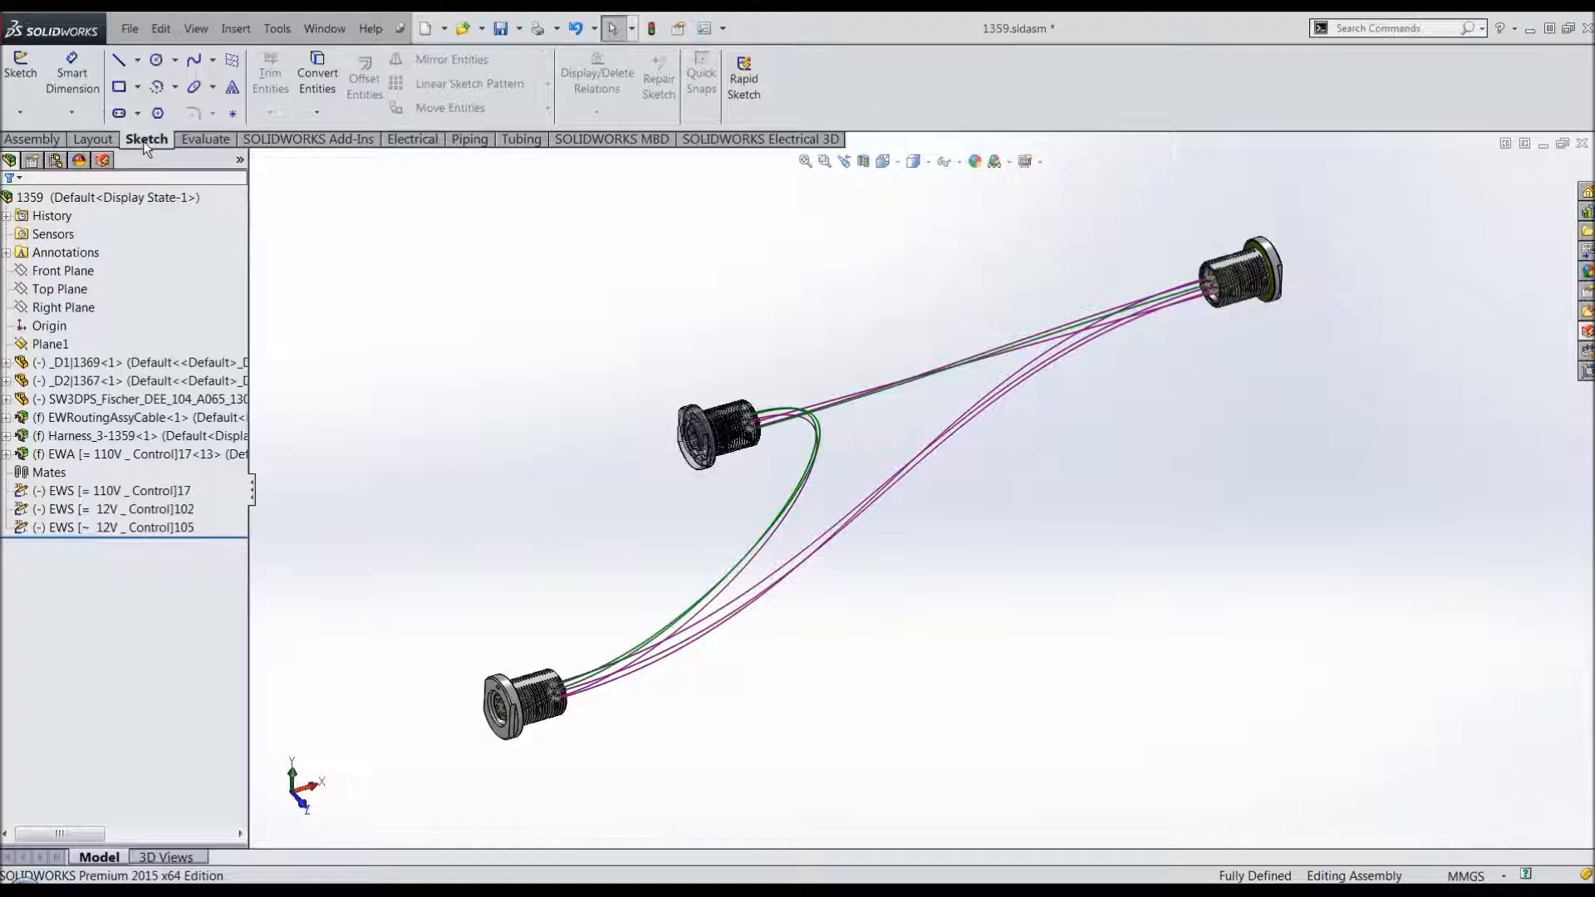
left_click(20, 112)
left_click(50, 344)
left_click(21, 113)
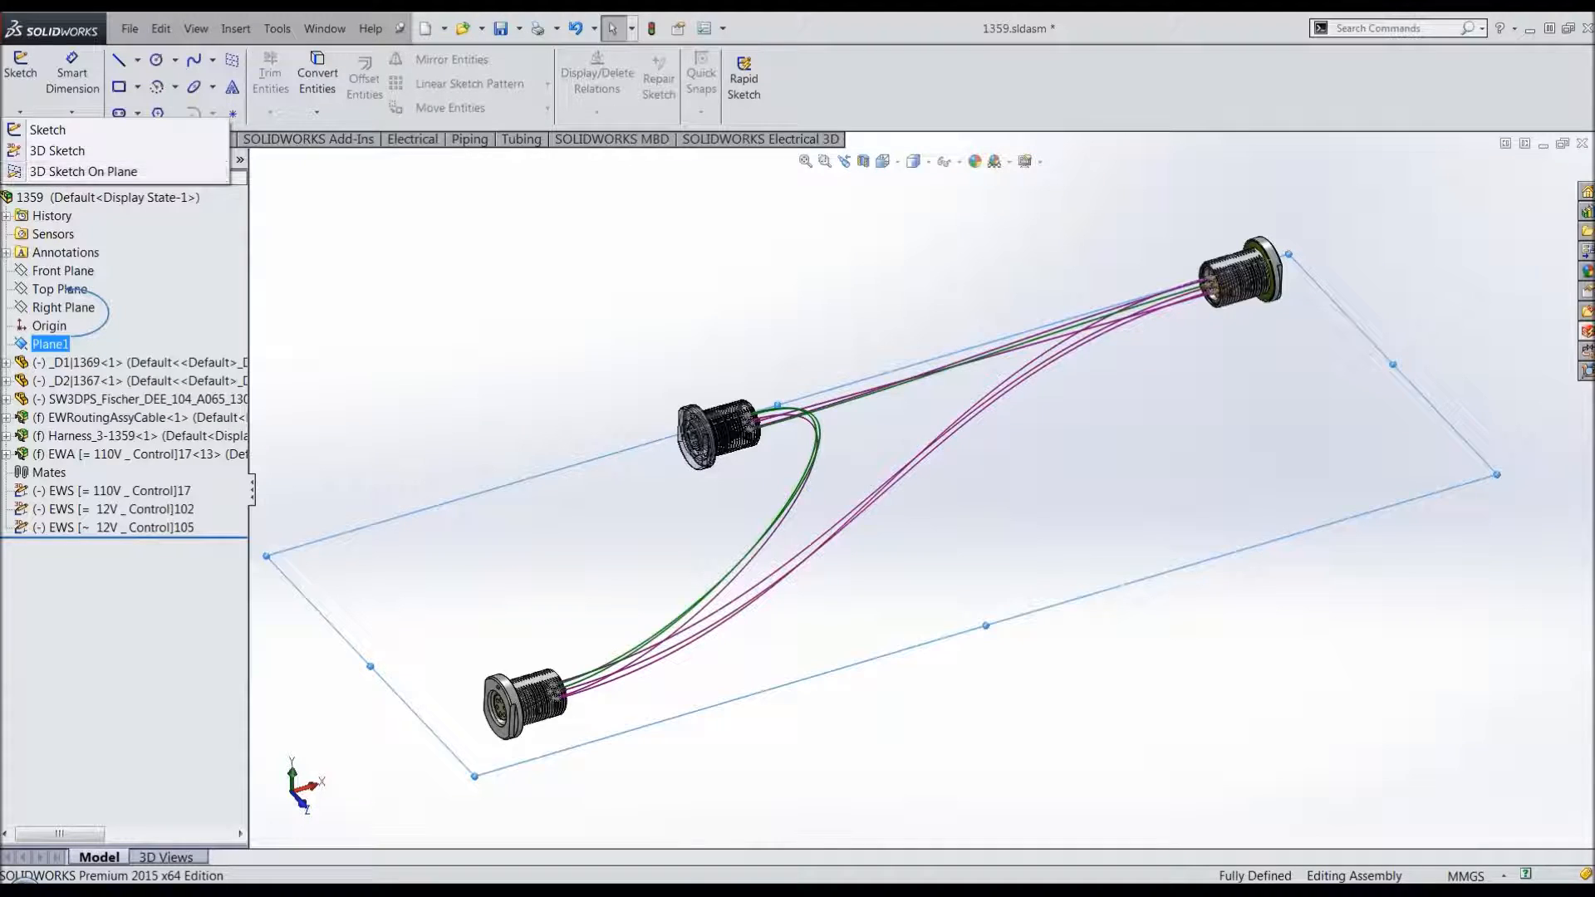
left_click(60, 172)
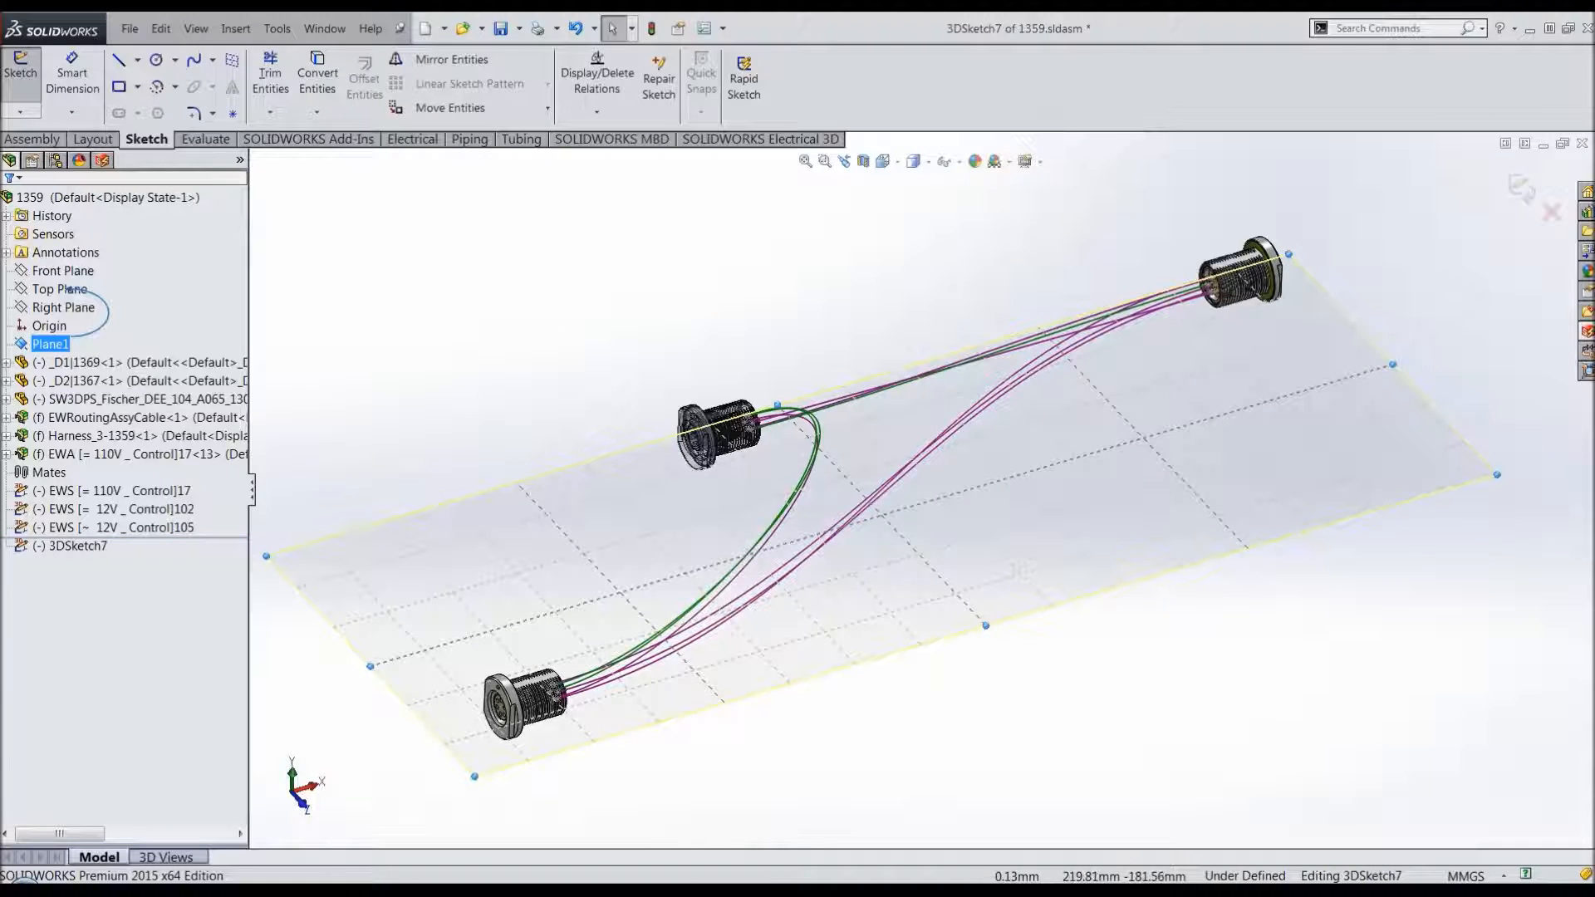
key("space")
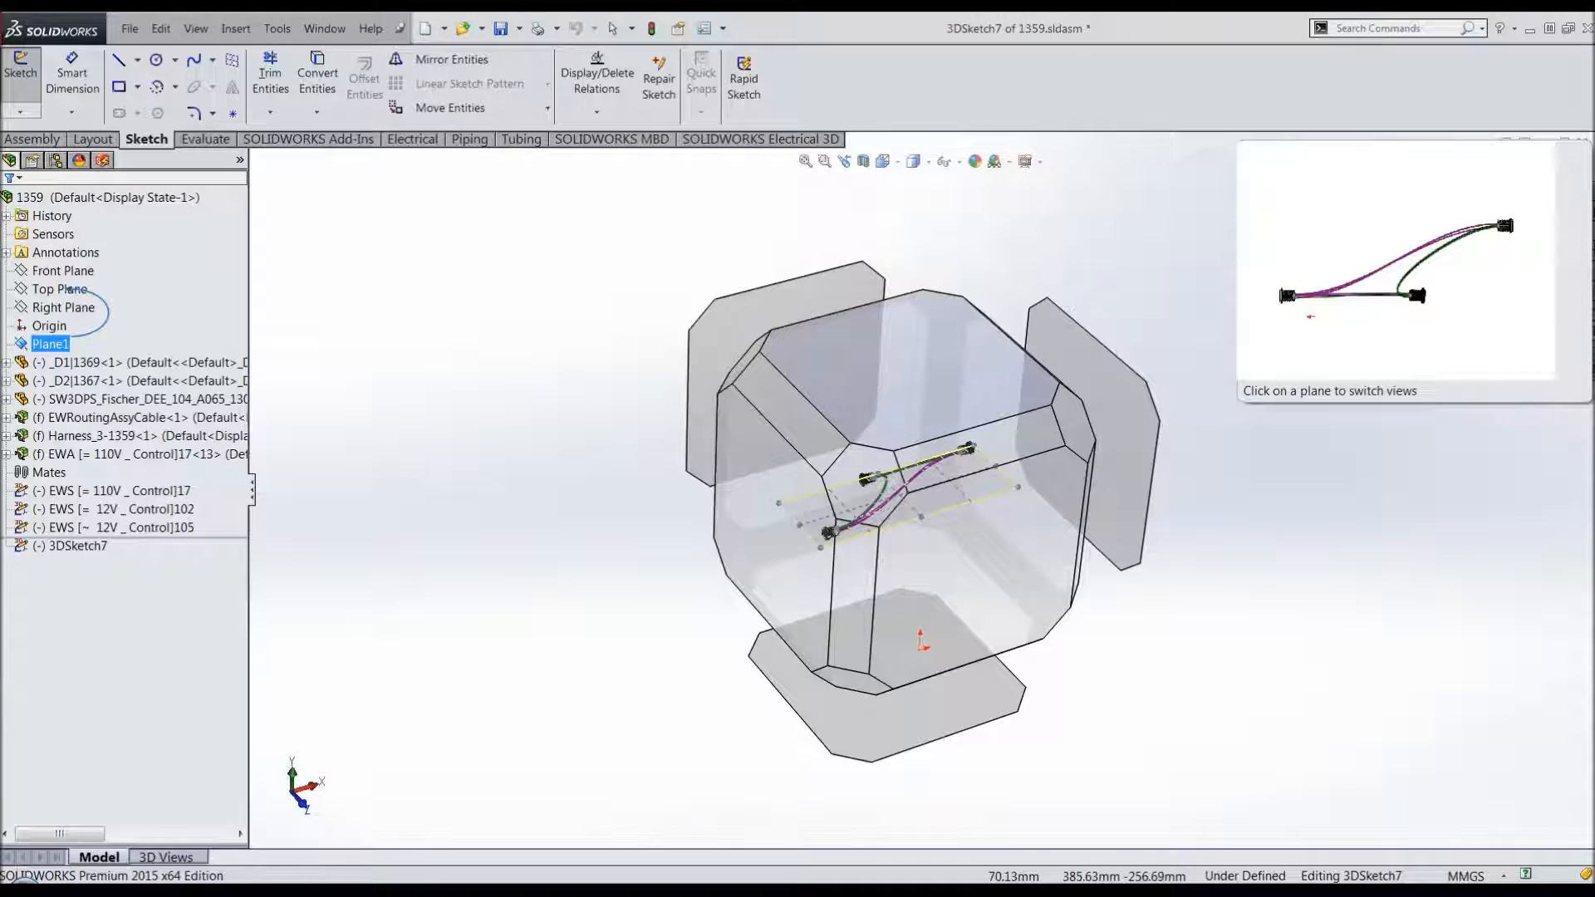
left_click(909, 369)
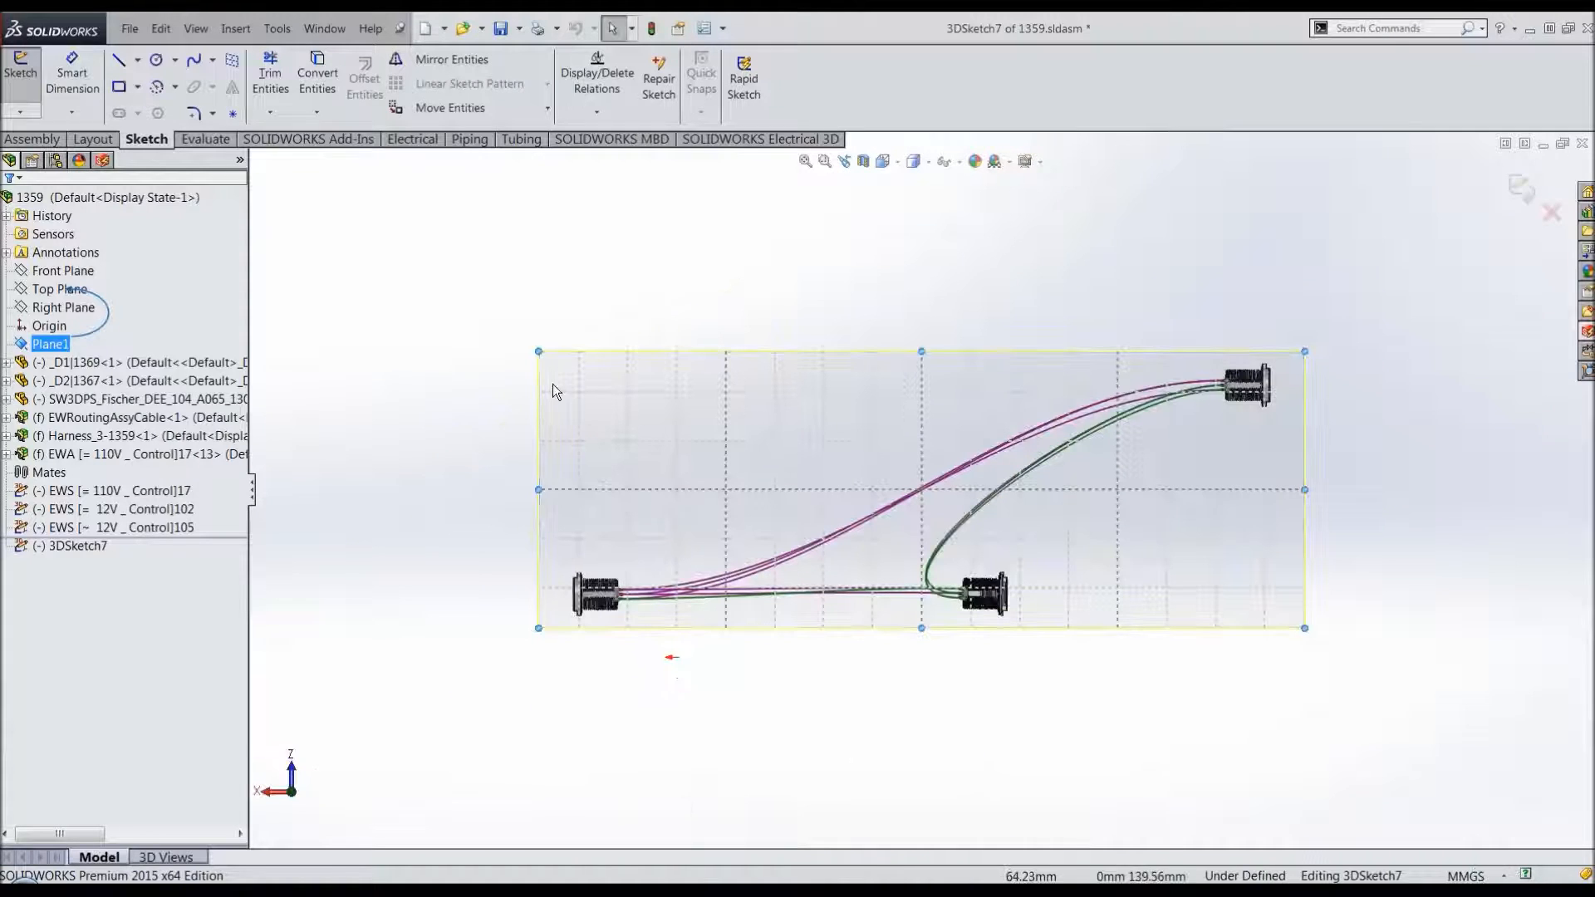
key("f")
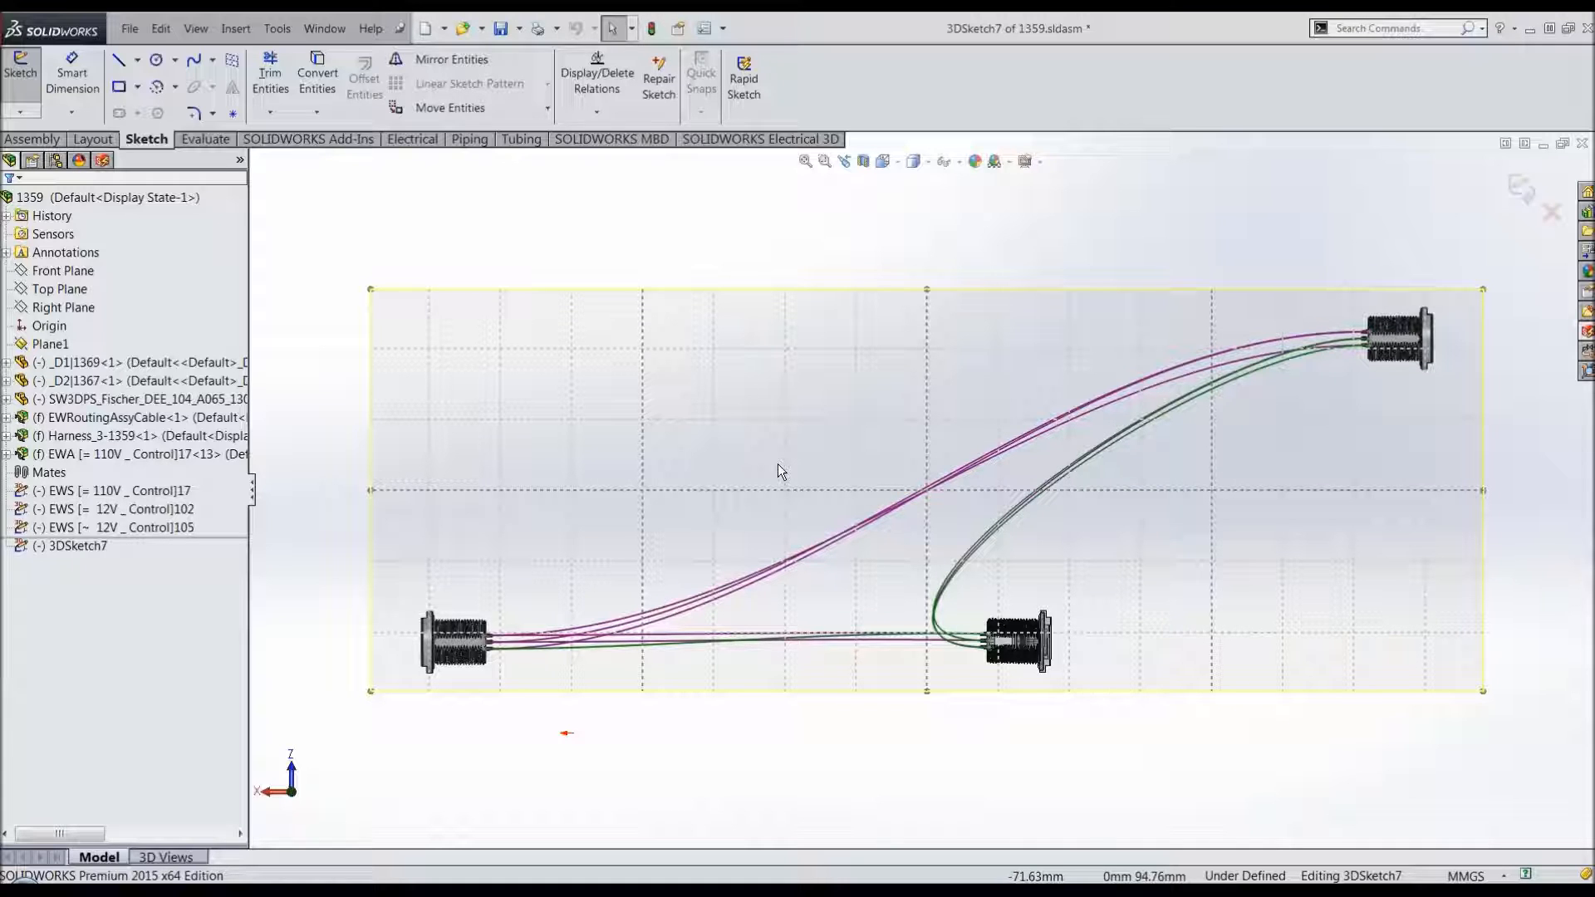
left_click(117, 65)
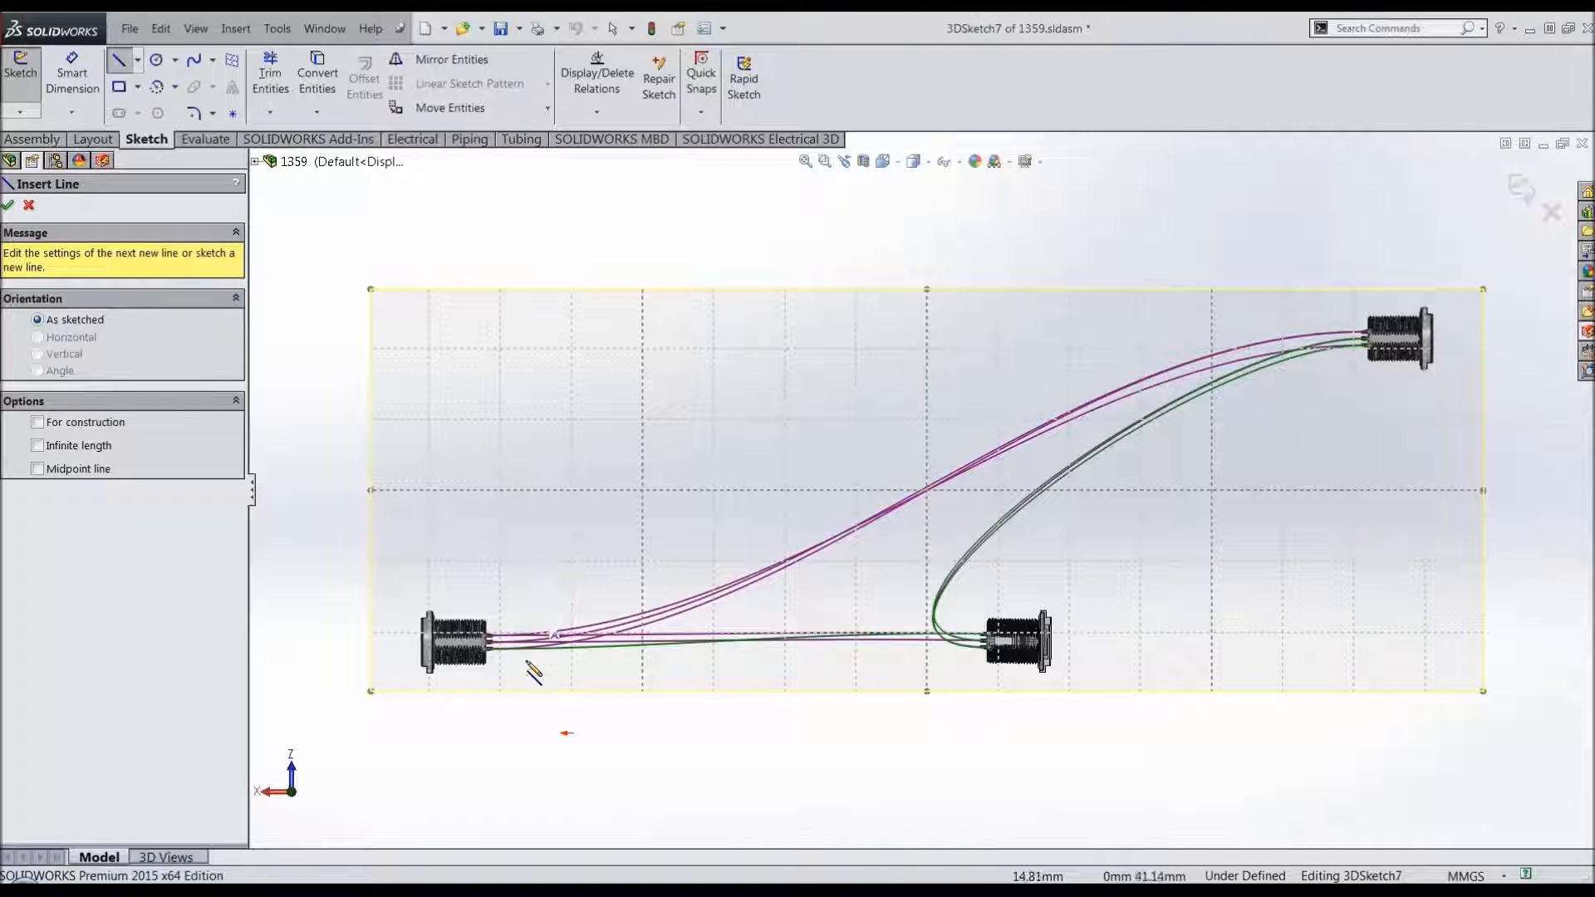
left_click(955, 164)
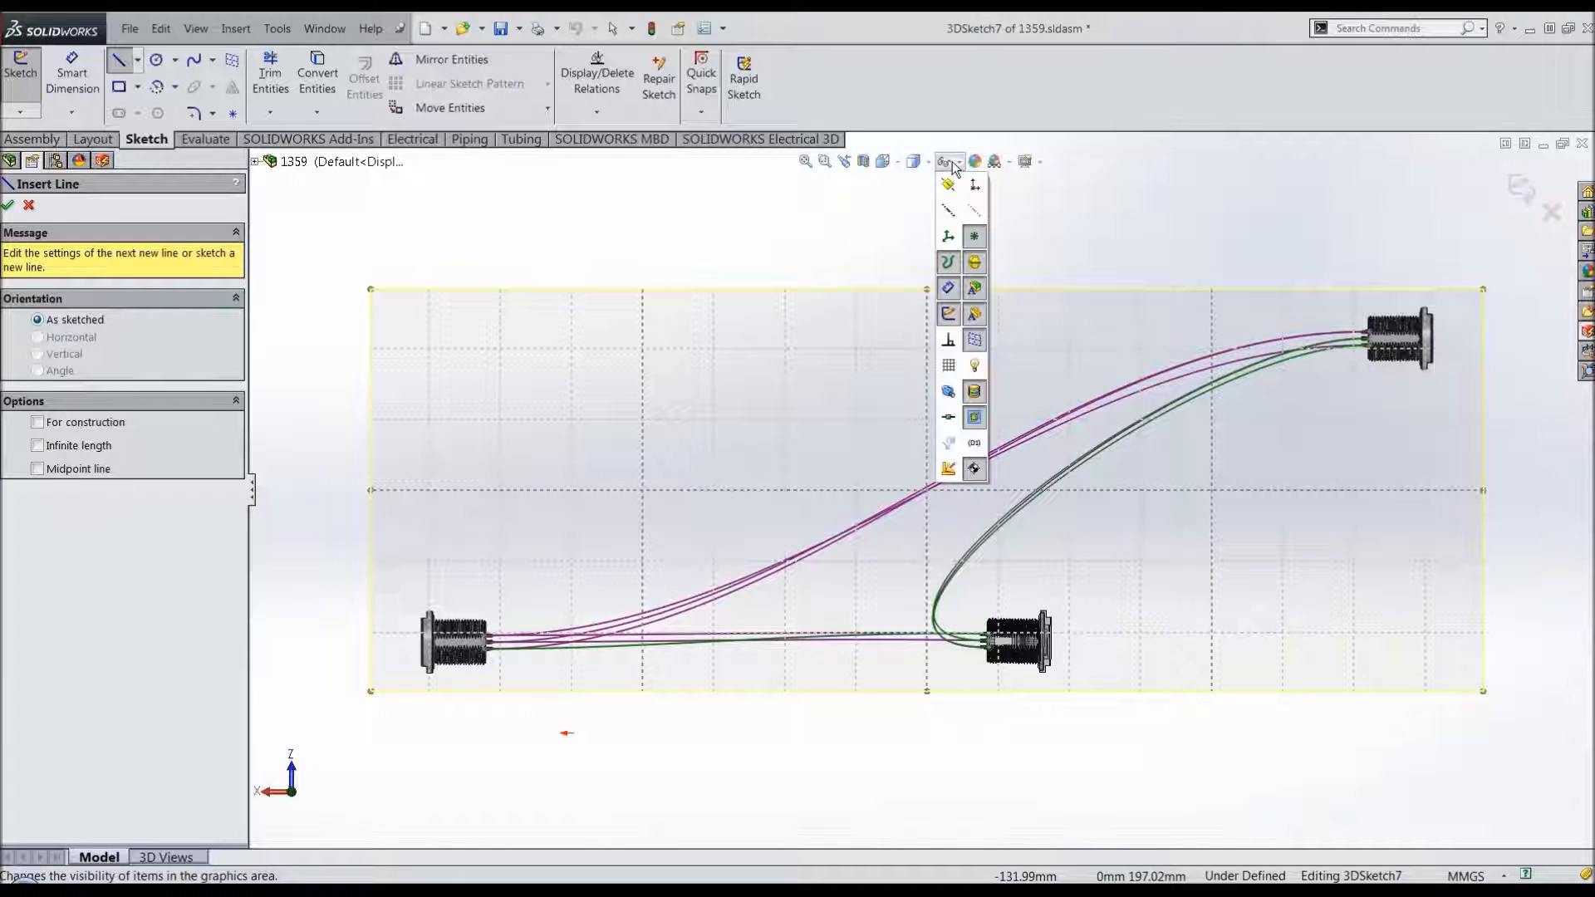
left_click(949, 315)
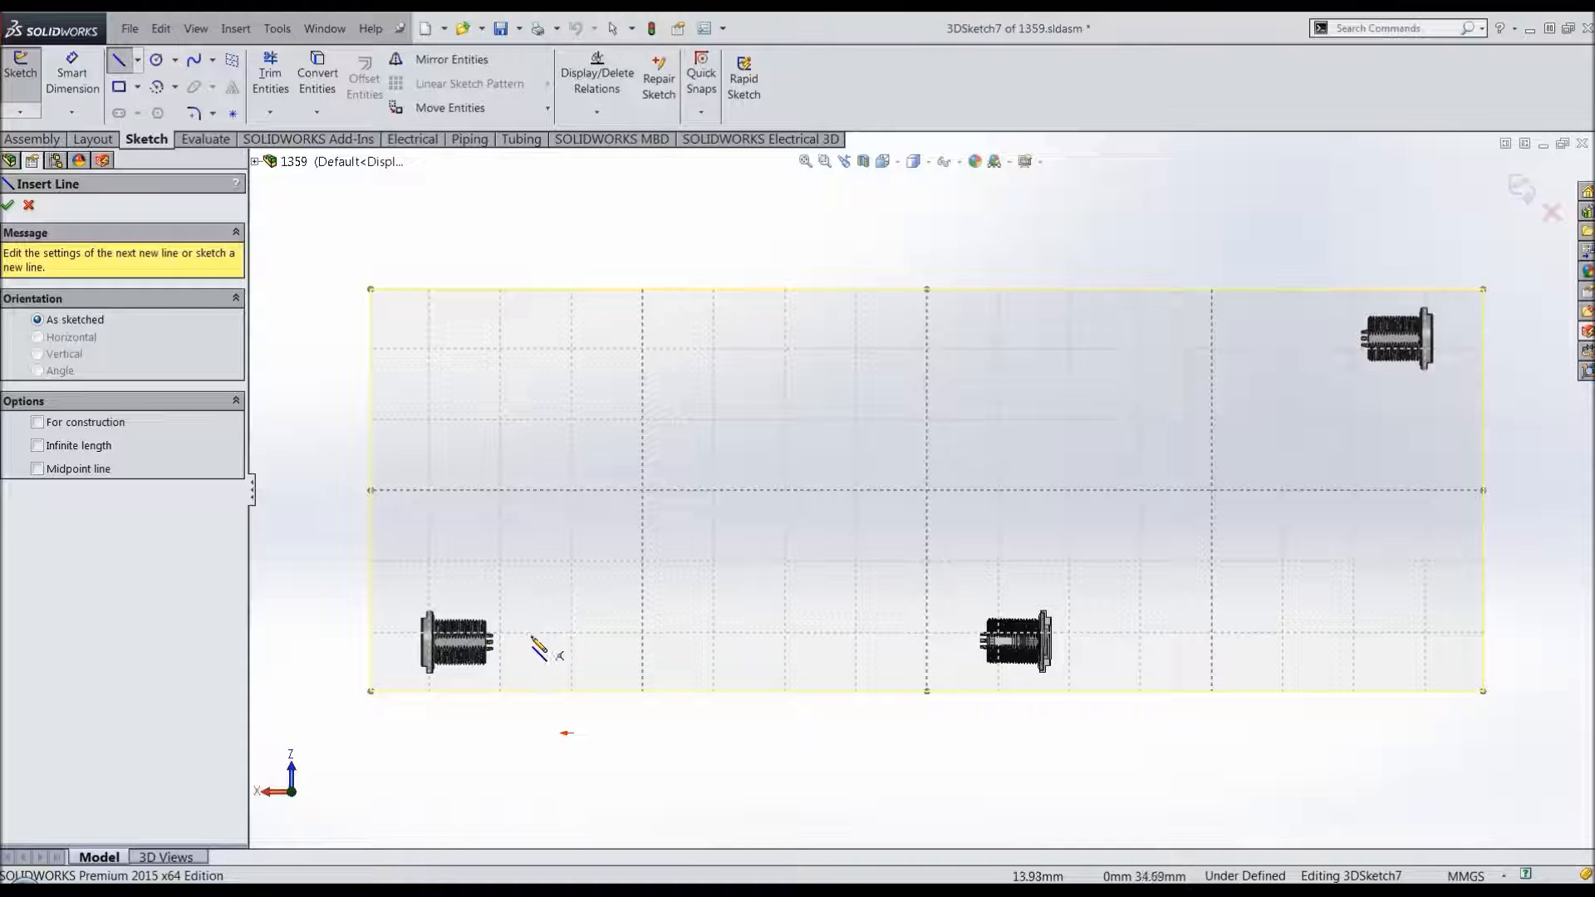
Step: Sketch a horizontal line from the upper connector, continue about 129 mm diagonally to the lower-left connector, branch about 117 mm to the remaining connector, and finish the sketch
left_click(1343, 340)
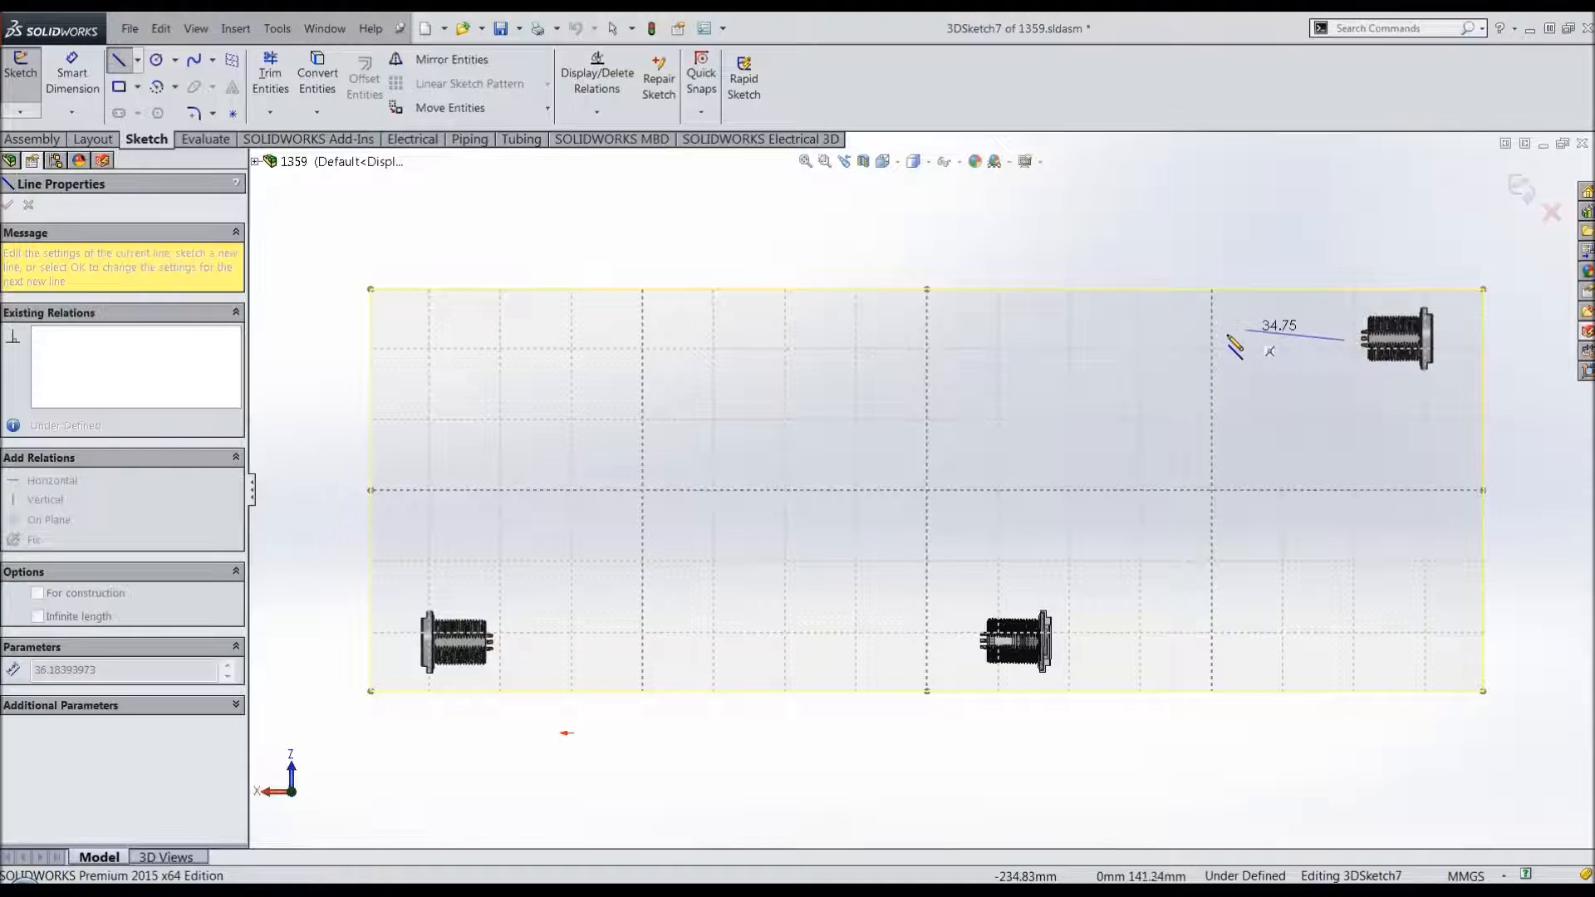
left_click(752, 339)
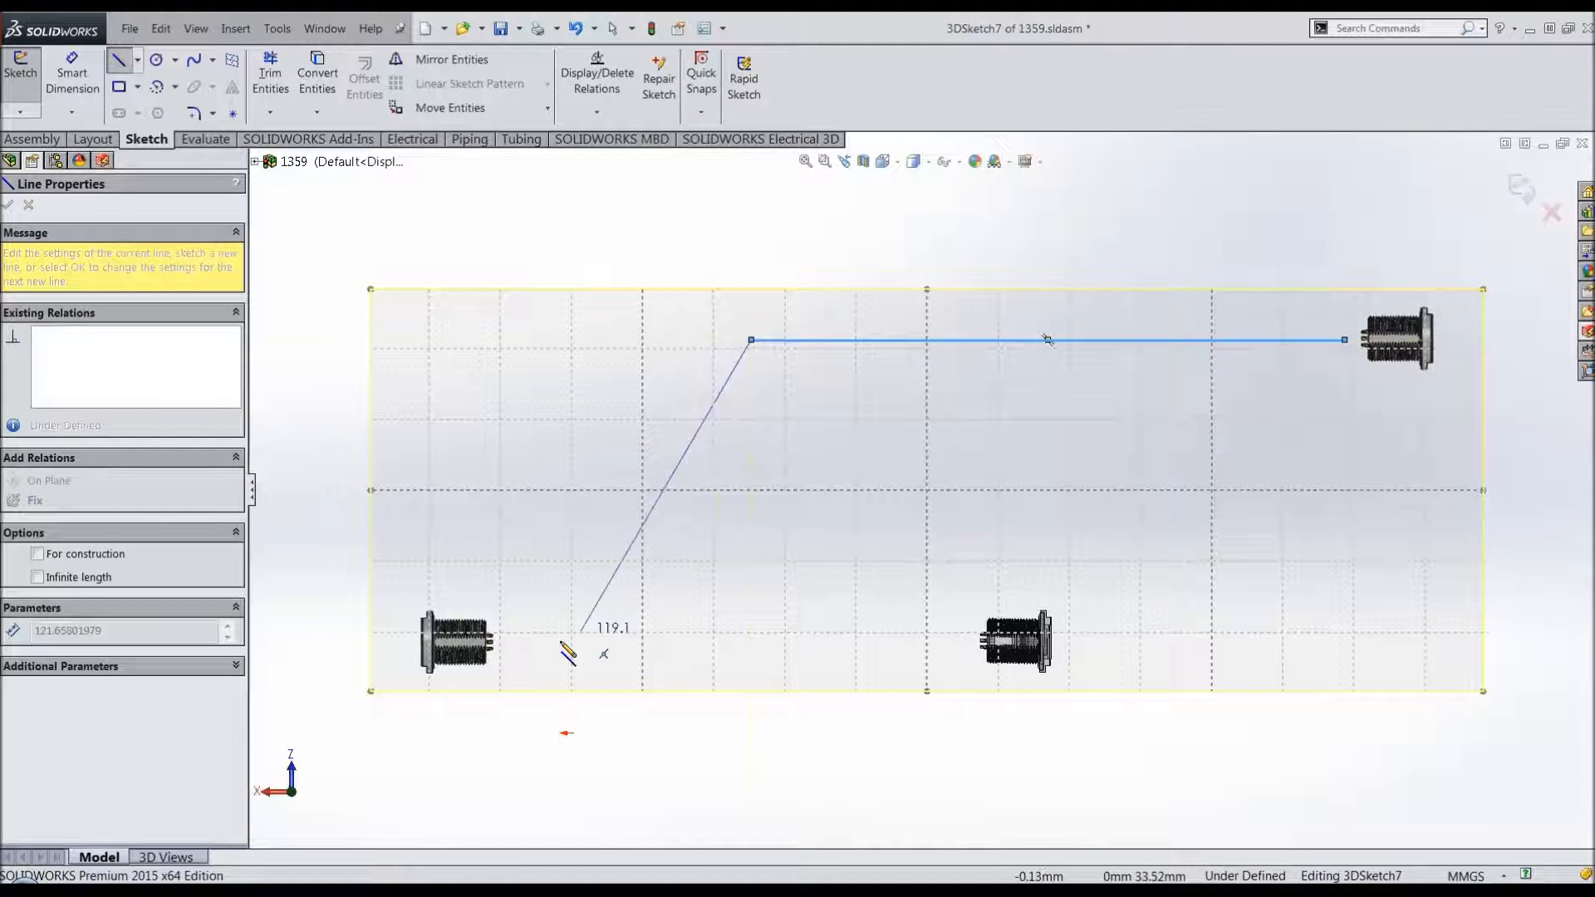
left_click(540, 638)
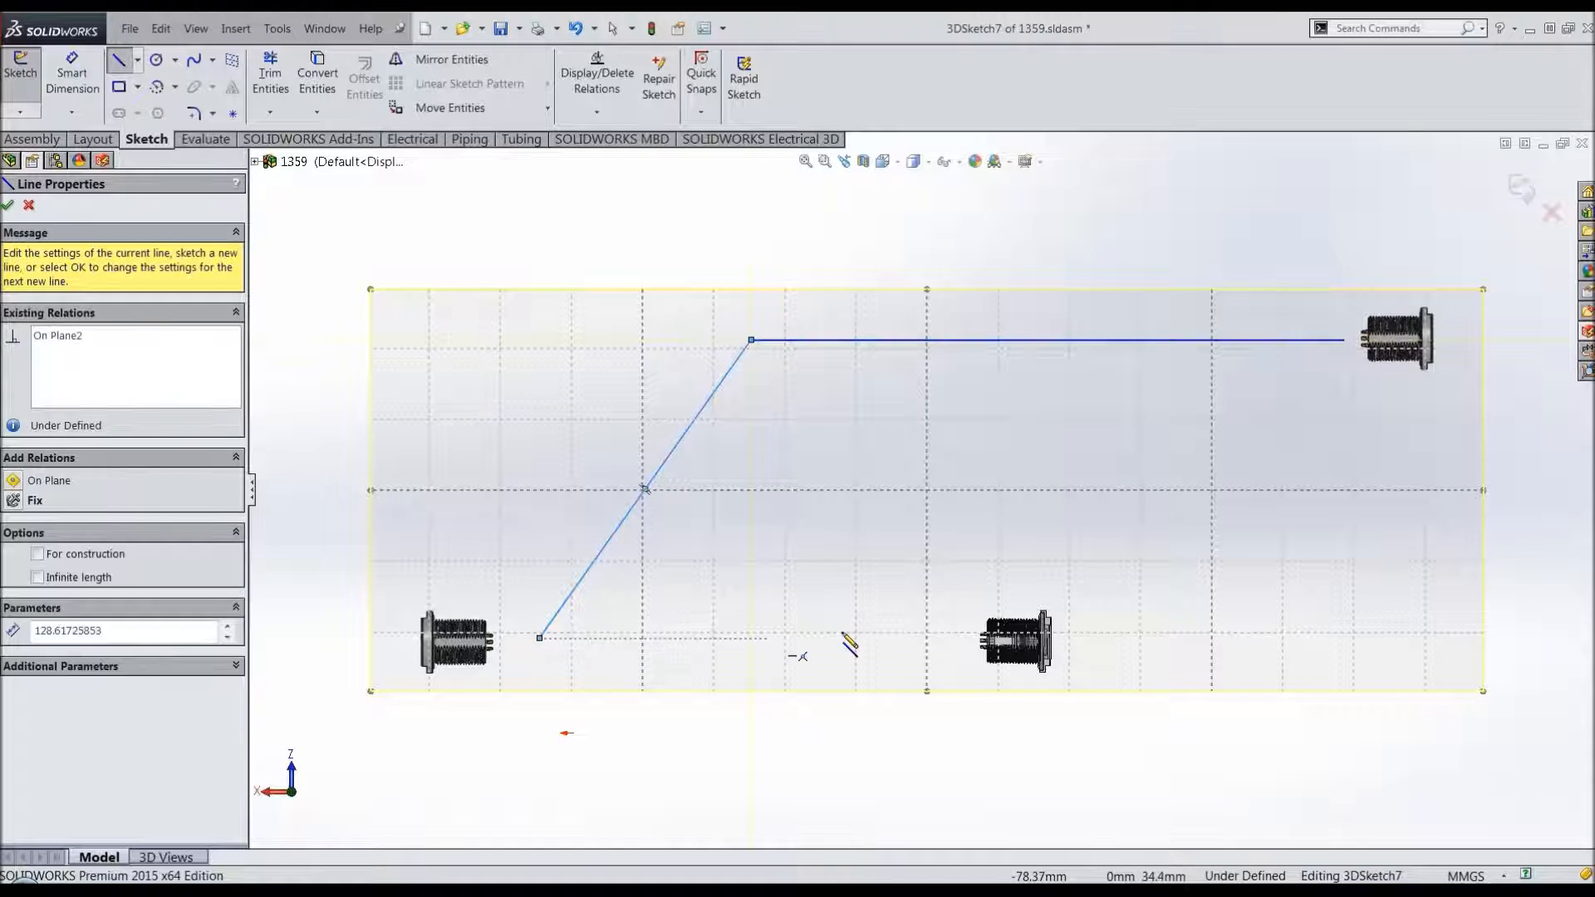
left_click(941, 635)
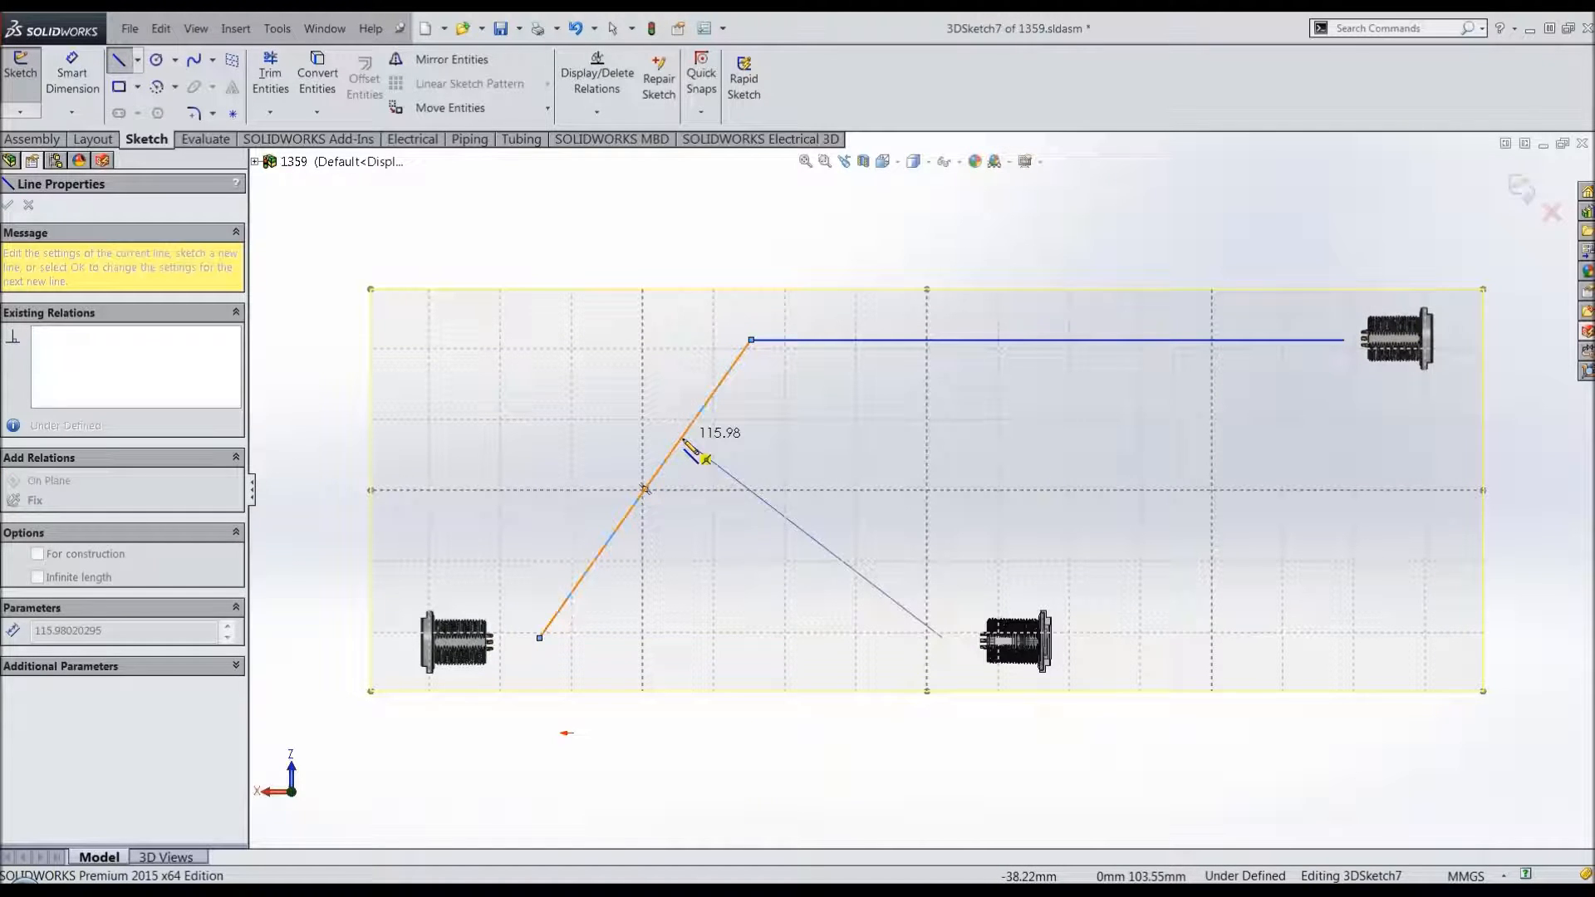
left_click(696, 418)
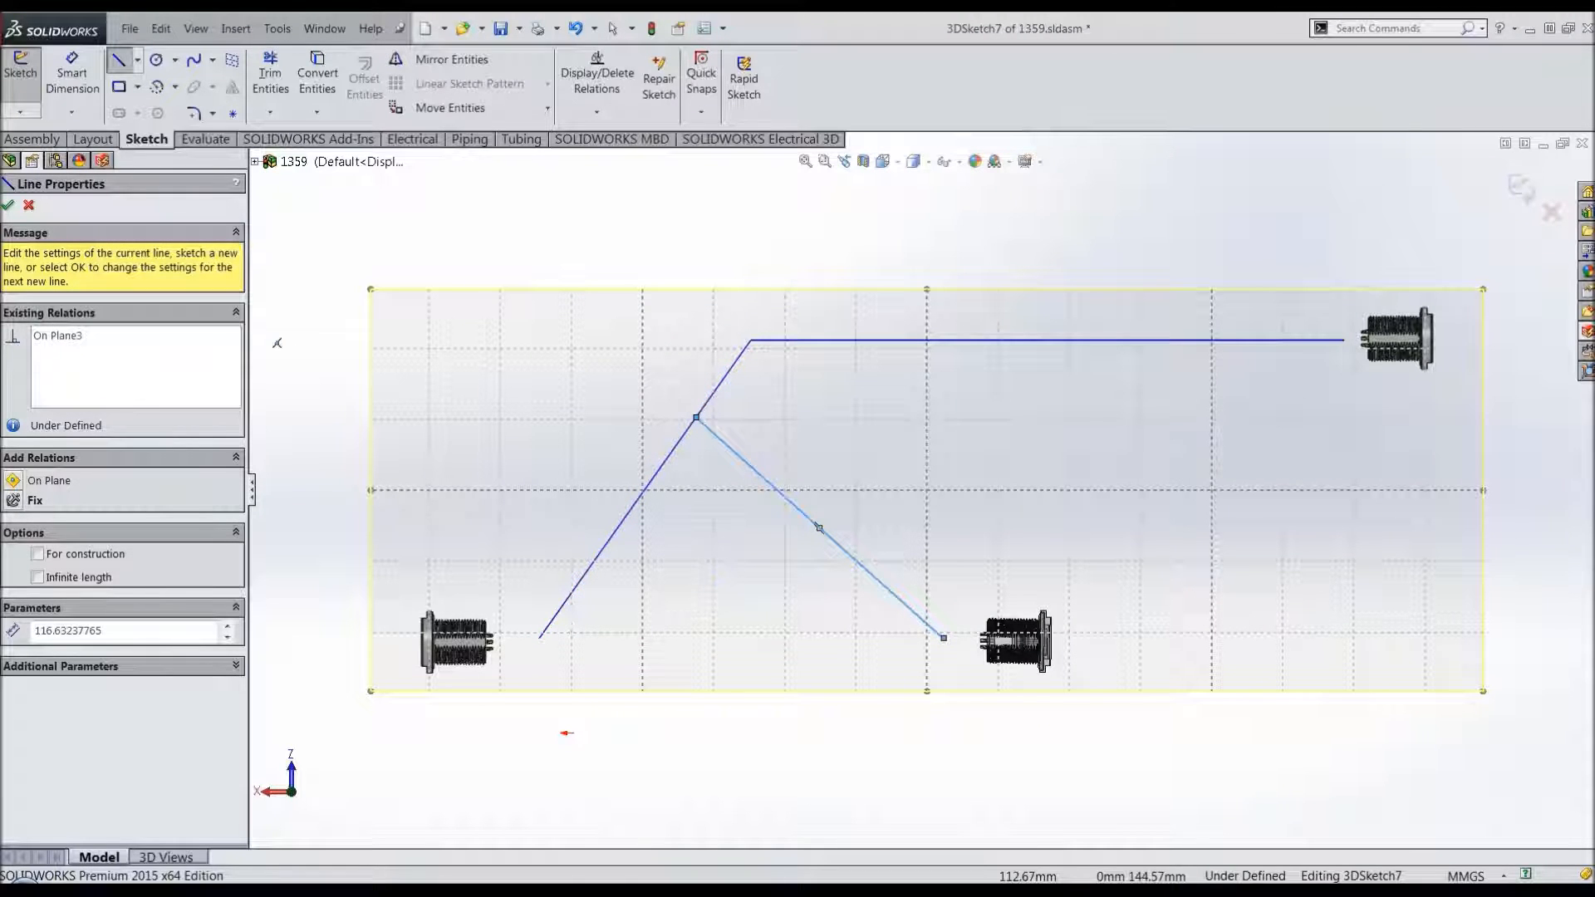
left_click(9, 206)
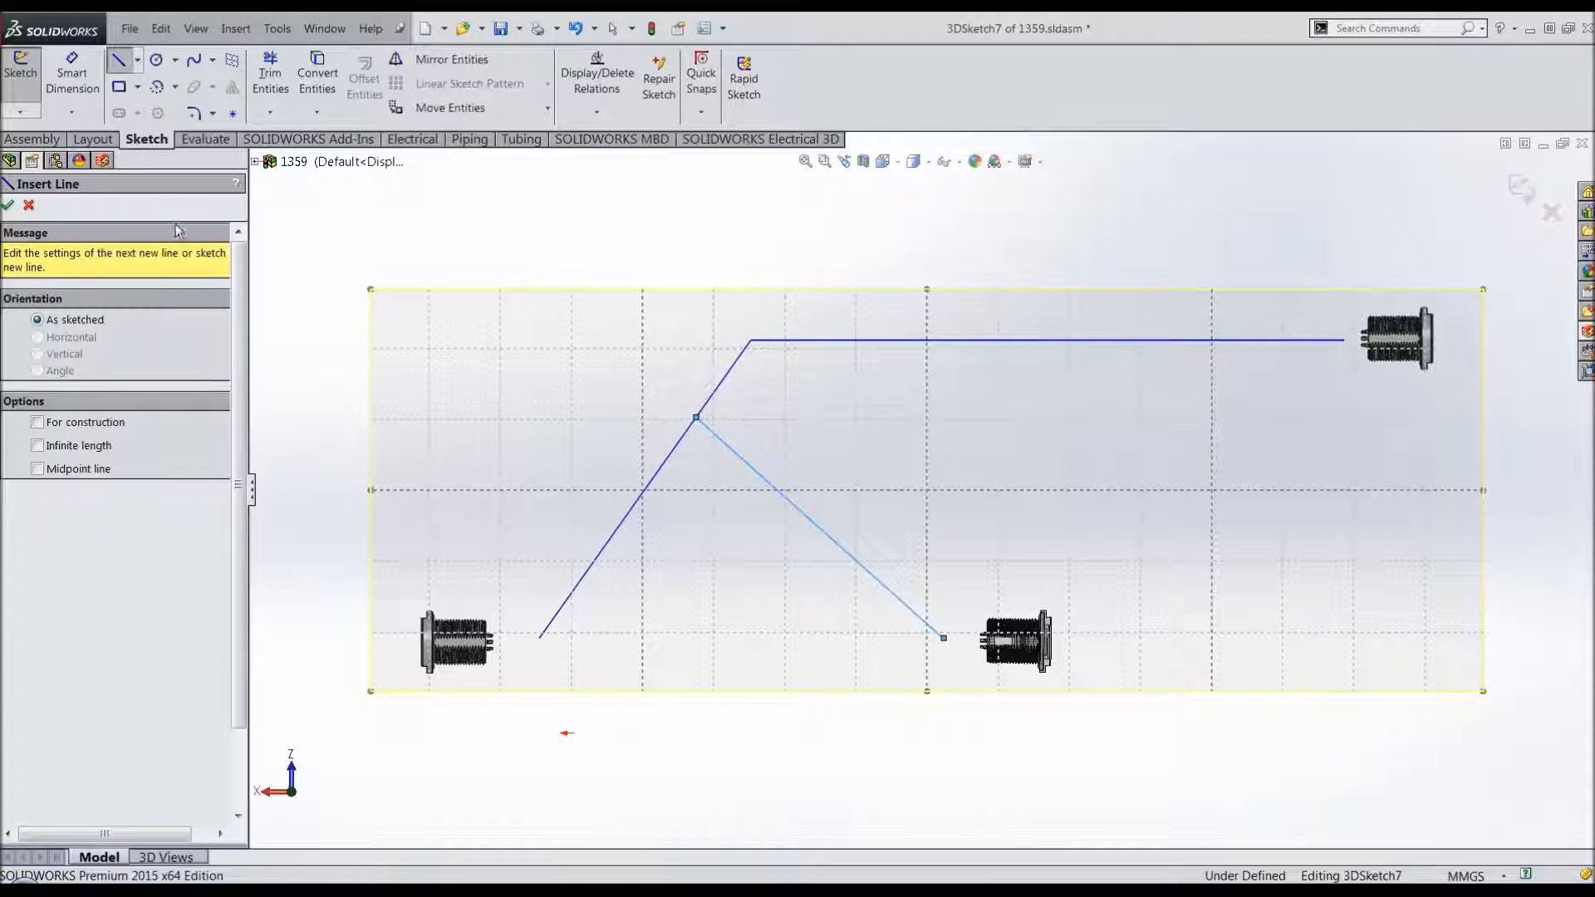
left_click(8, 206)
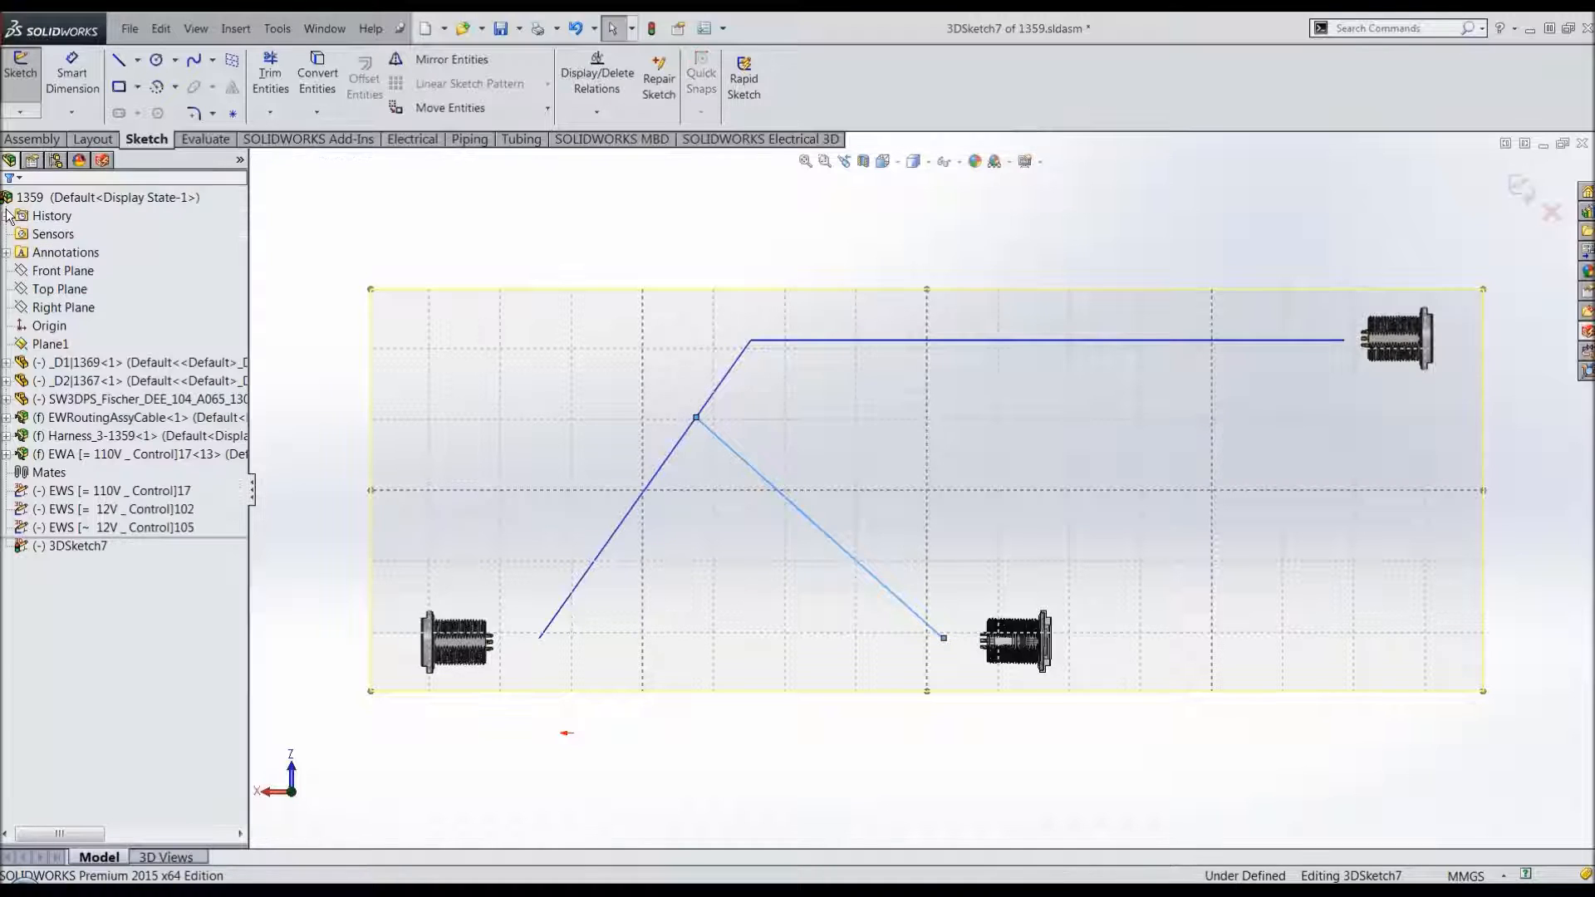
left_click(1522, 181)
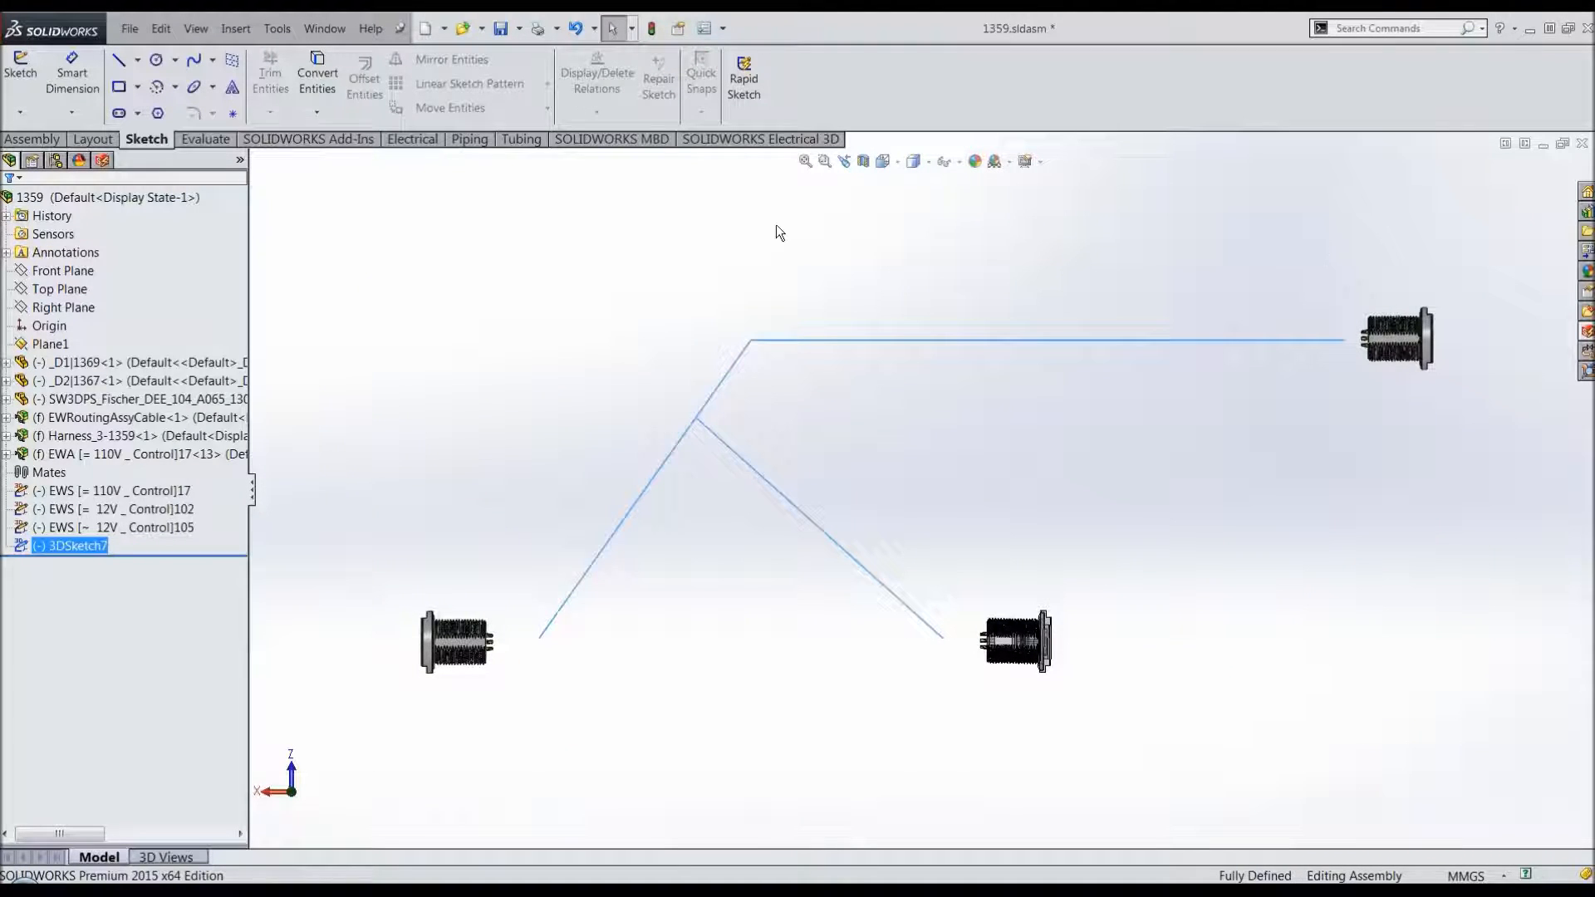
Step: Convert the finished branched sketch, 3DSketch7, into a routing path for the wires
left_click(735, 146)
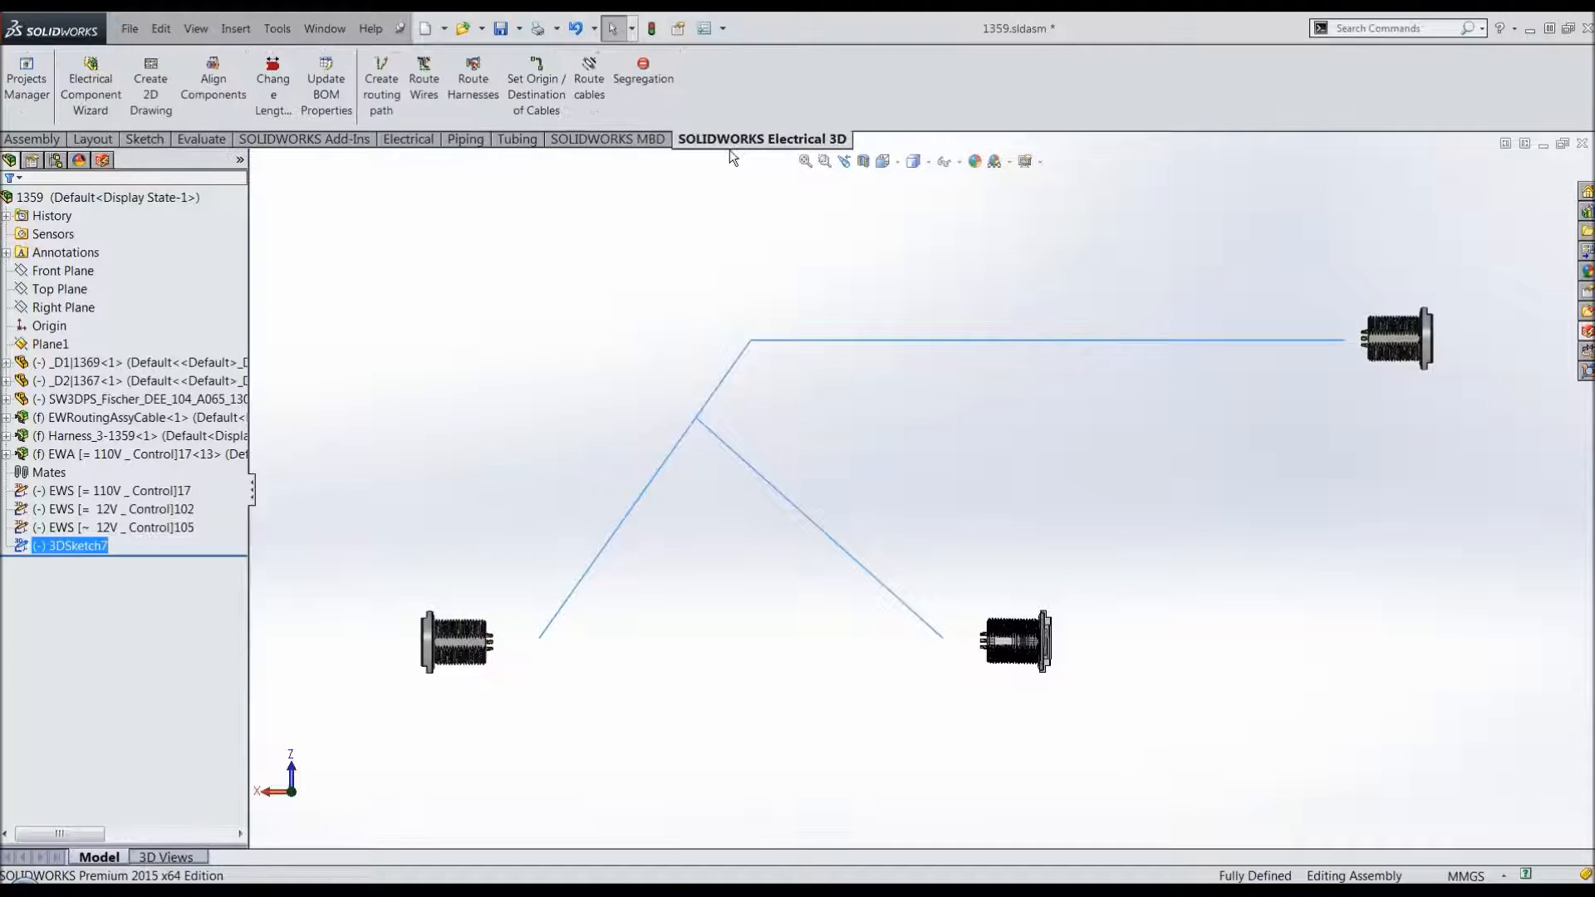
left_click(383, 104)
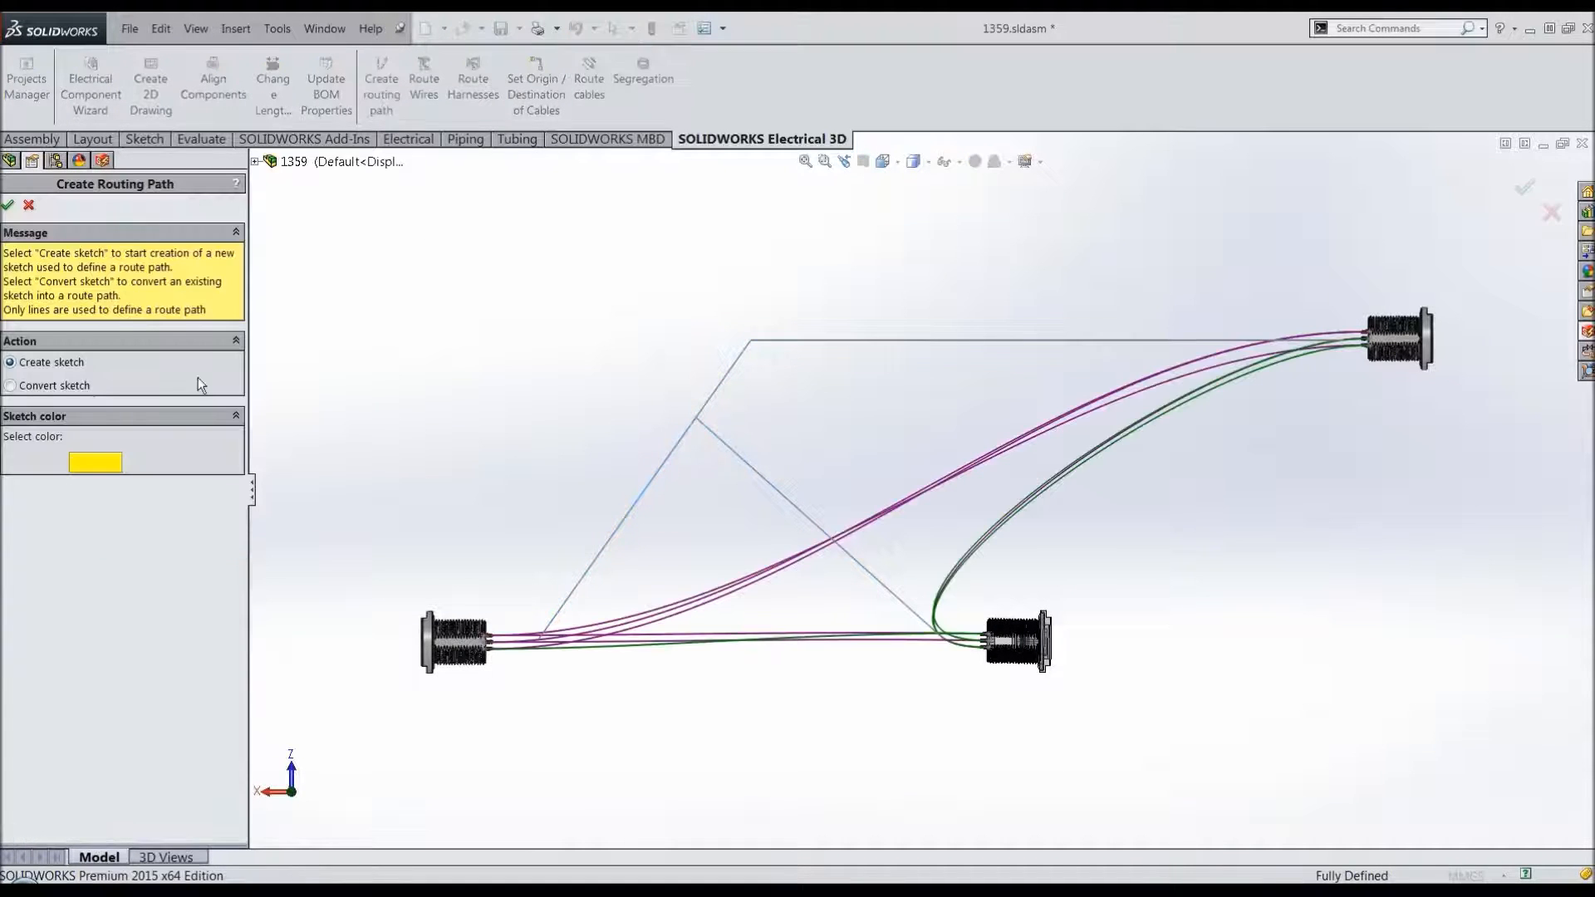
left_click(10, 386)
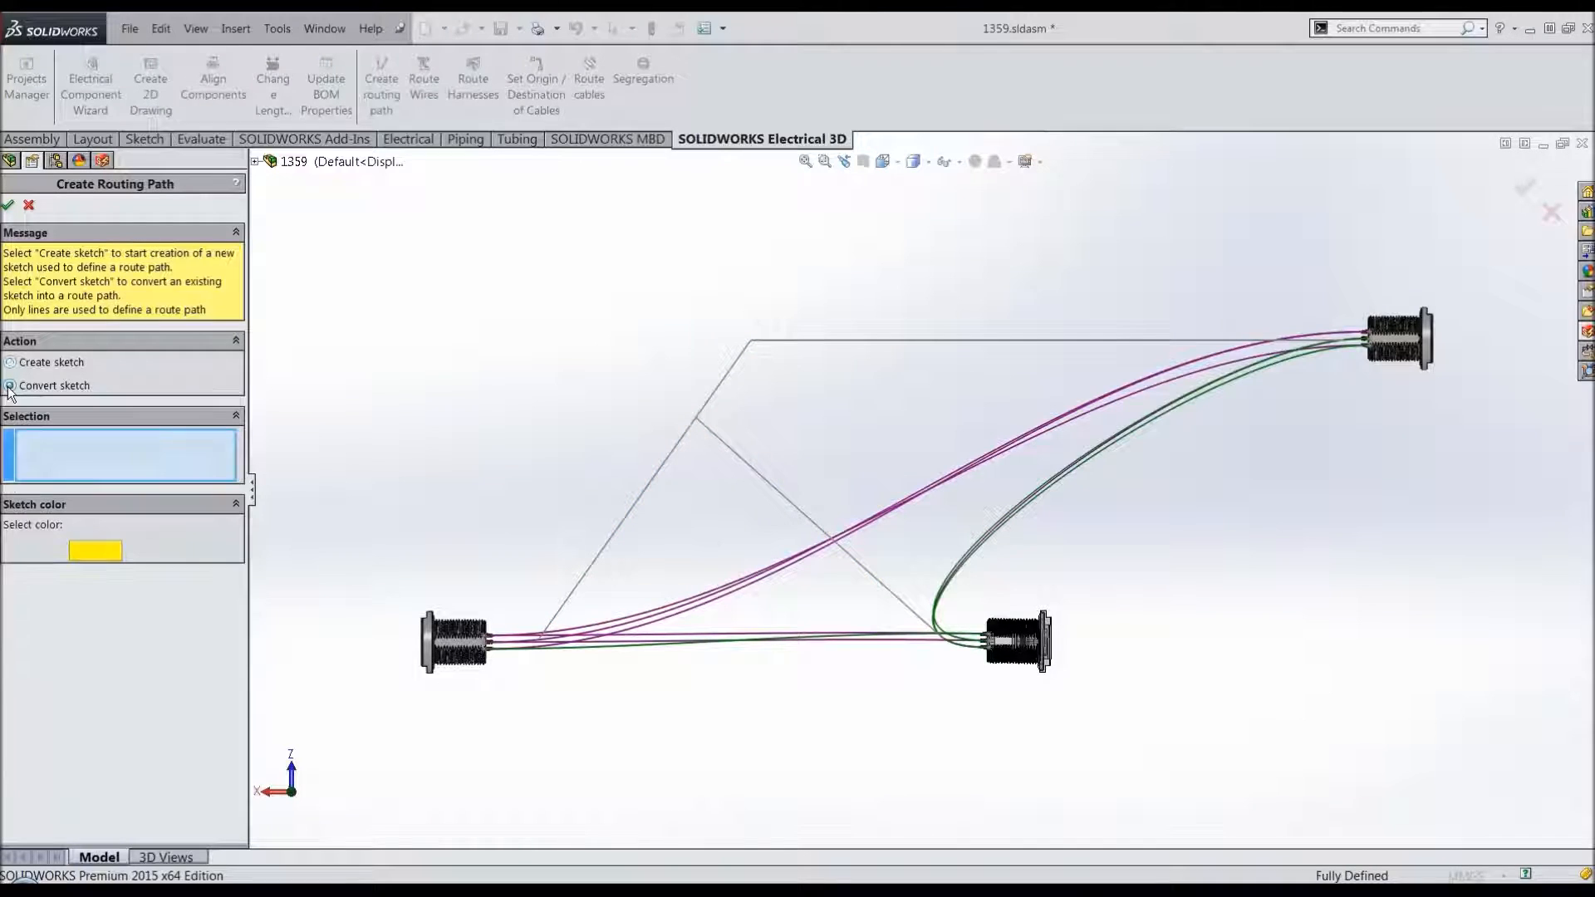
left_click(664, 472)
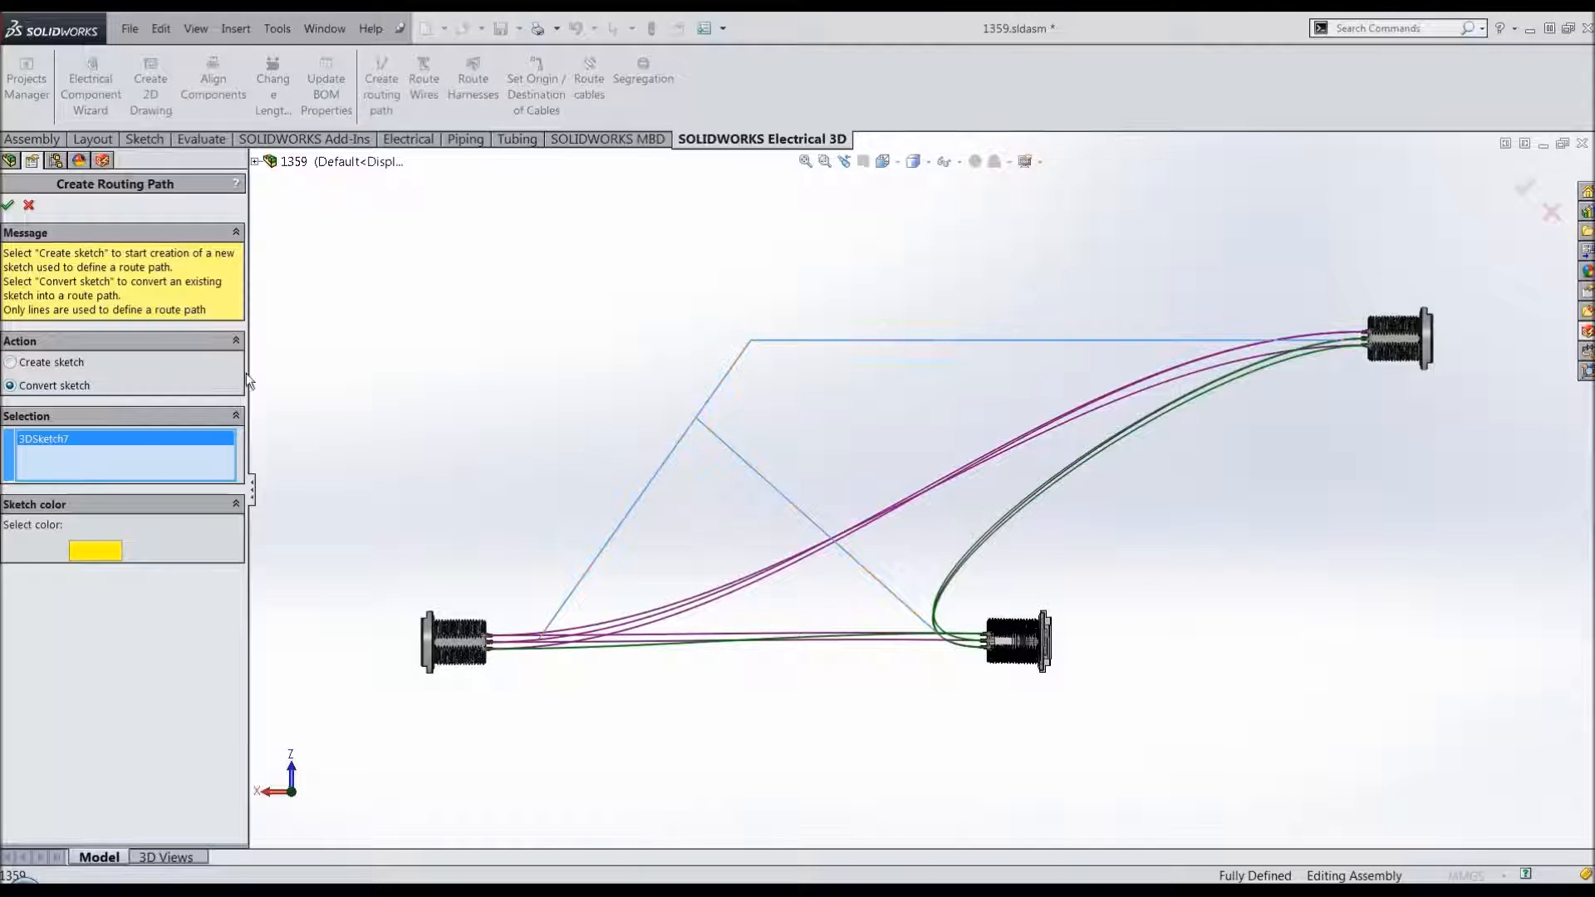
left_click(7, 205)
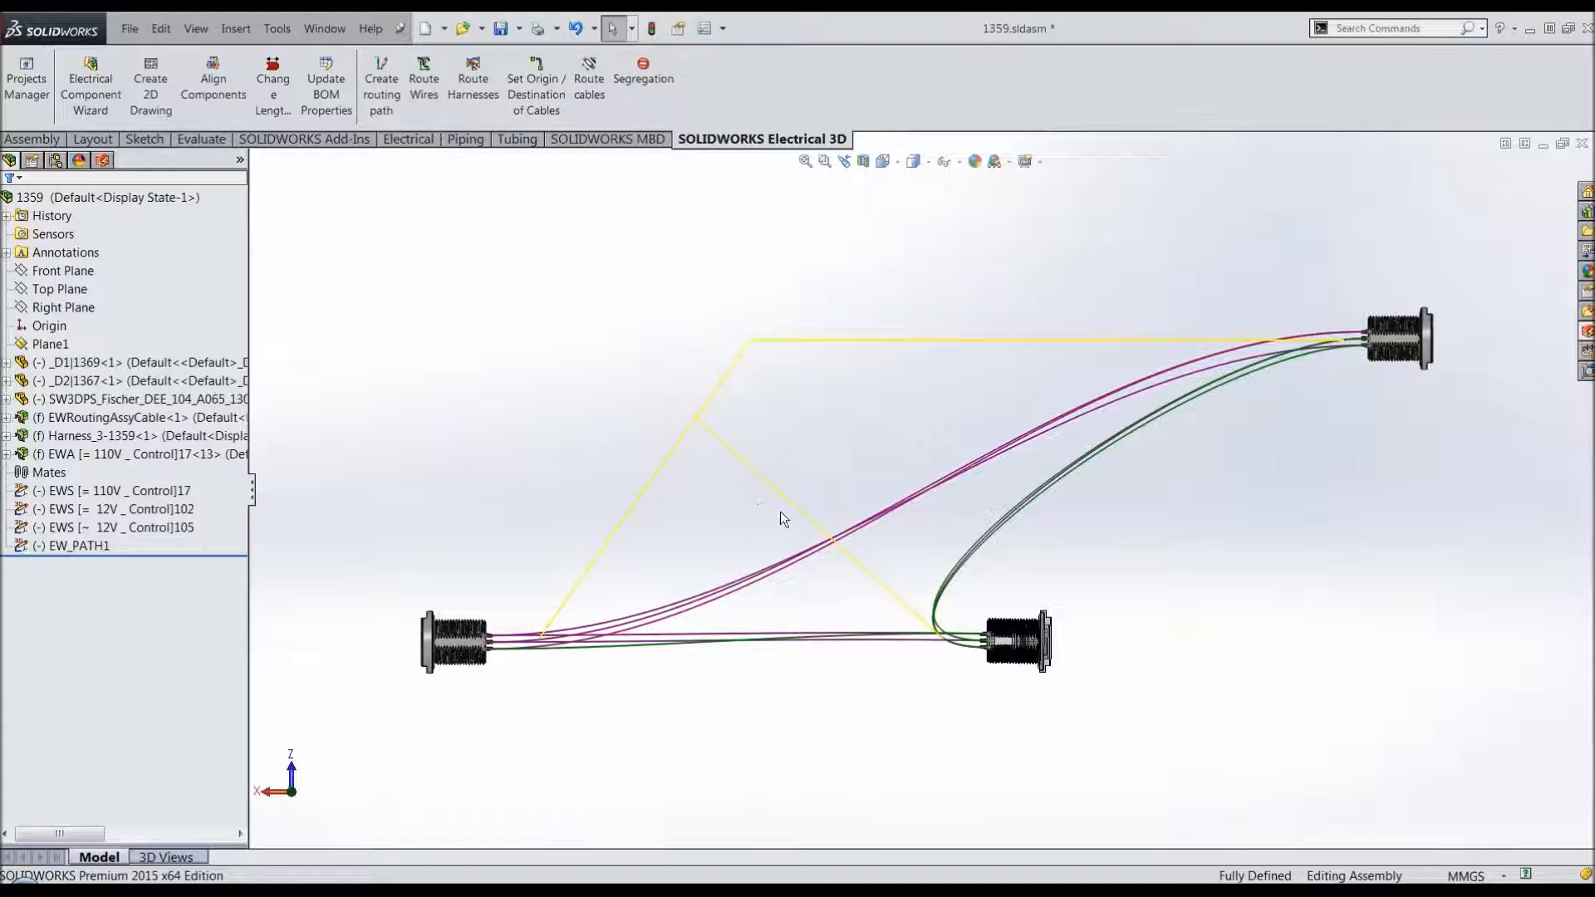
Step: Route all components' wires as a spline 3DSketch route, deleting the existing route, and close the routing analysis report
left_click(425, 85)
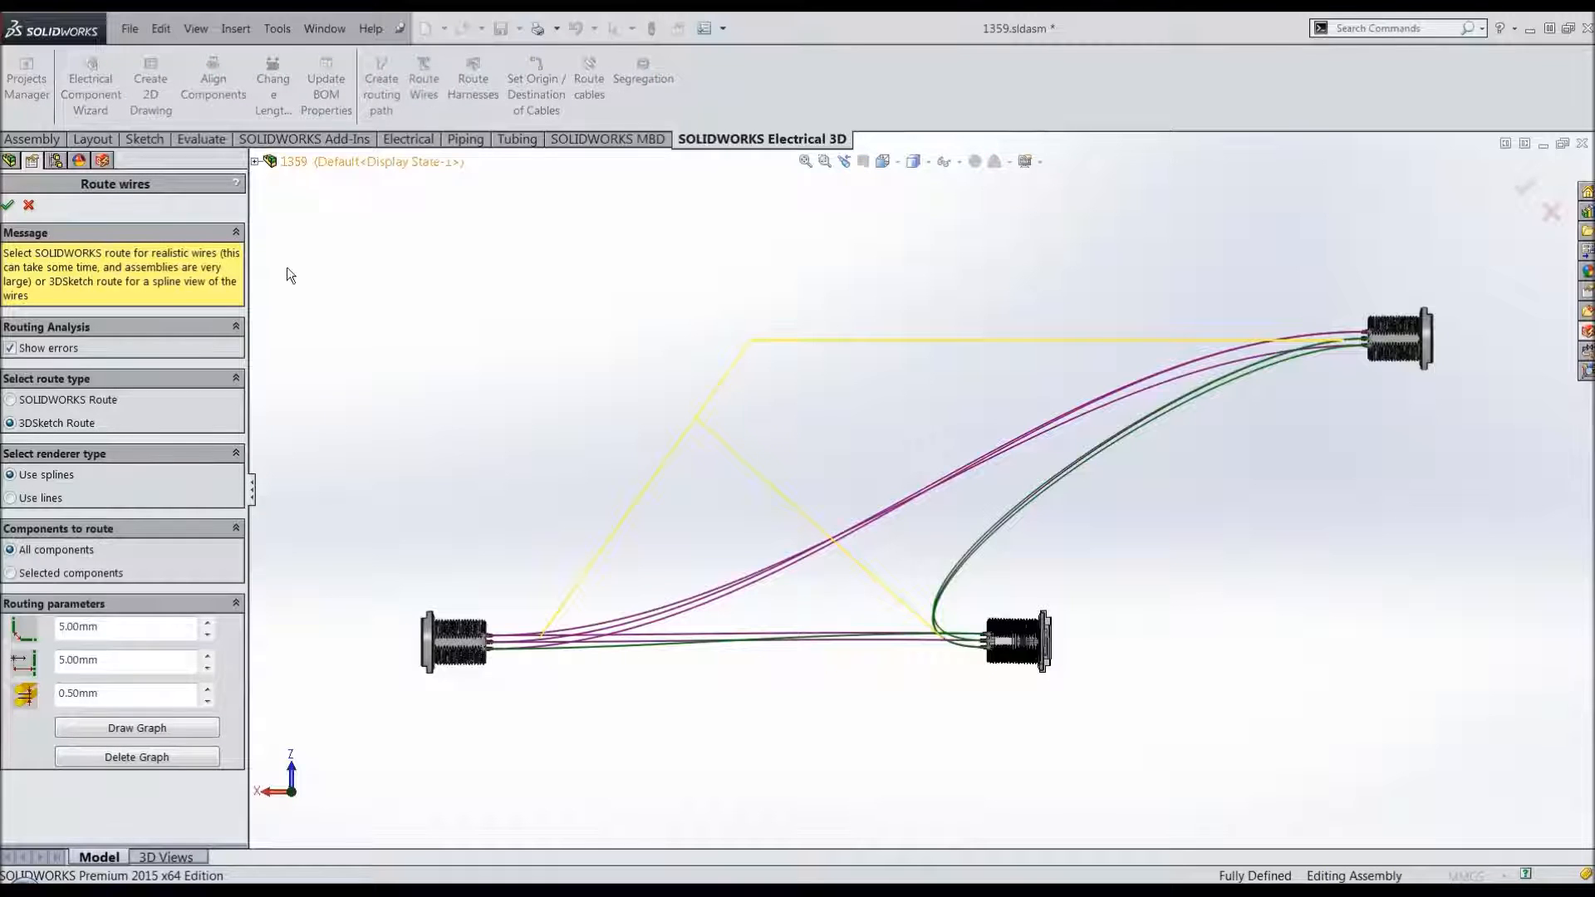
left_click(7, 204)
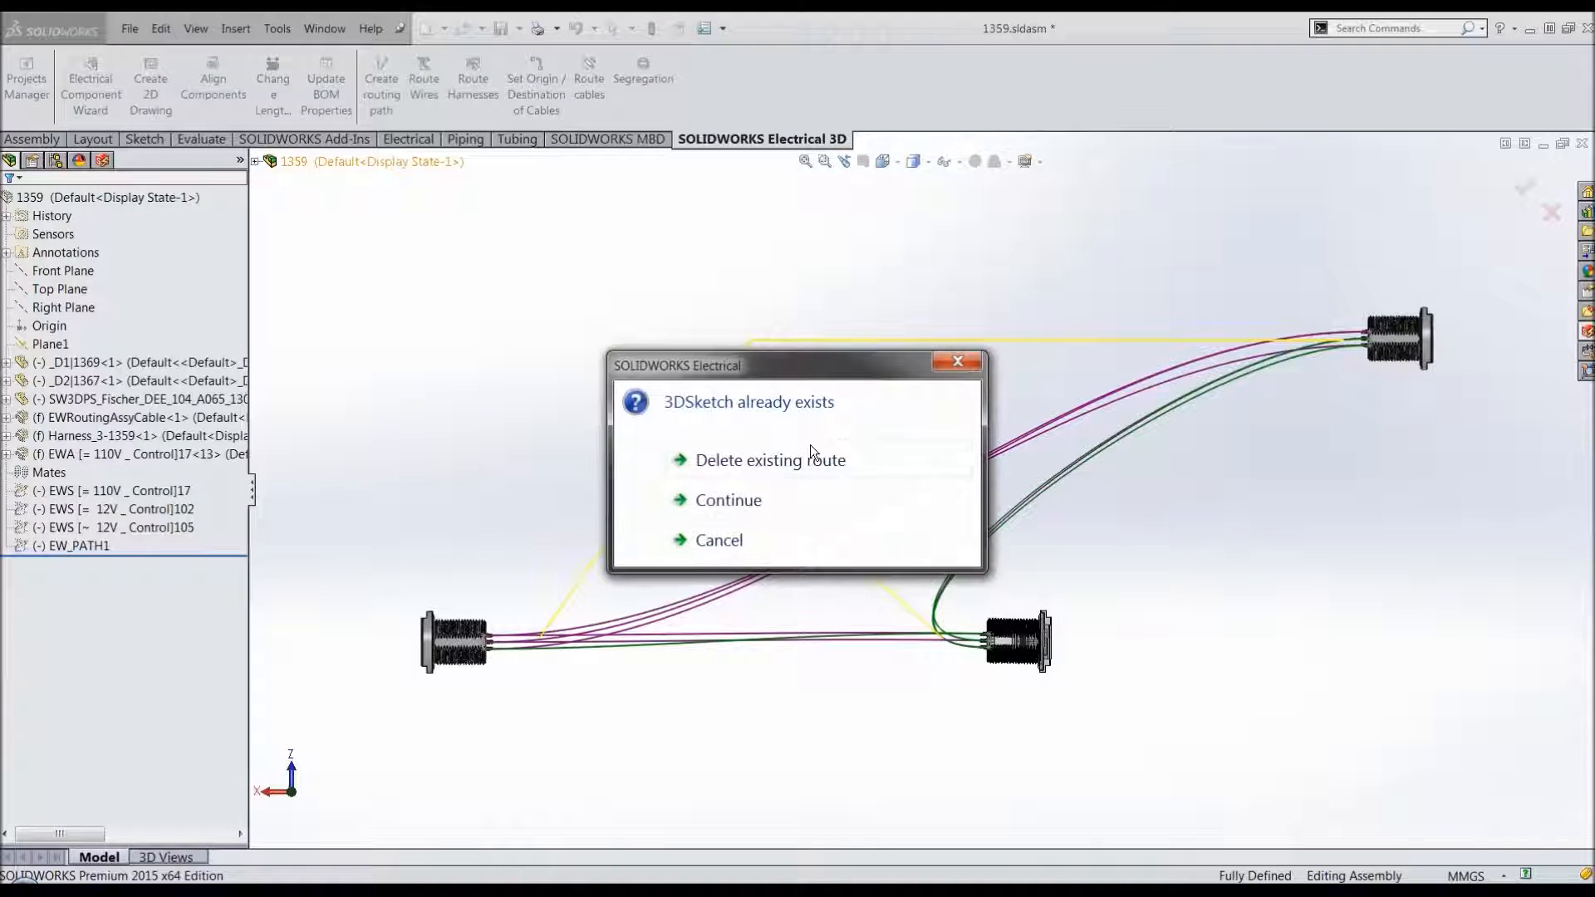
left_click(799, 460)
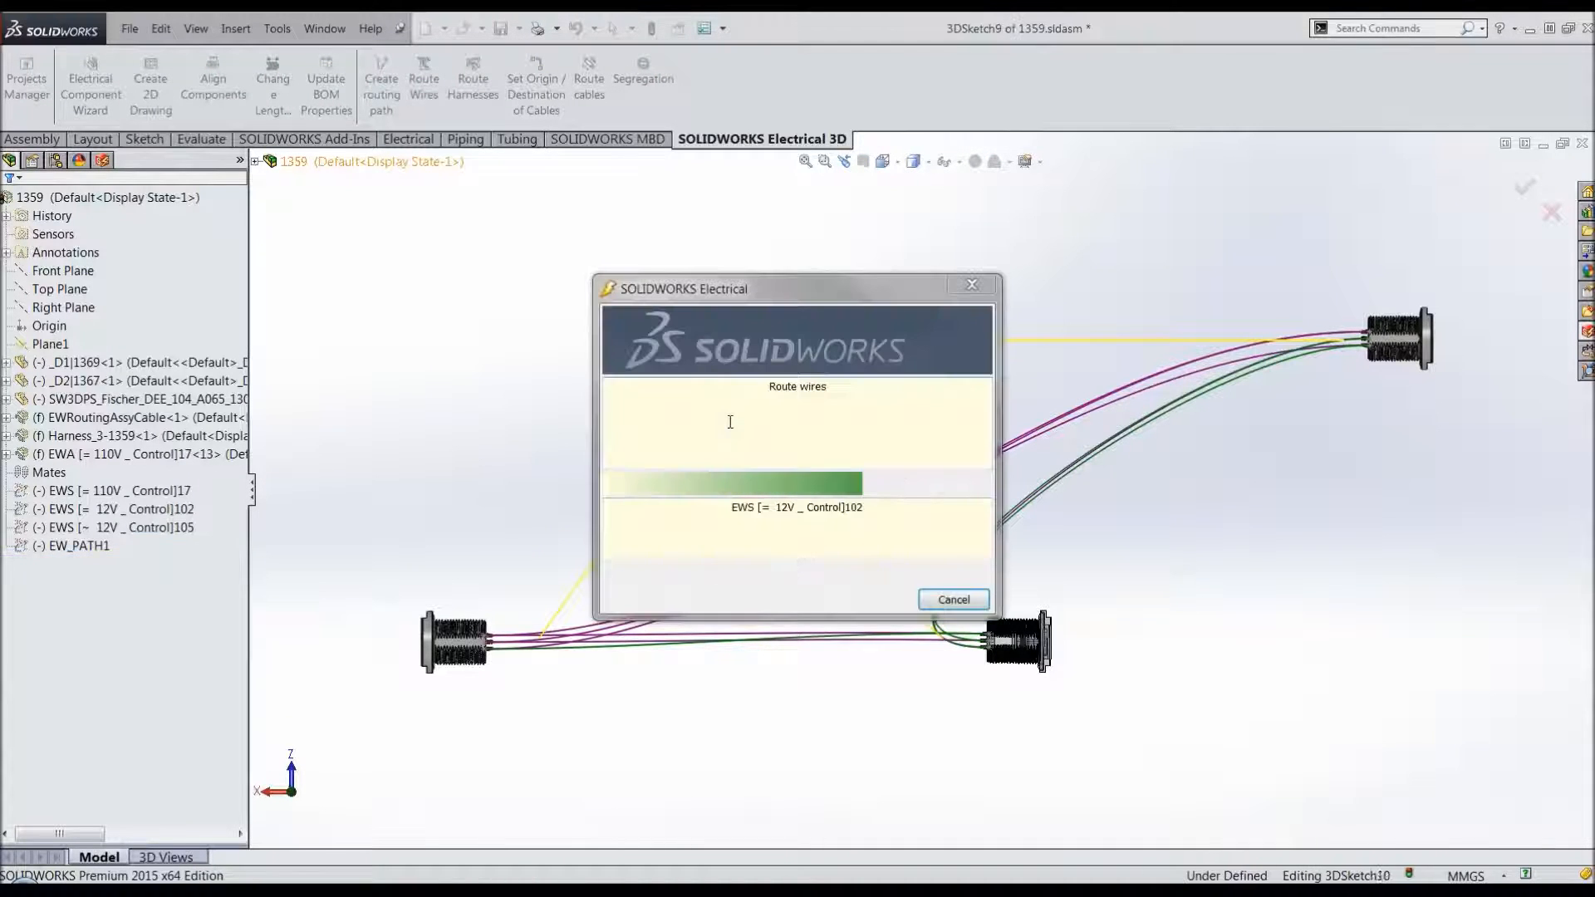
left_click_drag(697, 303, 1280, 508)
left_click_drag(1163, 510, 889, 471)
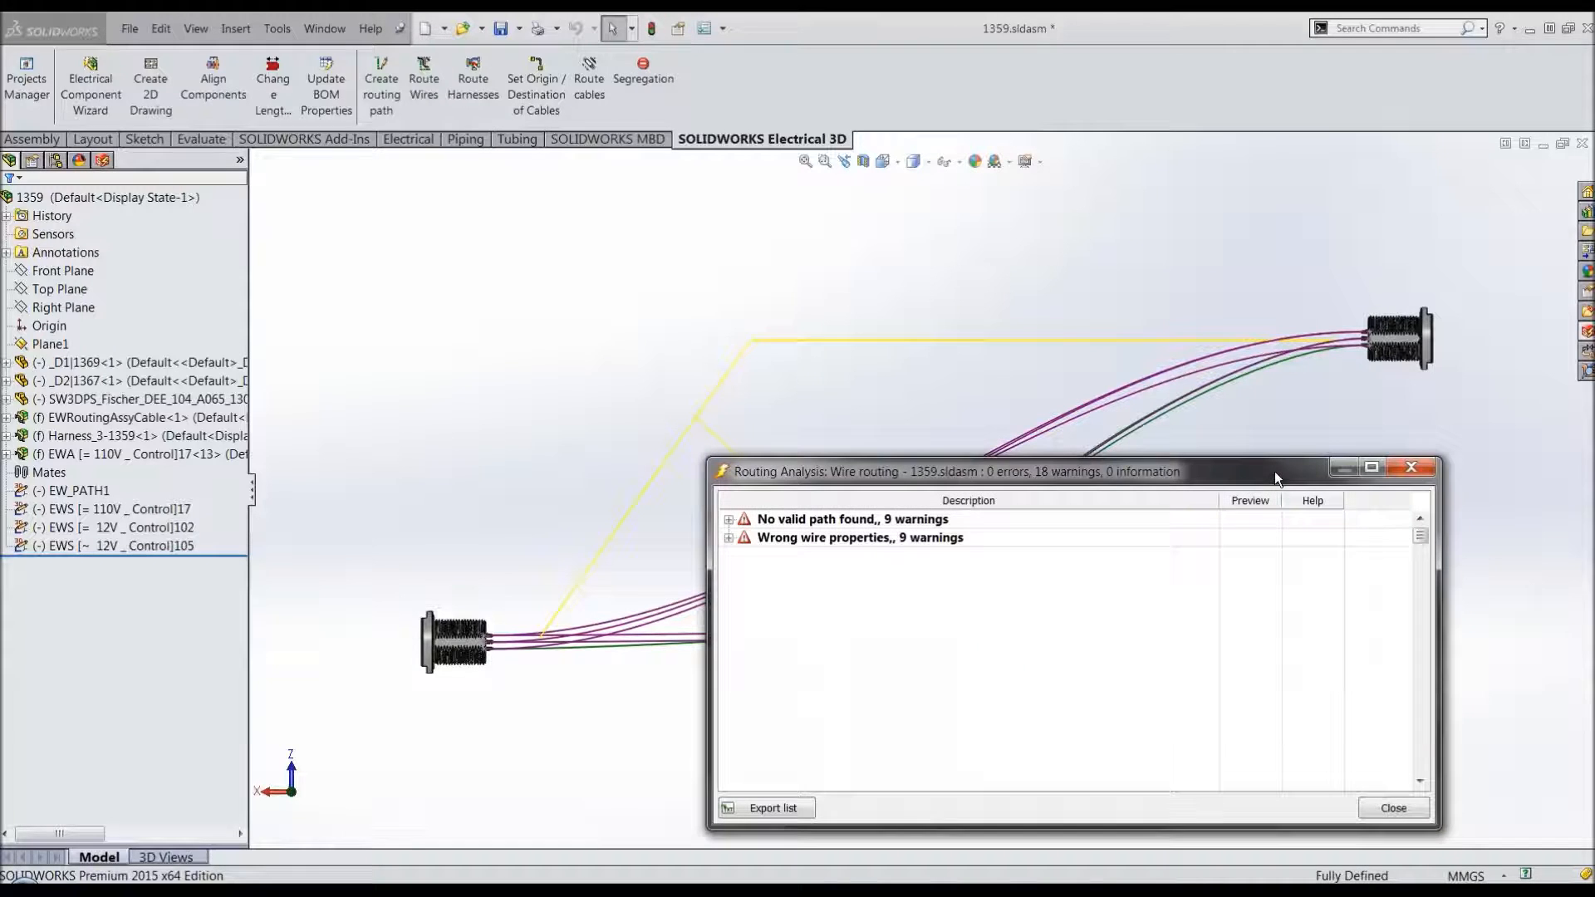
left_click(1412, 469)
middle_click_drag(855, 470, 839, 409)
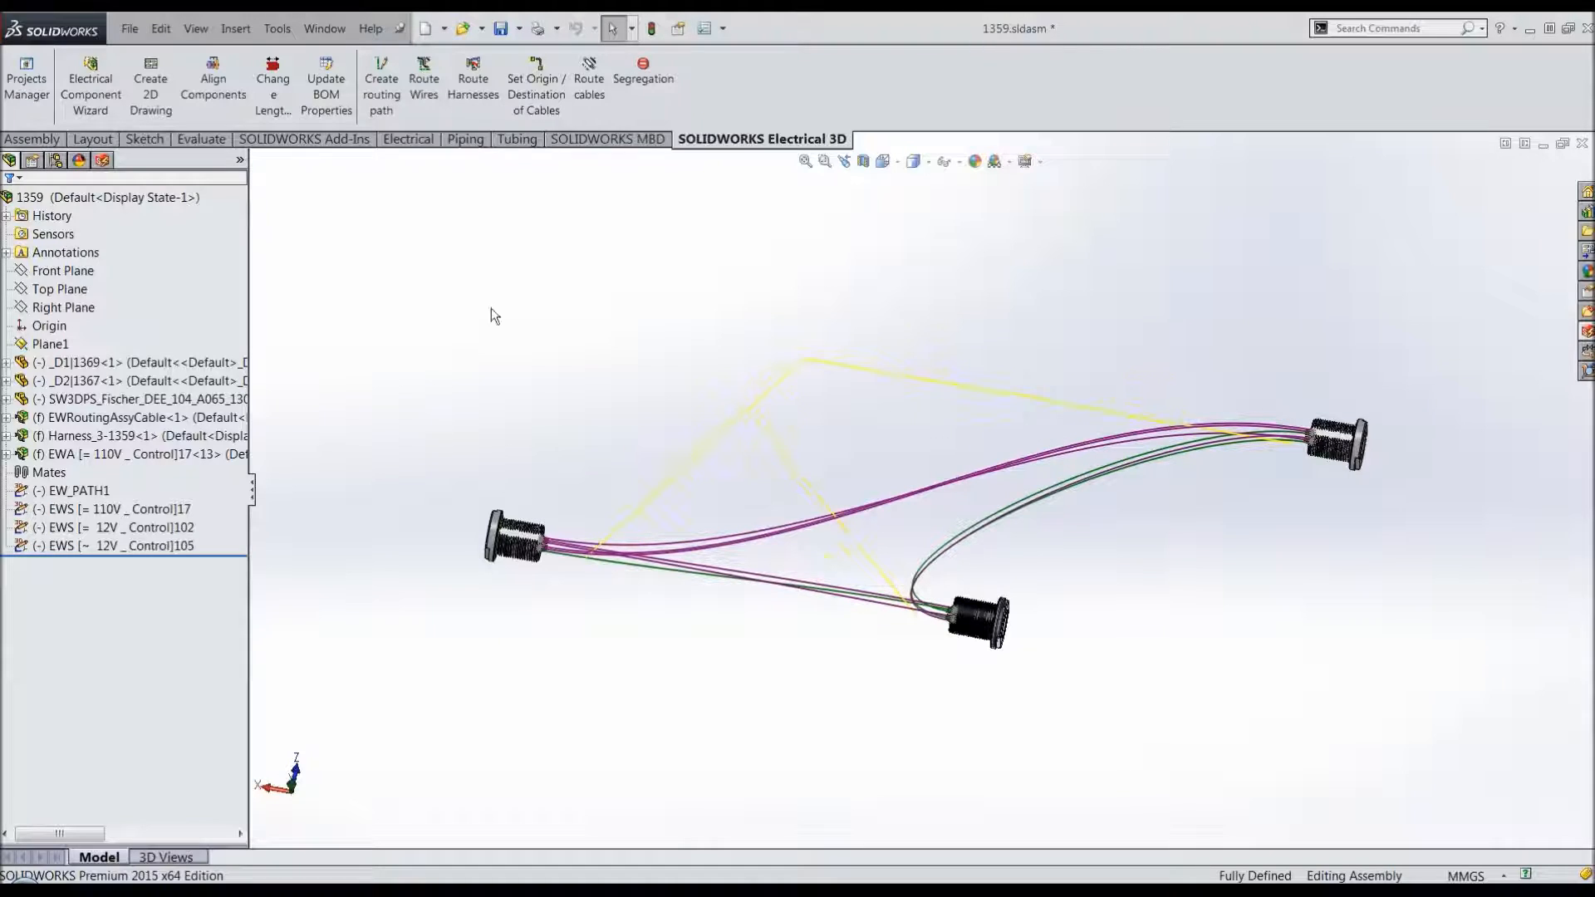
Step: Measure the distance from the lower-left connector's wire connection point to the nearest end of the EW_PATH1 routing path
left_click(423, 92)
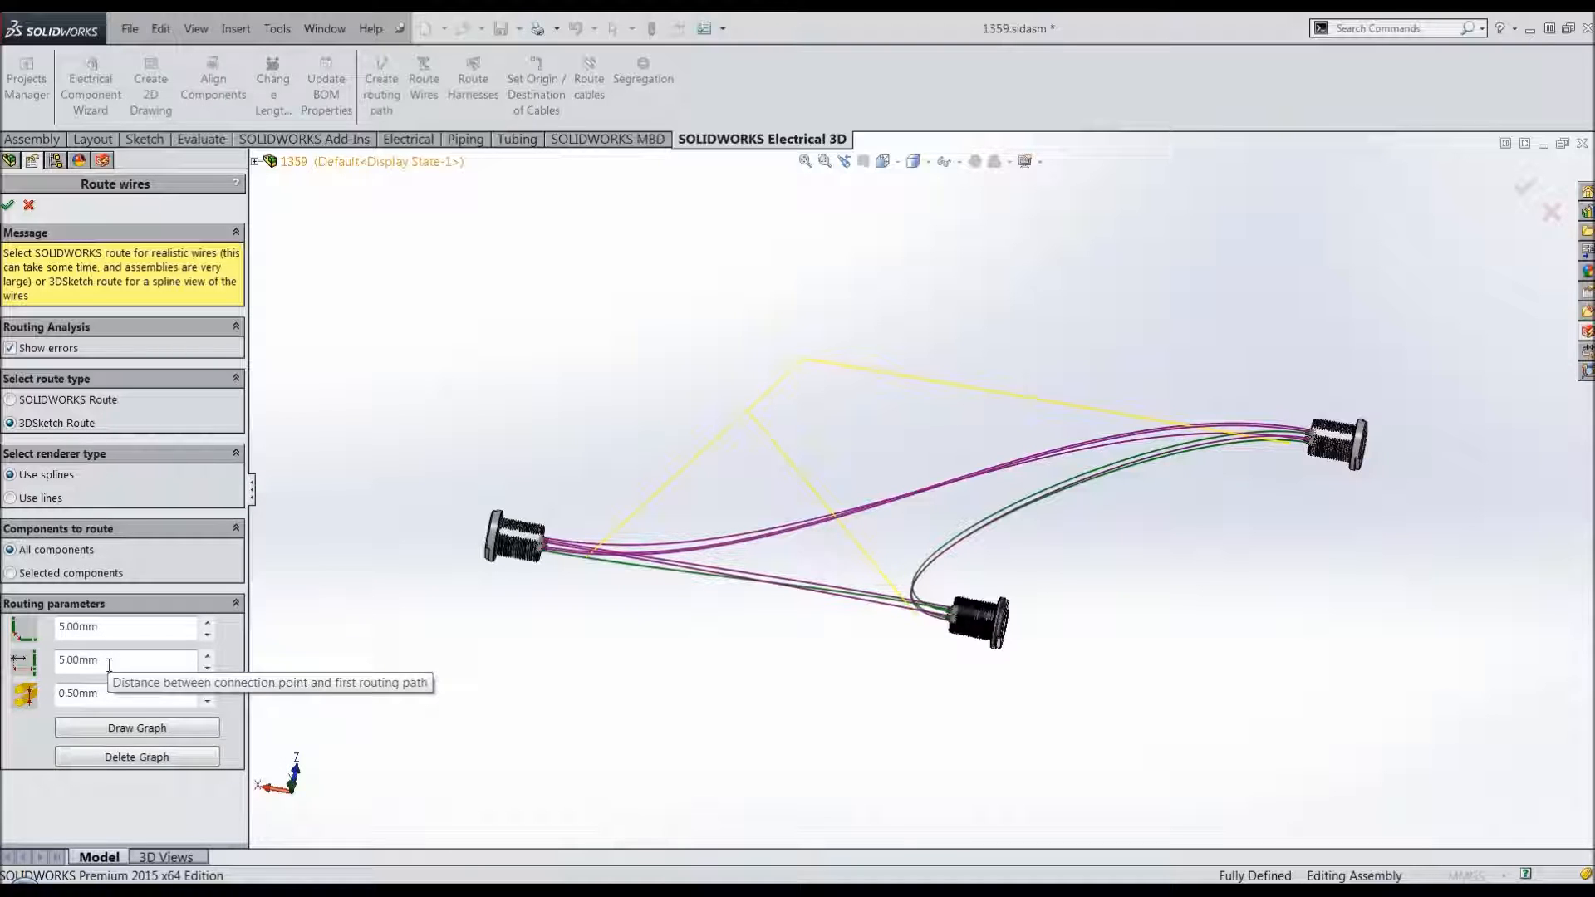
scroll(775, 561, "down", 5)
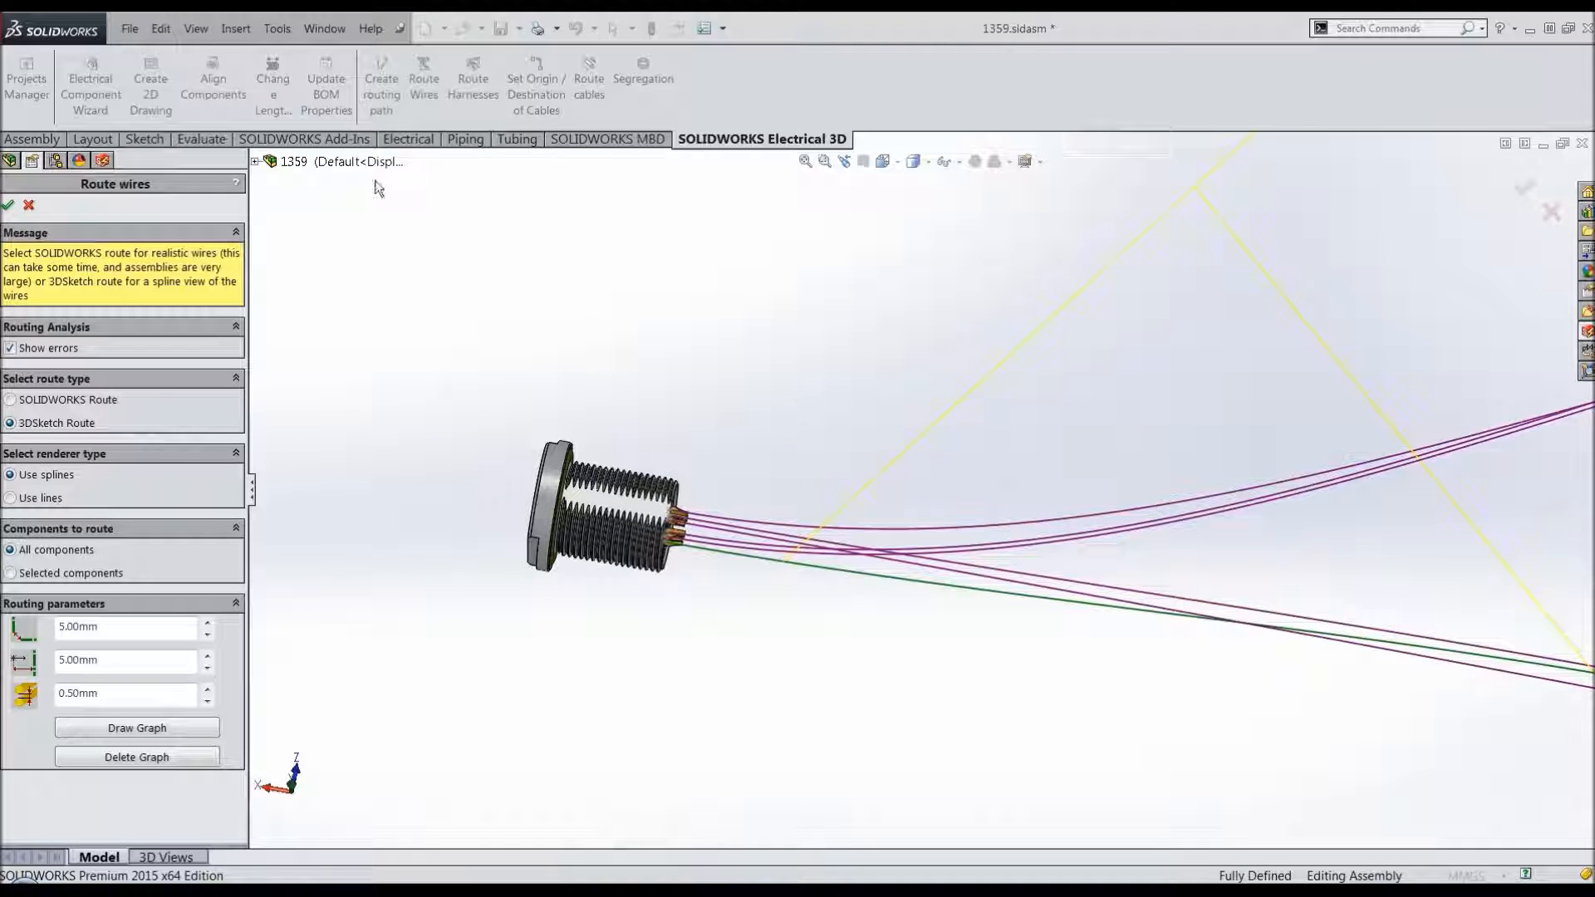
left_click(198, 138)
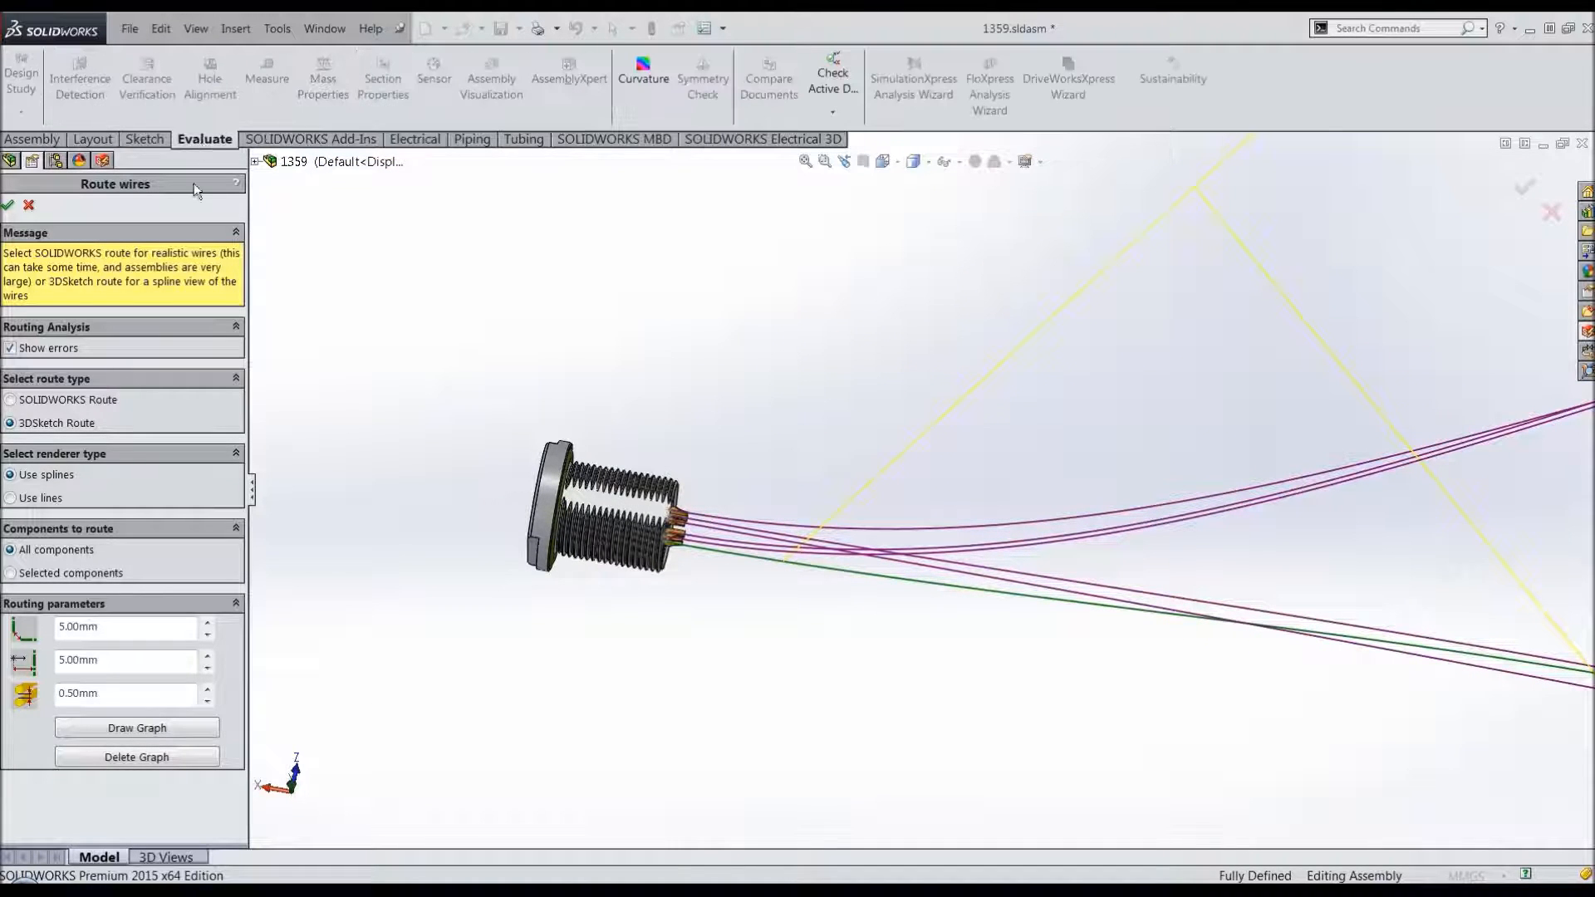
left_click(29, 206)
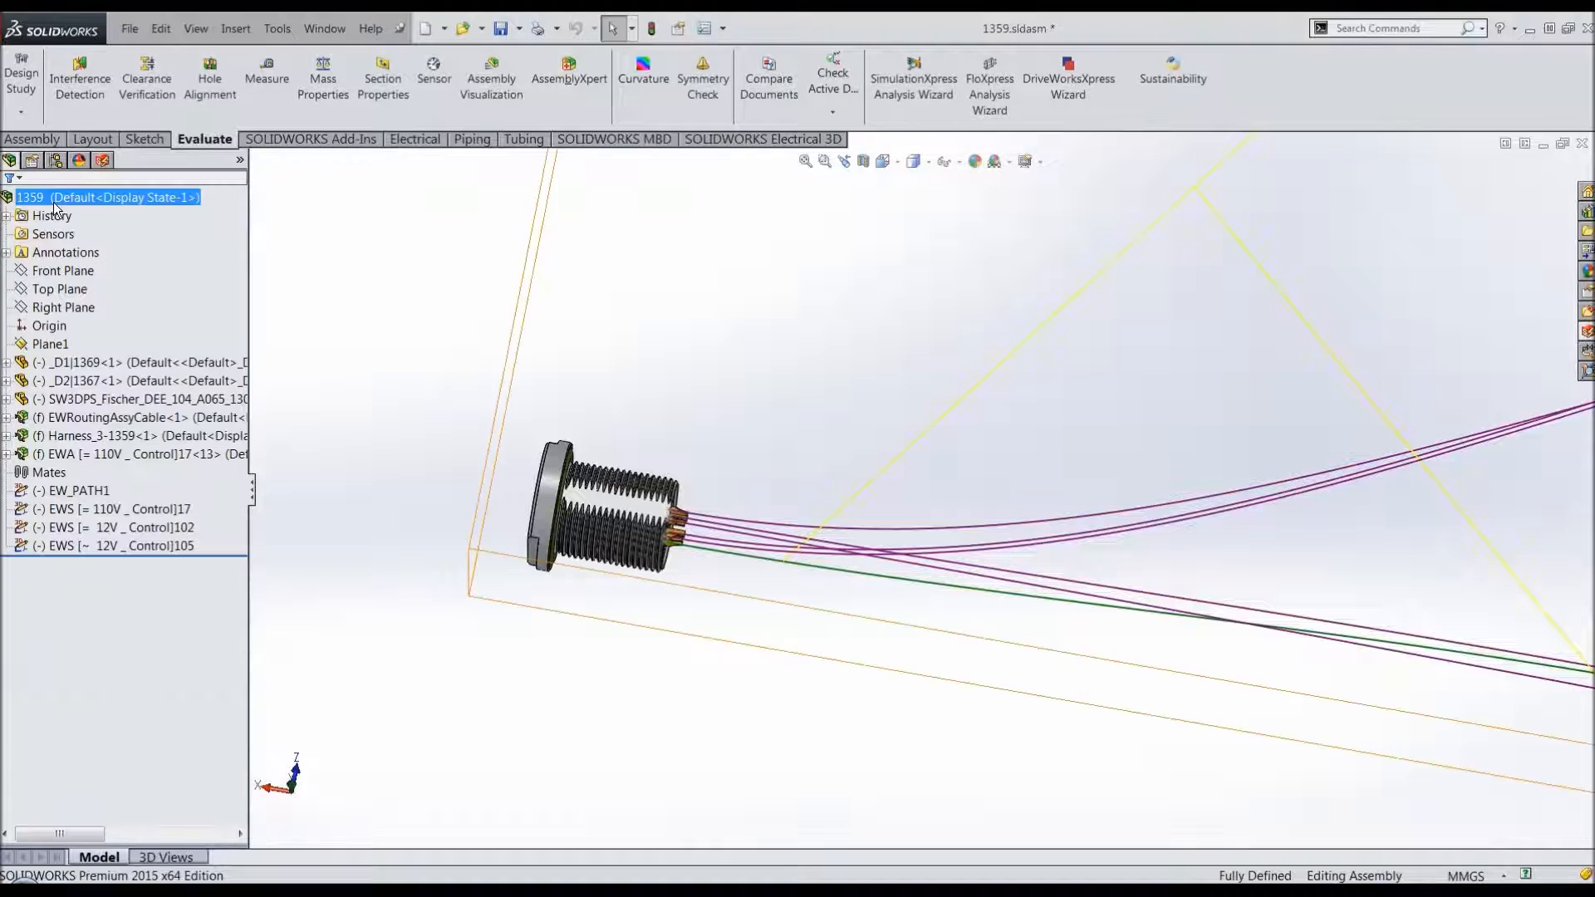
left_click(266, 78)
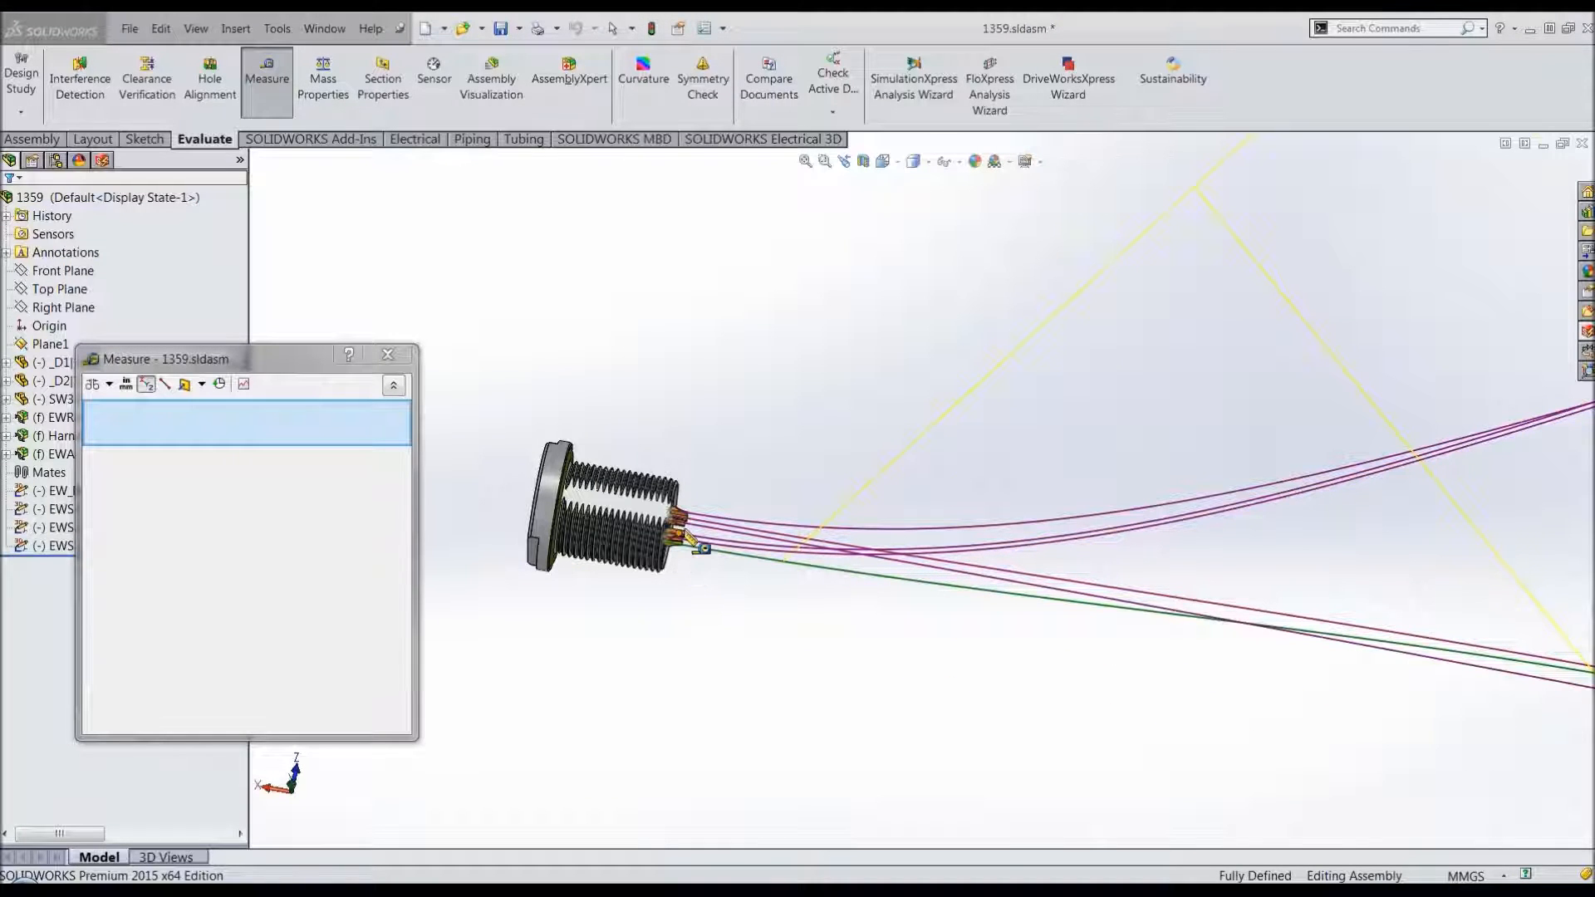
scroll(697, 545, "down", 5)
left_click(751, 532)
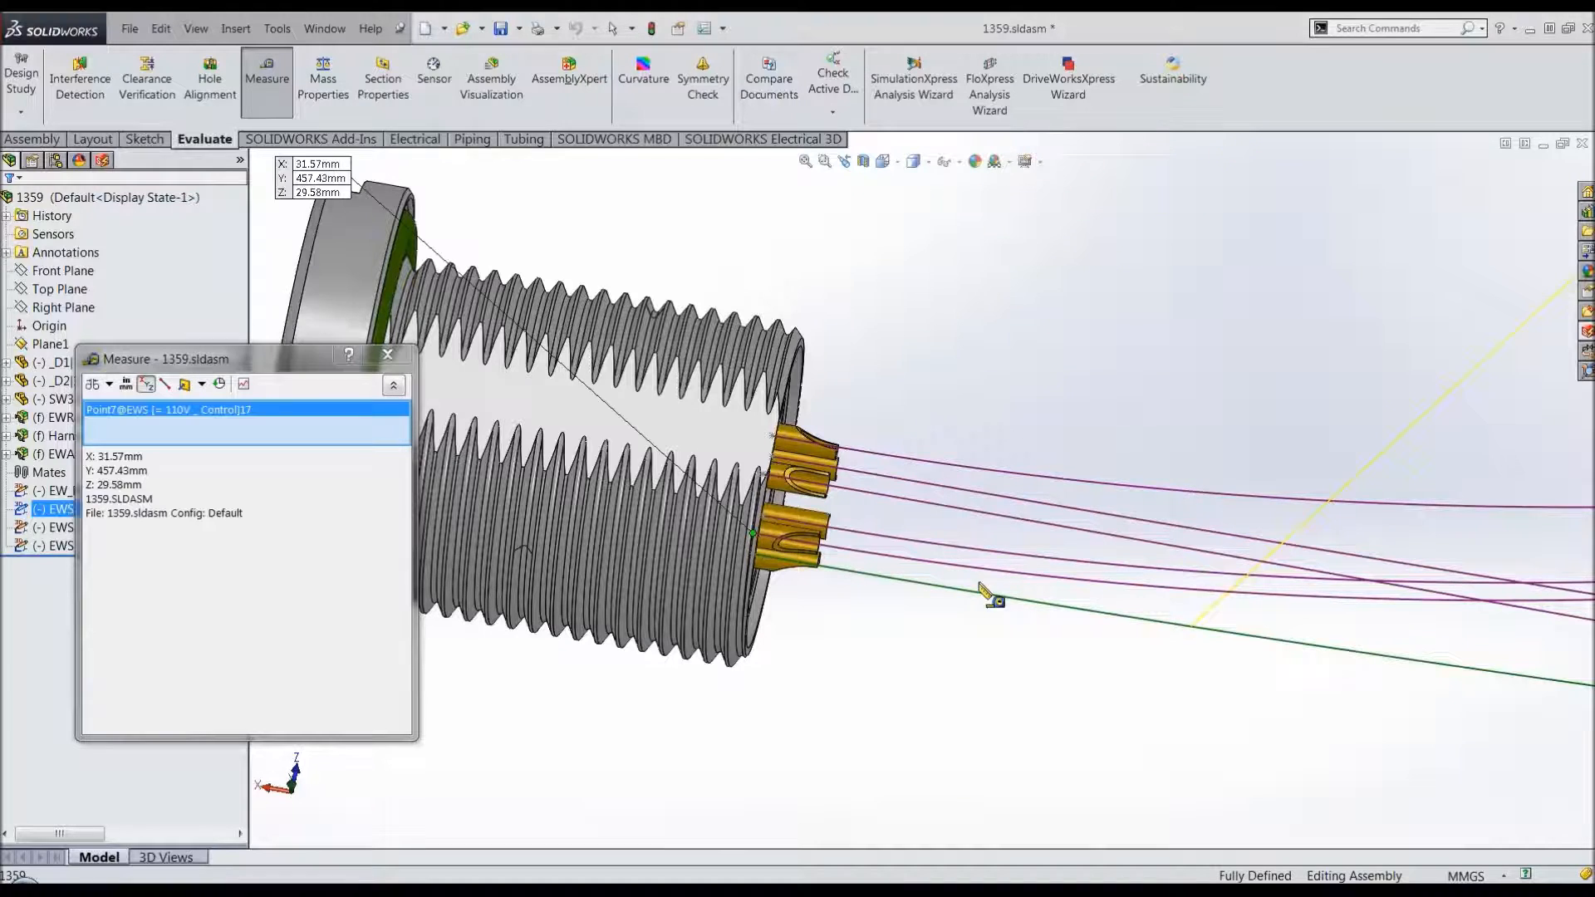
left_click(1192, 629)
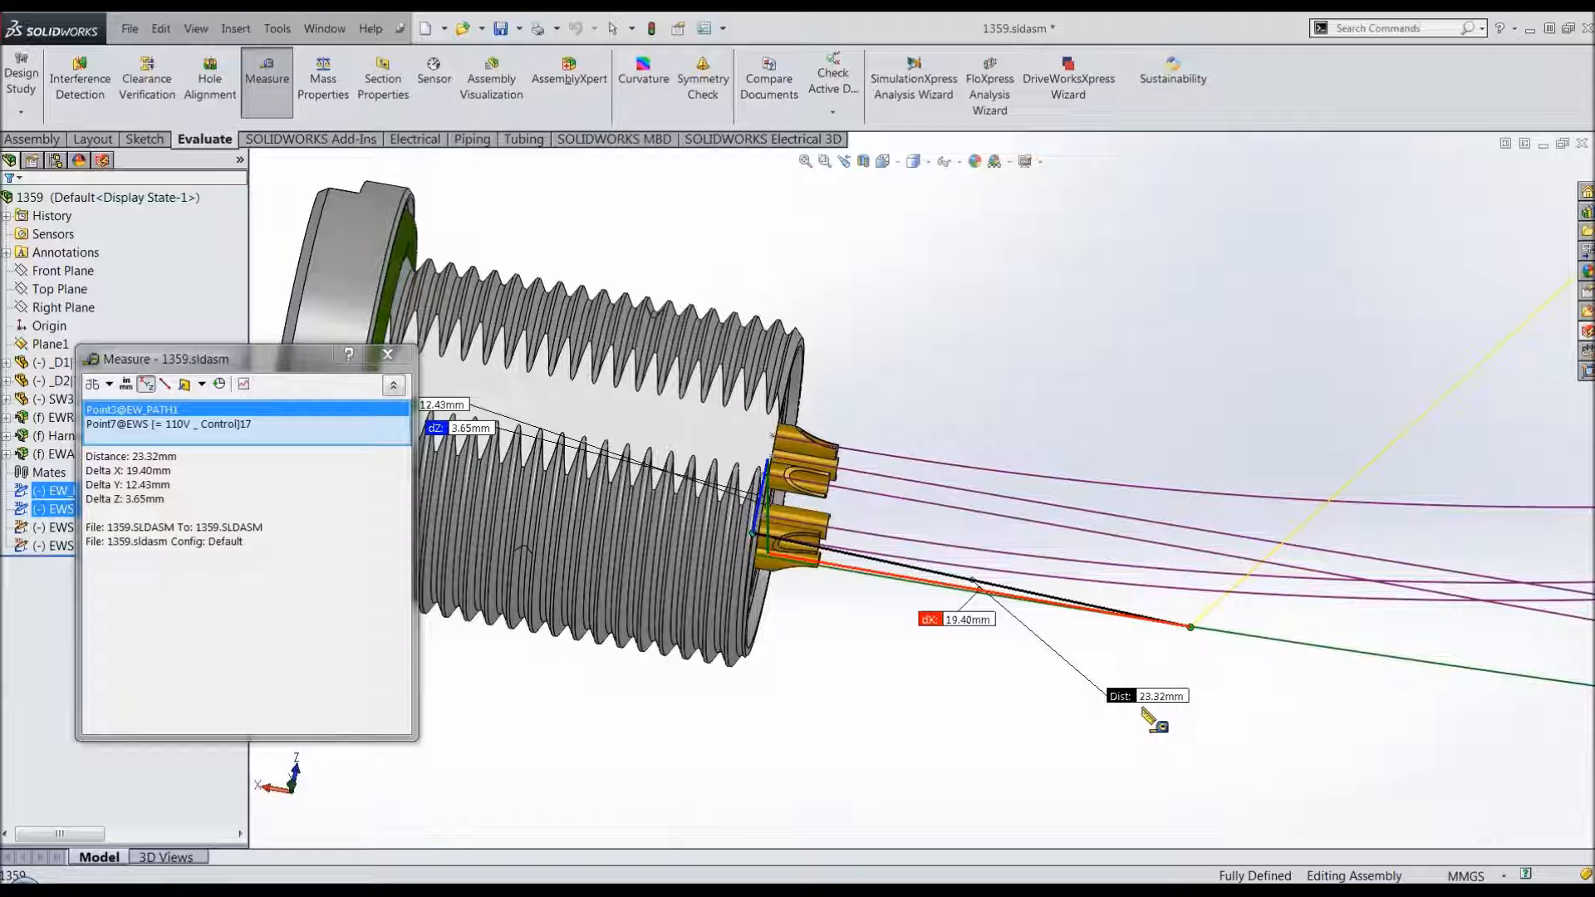
left_click(387, 355)
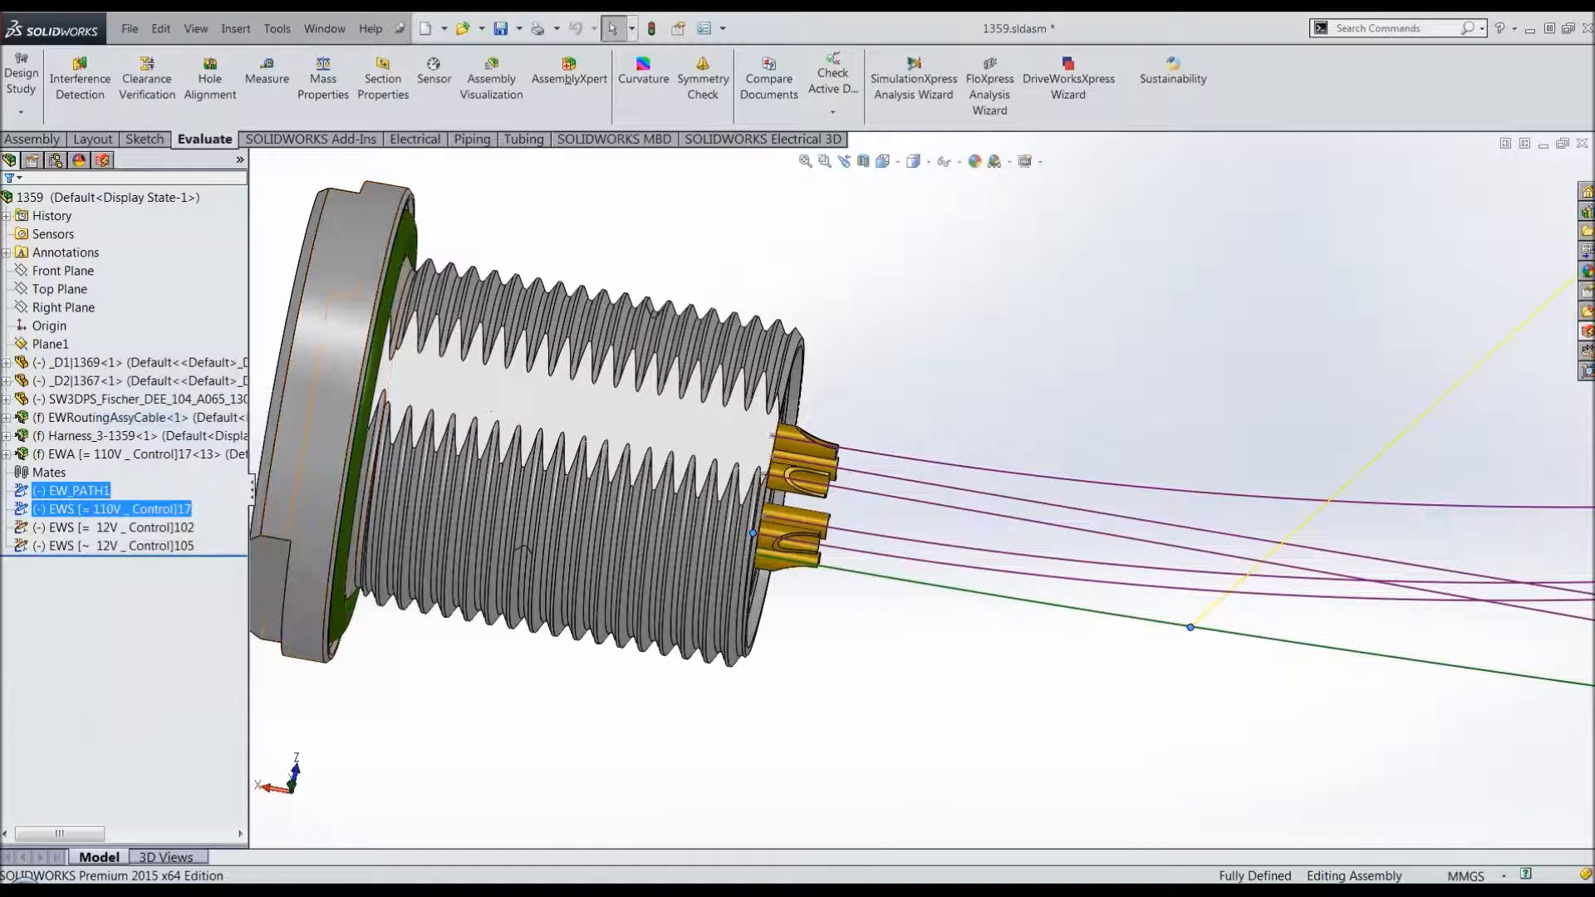
left_click(934, 651)
Step: Reroute the wires as a 3DSketch route with the connection-point-to-path distance set to 500 mm, deleting the existing route
scroll(703, 334, "up", 2)
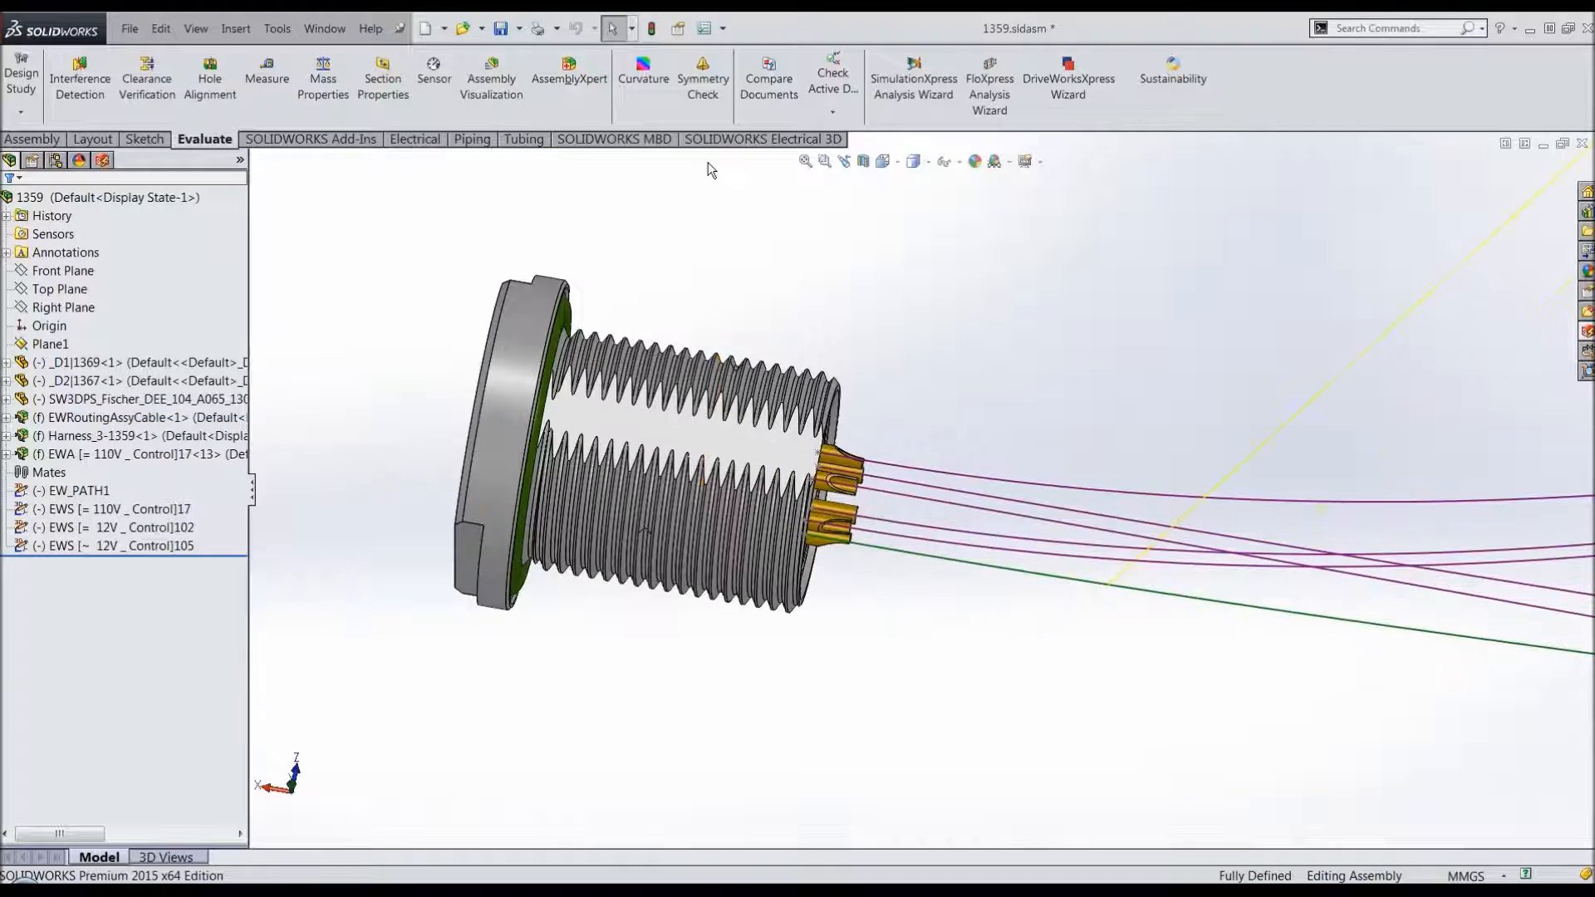
left_click(763, 139)
left_click(425, 87)
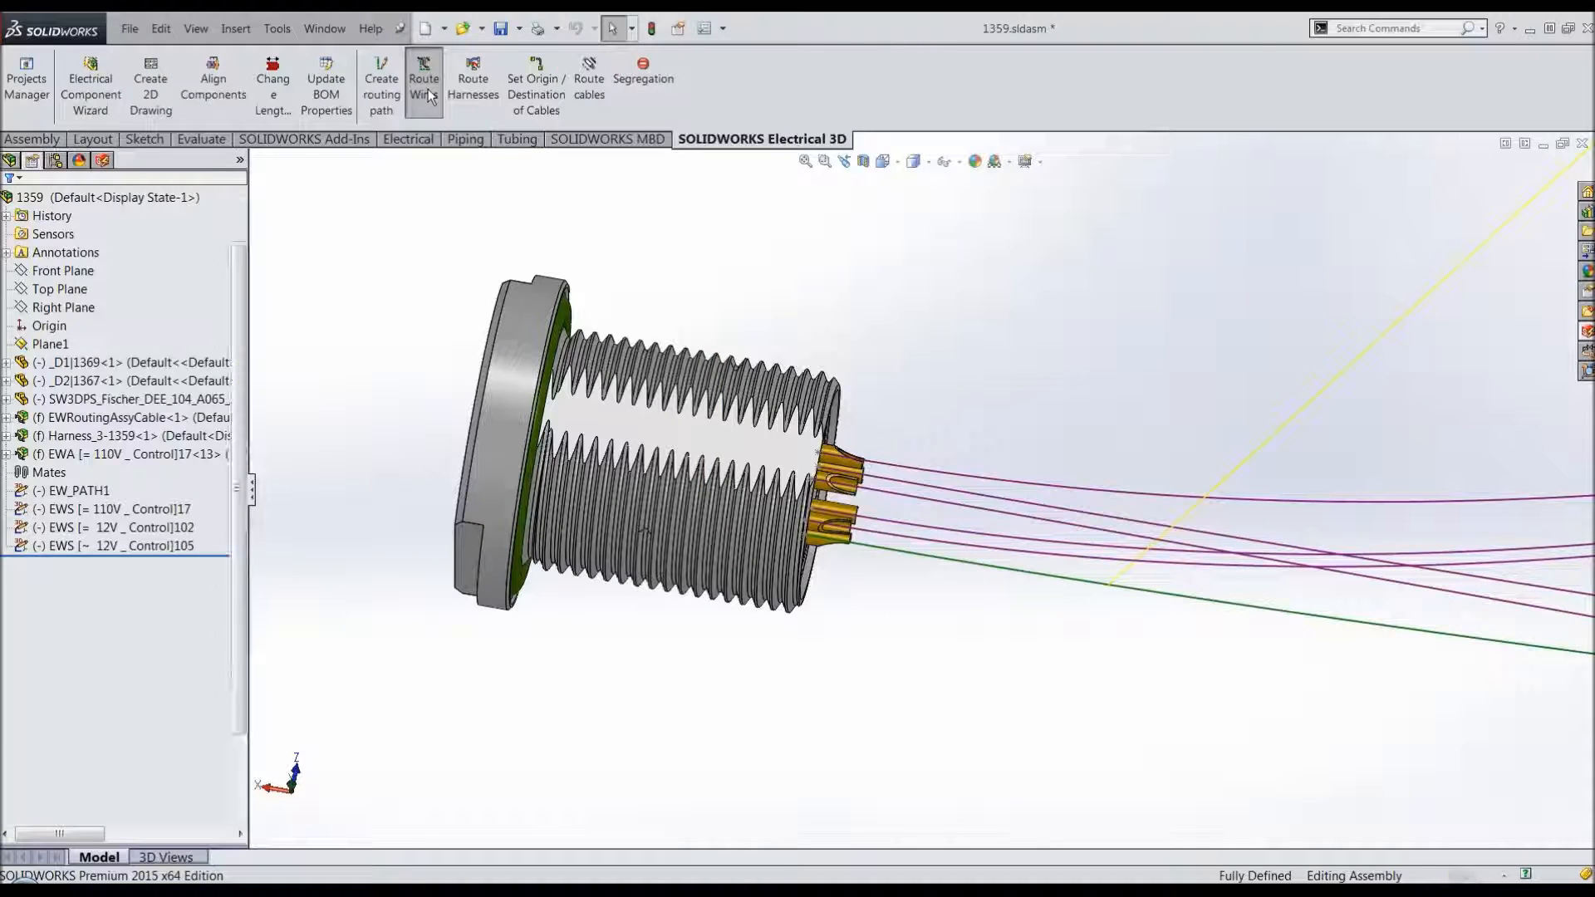
double_click(123, 661)
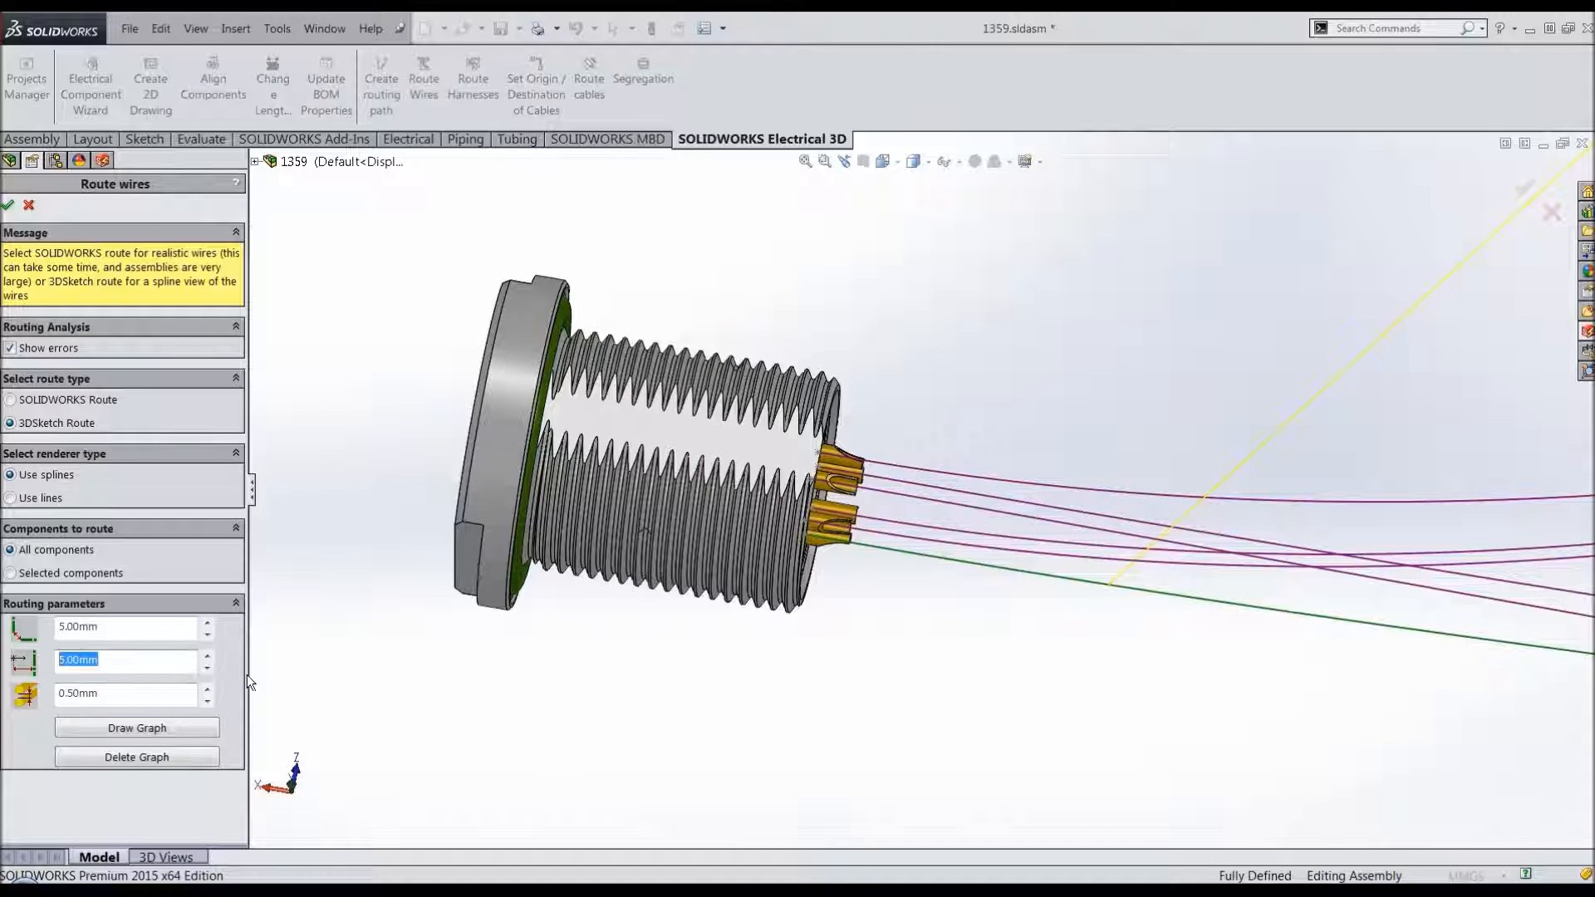
type("500")
left_click(9, 206)
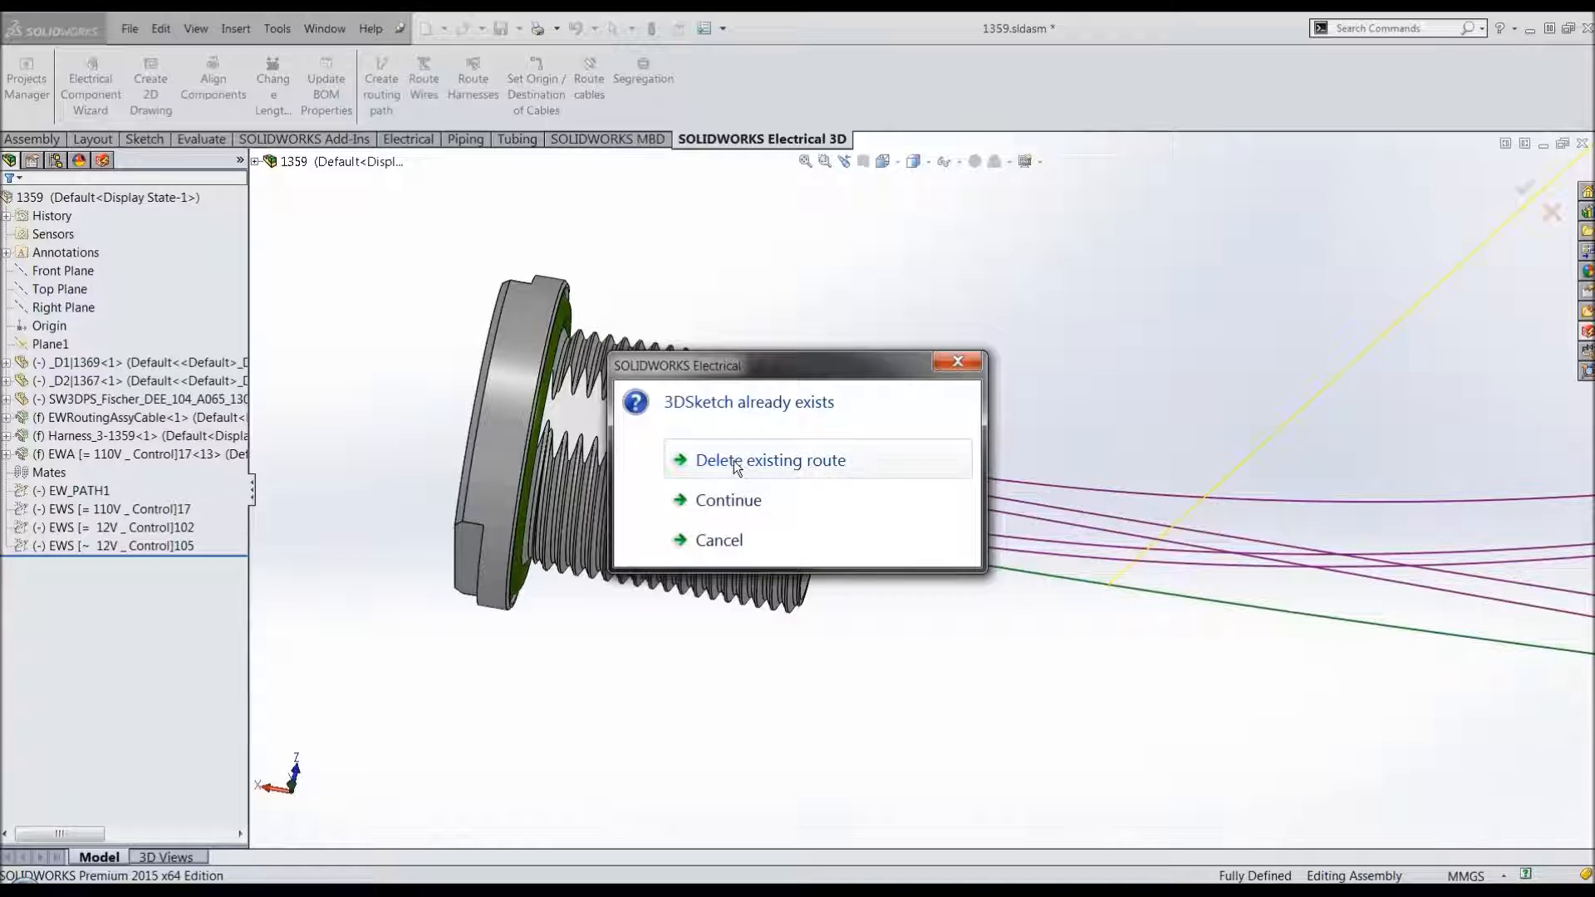
left_click(736, 463)
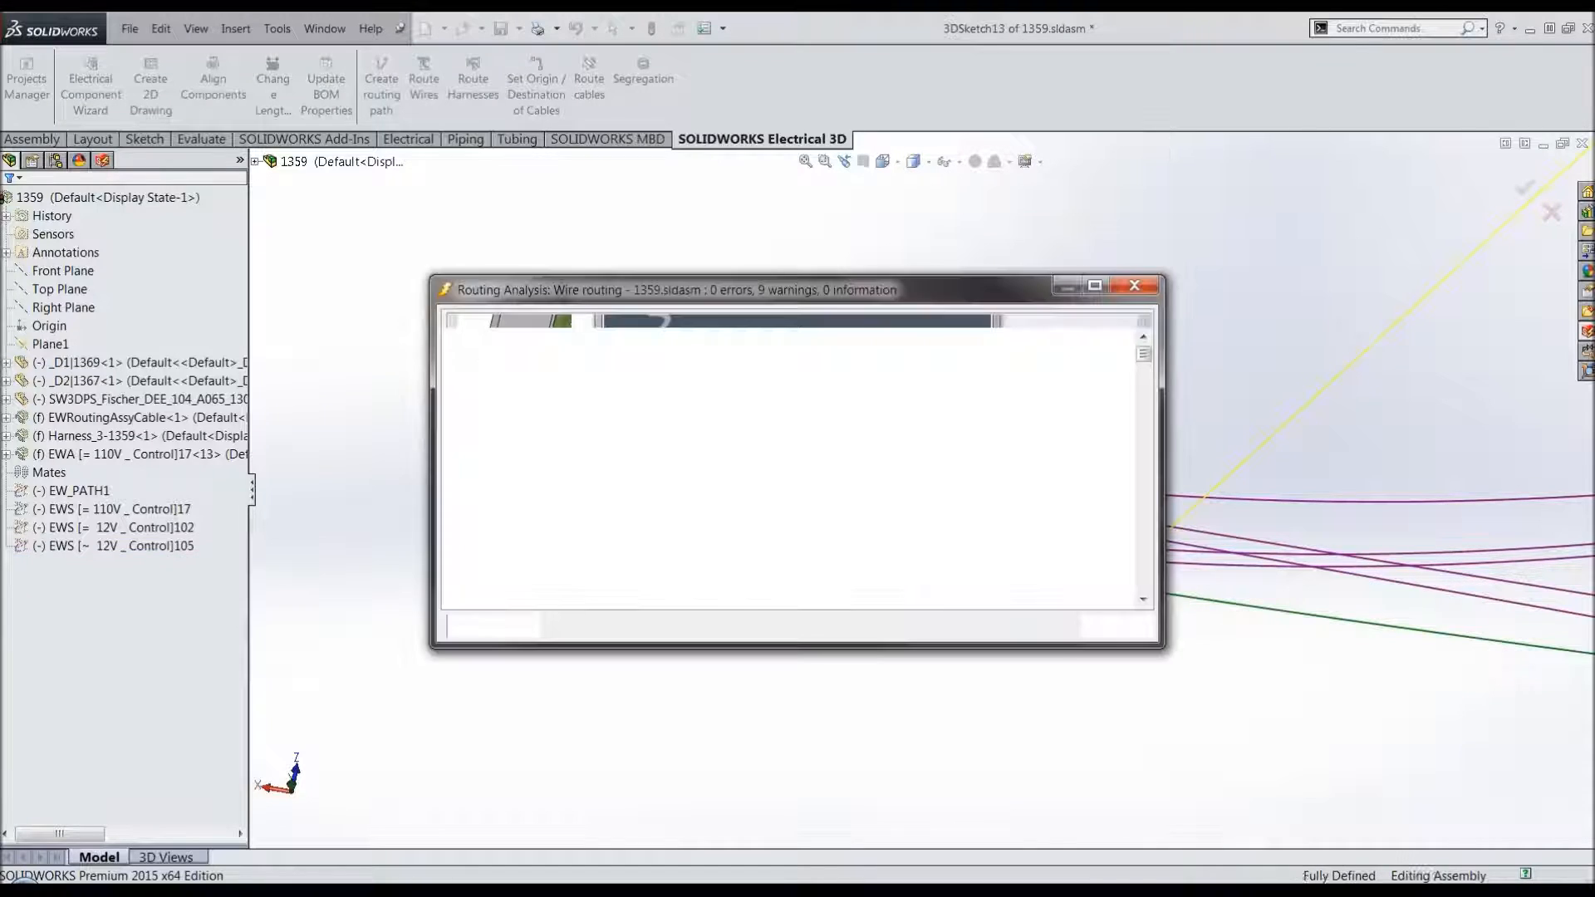
Step: Examine how the rerouted wires follow the branched path between the three connectors, keeping the routing analysis report out of the way
left_click_drag(854, 286, 463, 370)
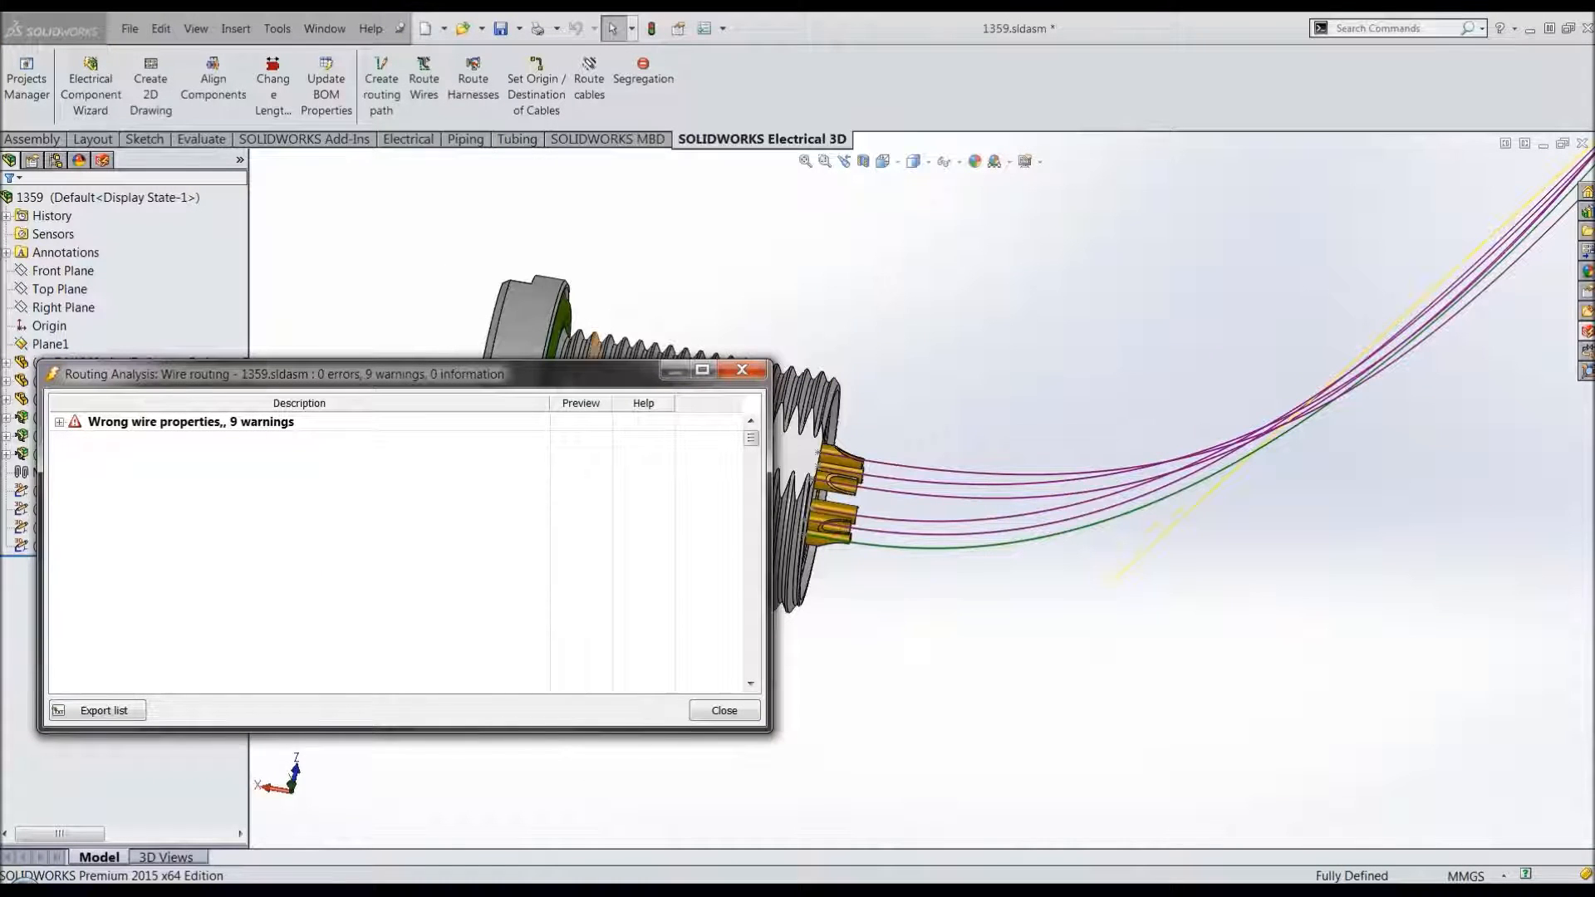
left_click_drag(432, 371, 640, 666)
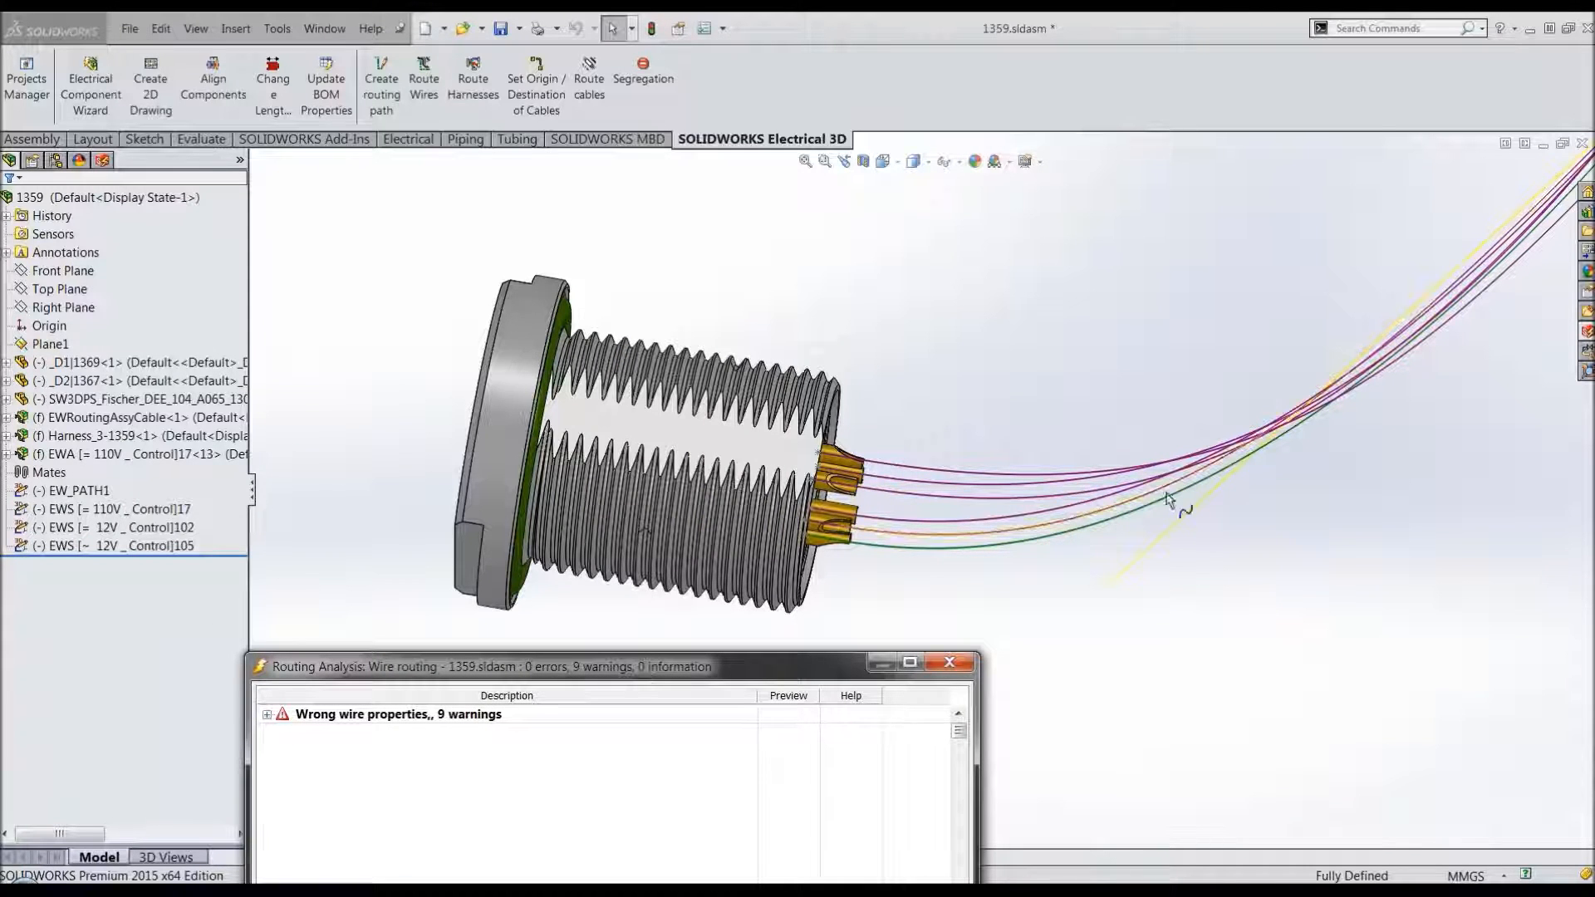
scroll(1113, 347, "up", 10)
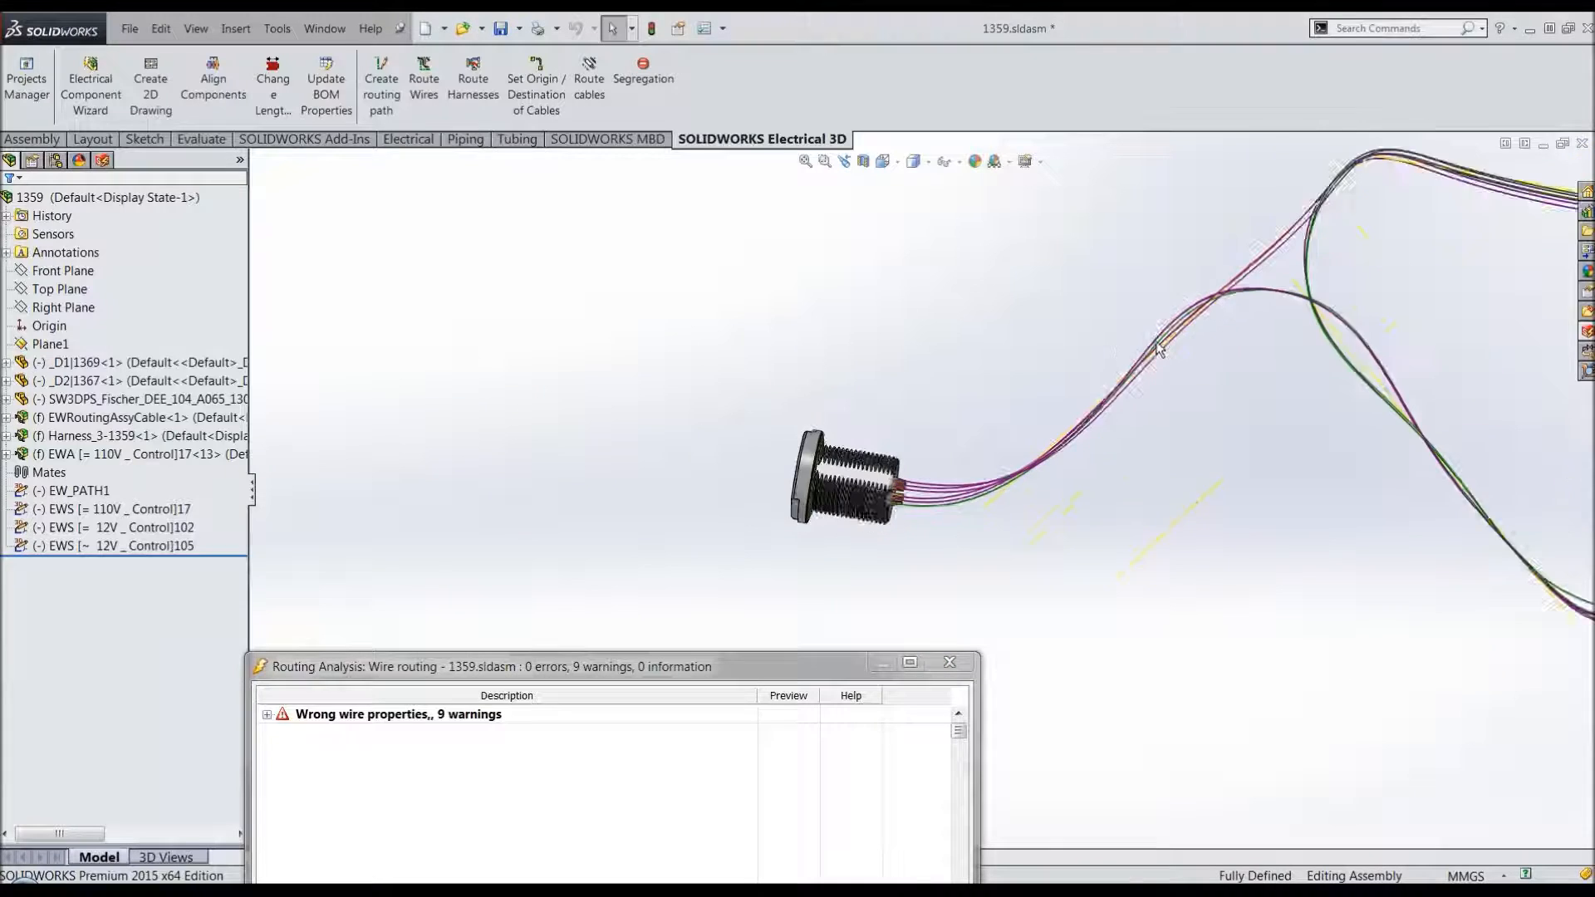
scroll(1279, 432, "down", 3)
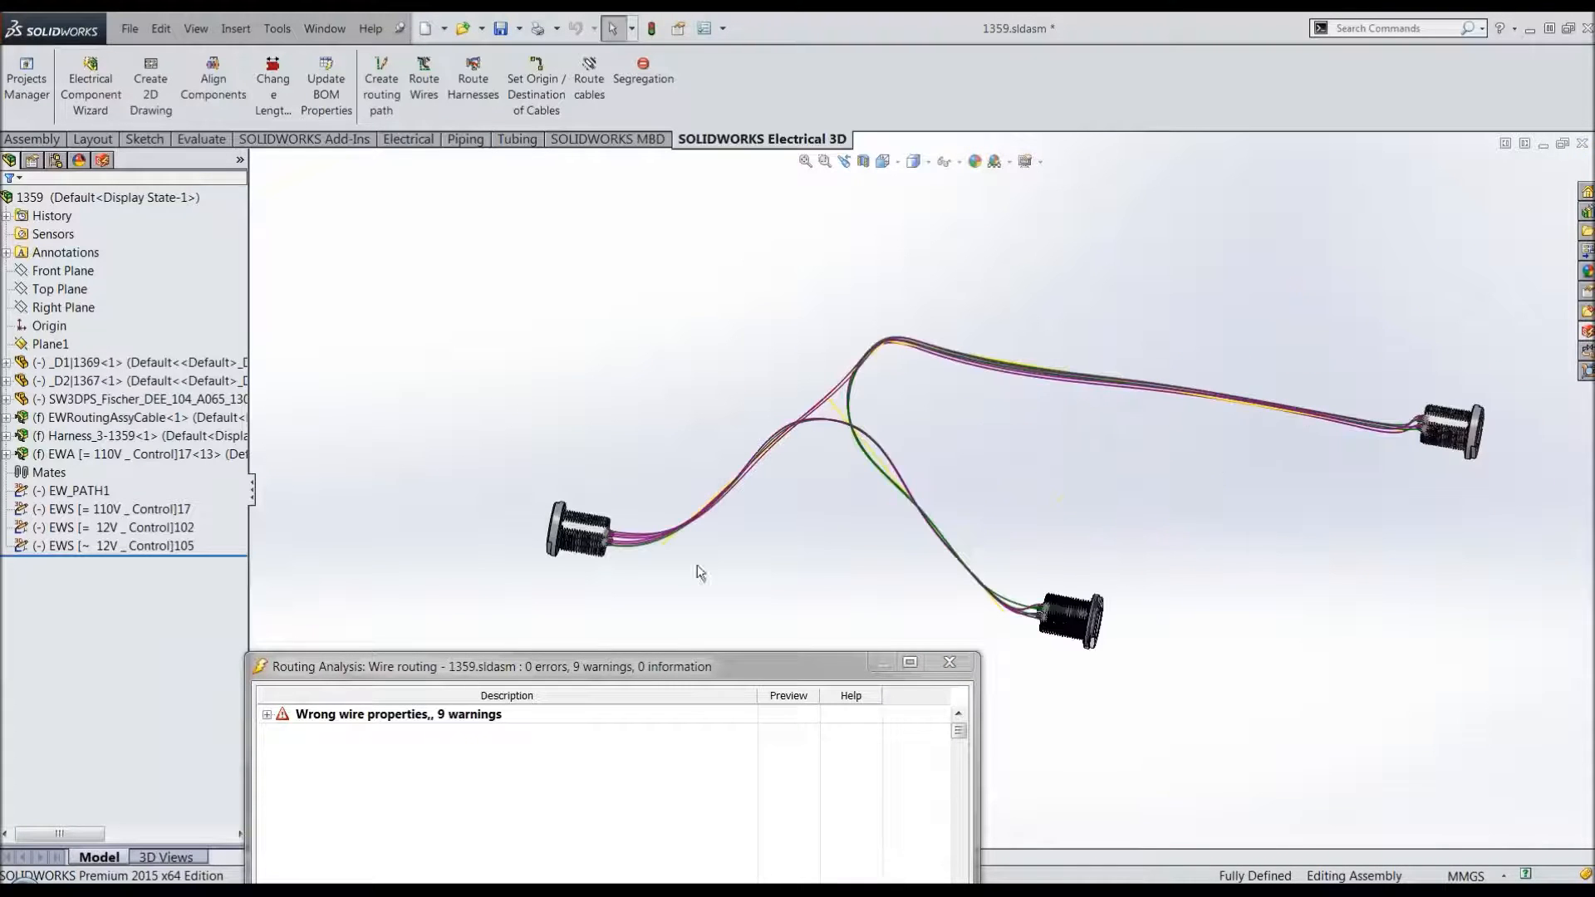
scroll(854, 496, "down", 2)
scroll(834, 508, "down", 2)
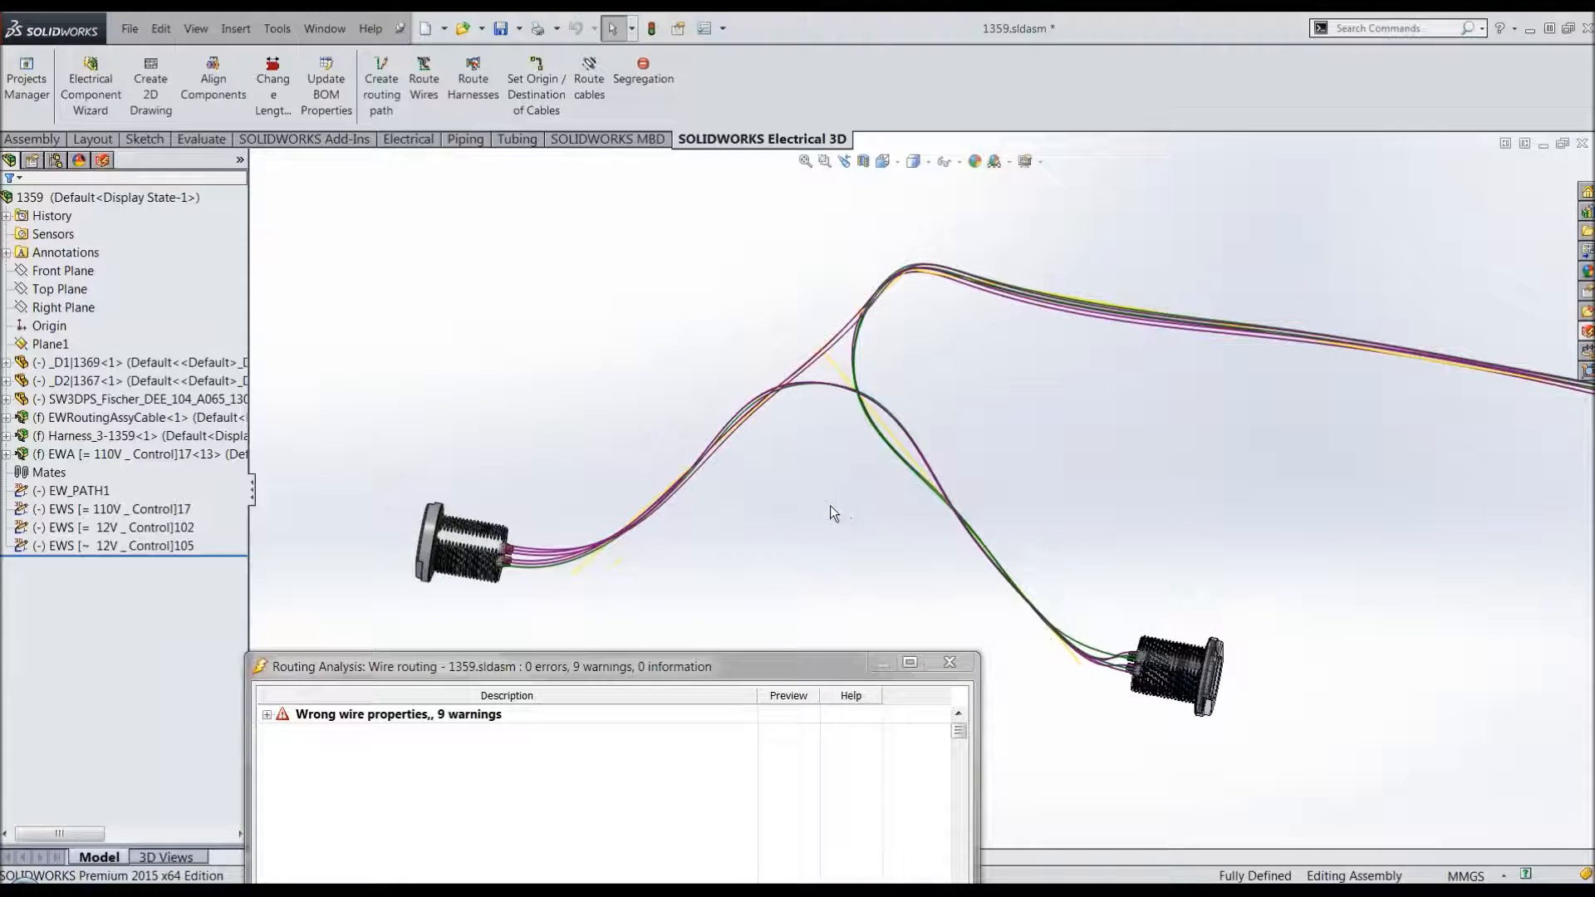
scroll(833, 513, "up", 3)
left_click(634, 673)
left_click_drag(633, 671, 643, 610)
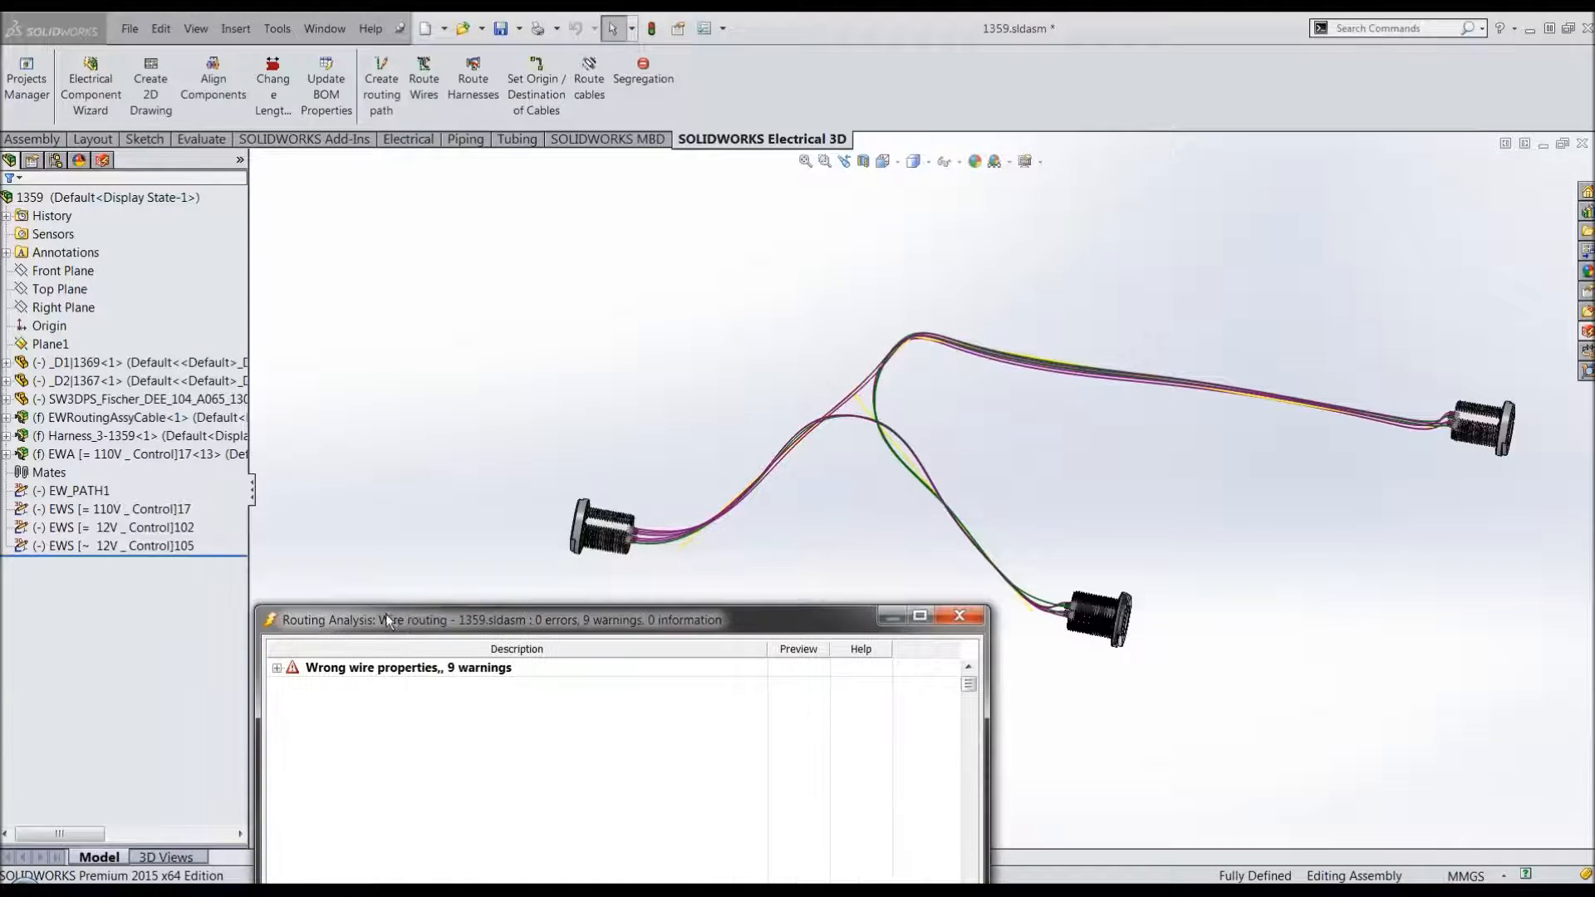
Step: Expand the wrong wire properties warnings, inspect the properties of the first flagged wire, and close the routing analysis report
left_click_drag(333, 620, 306, 432)
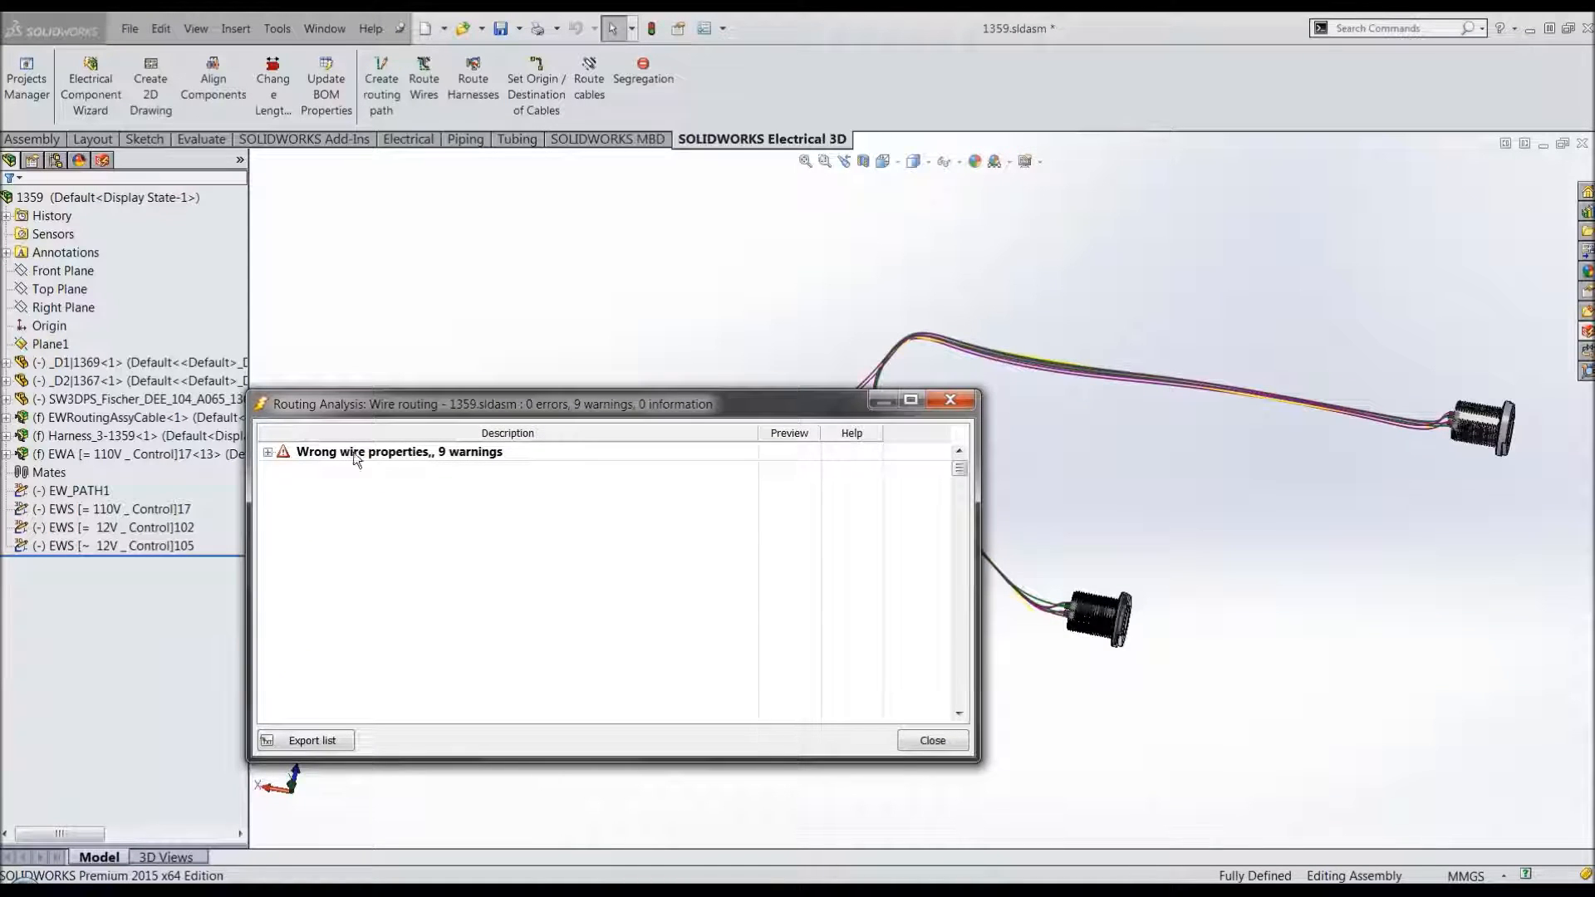
left_click(267, 452)
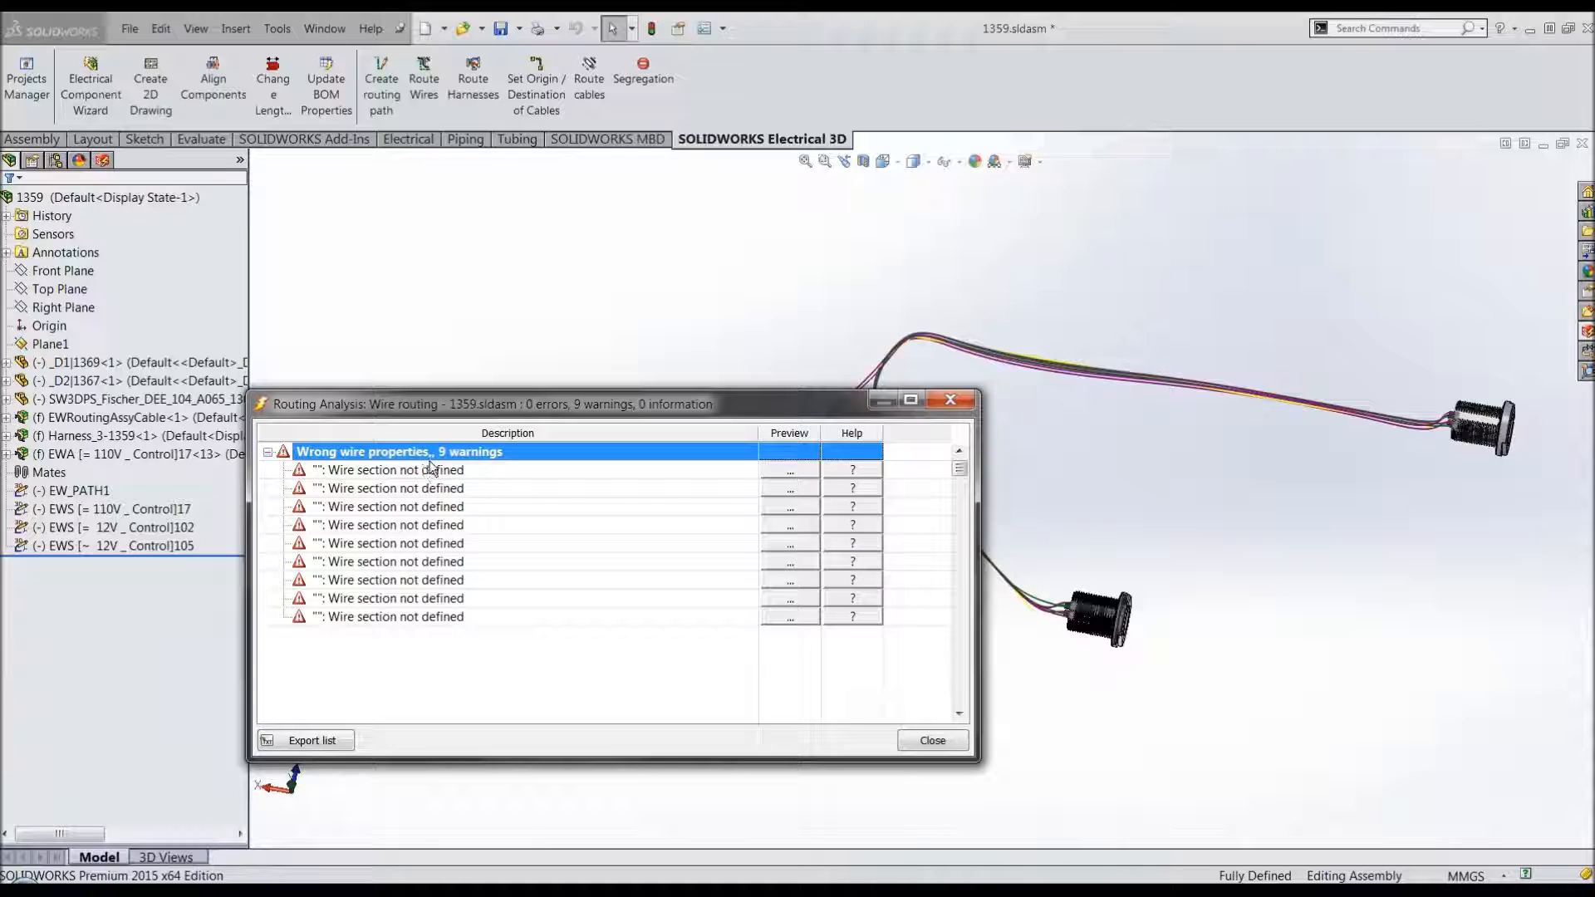
left_click_drag(471, 402, 482, 338)
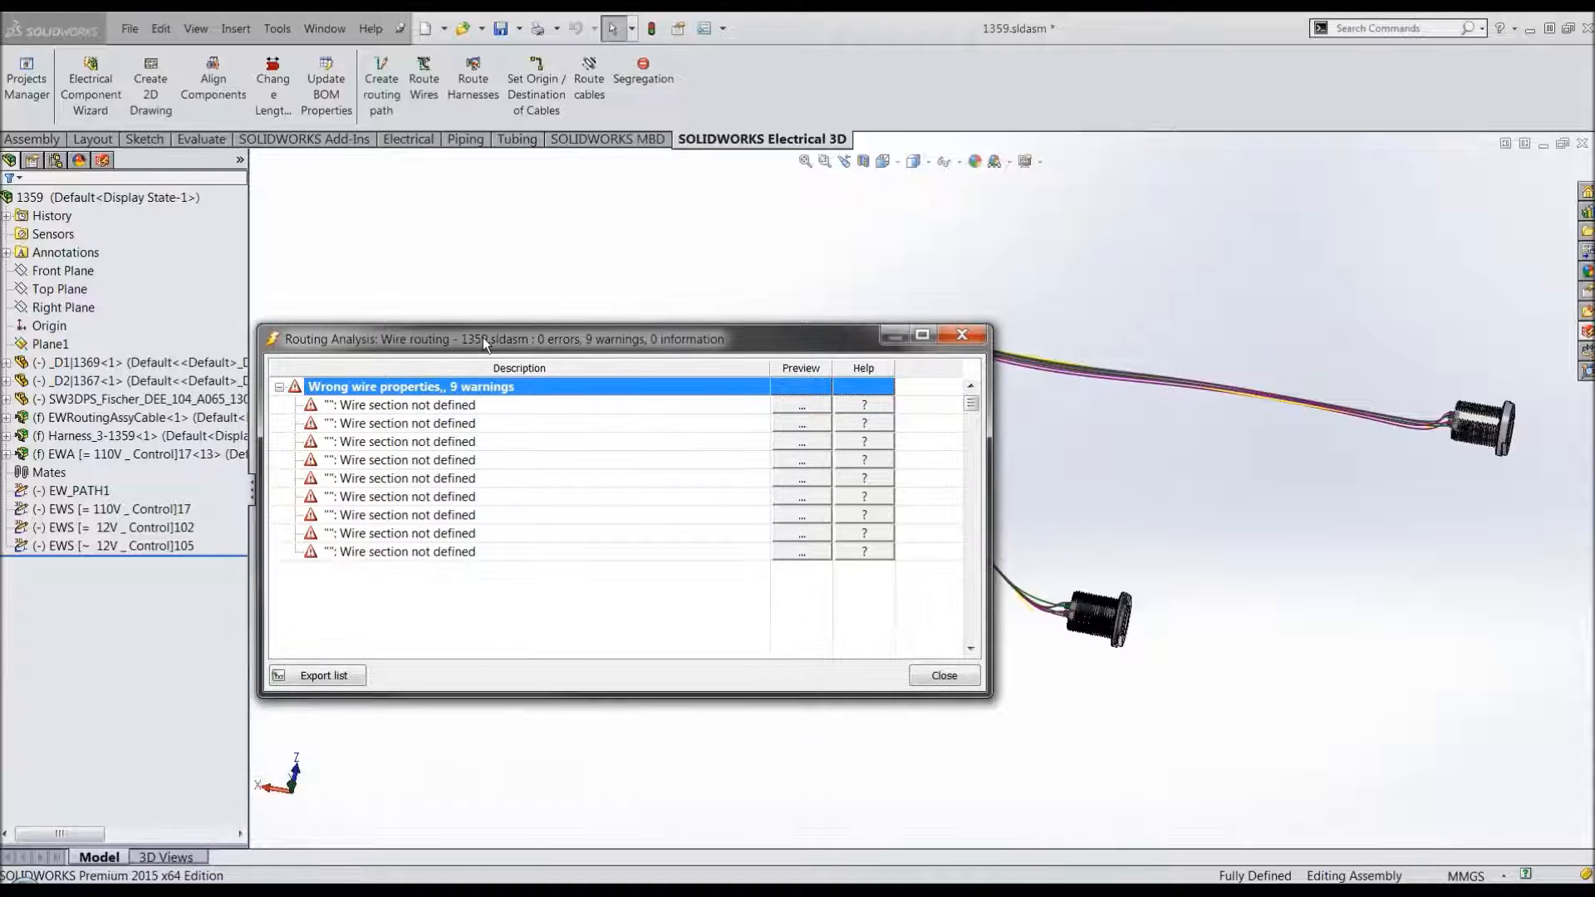
left_click(800, 405)
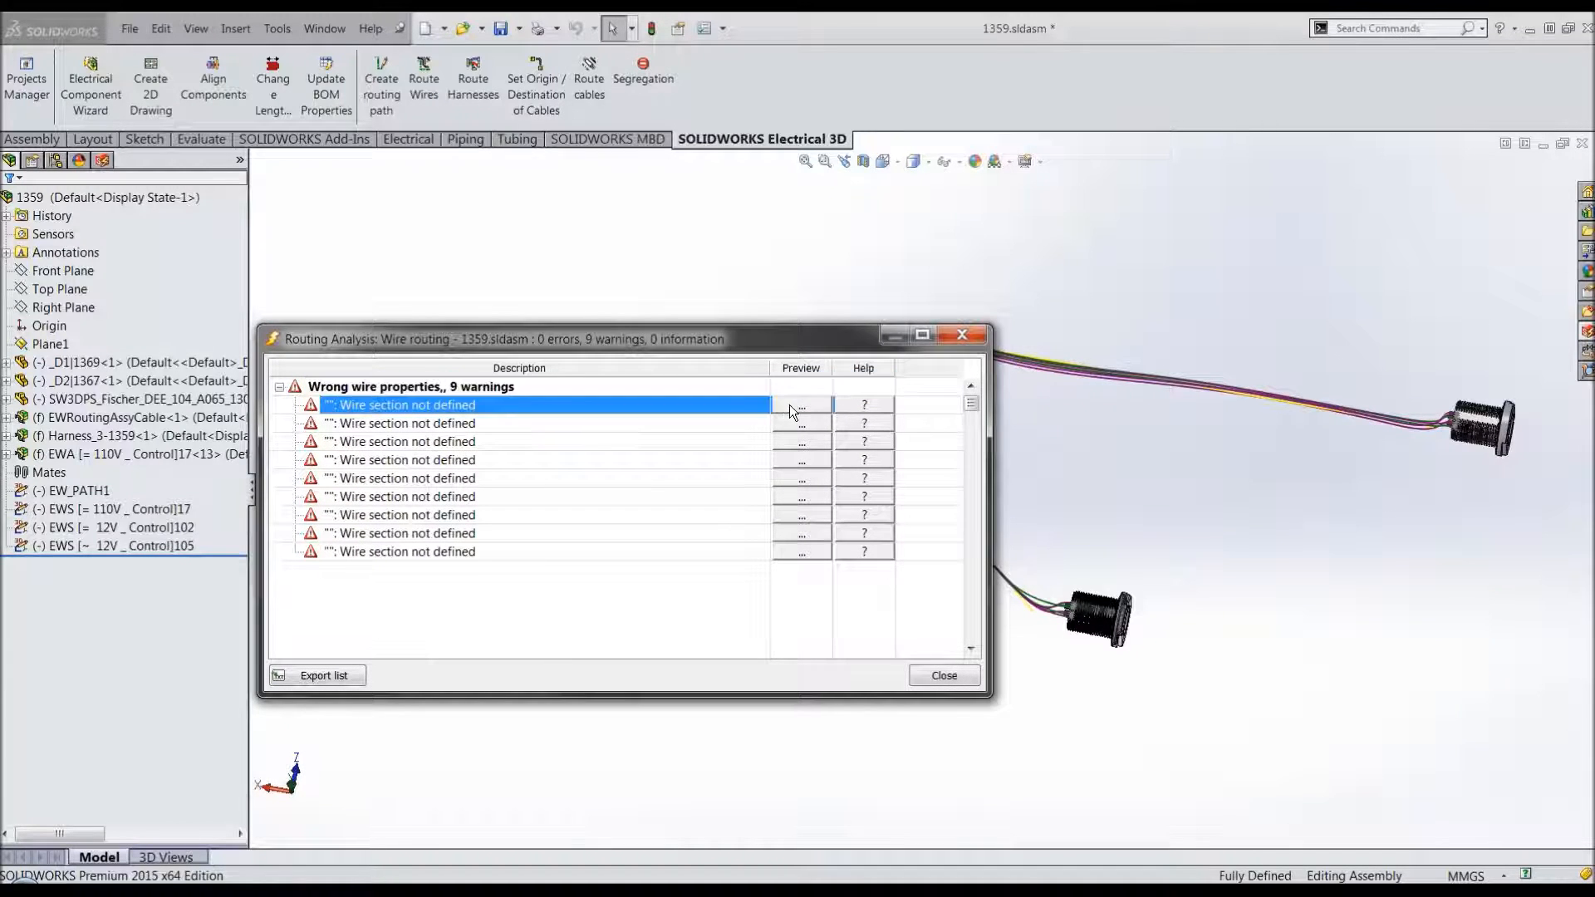
left_click_drag(691, 227, 975, 257)
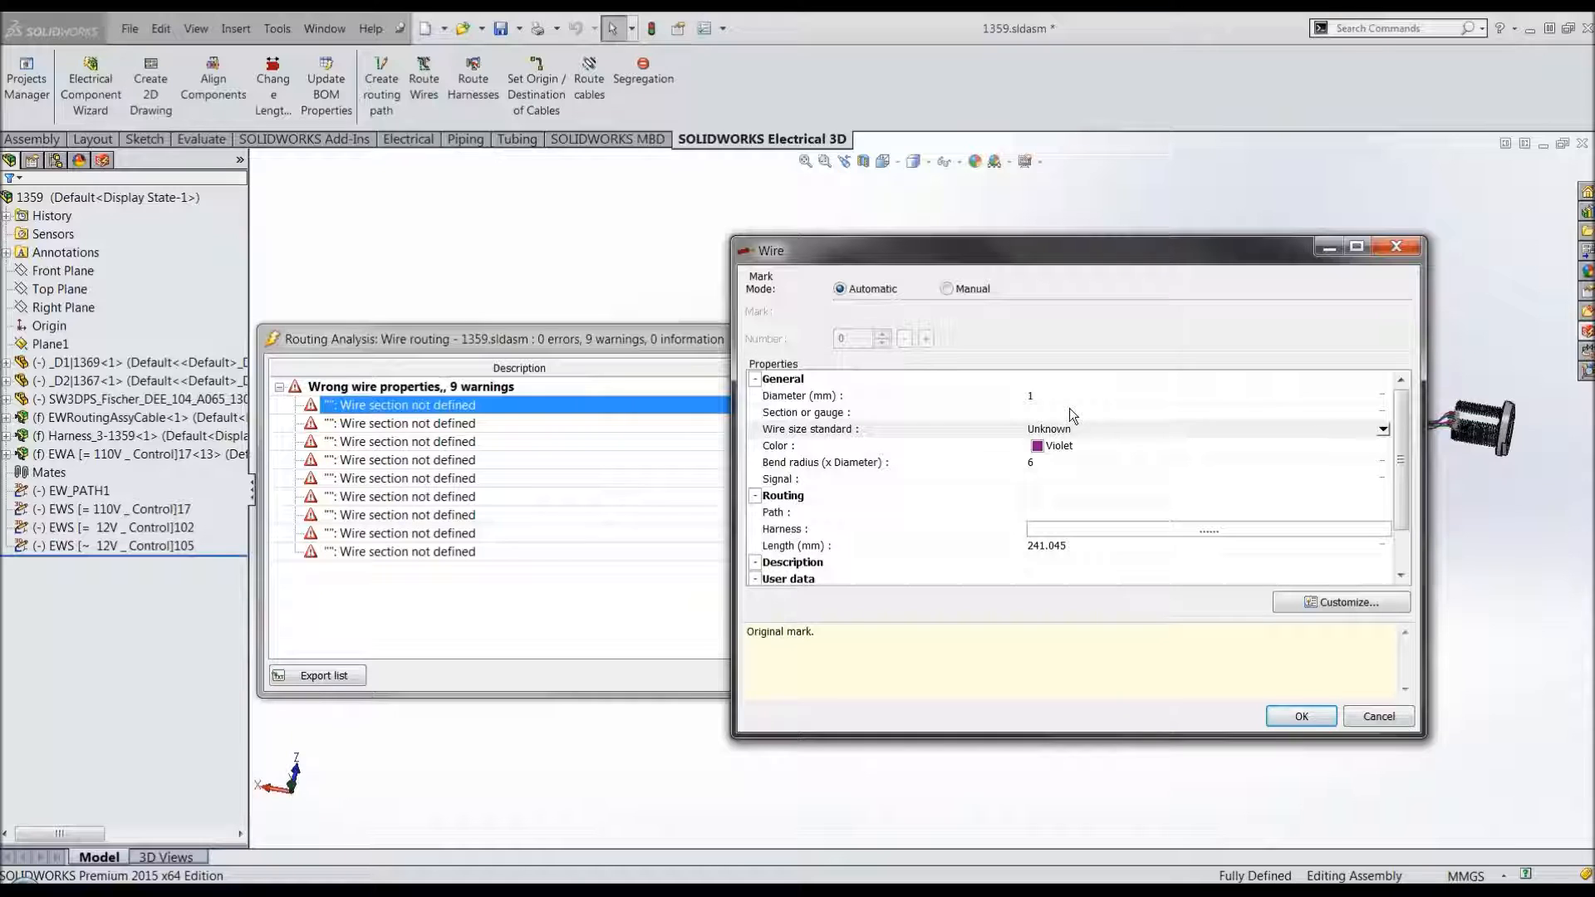
left_click_drag(830, 252, 851, 219)
left_click(1326, 681)
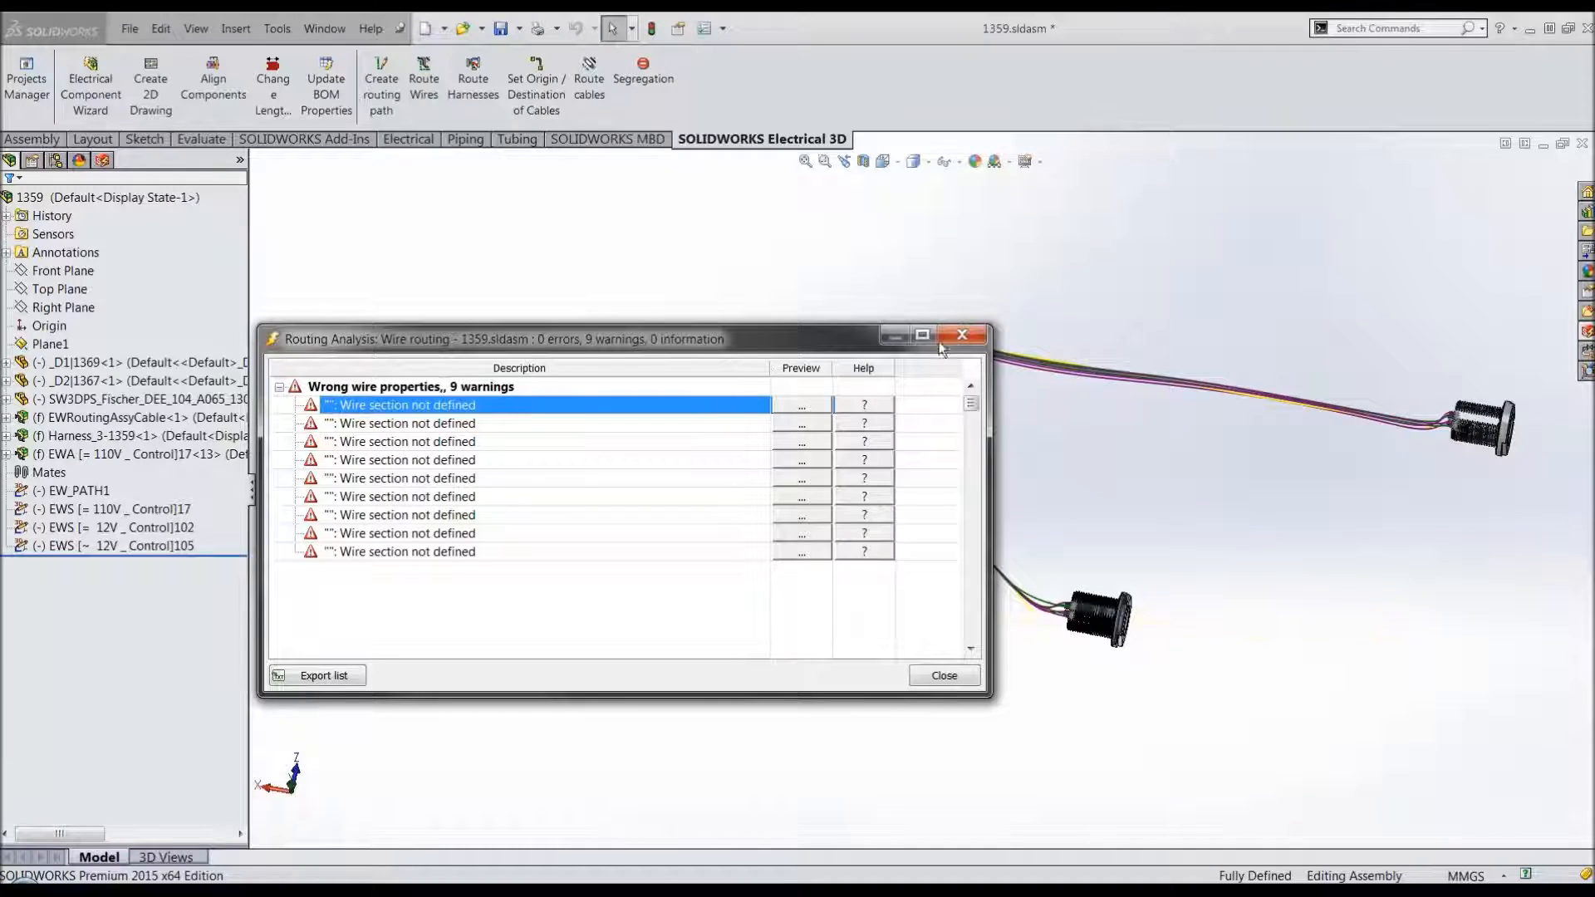
left_click(942, 342)
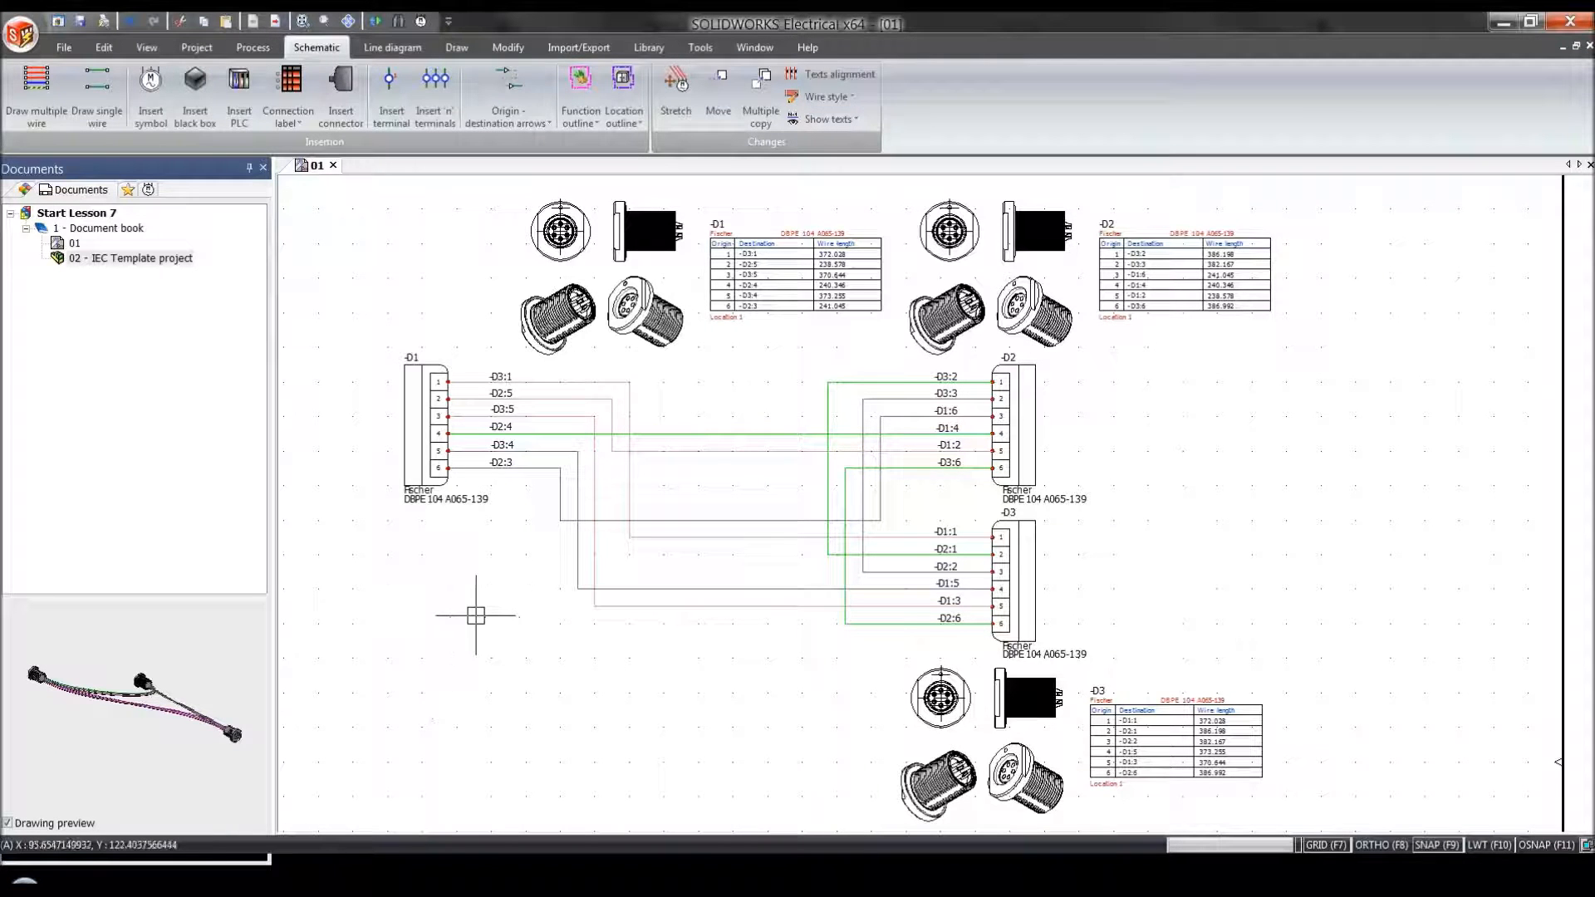
Step: Set the cable diameter to 0.3 mm in the 12V DC wire style of the wire on D1 pin 1
scroll(361, 391, "up", 1)
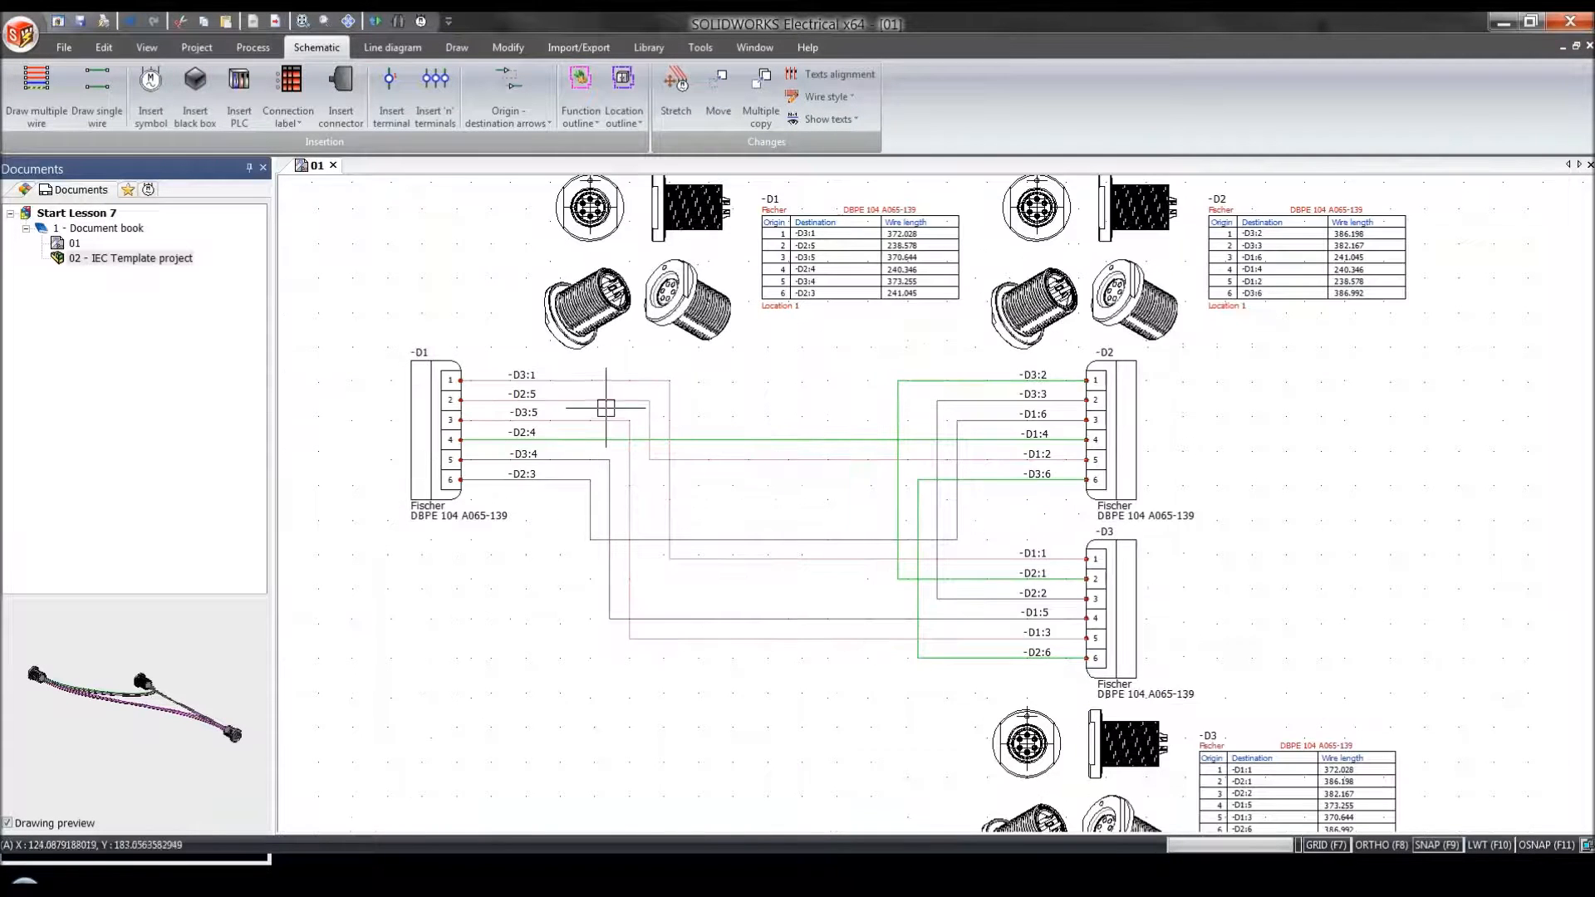
left_click(579, 380)
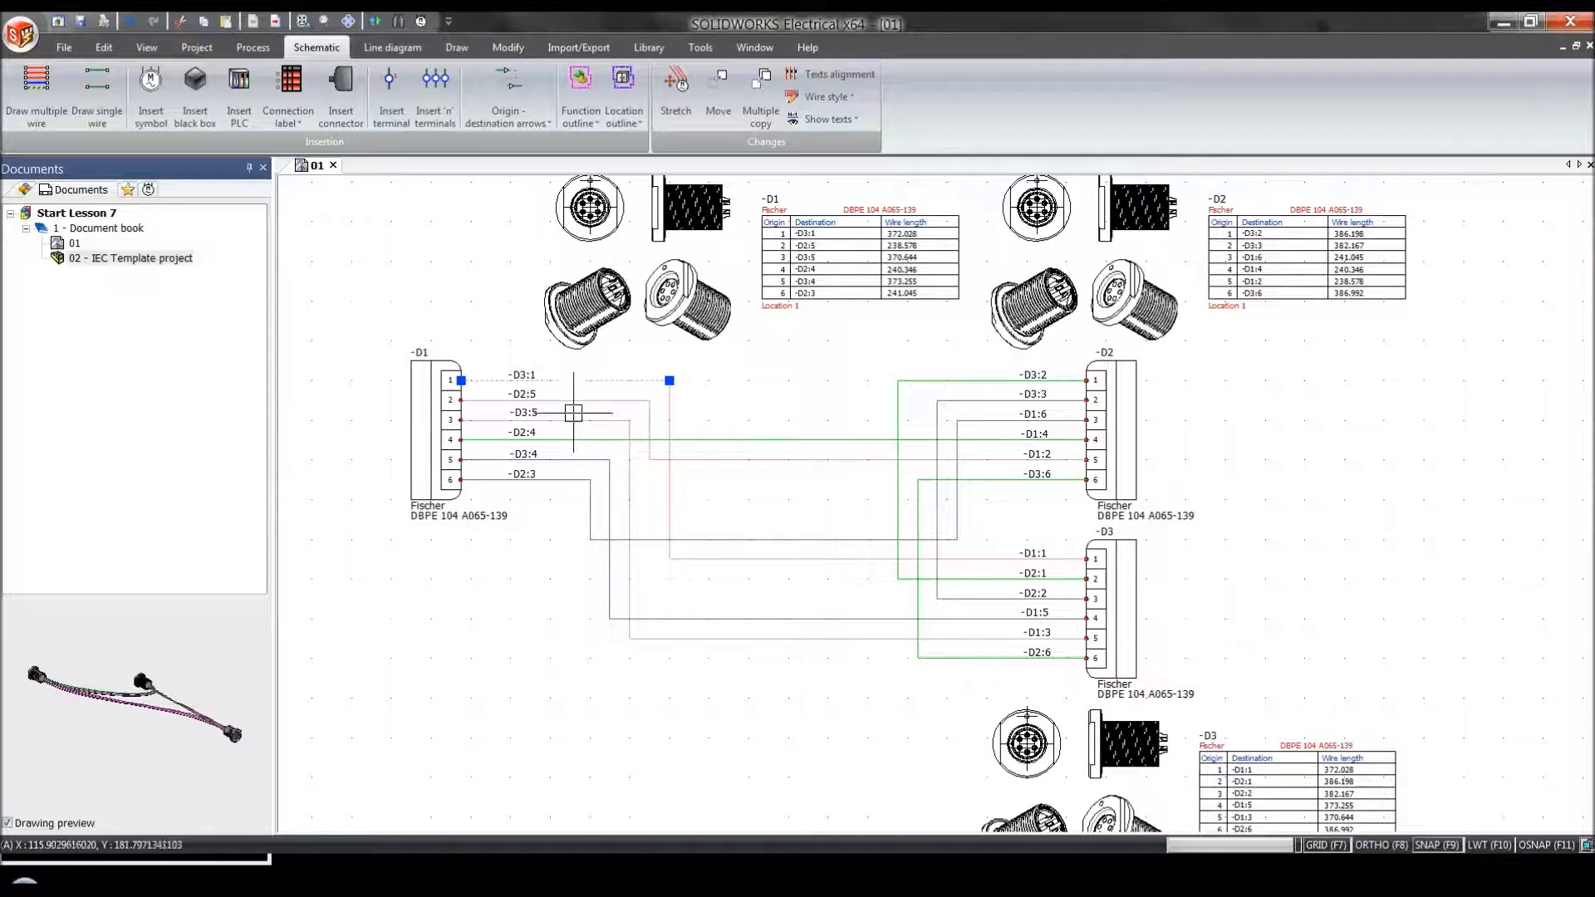
key("Escape")
left_click(582, 381)
right_click(583, 381)
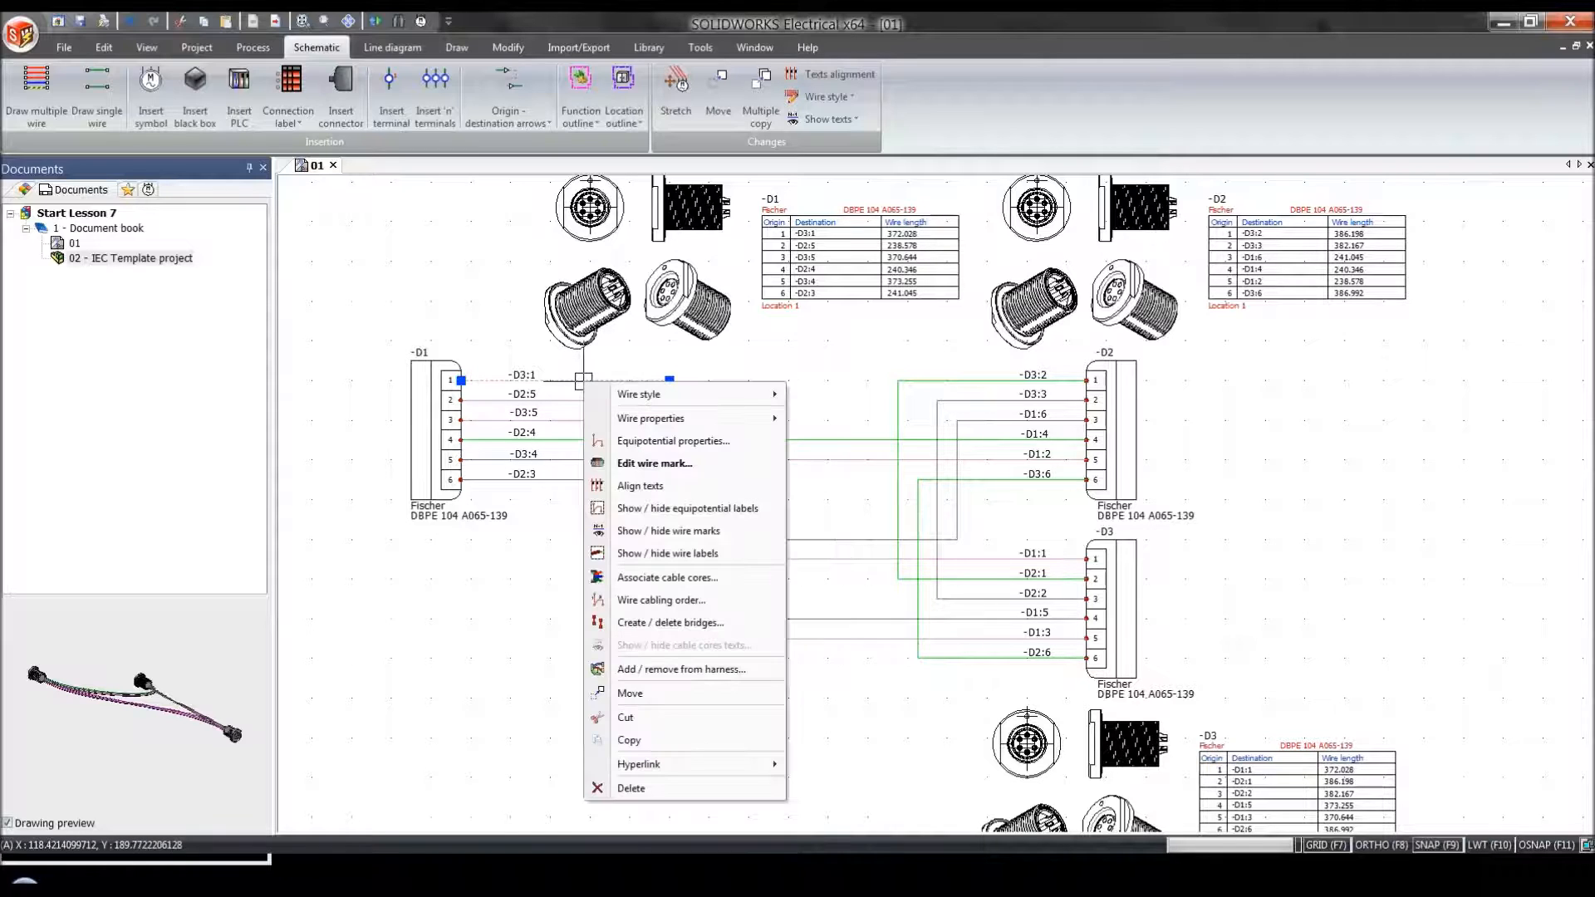
mouse_move(656, 398)
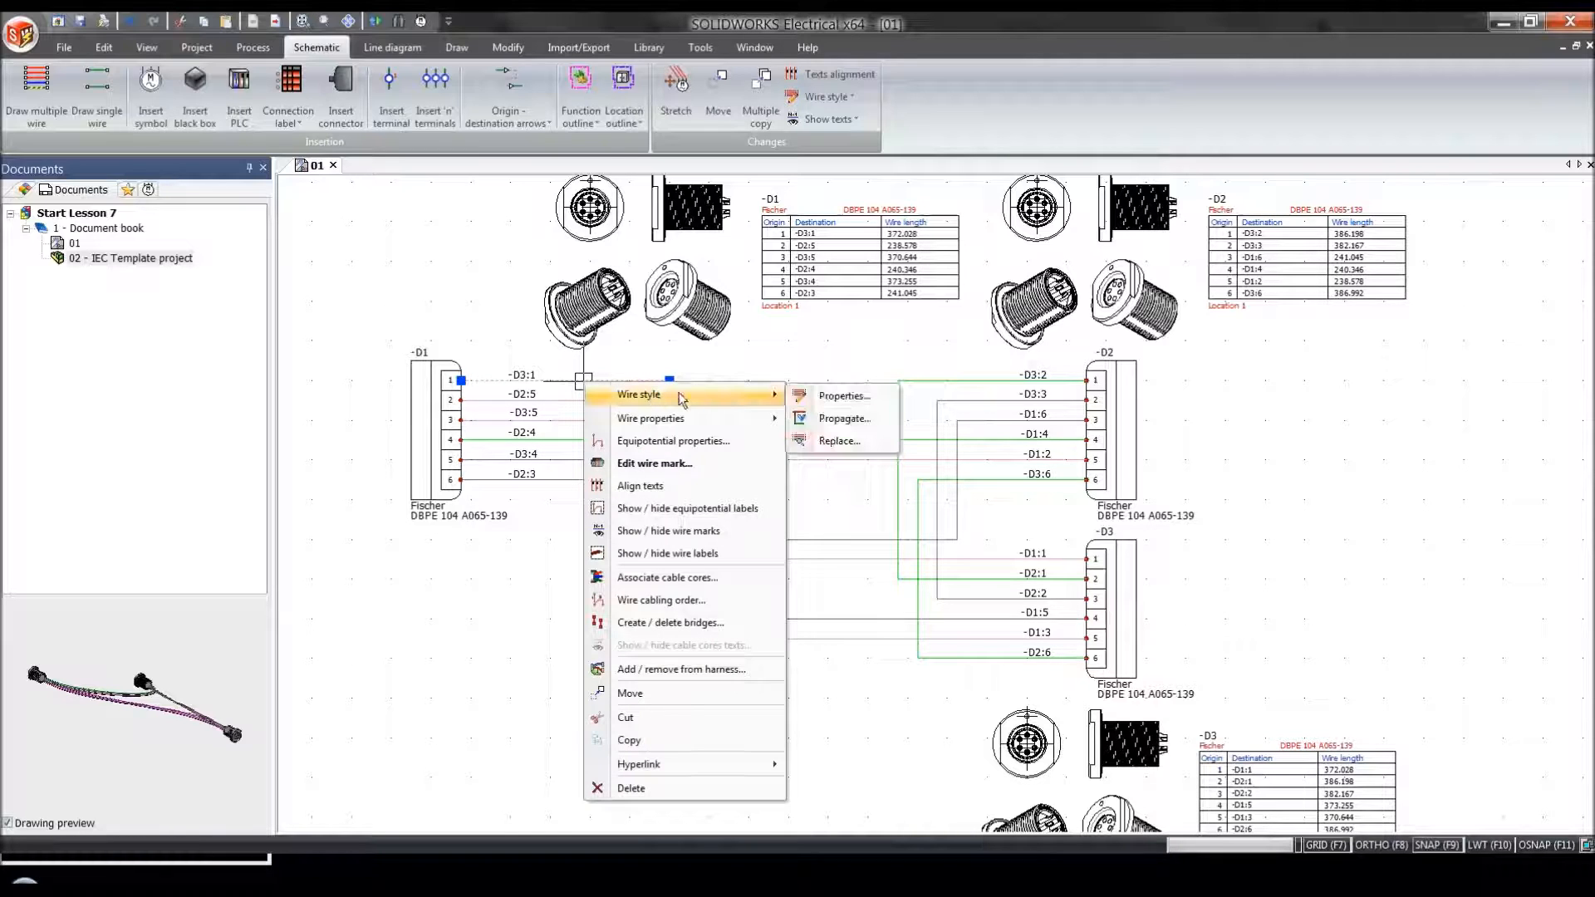
left_click(845, 396)
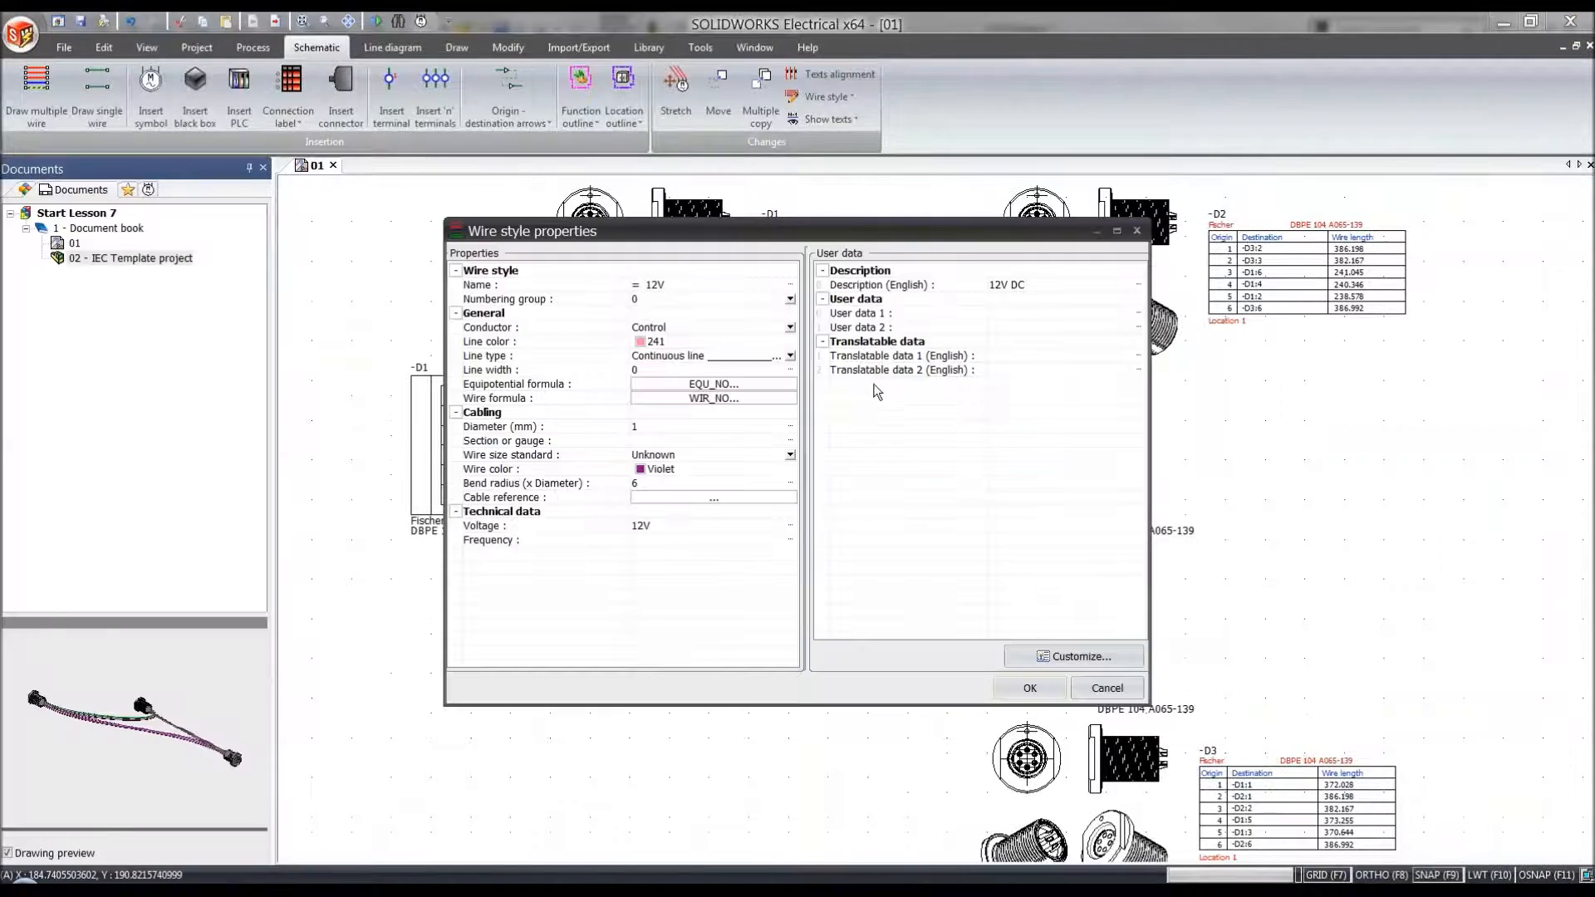
left_click_drag(756, 236, 783, 246)
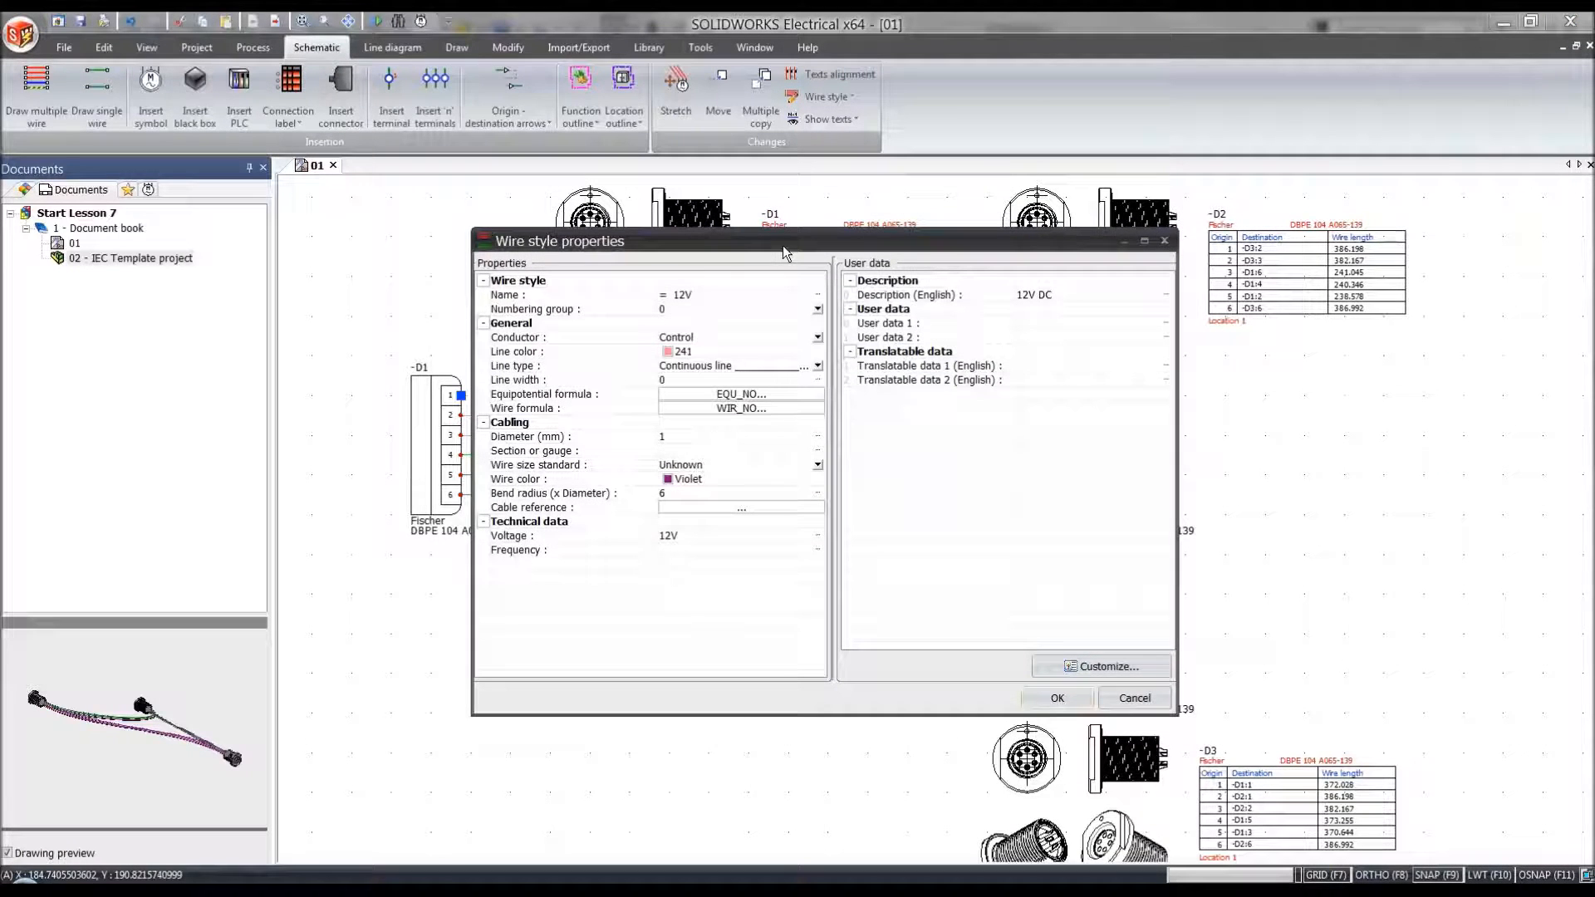
left_click(691, 440)
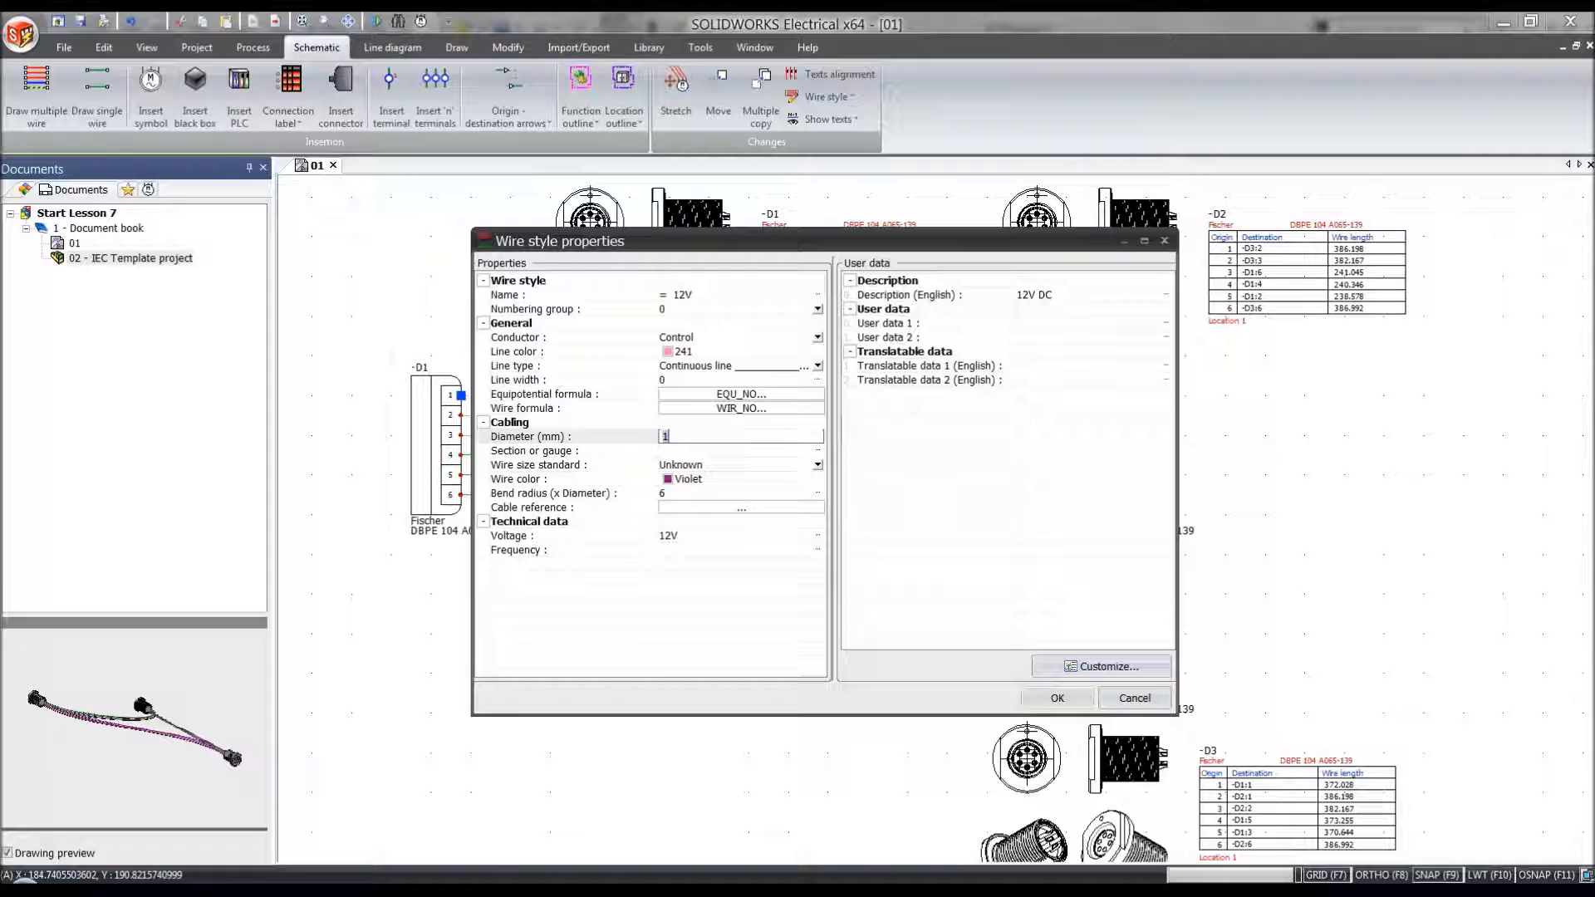
left_click(690, 450)
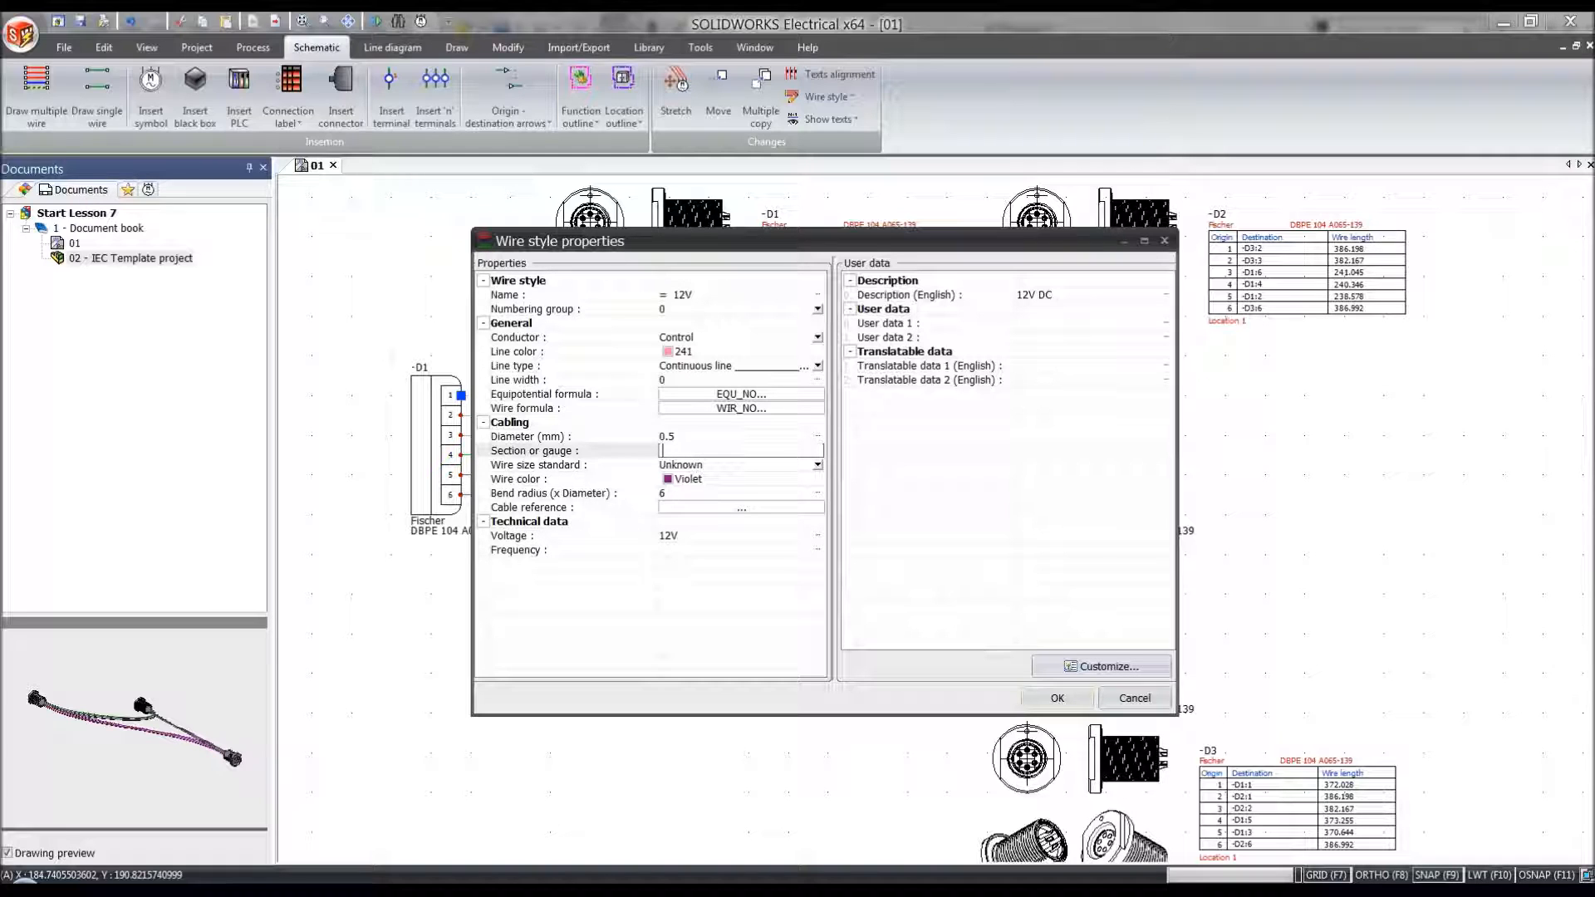
left_click(739, 436)
type("0.")
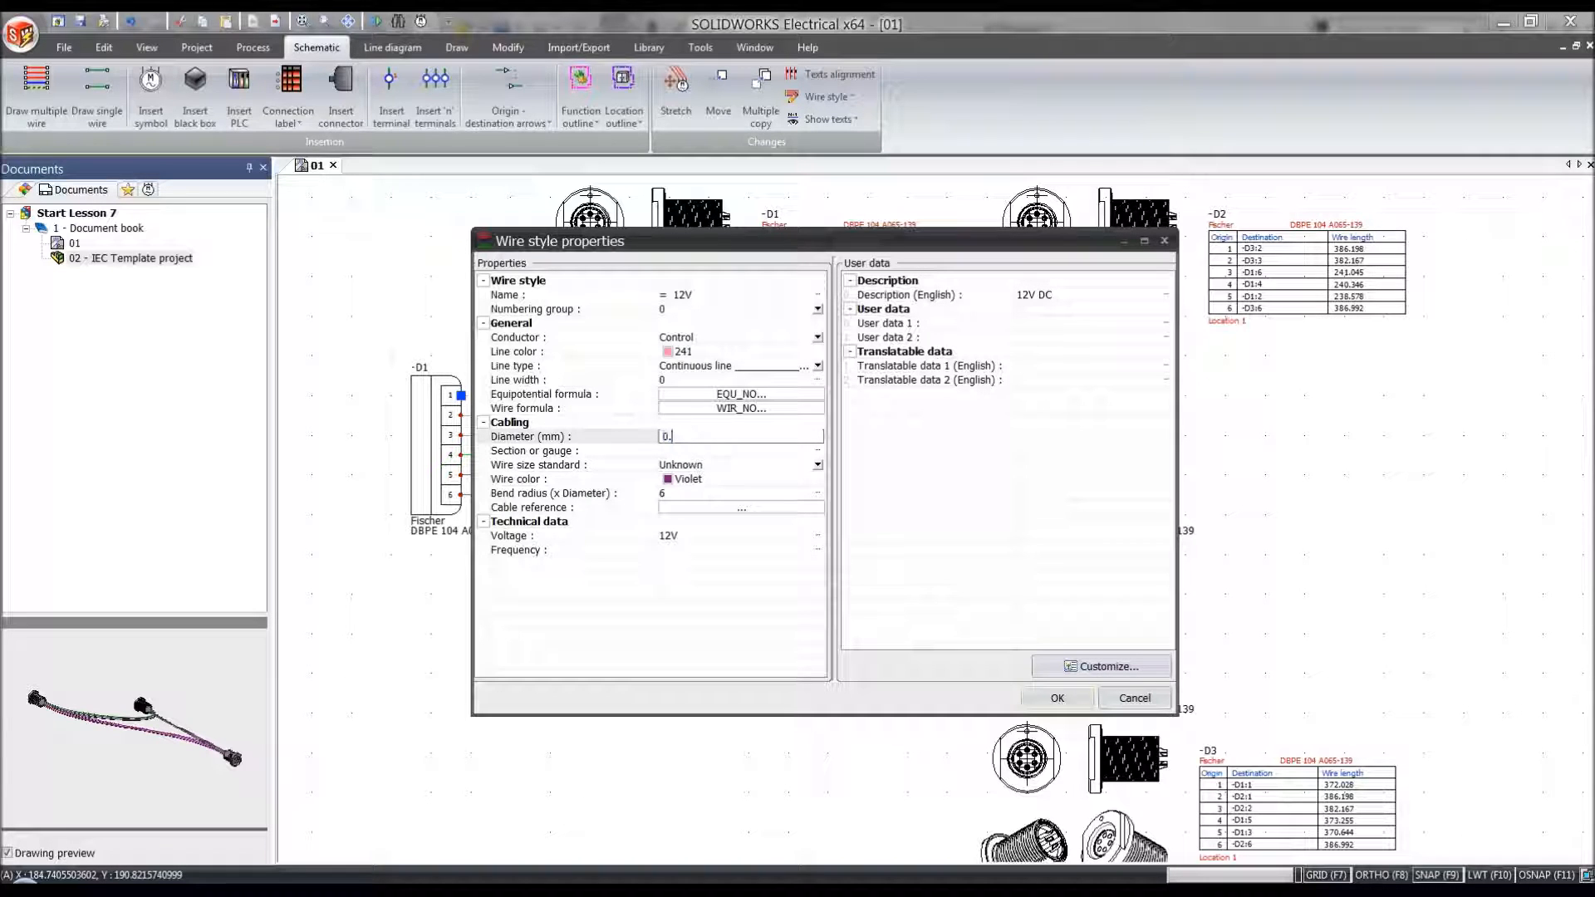
Step: Set the 12V DC wire style's section to 0.0509 using the Section (mm²) size standard, and apply the properties
left_click(739, 451)
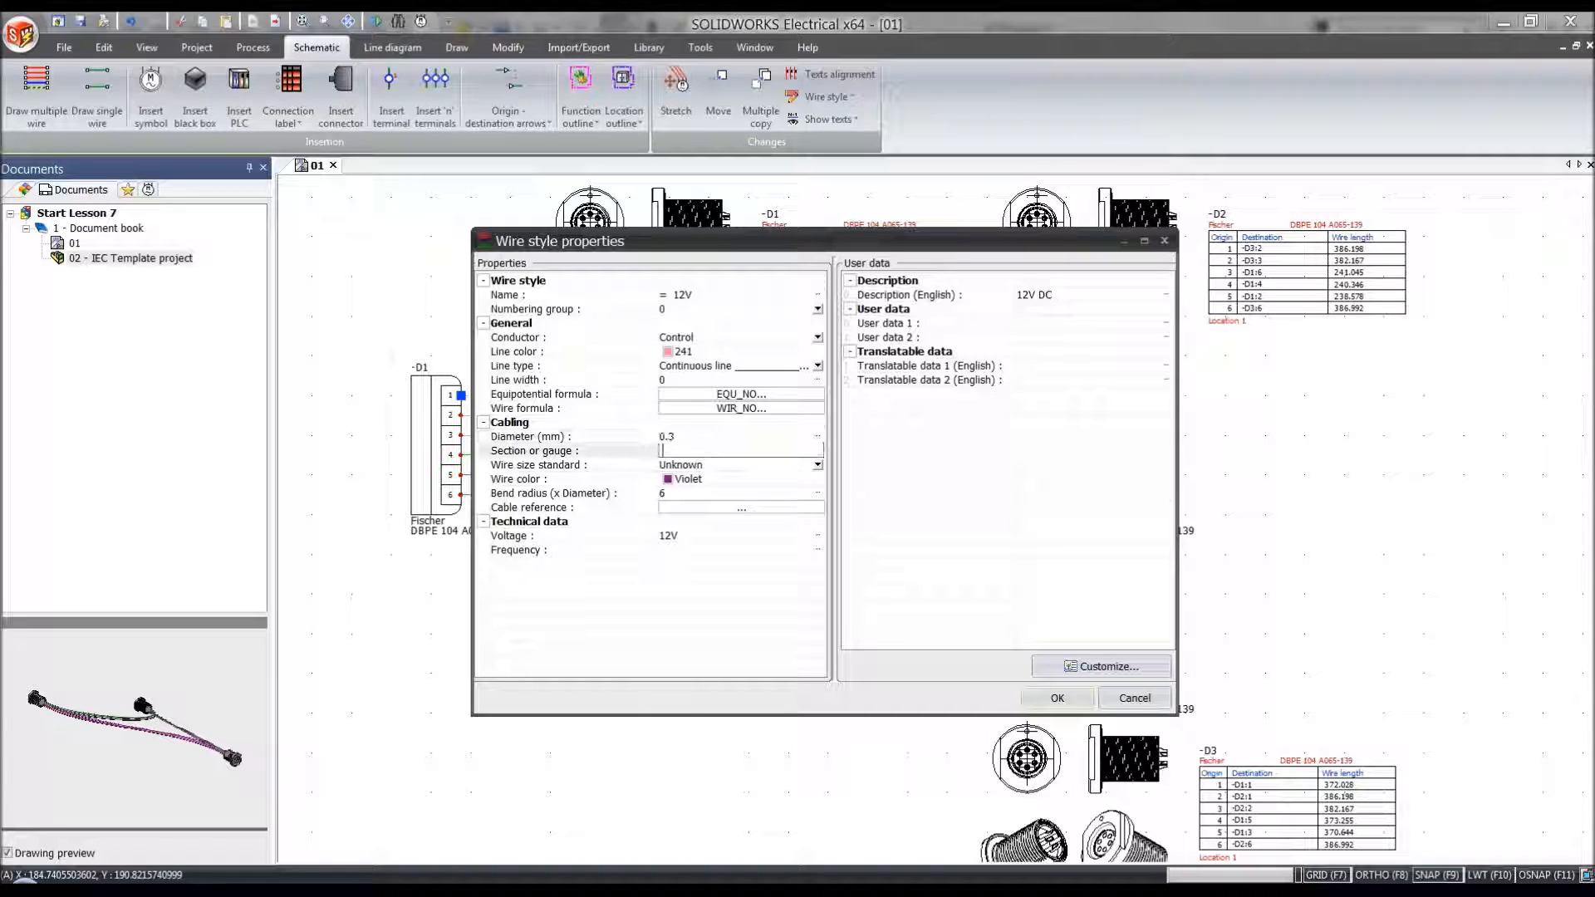
type("0.0509")
left_click(735, 465)
left_click(715, 495)
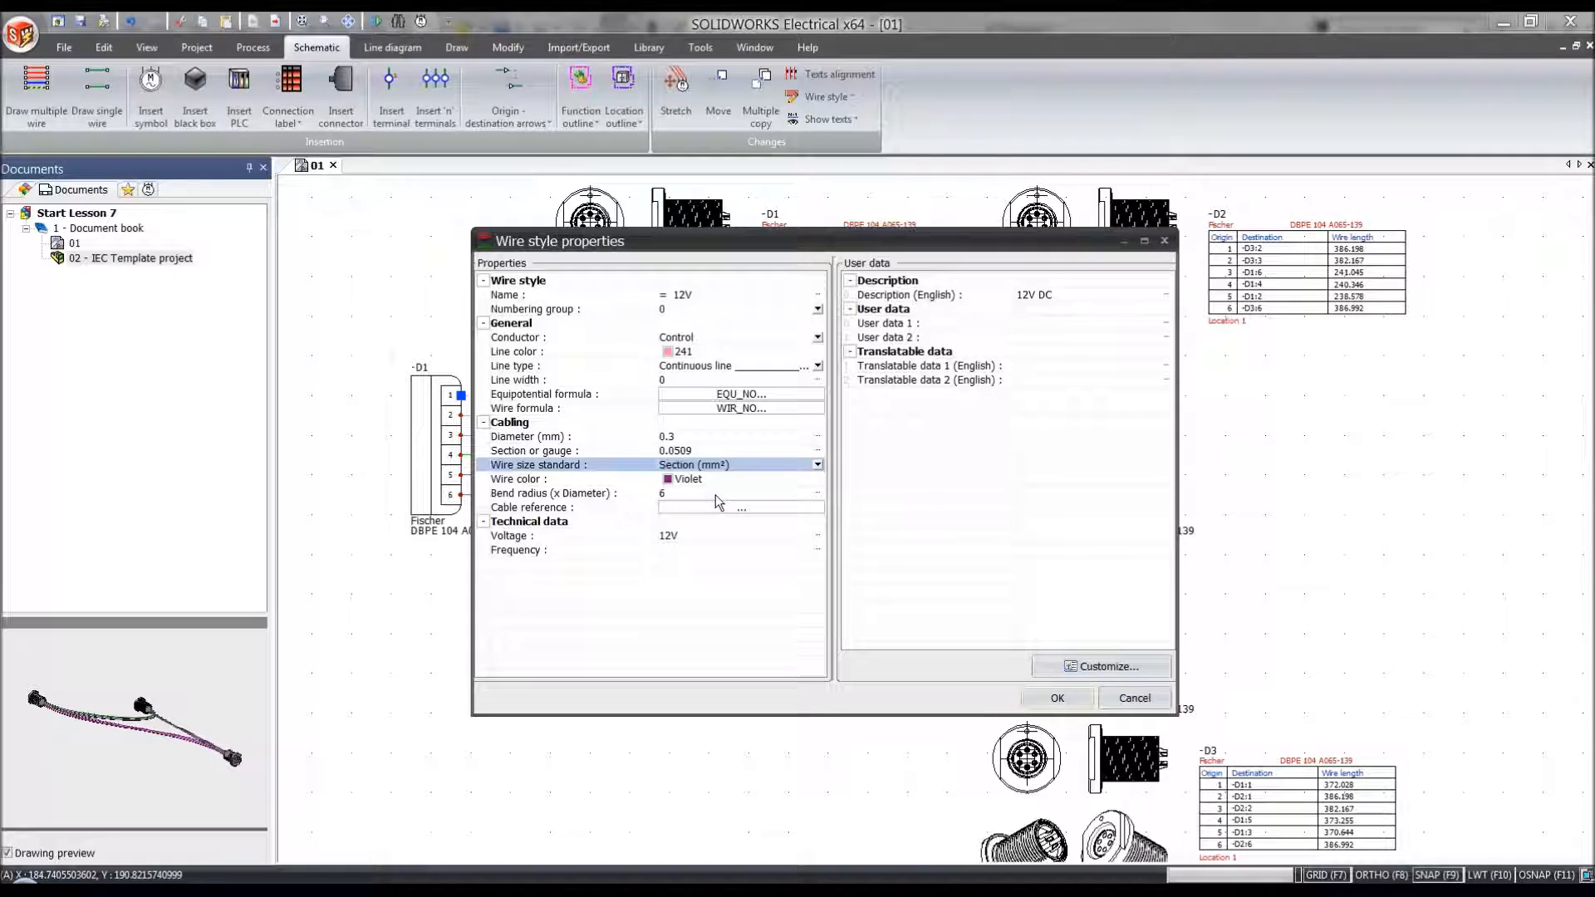
left_click(600, 493)
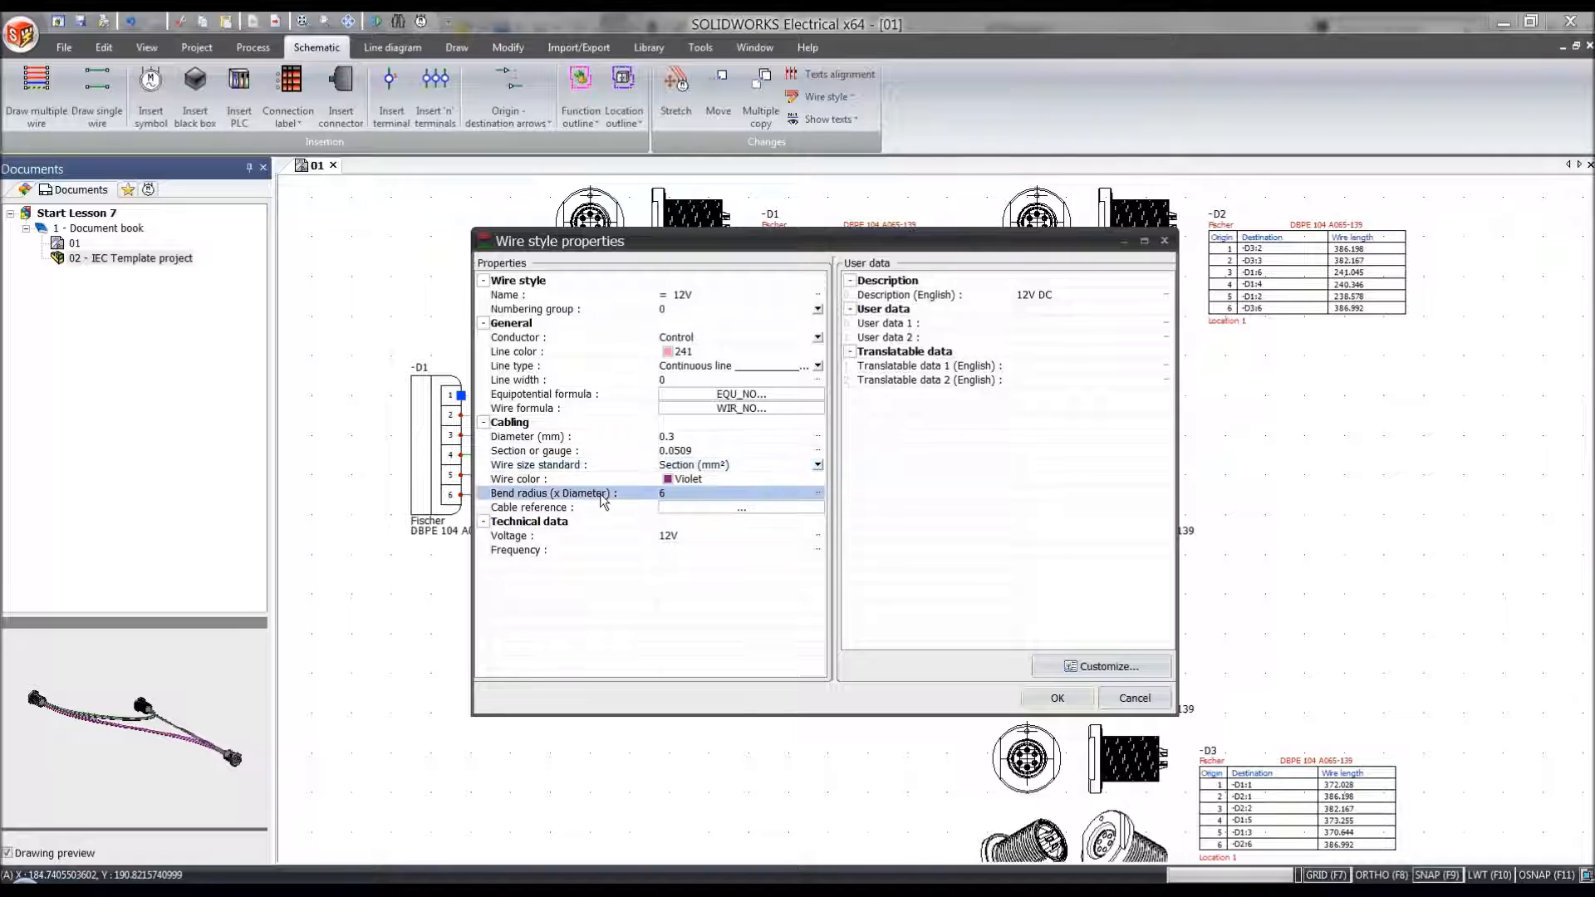
left_click(1046, 697)
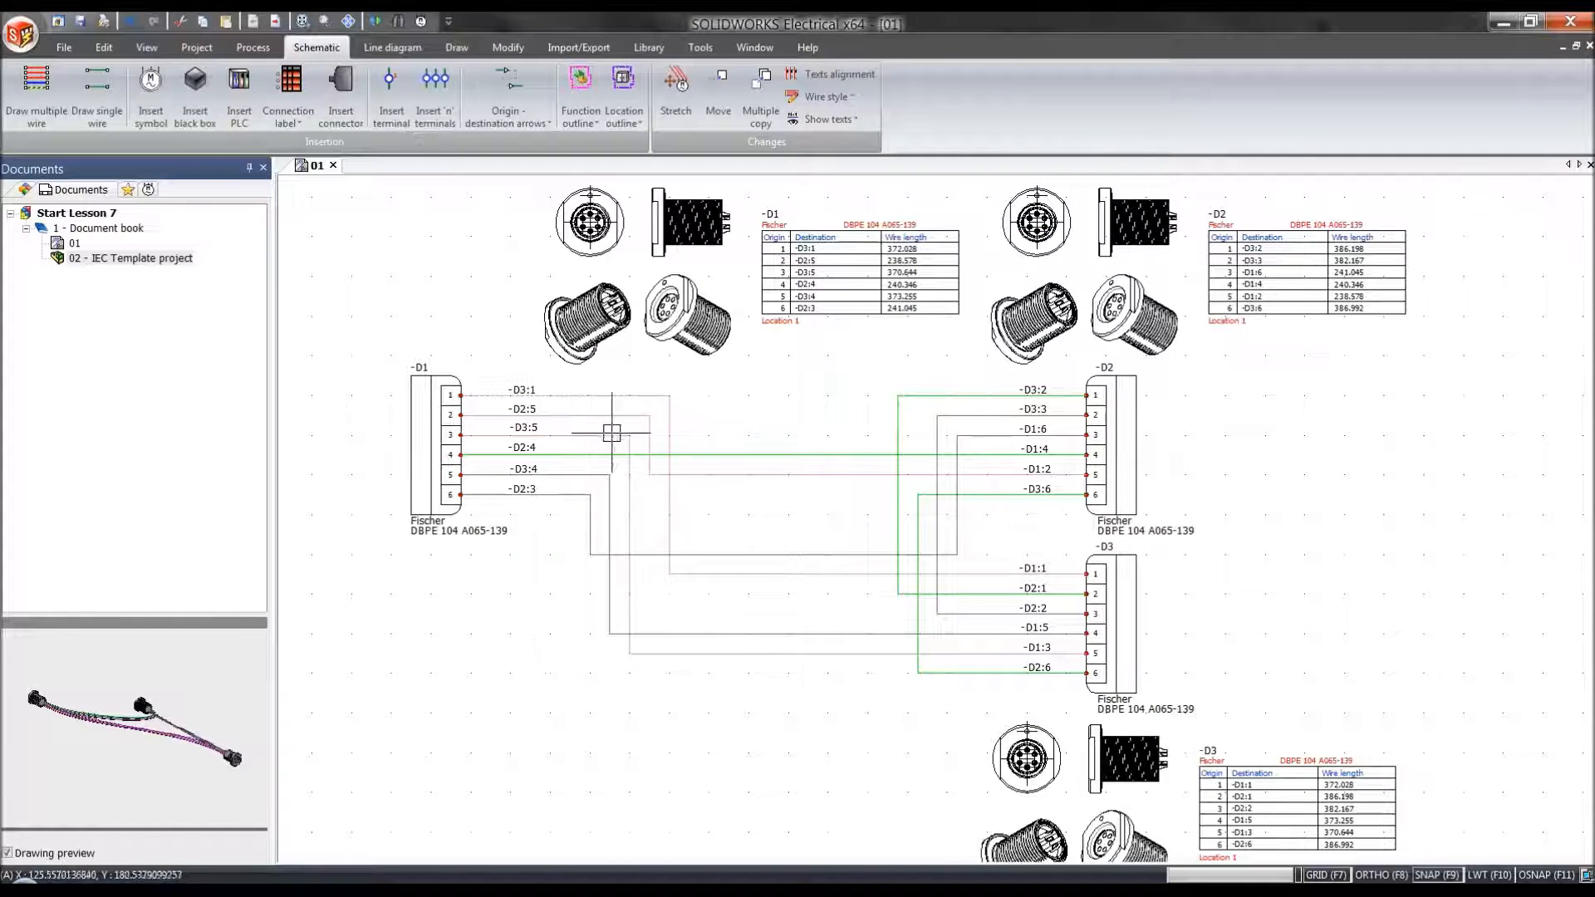
Step: Check the wire style properties of the wires on D1 pins 2 and 3 for the diameter and section values
left_click(585, 415)
right_click(585, 415)
mouse_move(631, 424)
left_click(839, 430)
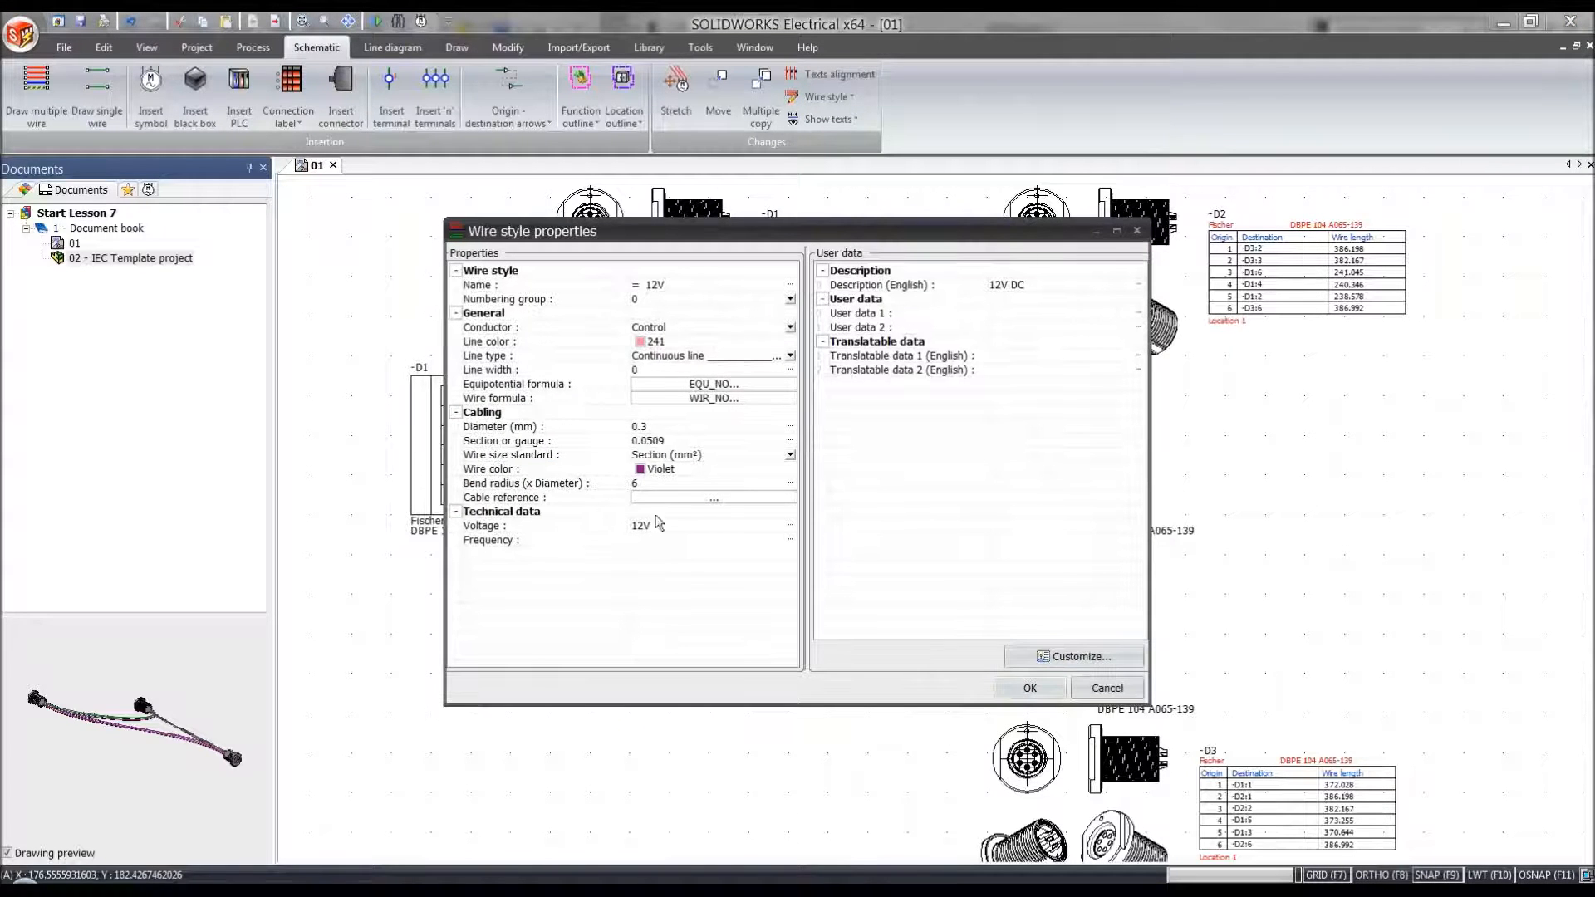
left_click(1027, 688)
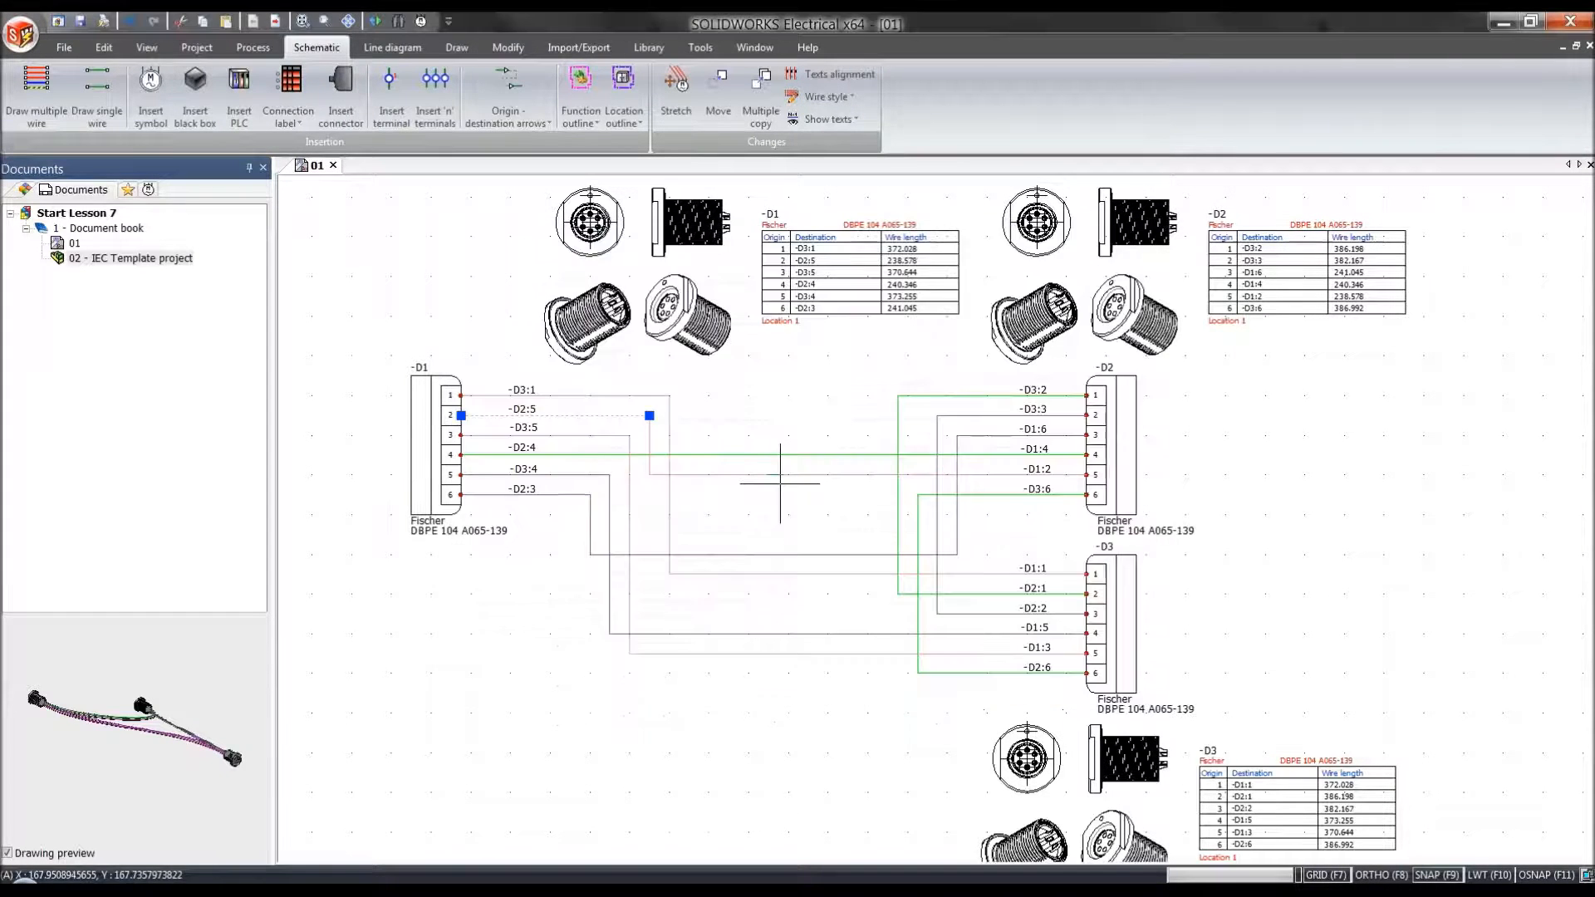
left_click(568, 437)
right_click(568, 438)
mouse_move(632, 453)
left_click(785, 457)
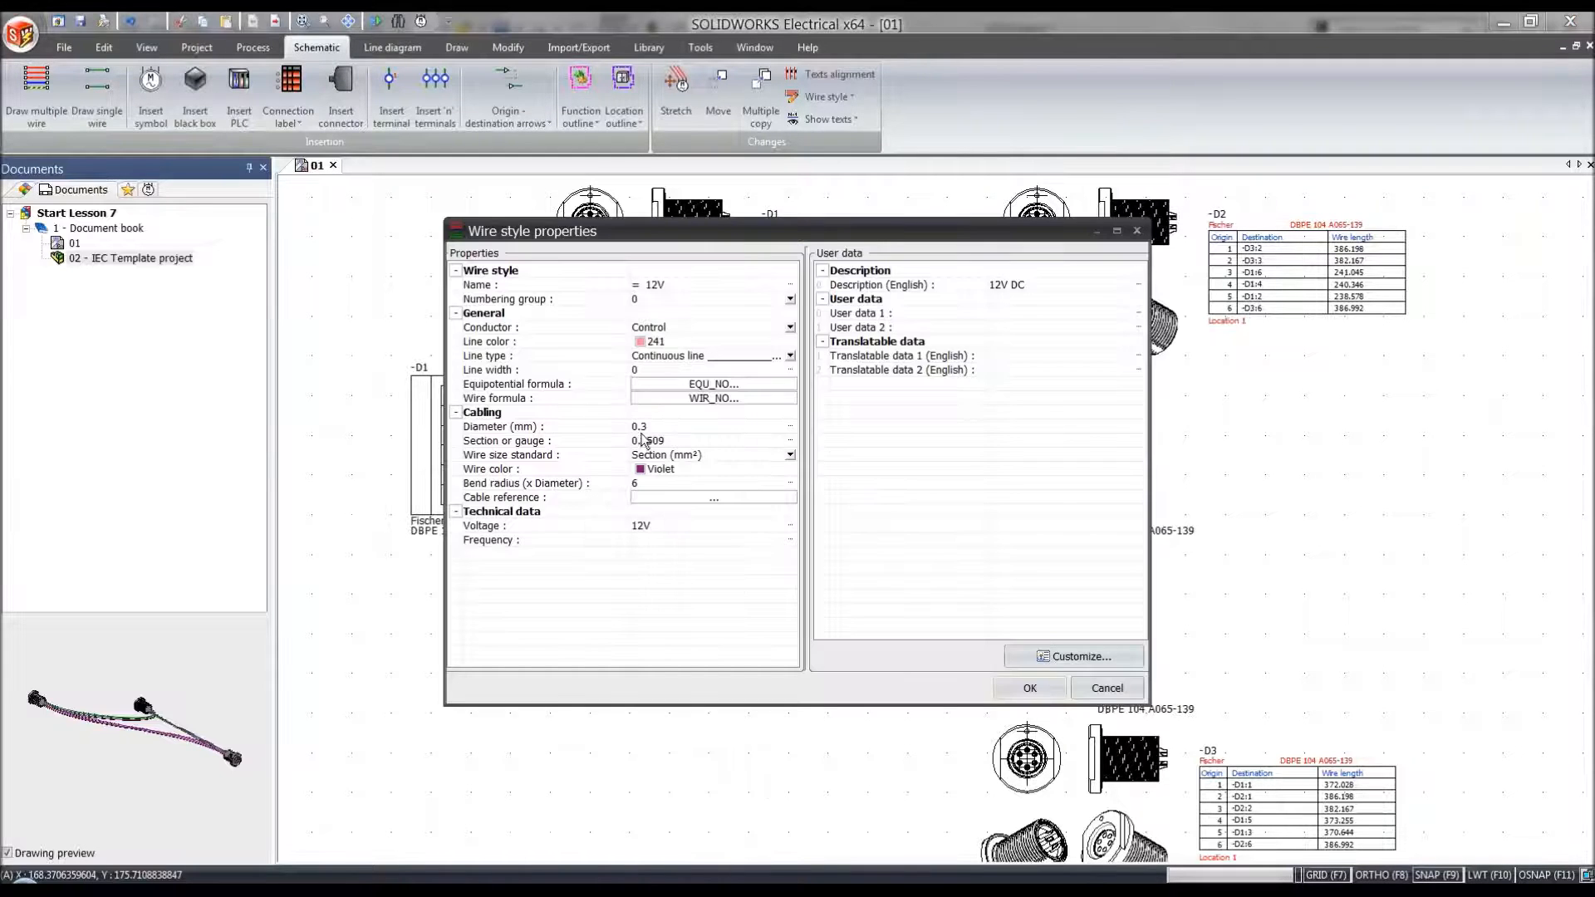
left_click(1030, 688)
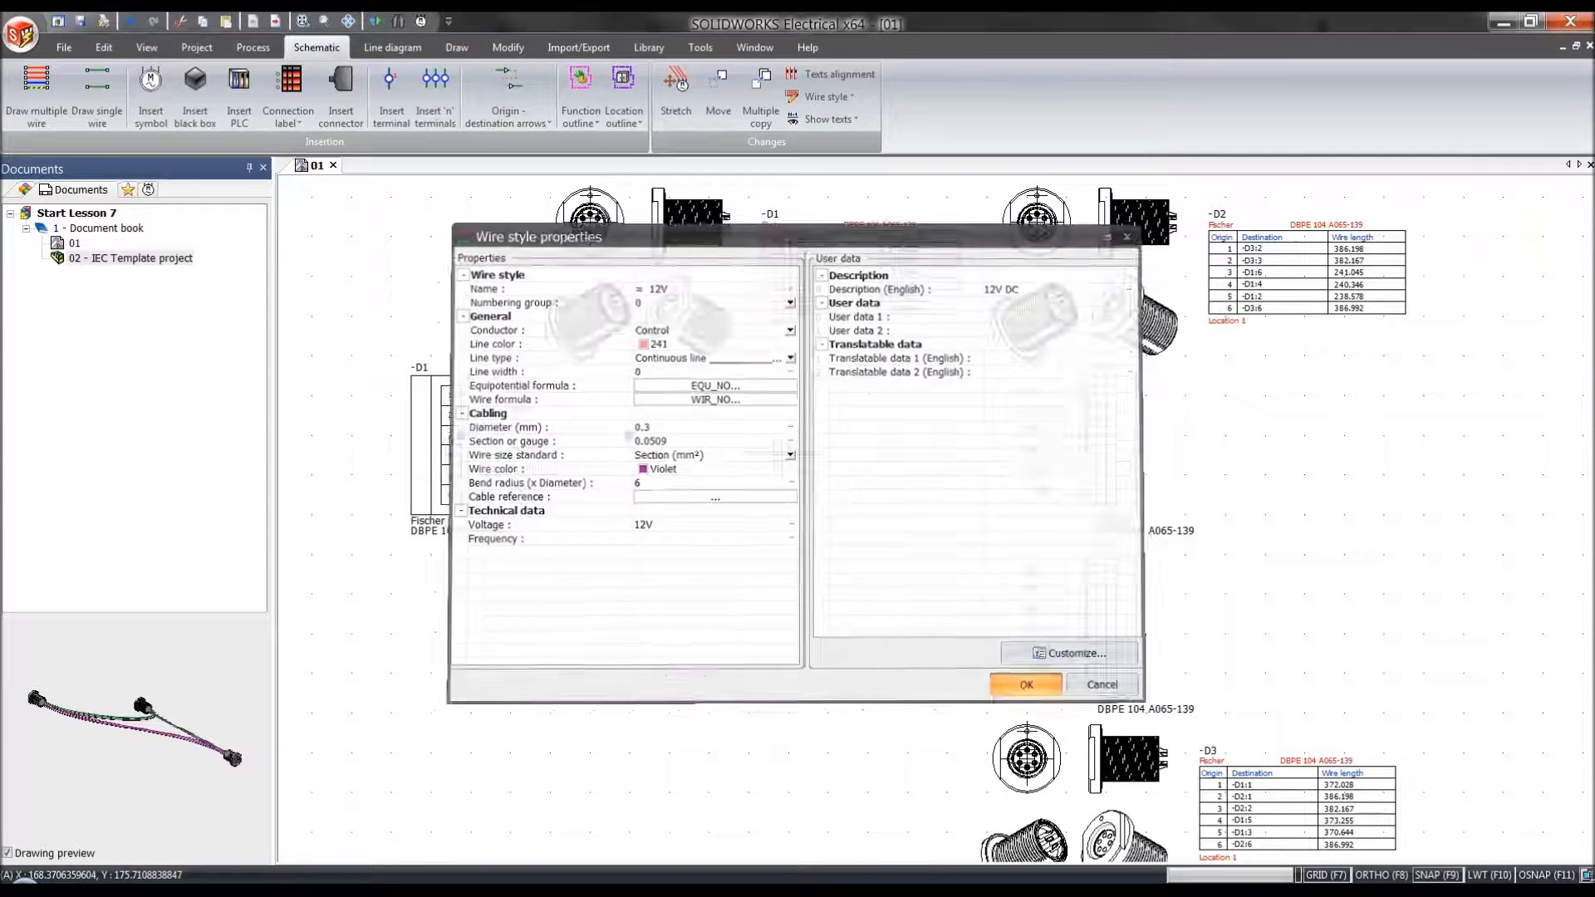
Step: Set the 12V AC wire style of the wire on D1 pin 4 to 0.3 mm diameter and 0.0509 section, using the Section (mm²) standard
left_click(580, 454)
right_click(580, 454)
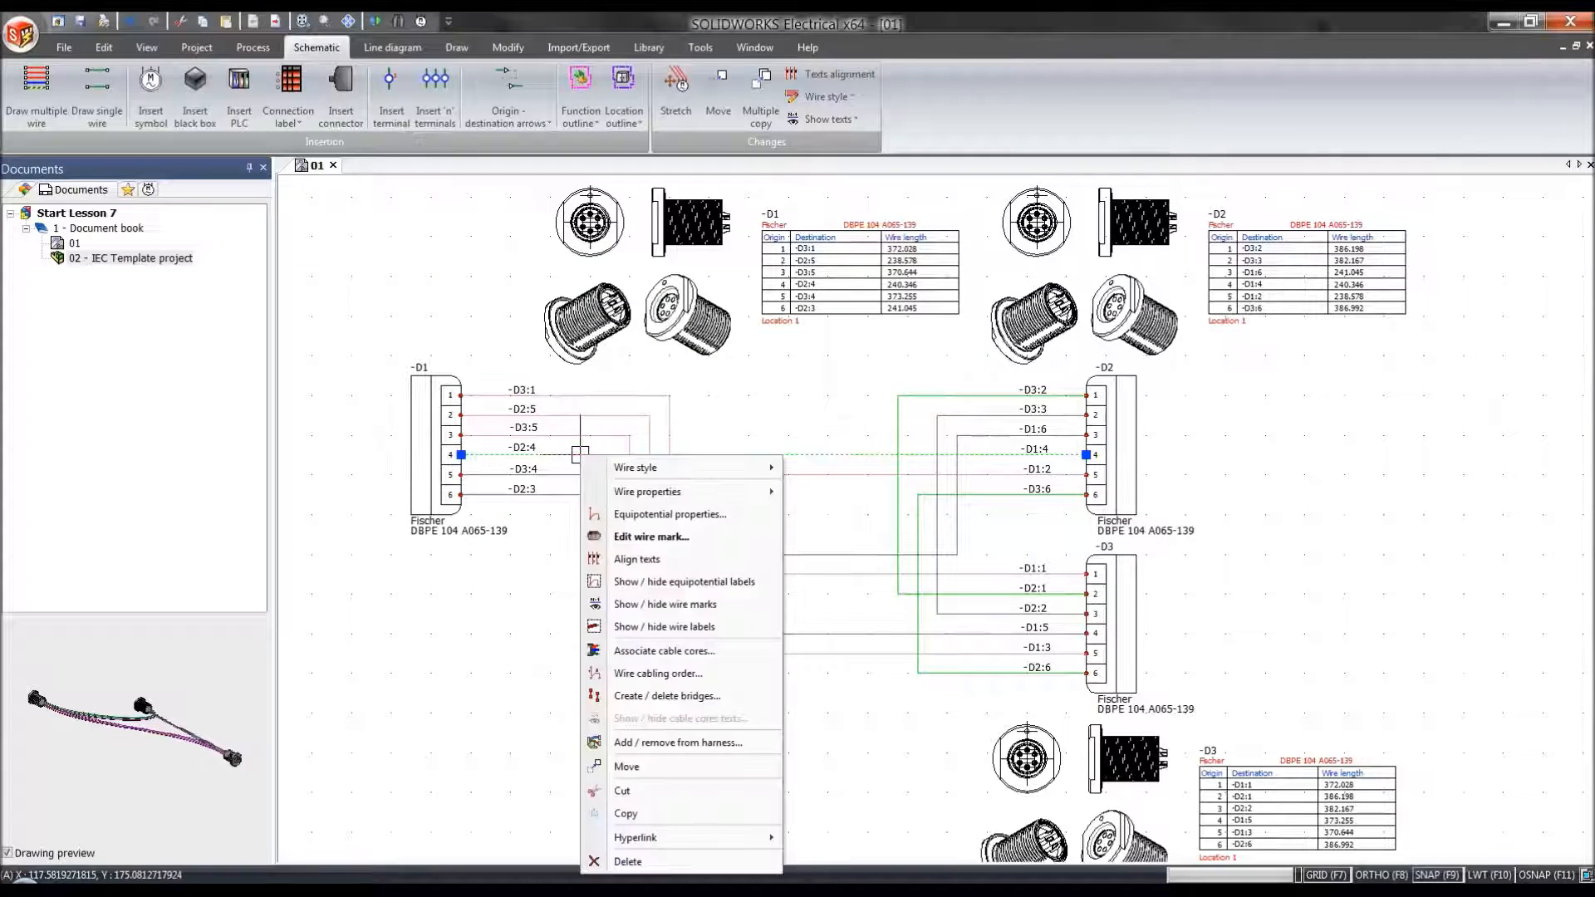
mouse_move(623, 470)
left_click(822, 468)
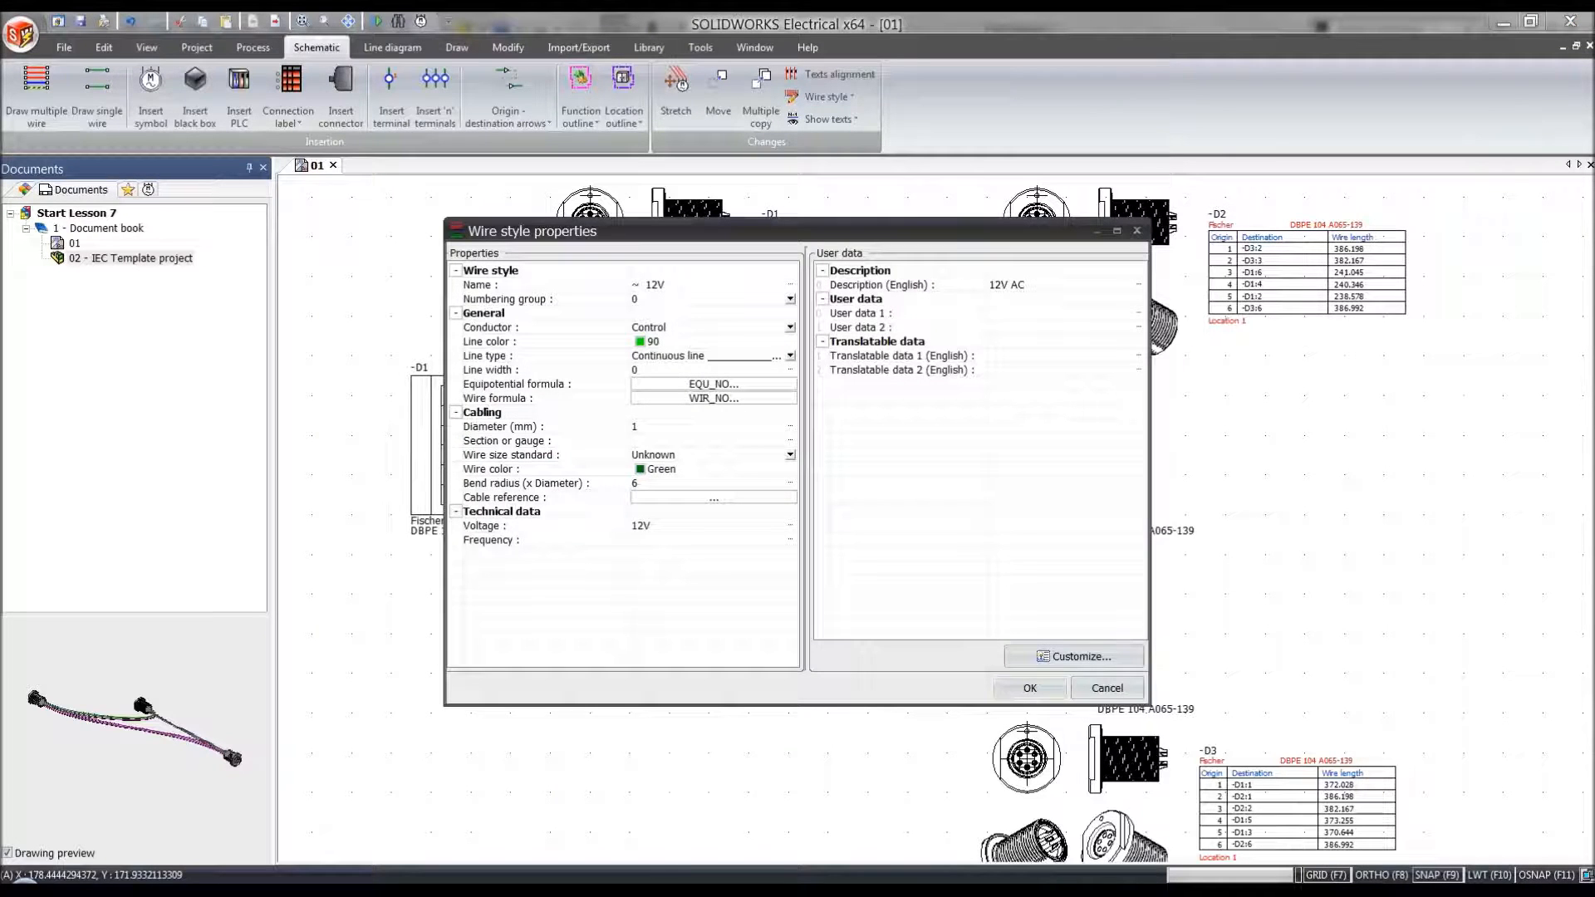
left_click(637, 426)
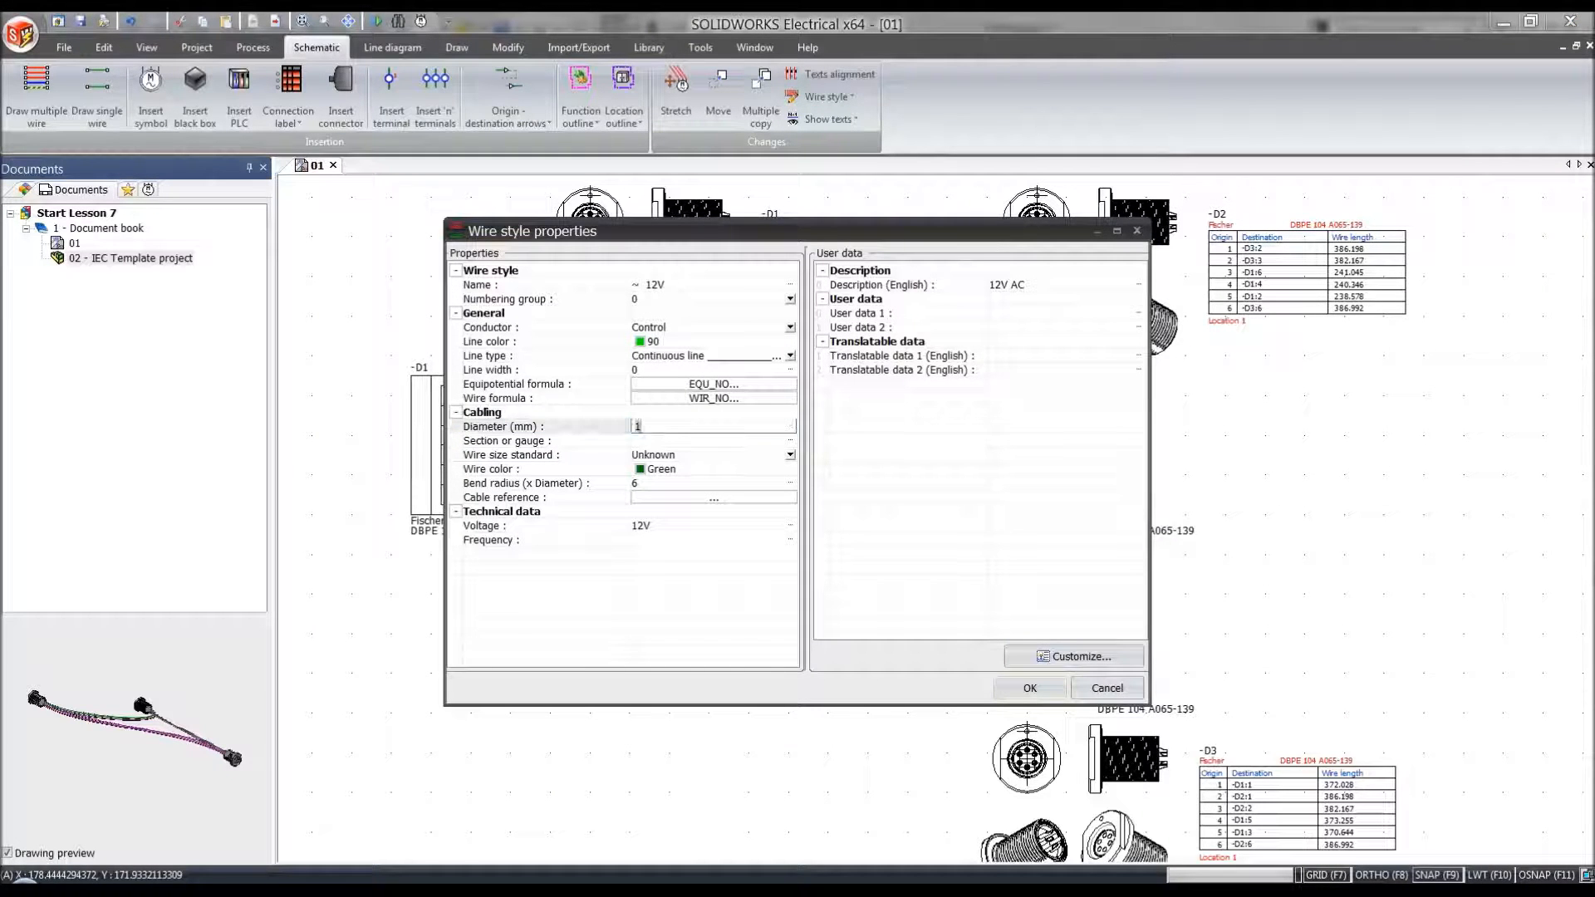
left_click(680, 440)
type("0.0509")
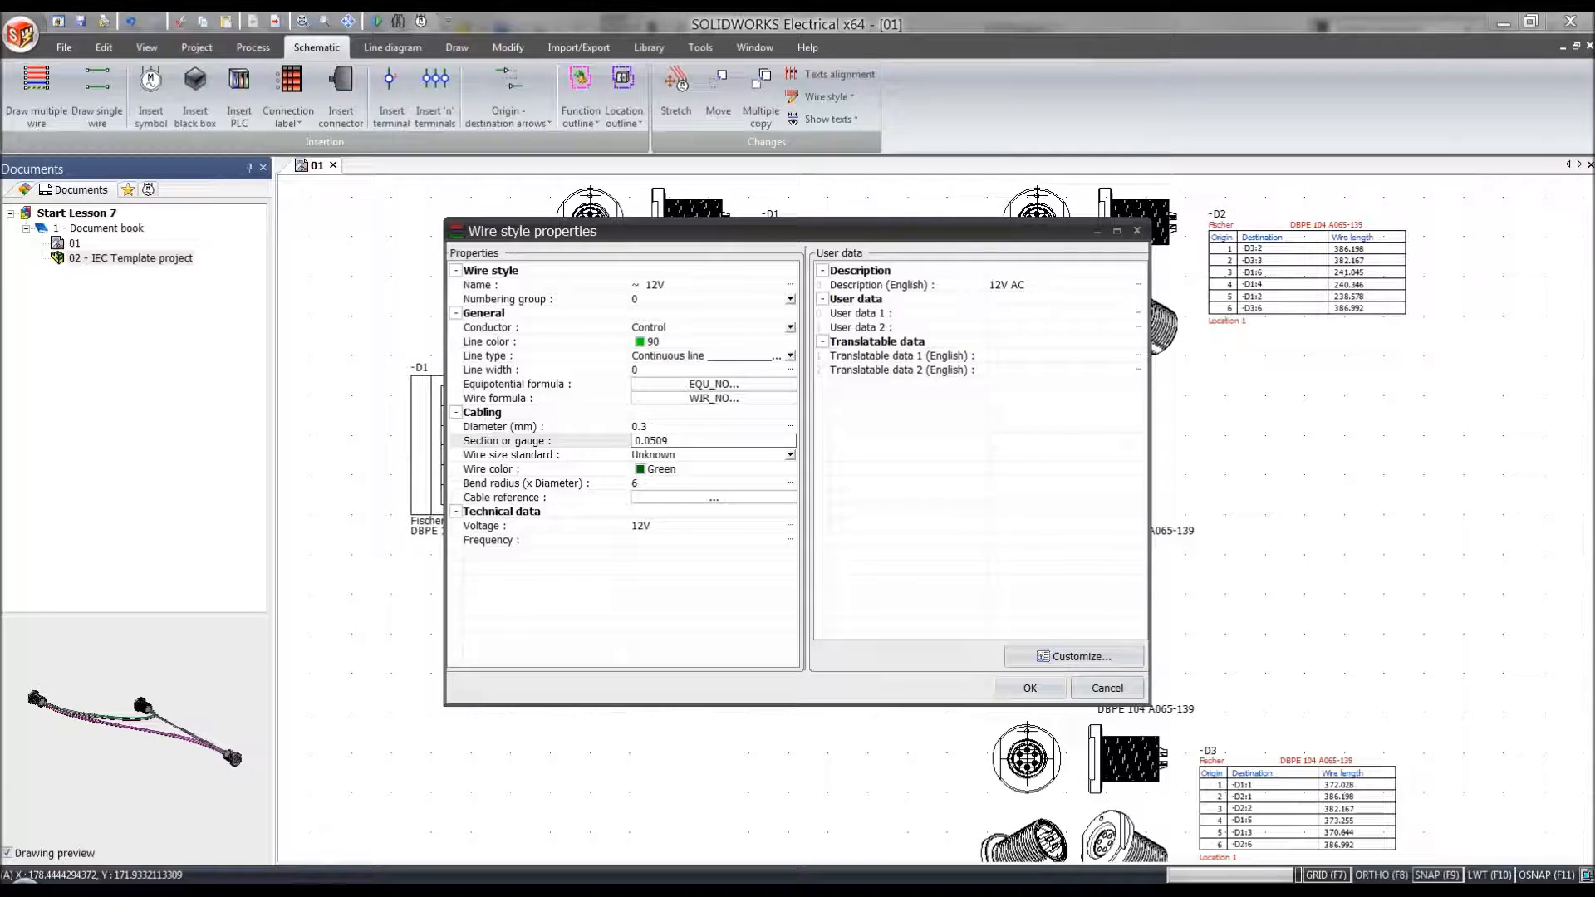
left_click(790, 455)
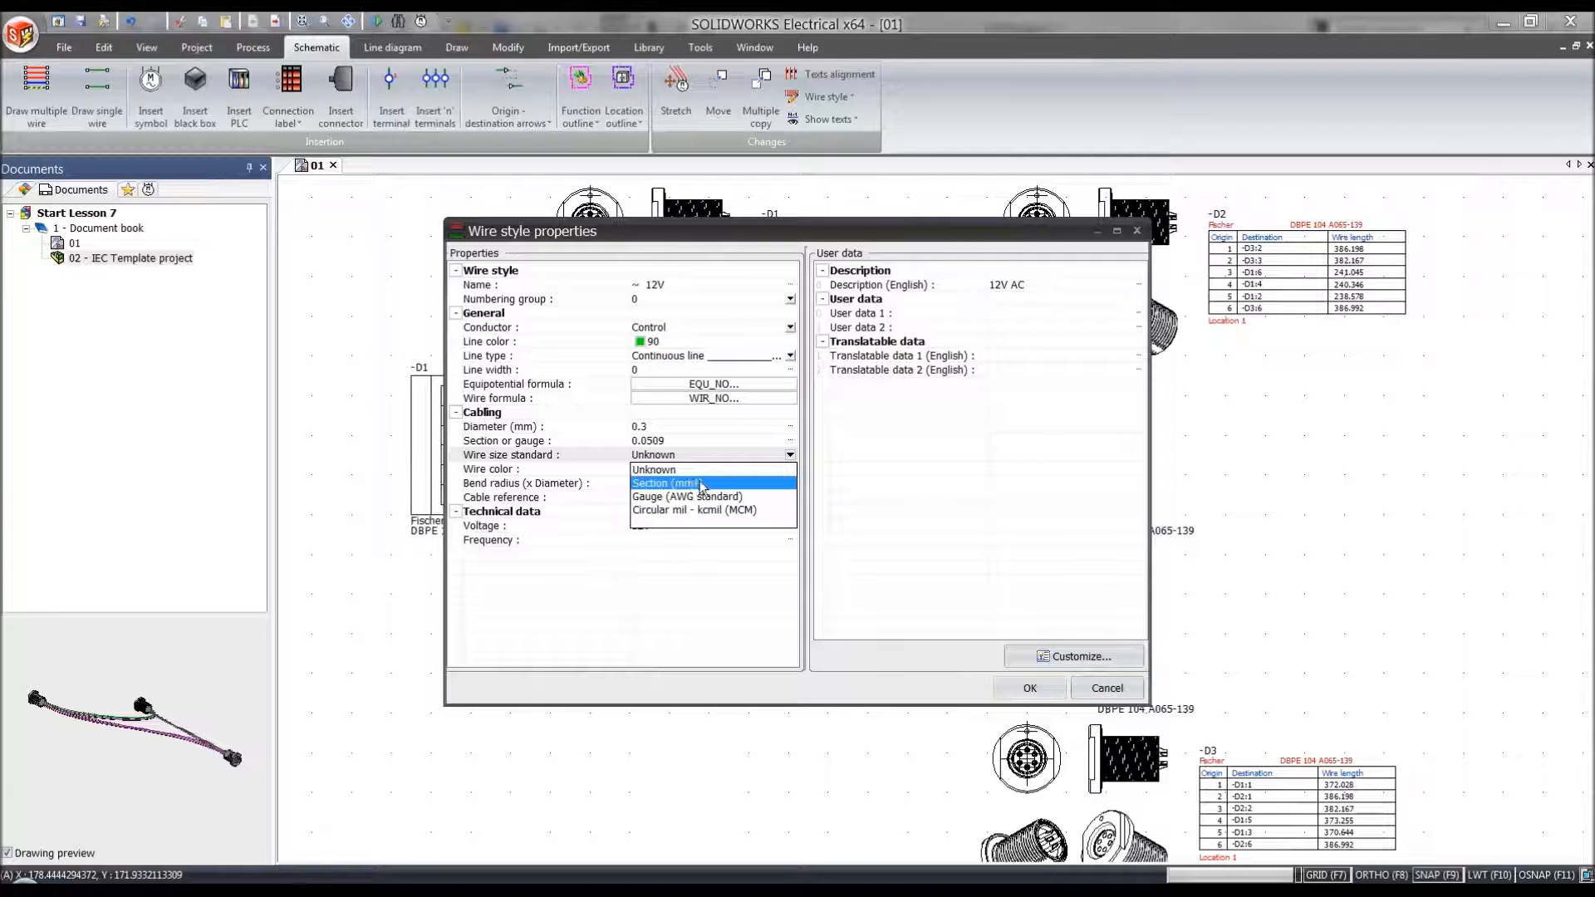
left_click(707, 483)
left_click(1029, 688)
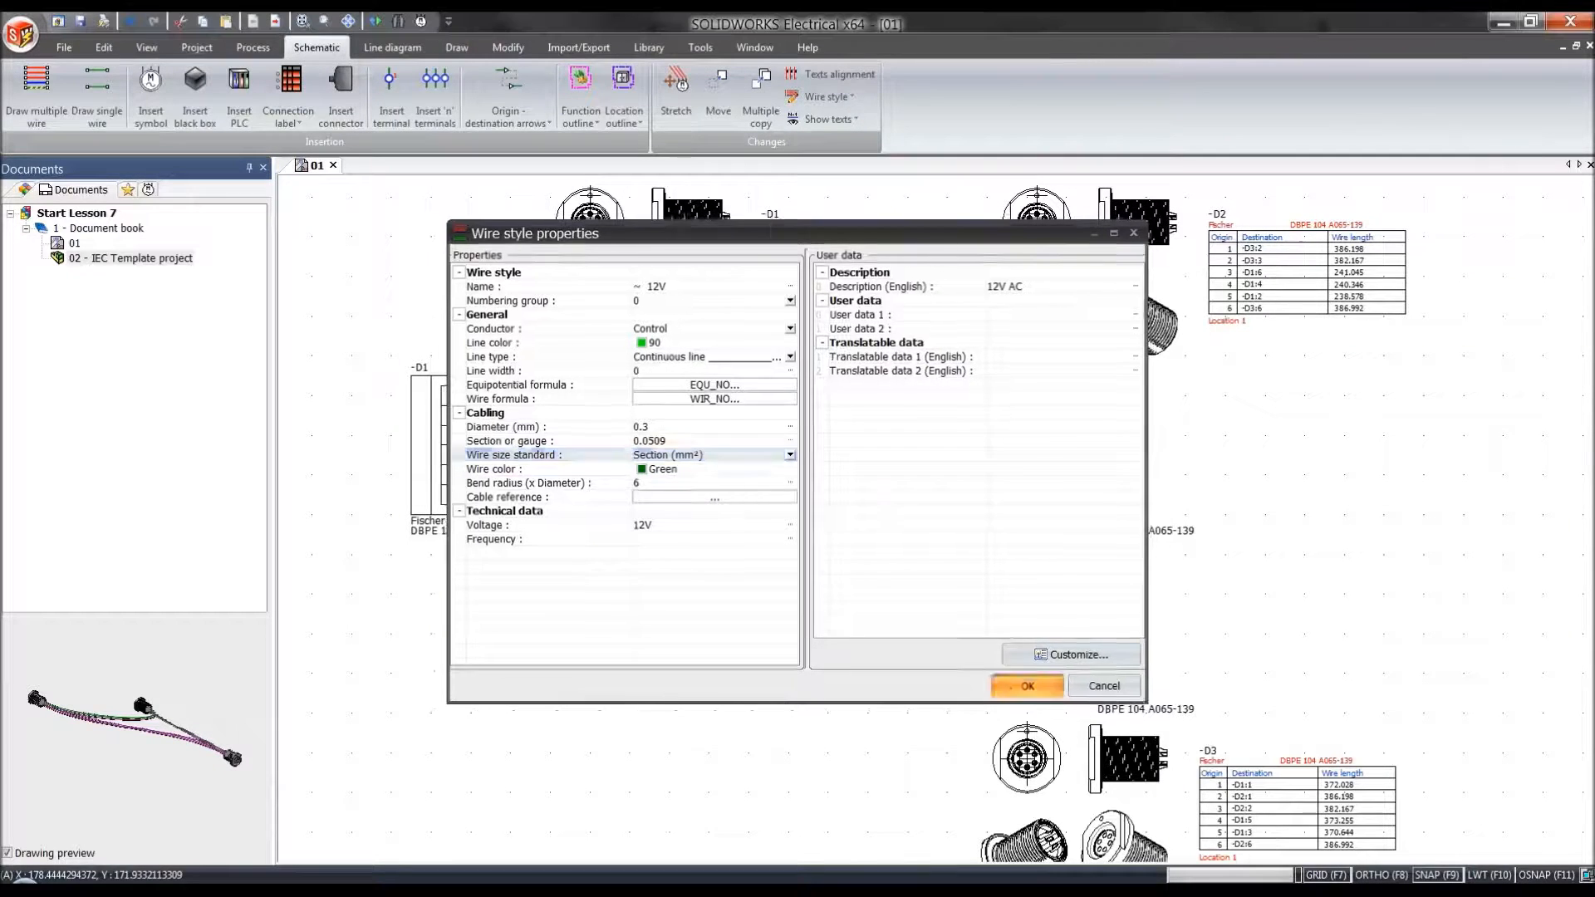
Step: Set the 110V DC wire style of the wire on D1 pin 5 to 0.4 mm diameter and 0.0810 section, using the Section (mm²) standard
left_click(603, 477)
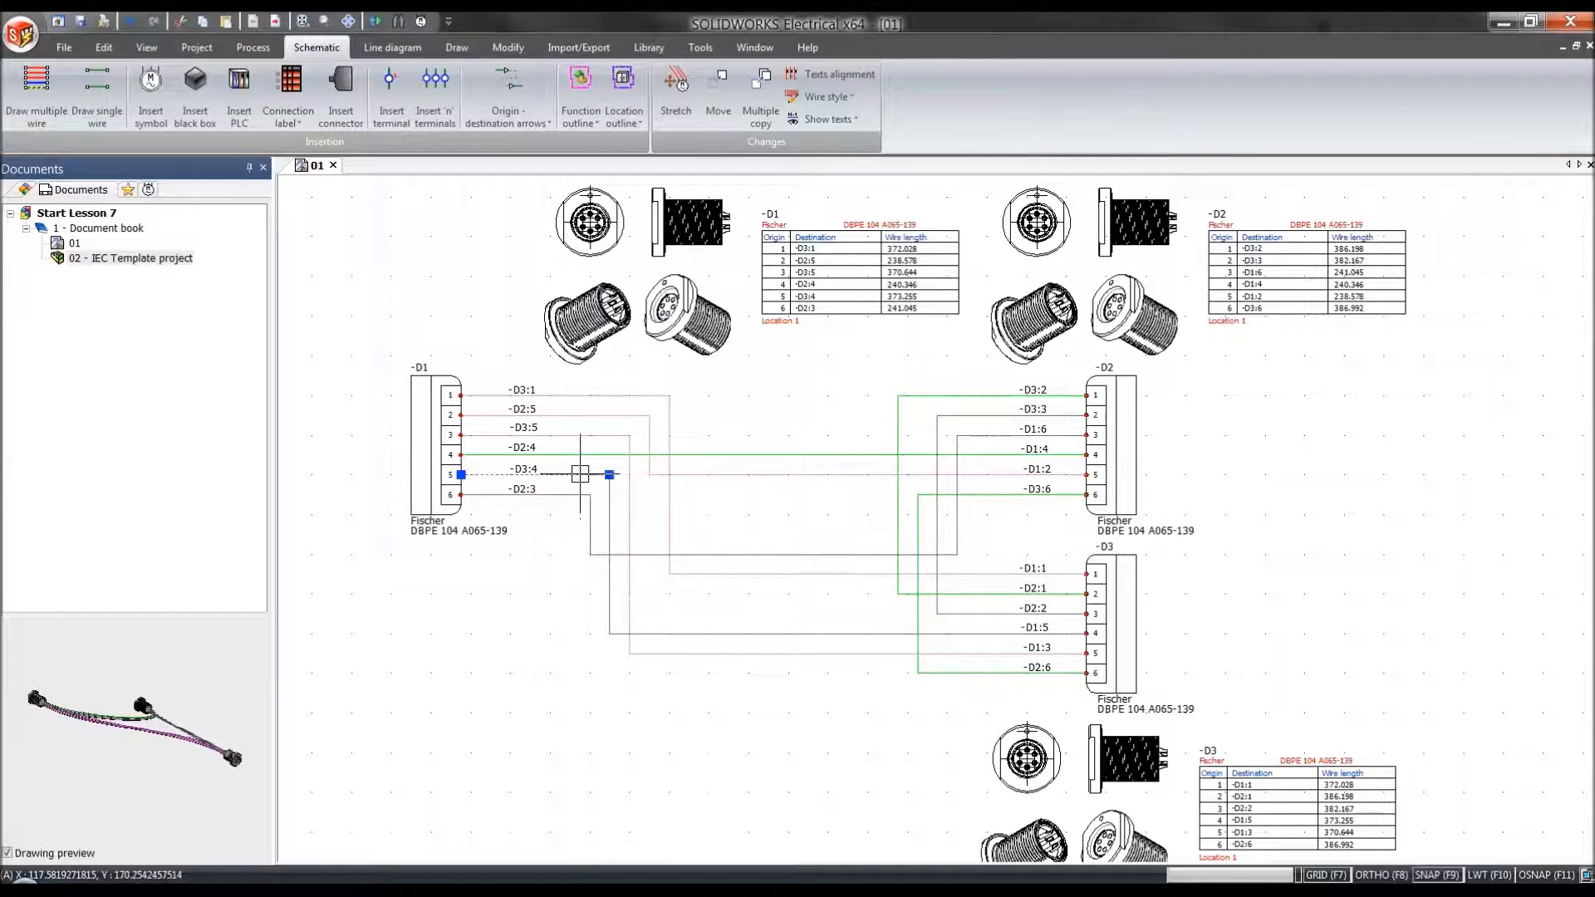
right_click(603, 478)
mouse_move(692, 77)
left_click(841, 68)
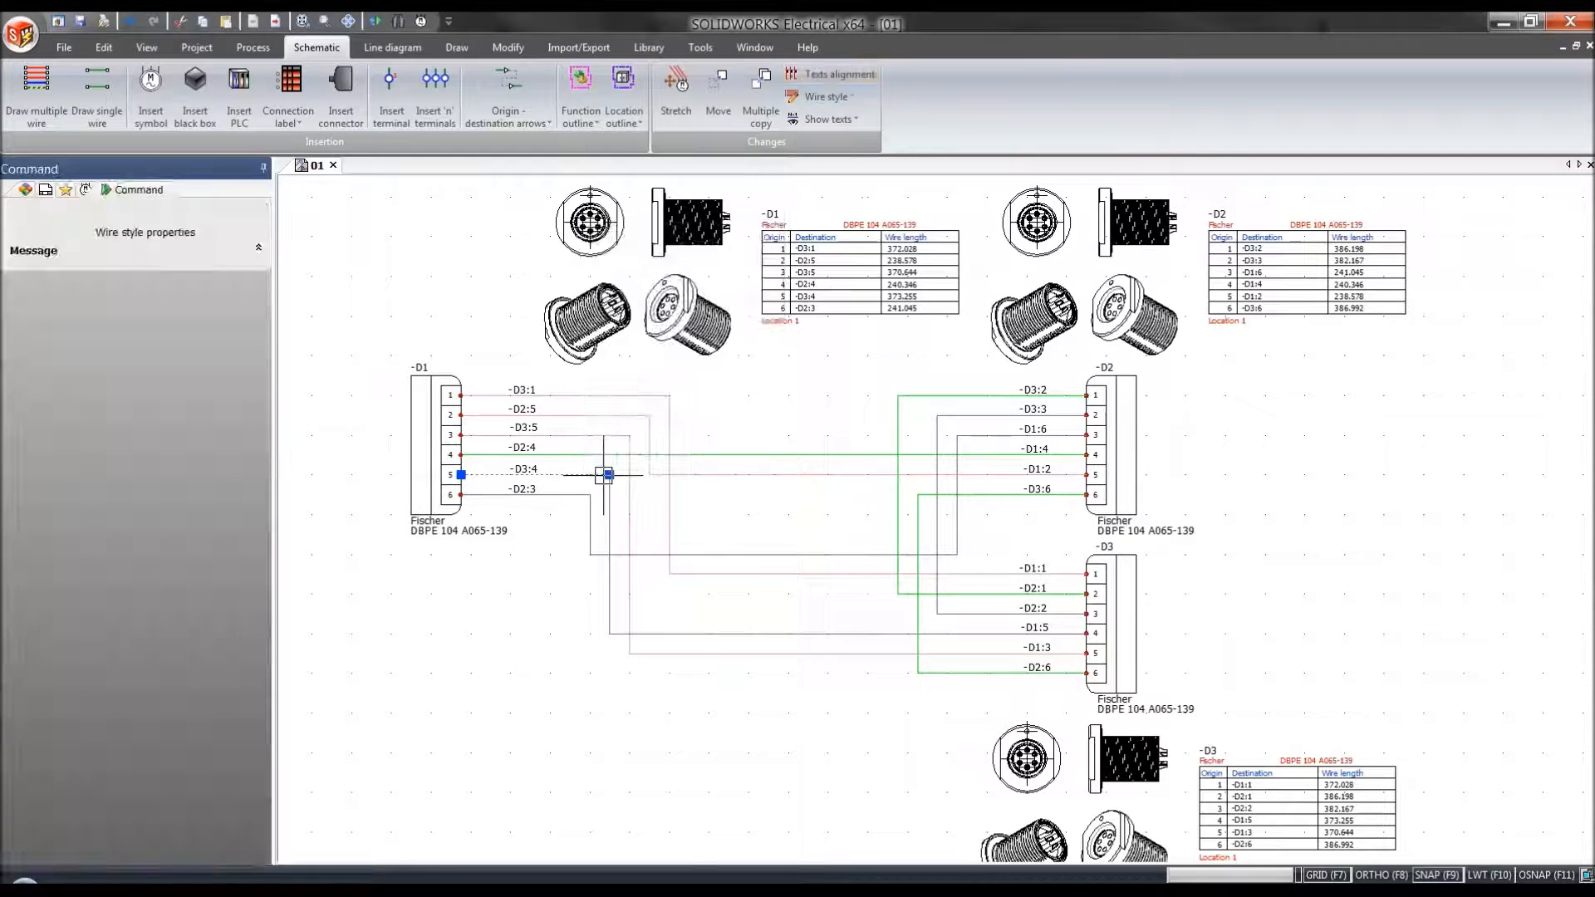
left_click(652, 427)
left_click(654, 427)
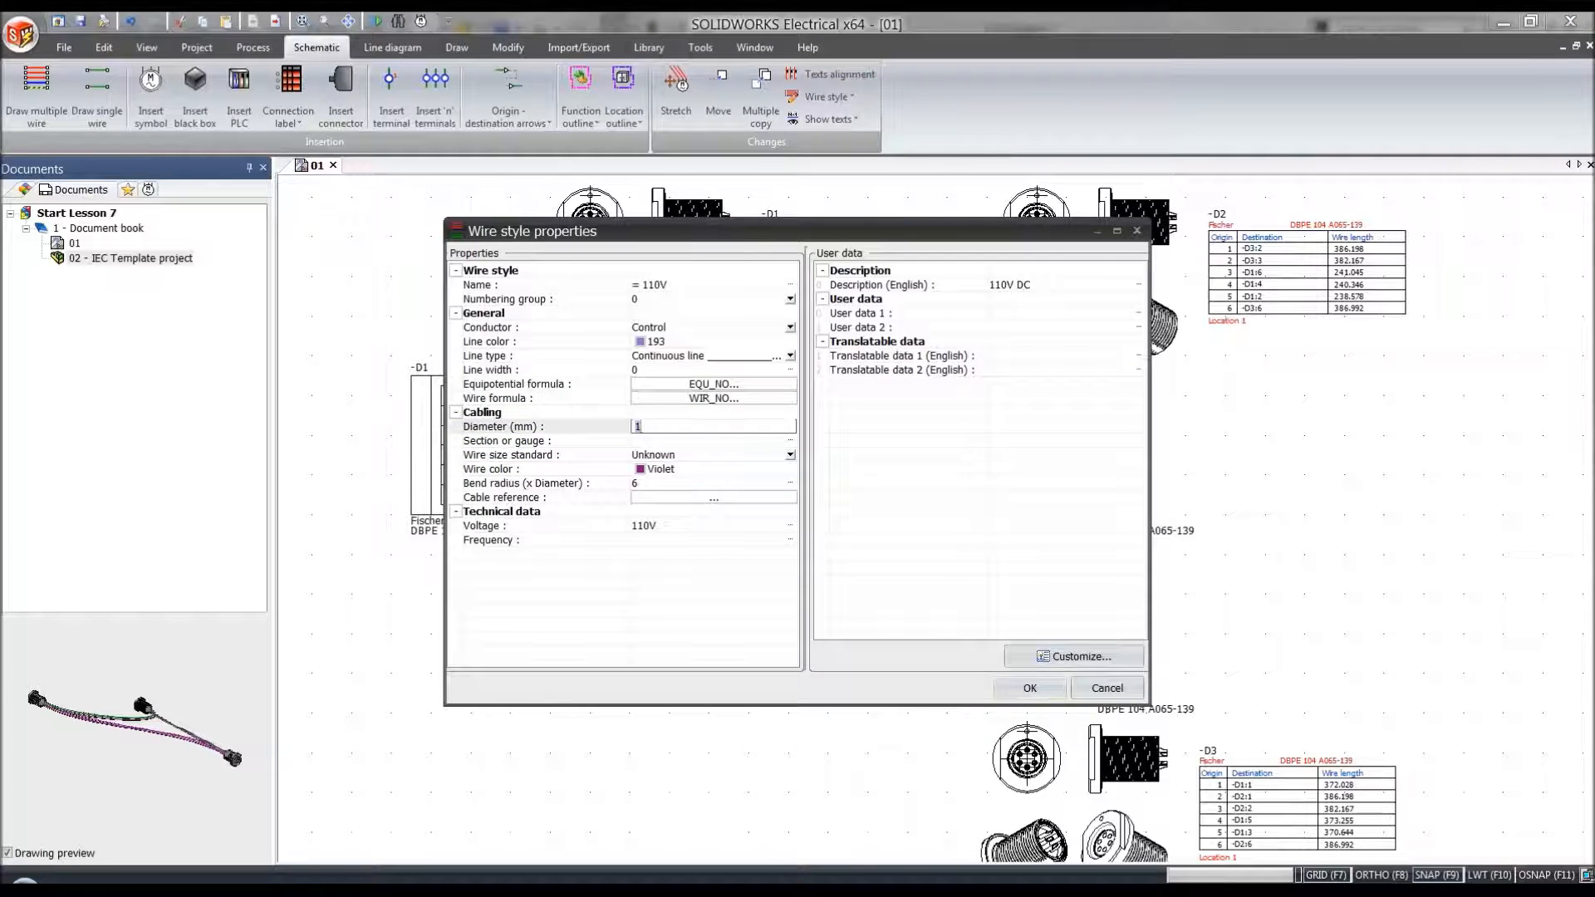
type("0.4")
left_click(640, 440)
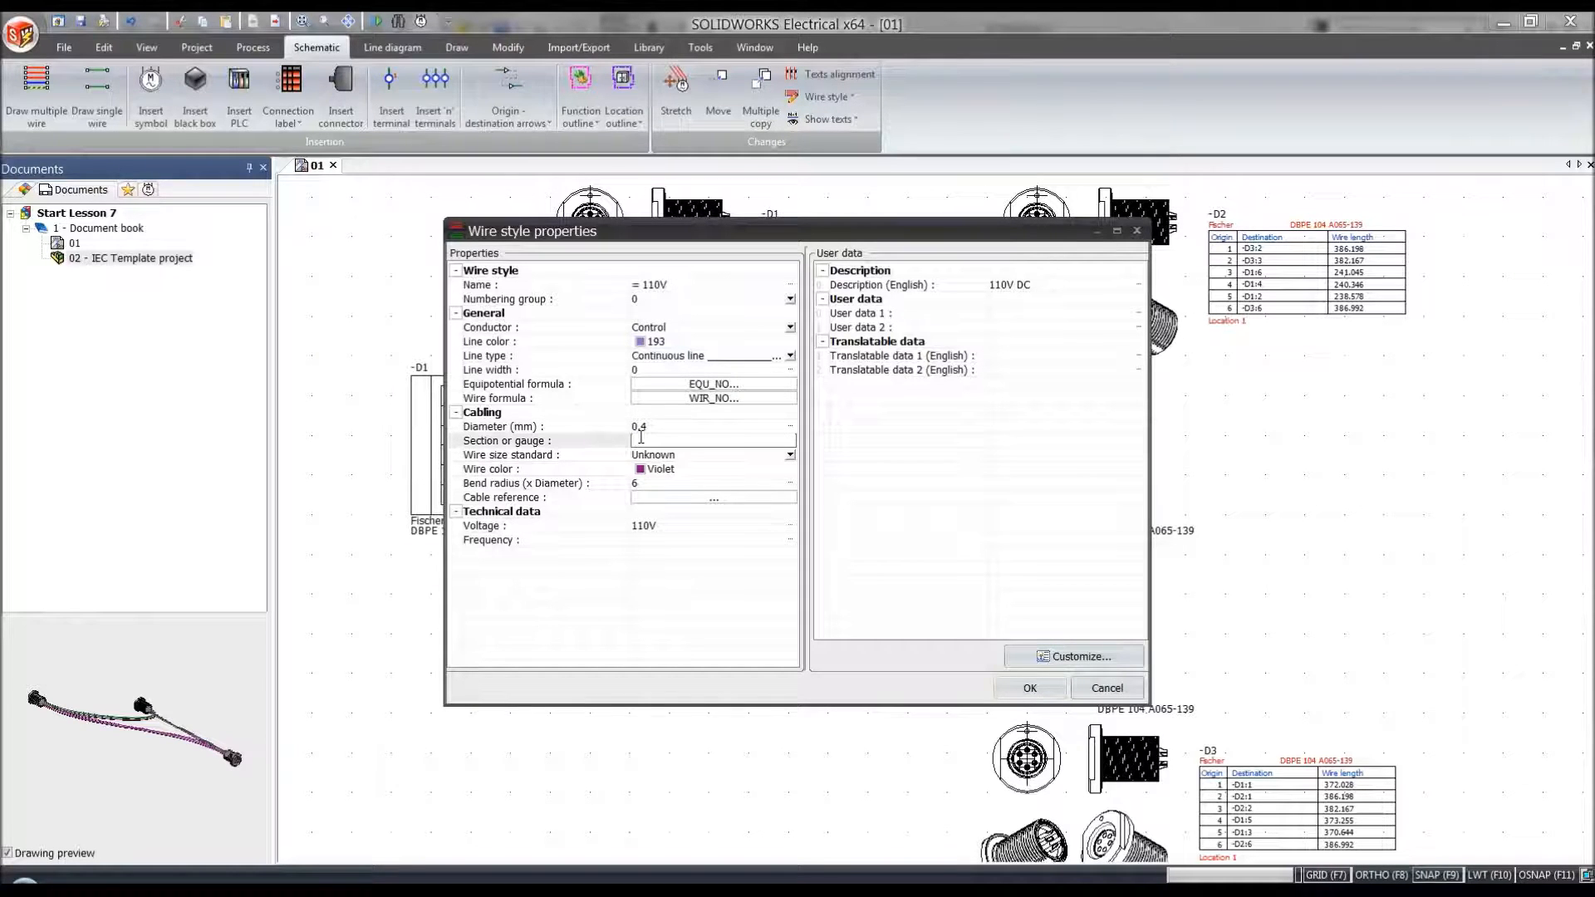
type("0.0")
left_click(649, 456)
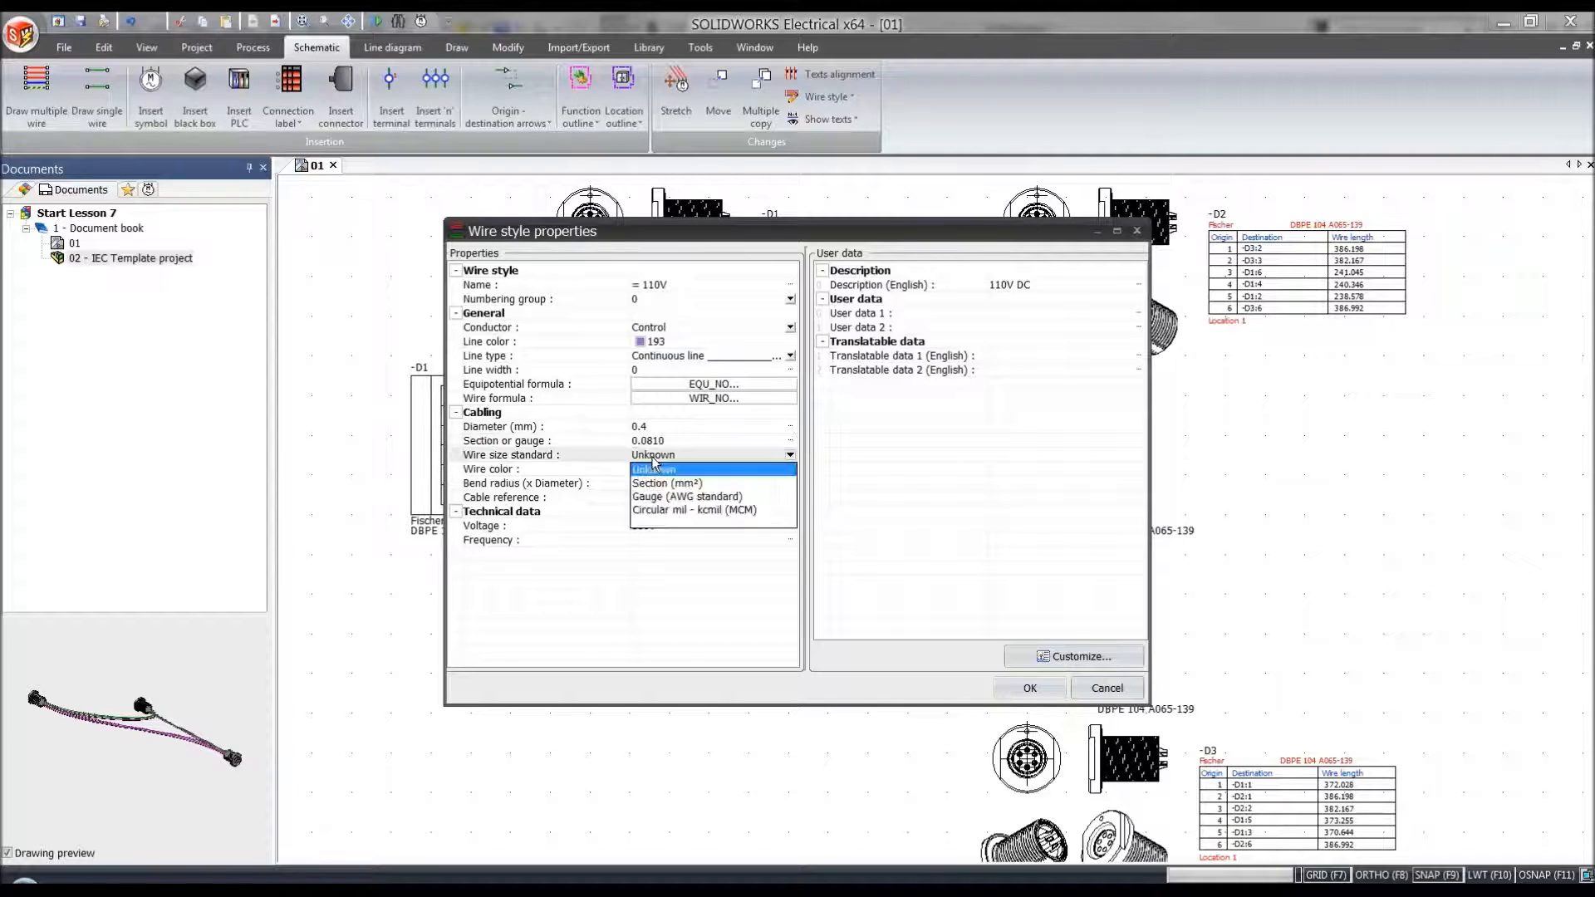
left_click(707, 485)
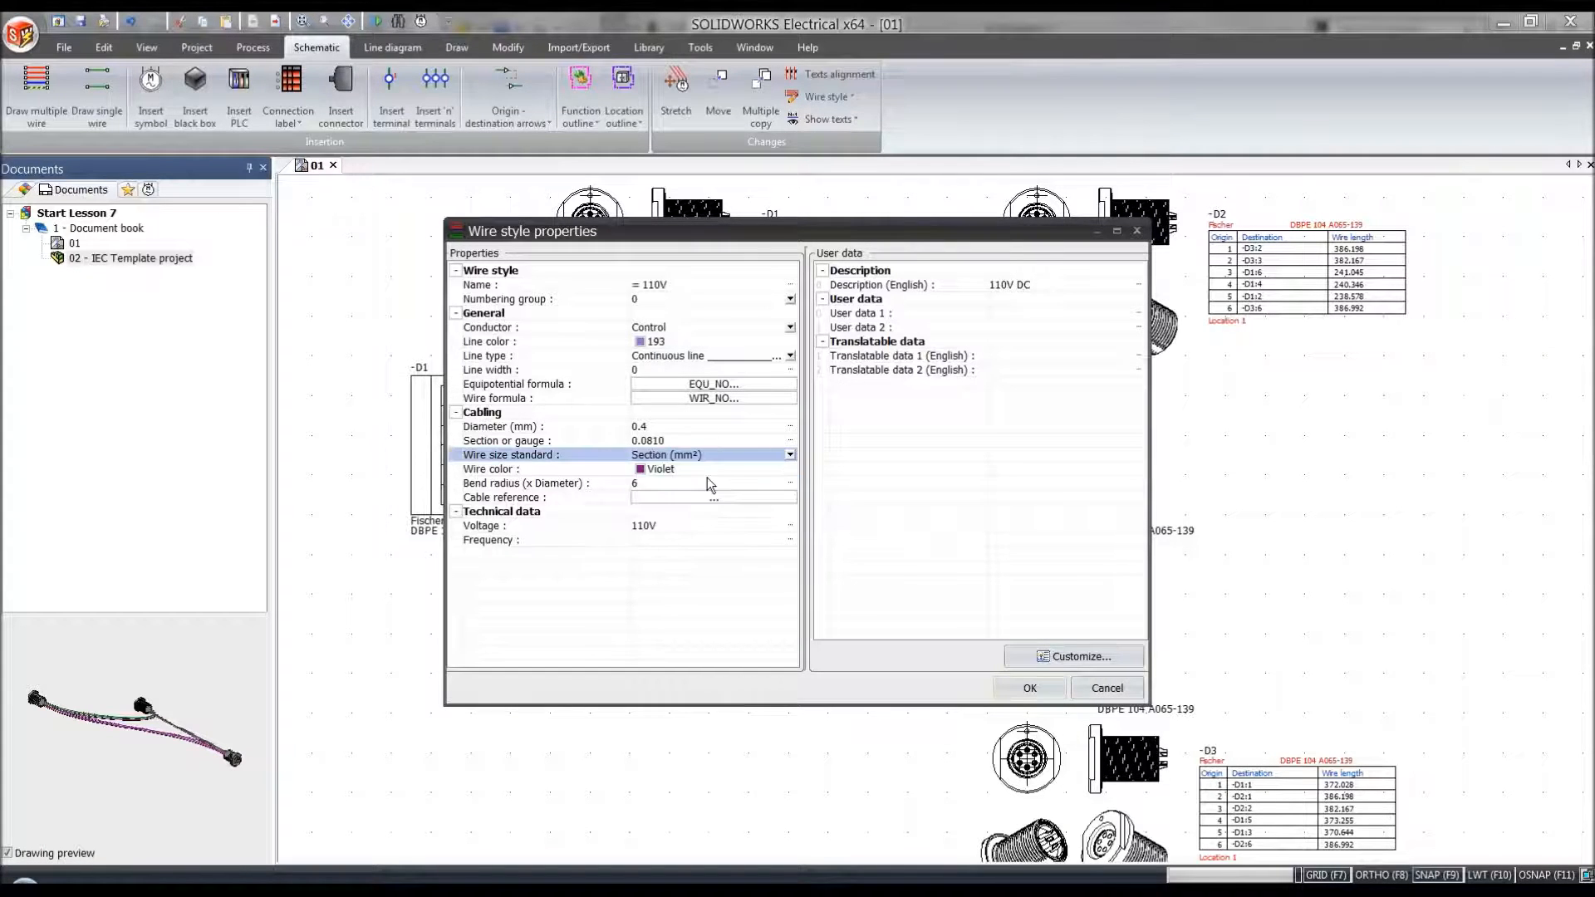
left_click(1007, 691)
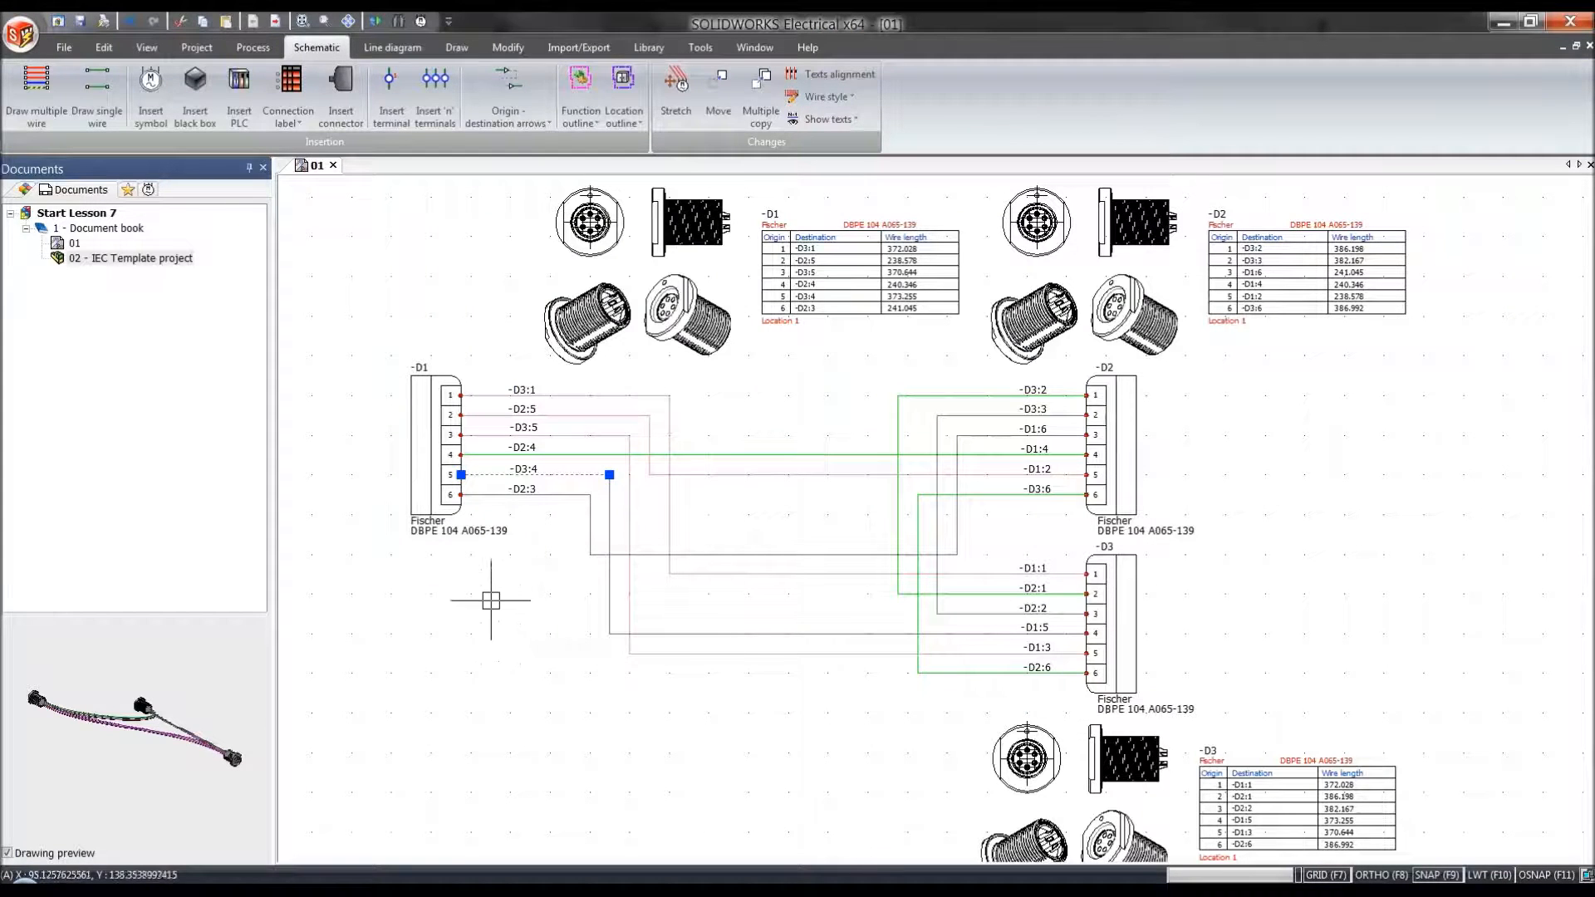
key("Escape")
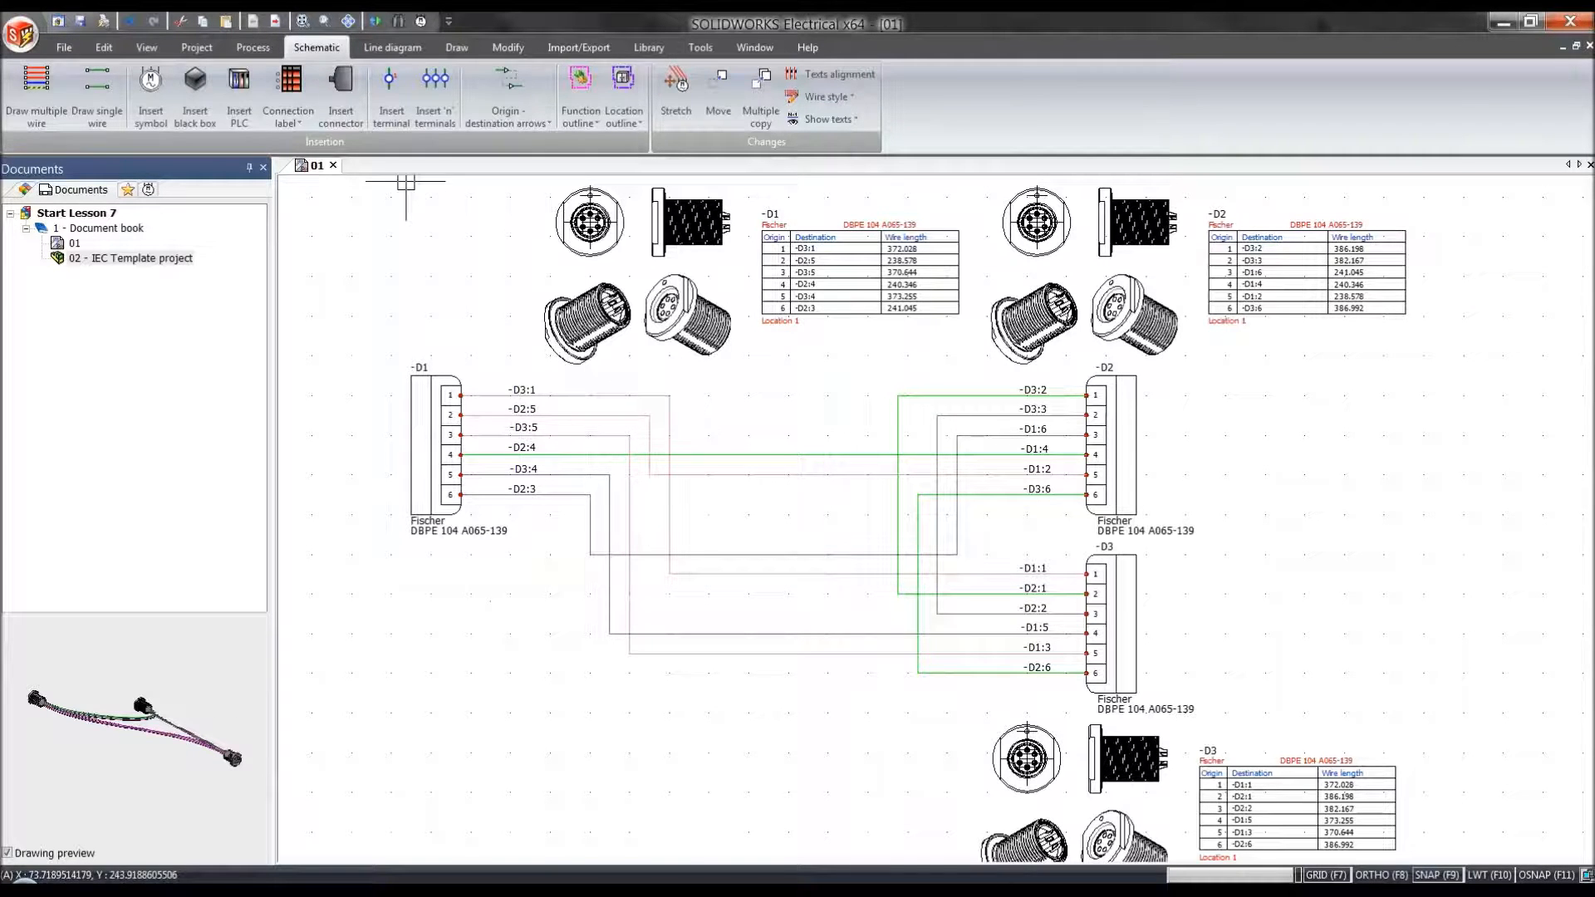
Step: Switch to the 1359 assembly in SOLIDWORKS and reroute all wires as a 3DSketch route with splines, deleting the existing route
left_click(80, 25)
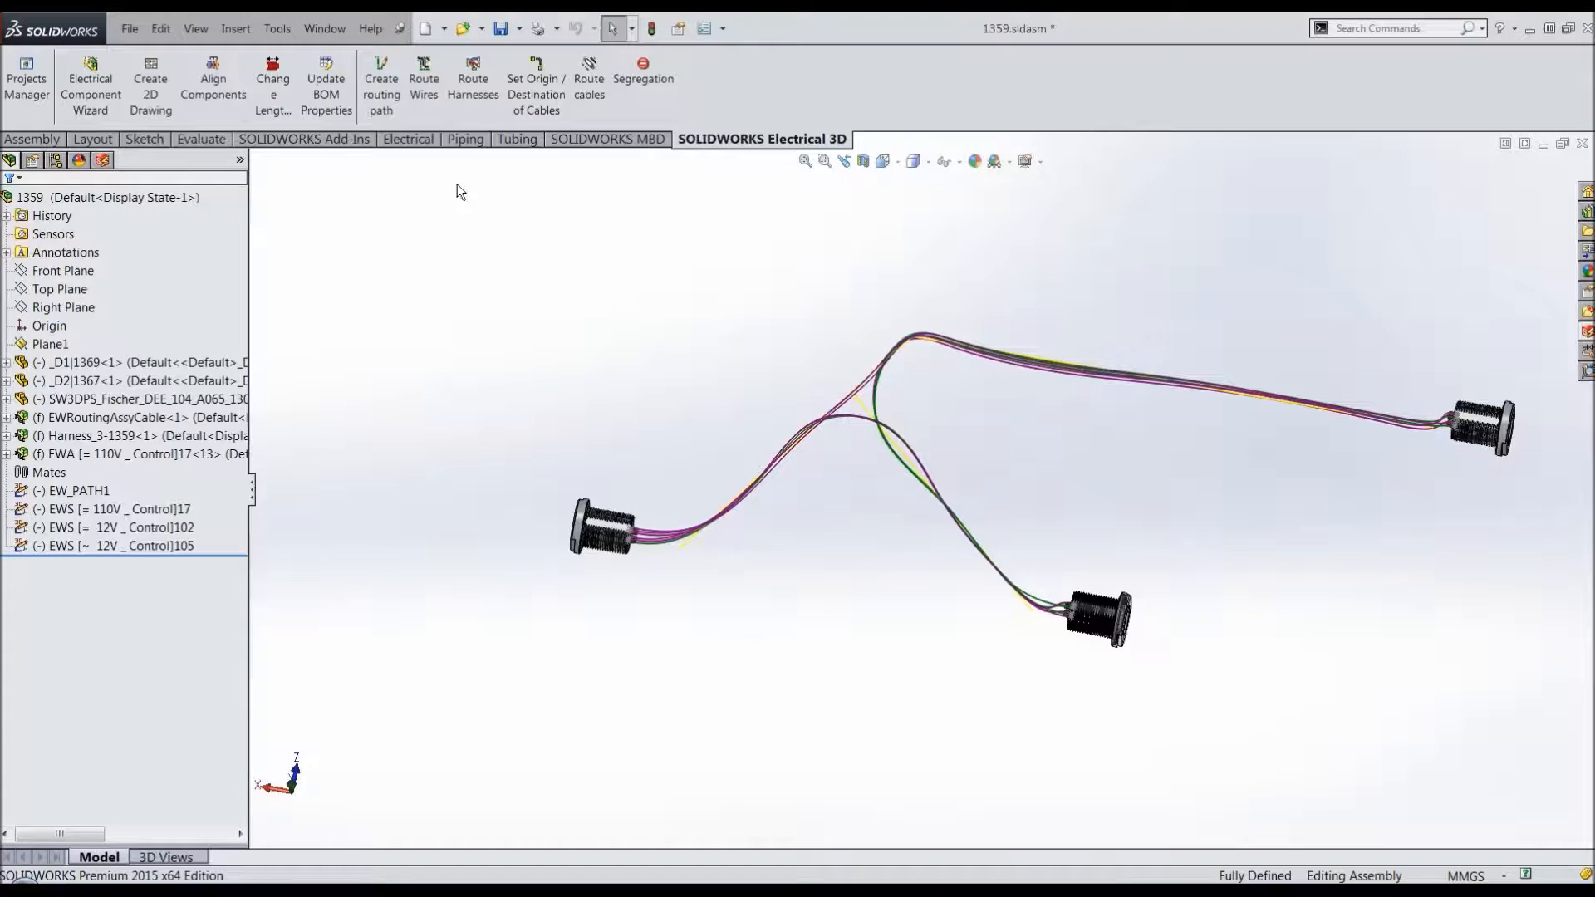
left_click(420, 93)
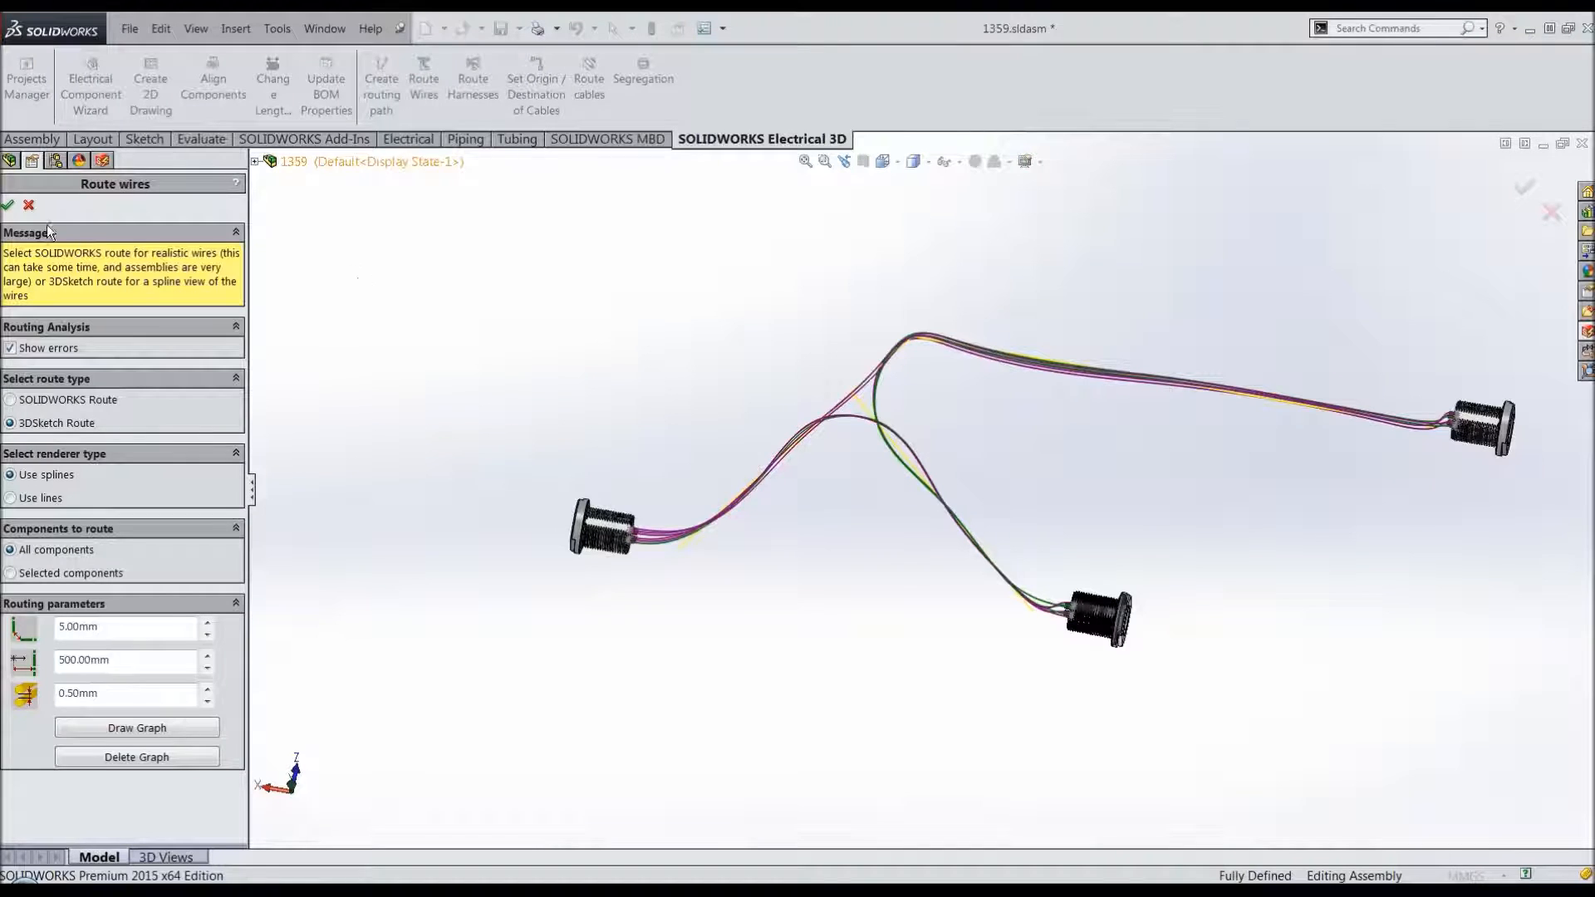
left_click(8, 205)
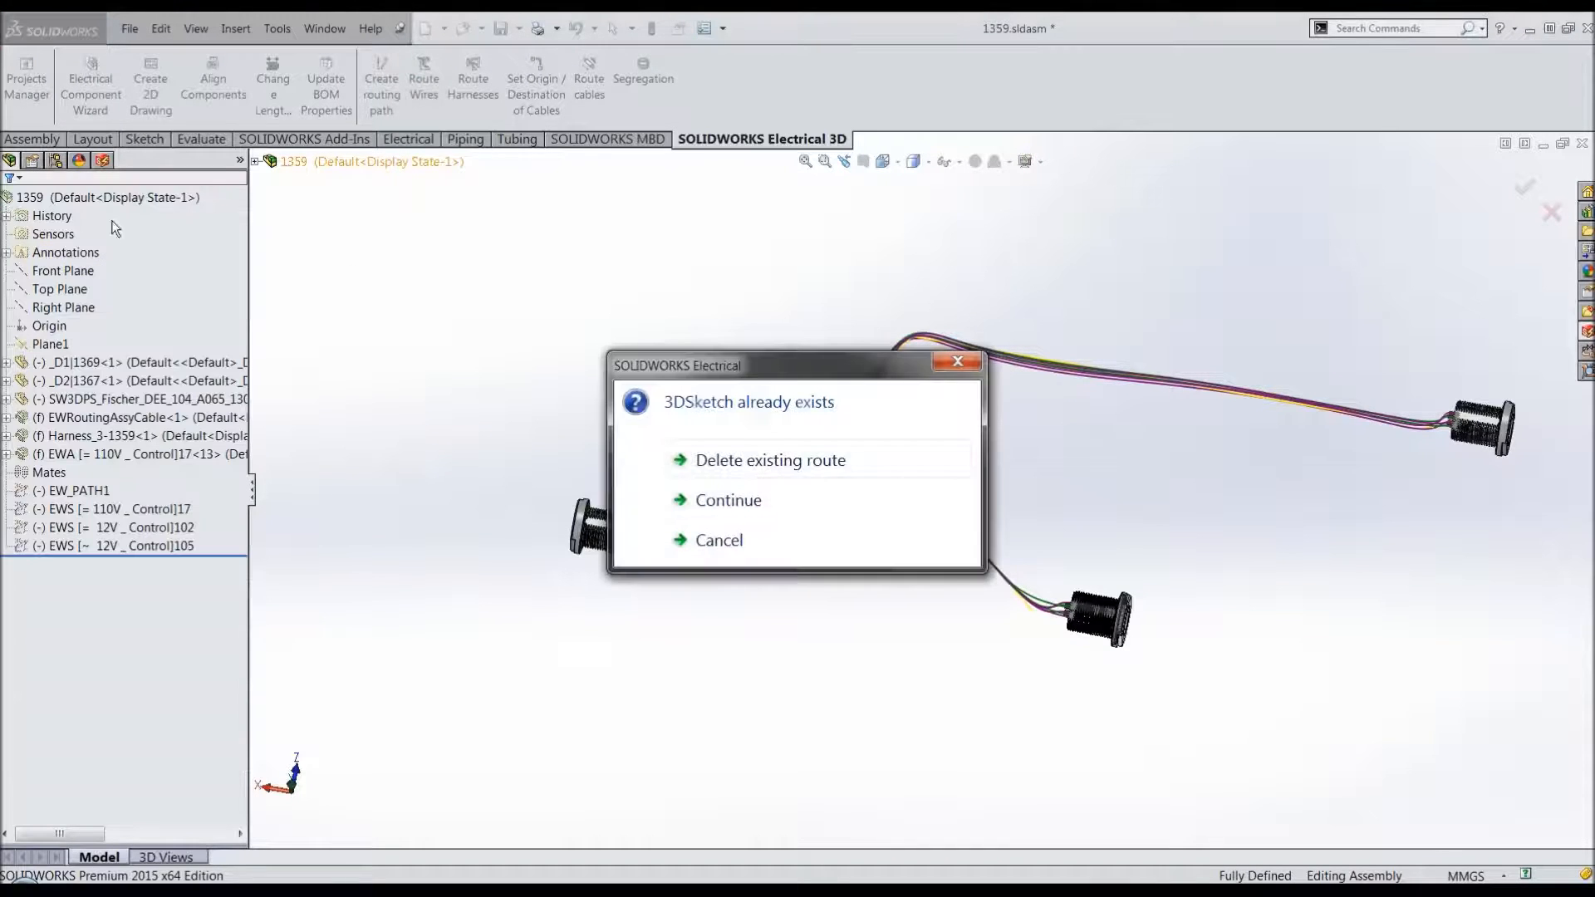
left_click(736, 463)
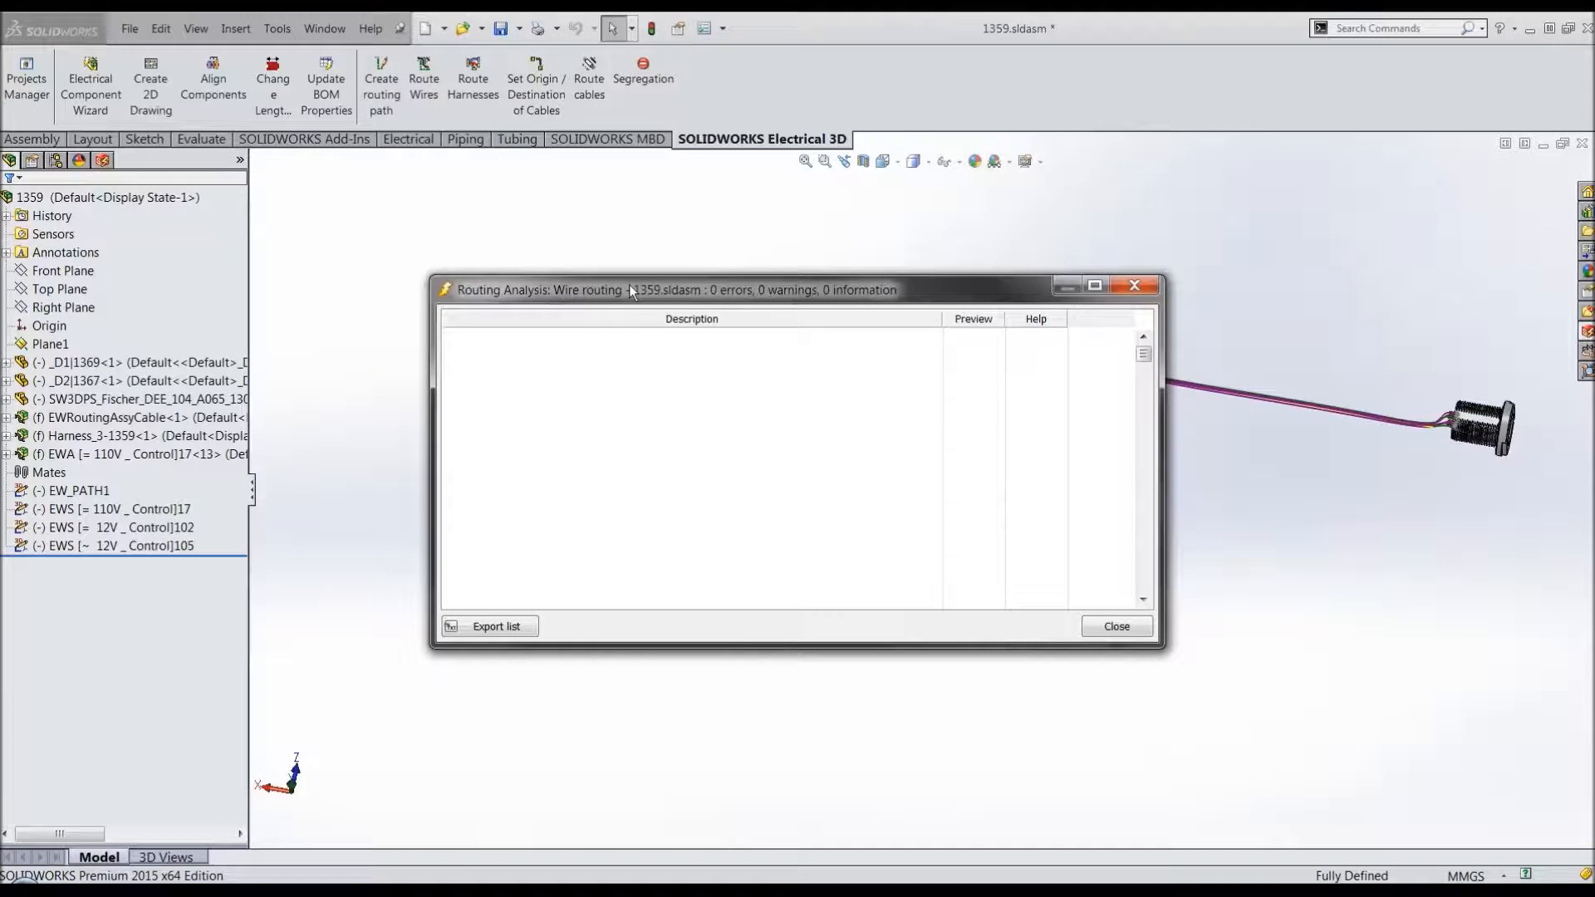
Step: Close the routing analysis report and reroute the wires of all components as a SOLIDWORKS Route using splines
left_click_drag(629, 284, 230, 102)
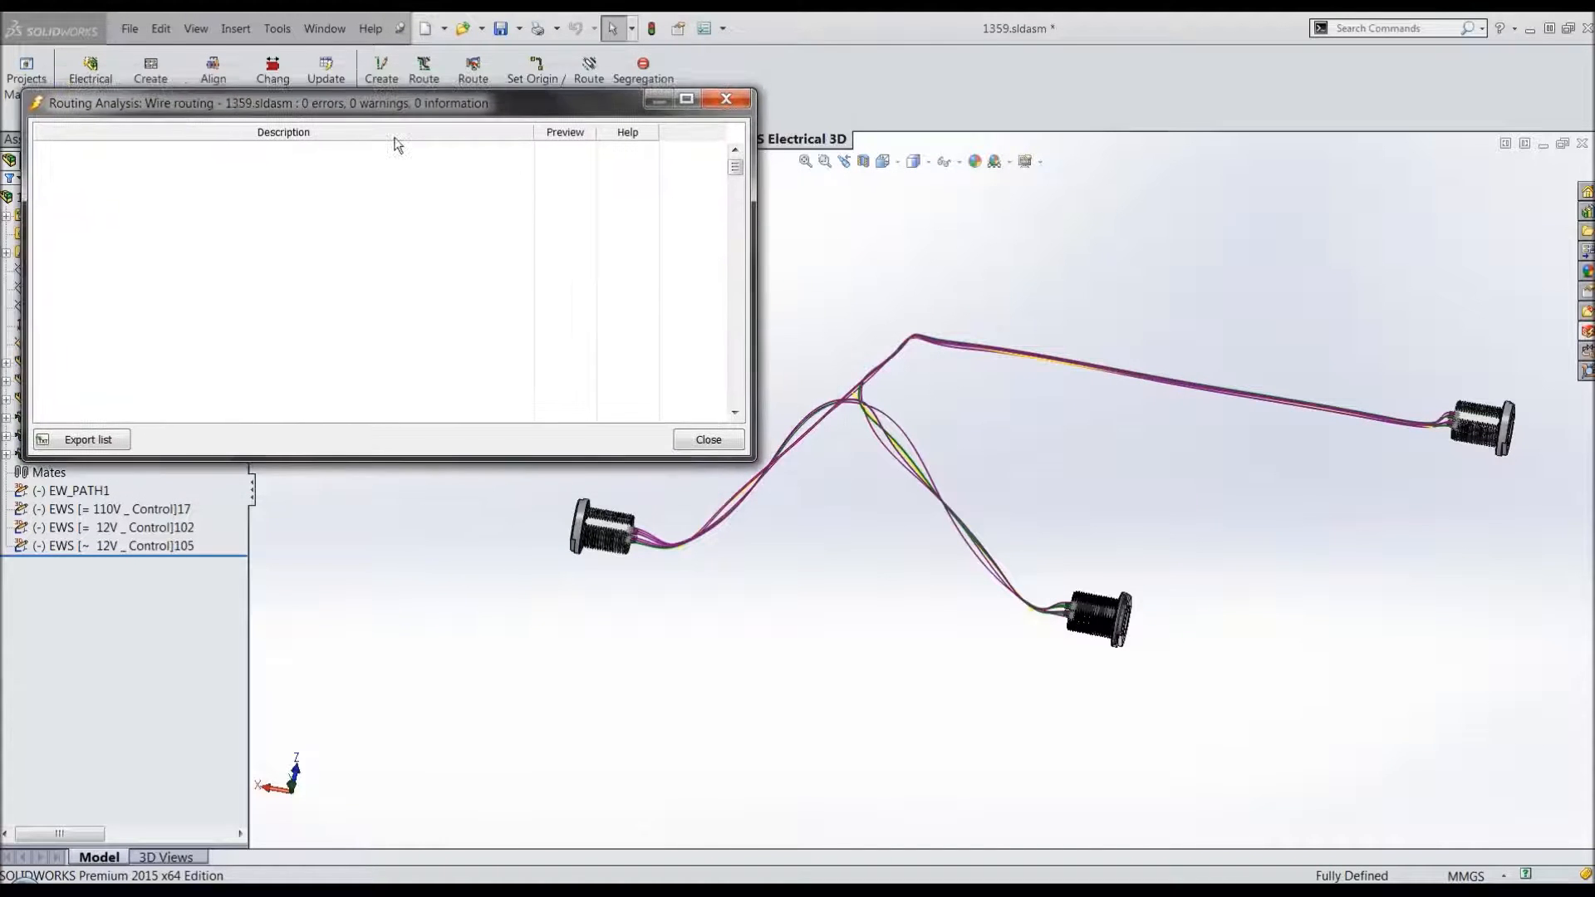
left_click(725, 101)
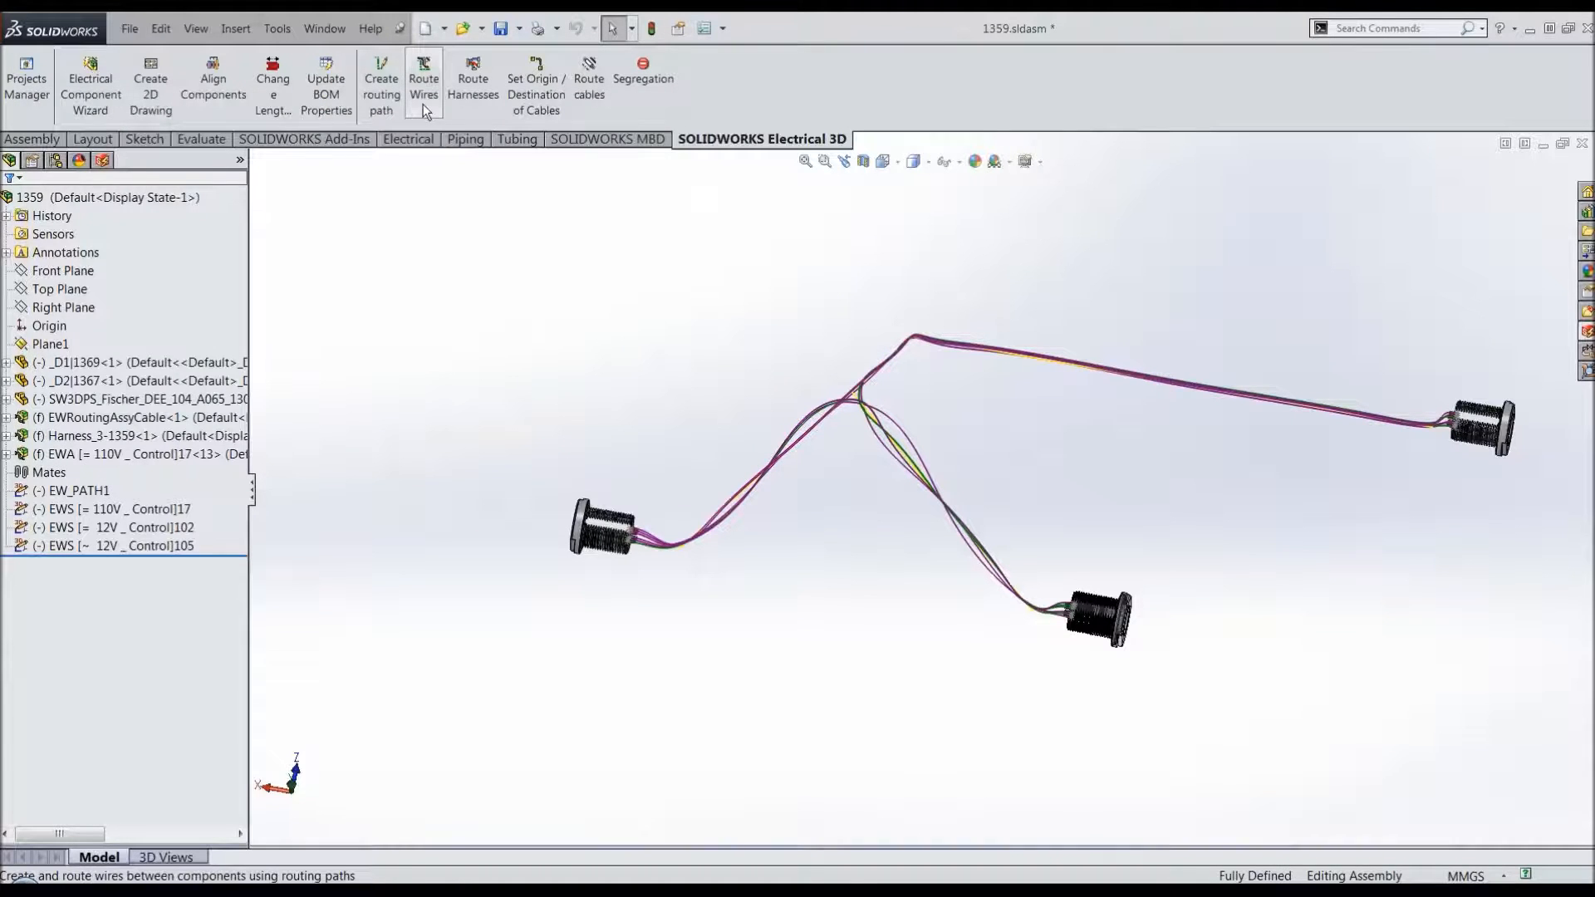
left_click(422, 103)
left_click(10, 400)
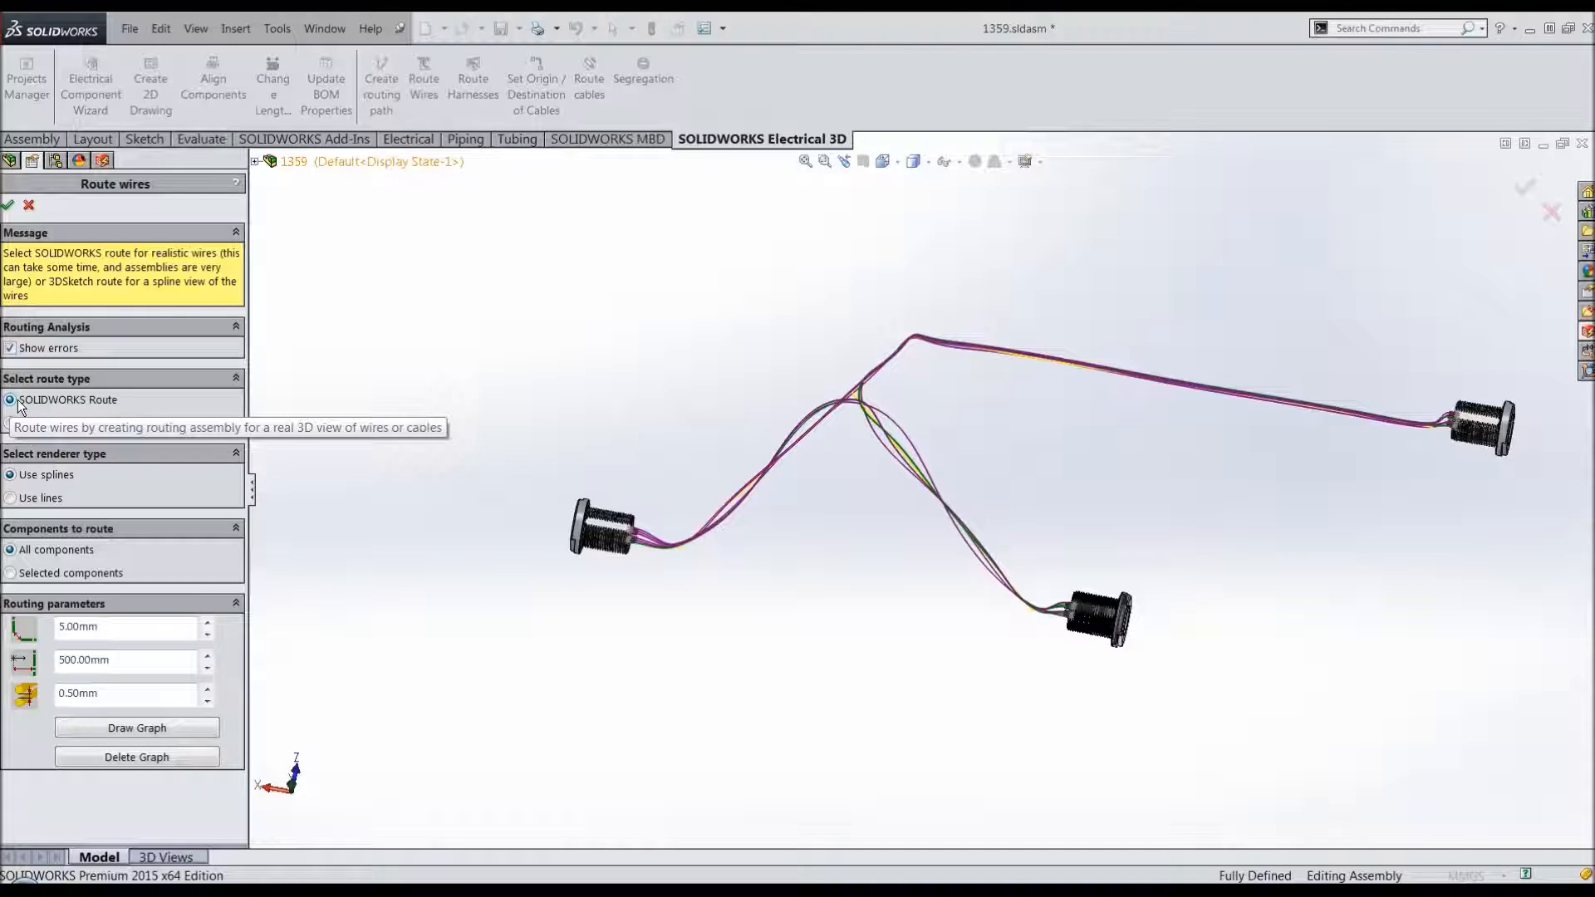
left_click(7, 205)
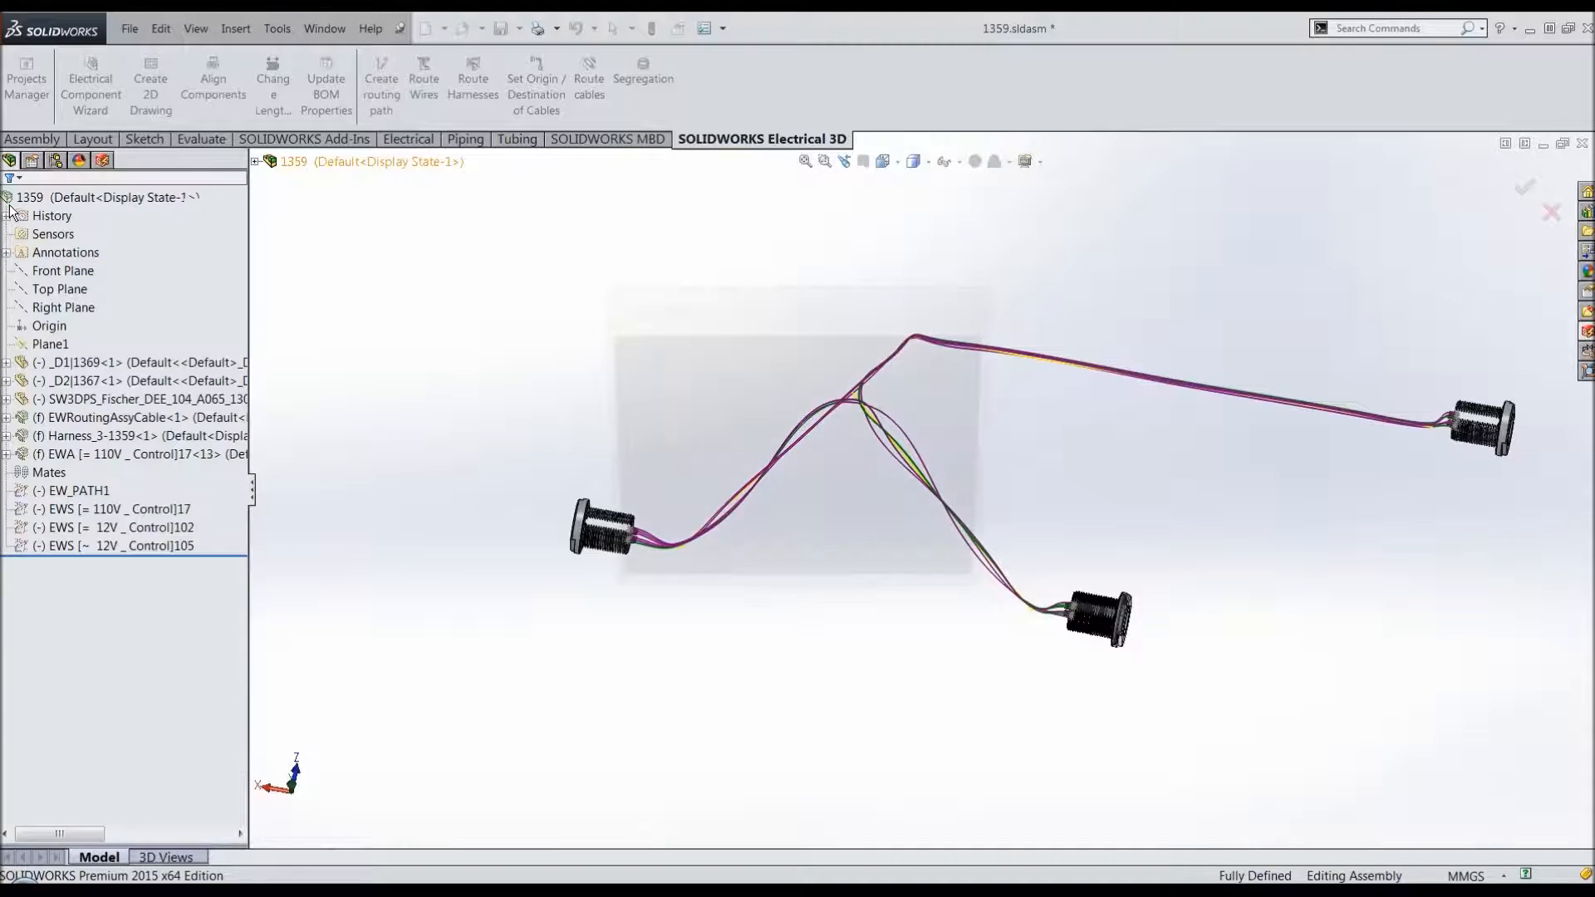
left_click(707, 458)
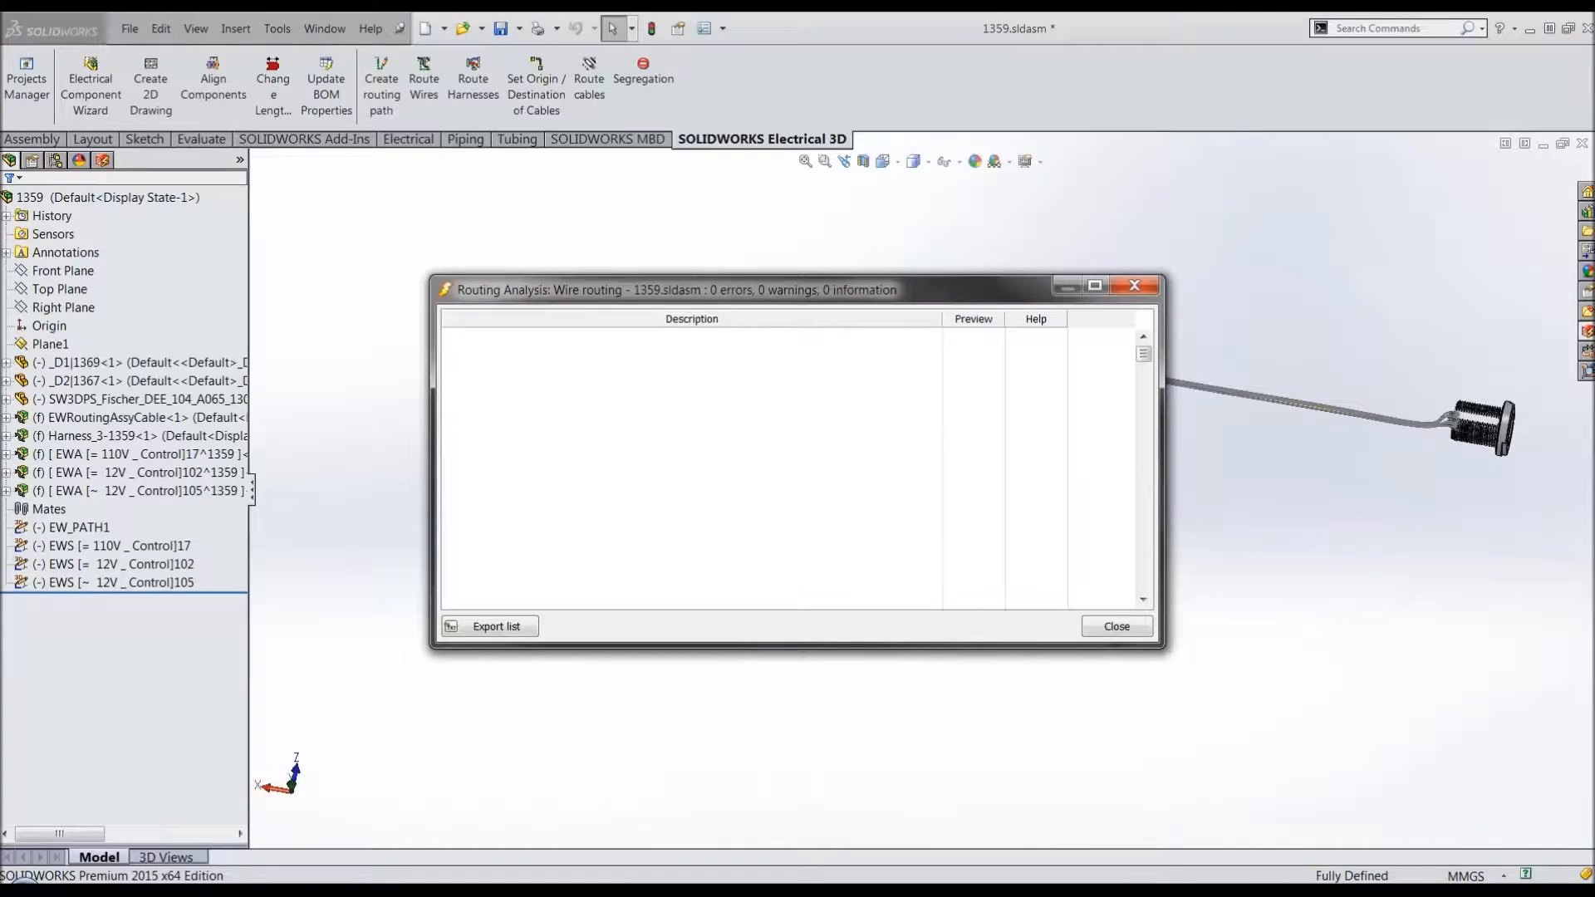
left_click(1137, 286)
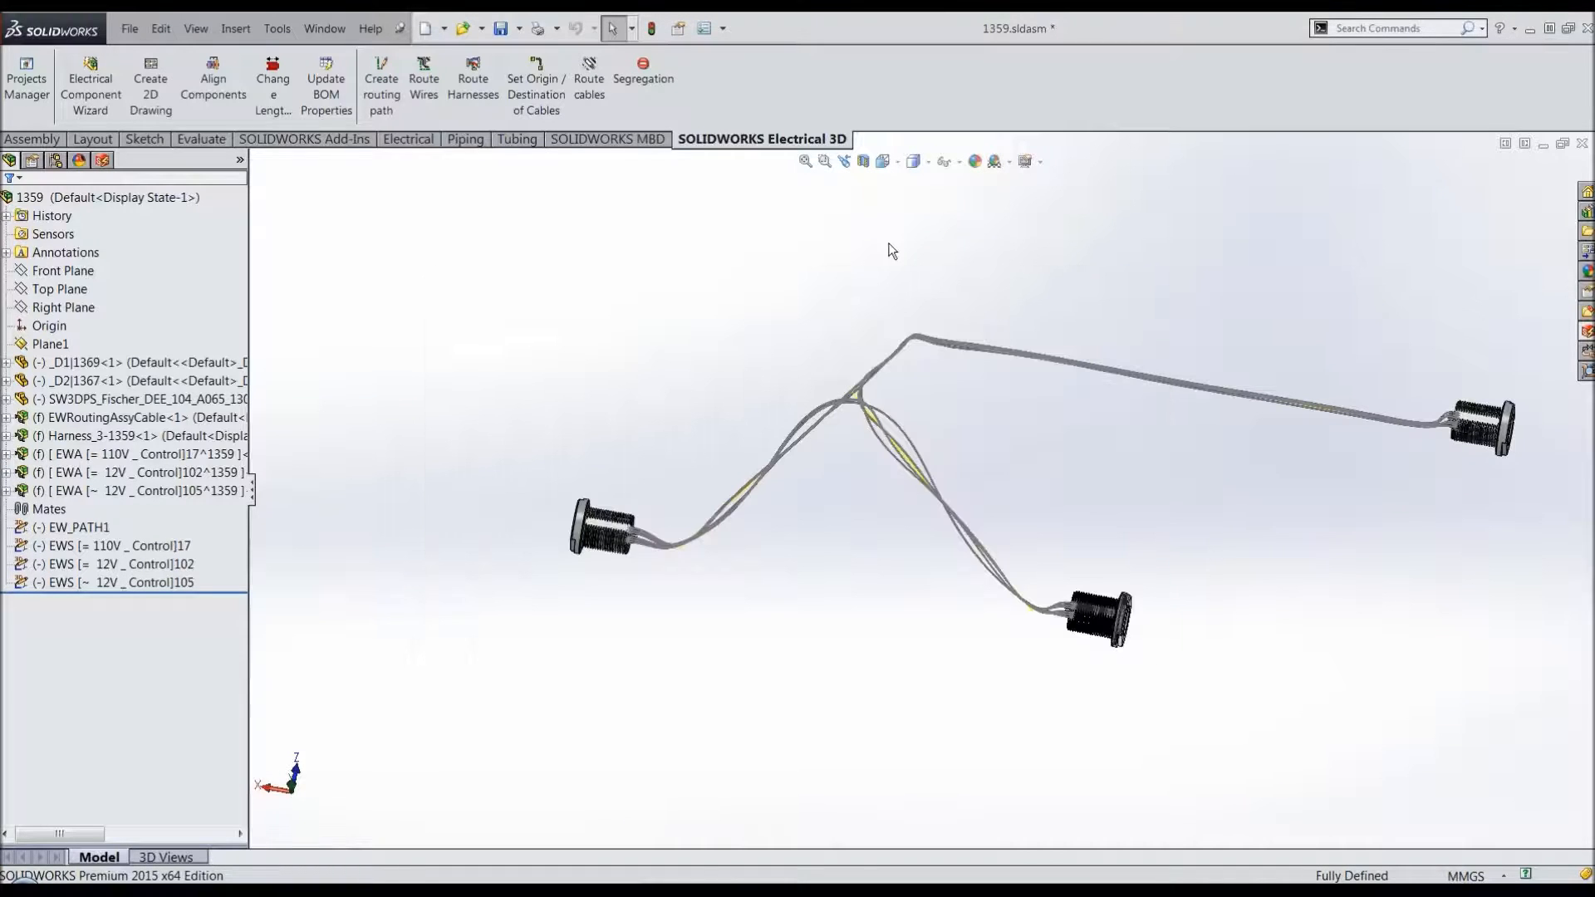
Step: Hide the sketches in the assembly view and examine the routed wires where they enter the connector pins
left_click(946, 163)
left_click(947, 314)
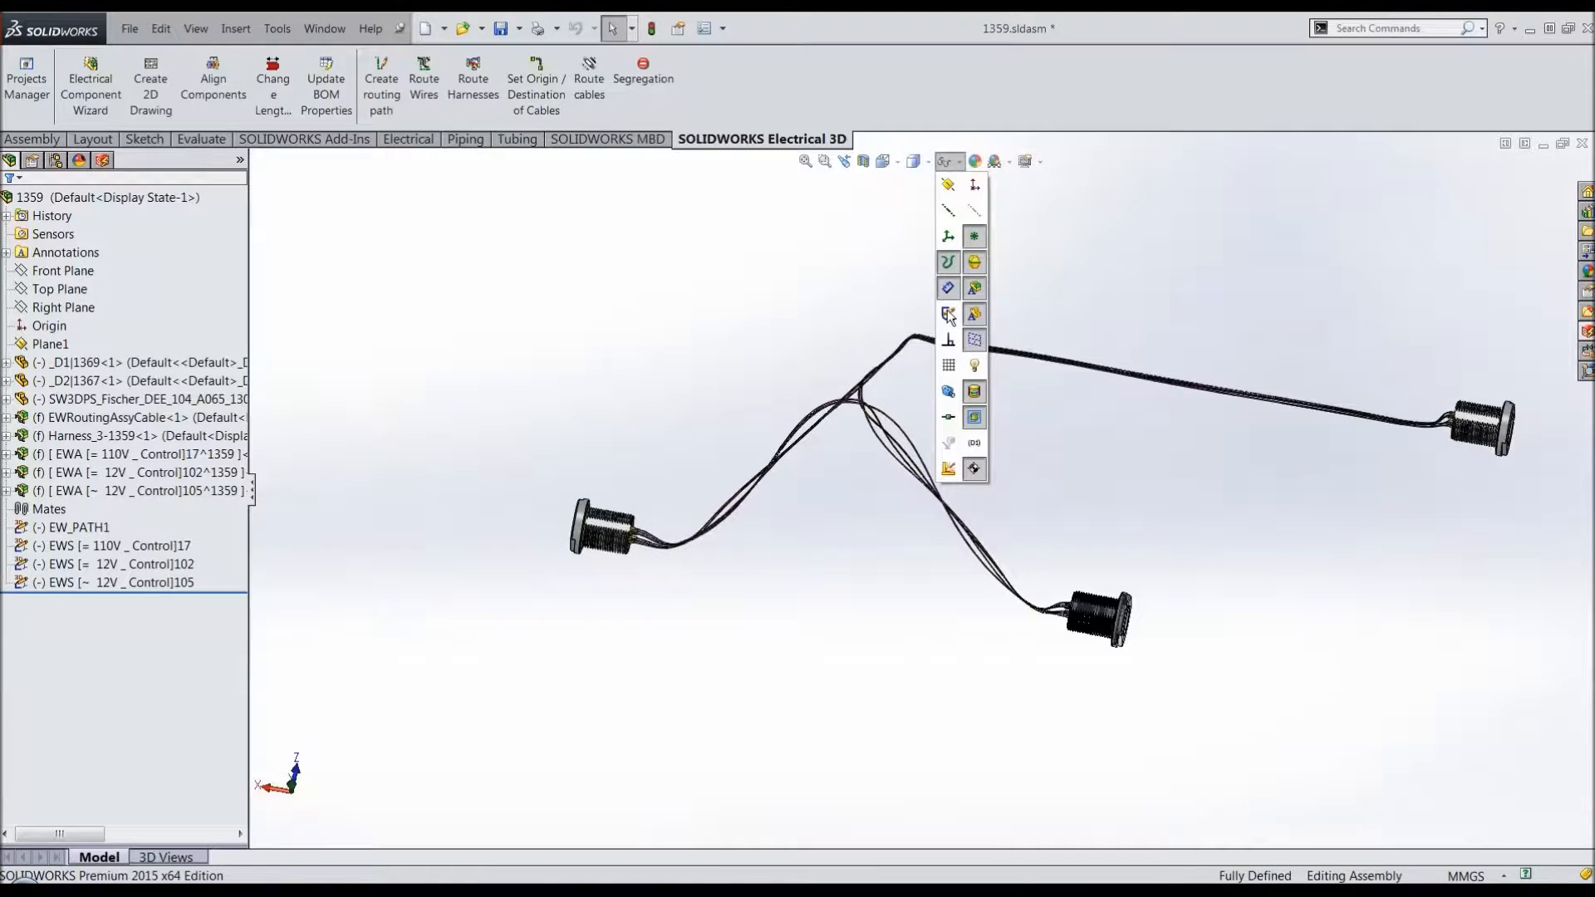
middle_click_drag(898, 575, 823, 366)
scroll(642, 356, "down", 5)
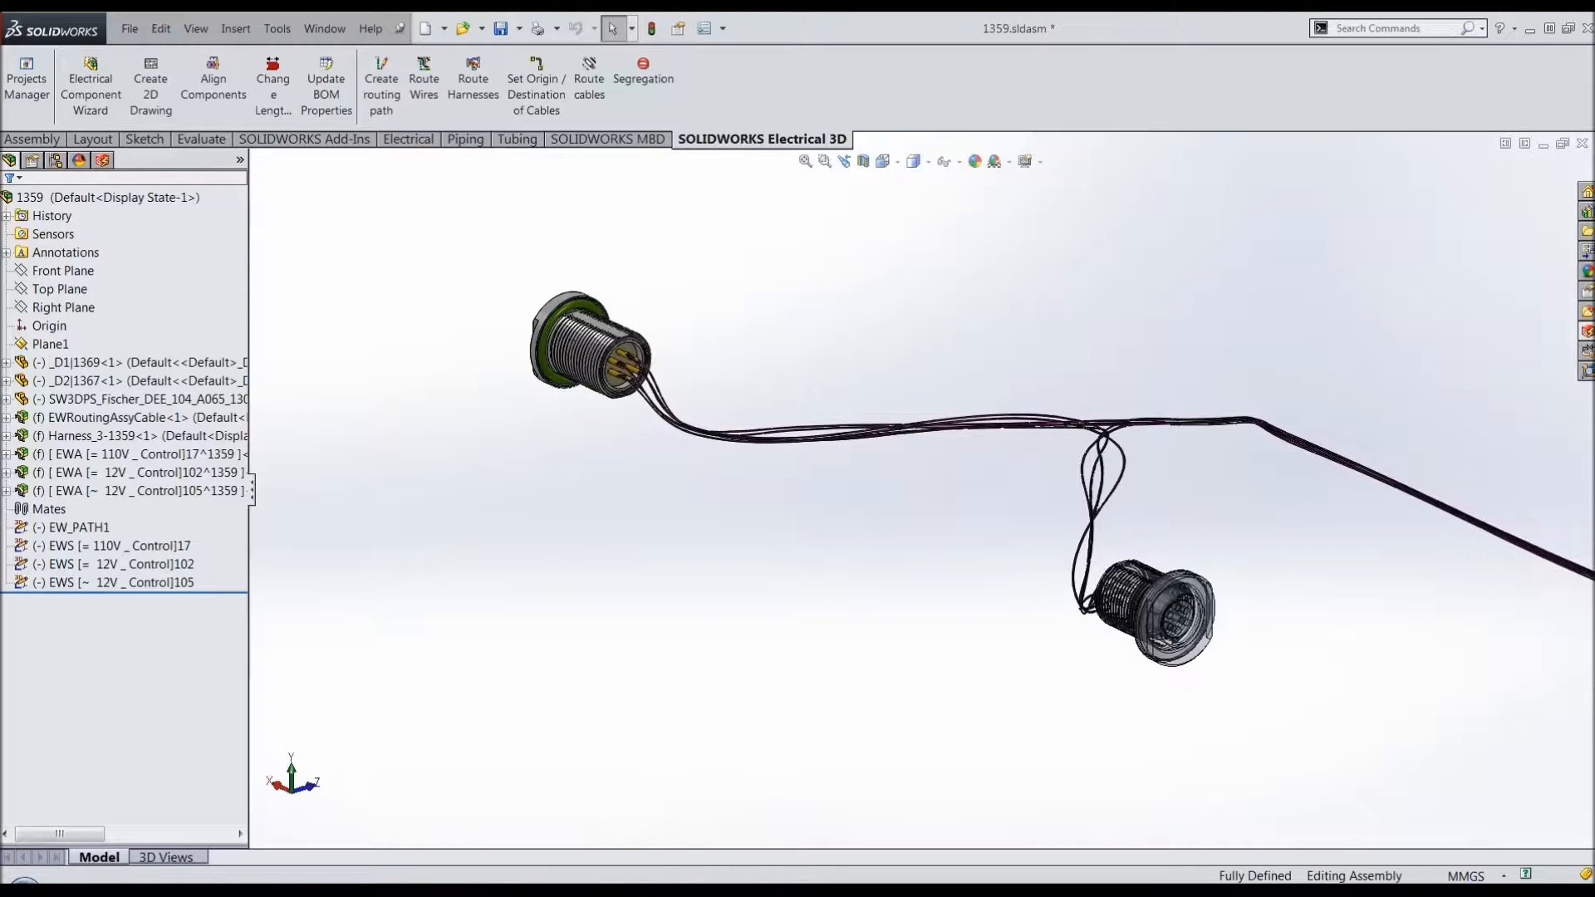
scroll(784, 445, "down", 5)
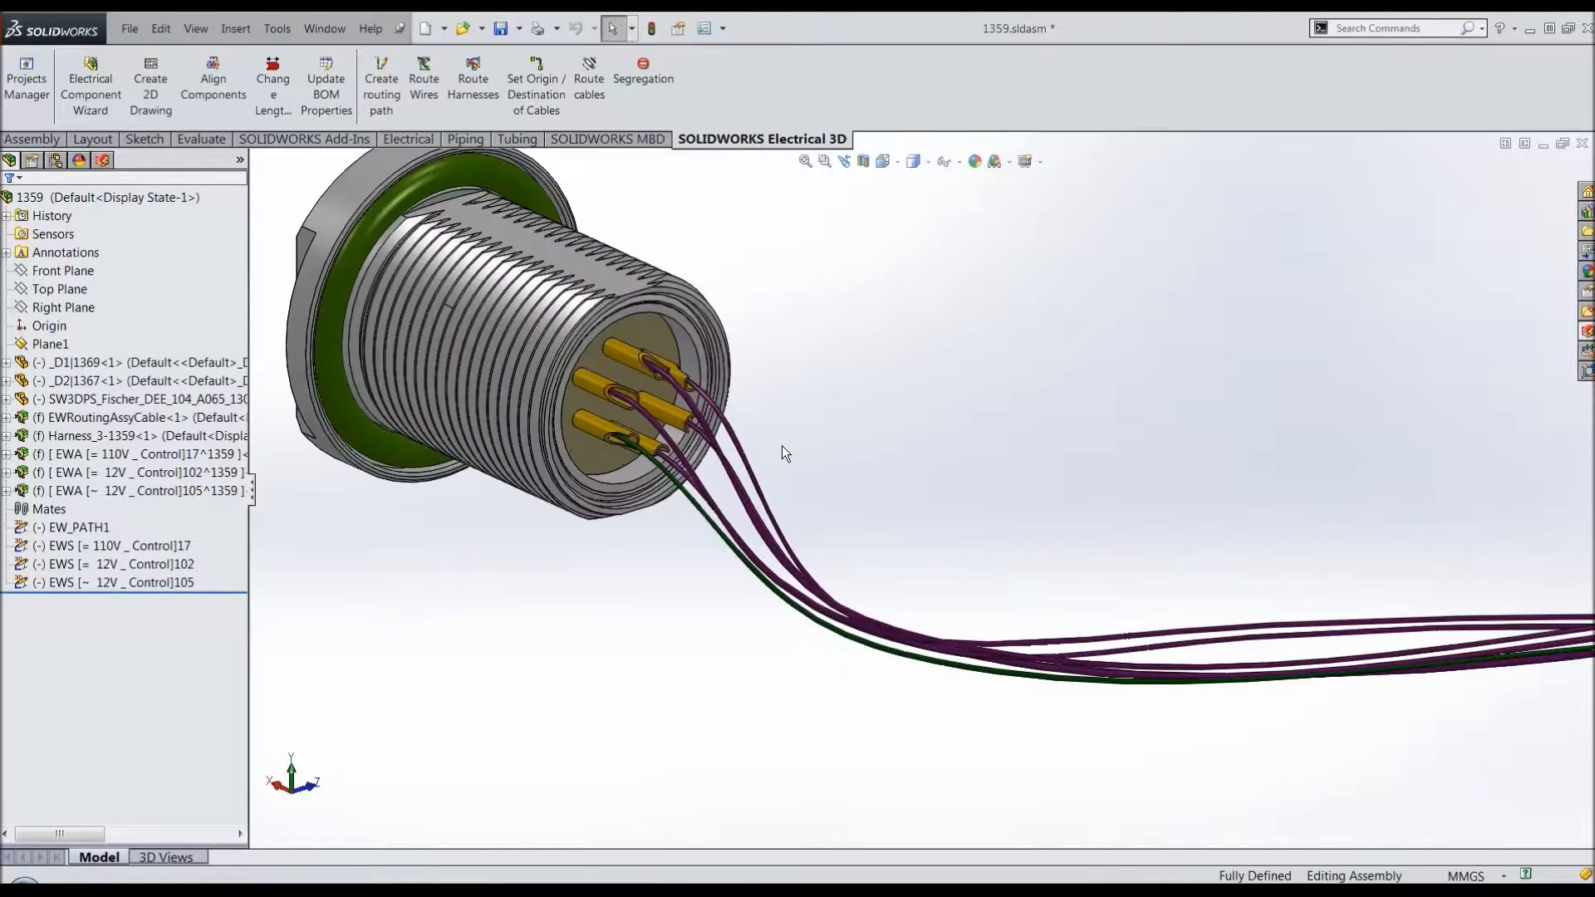